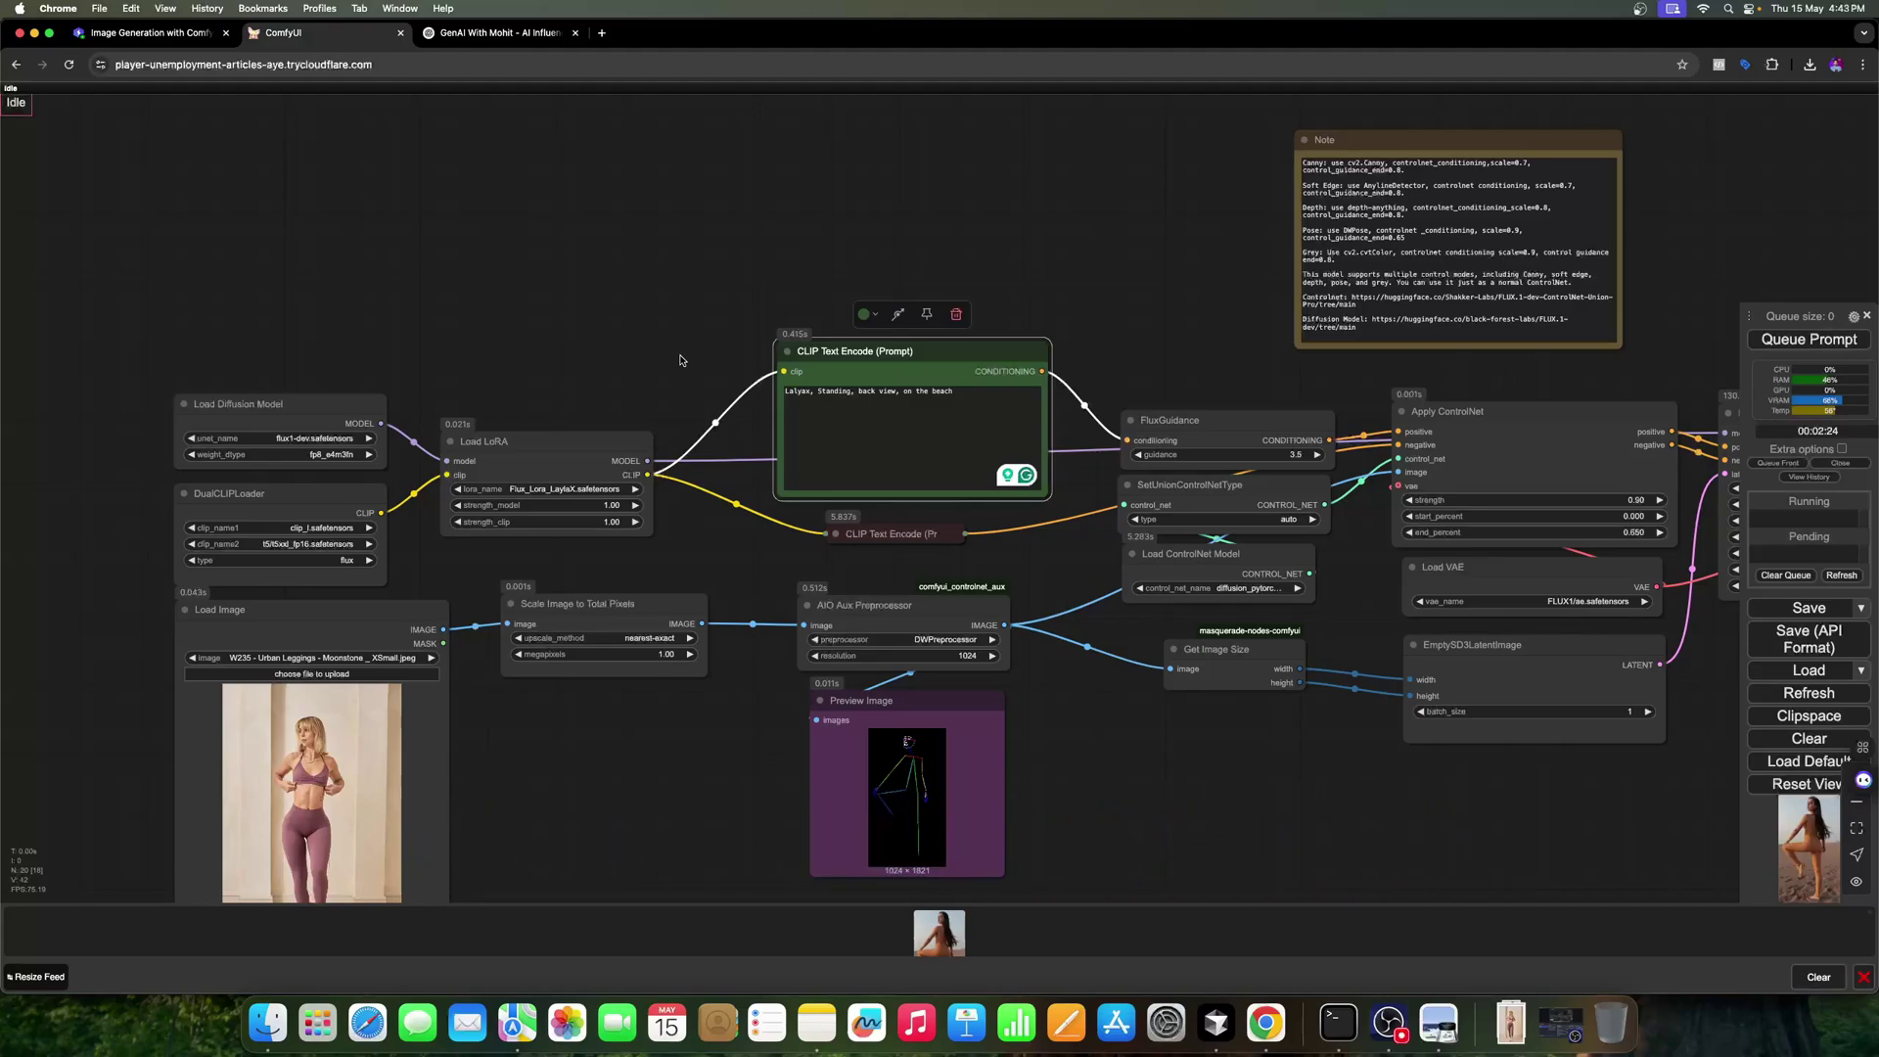
# Step: Examine the workflow from the Load Image node through image scaling and the pose preview, including the AIO Aux Preprocessor's available preprocessors
pyautogui.moveTo(525, 767); pyautogui.dragTo(572, 666)
pyautogui.scroll(-4, 388, 677)
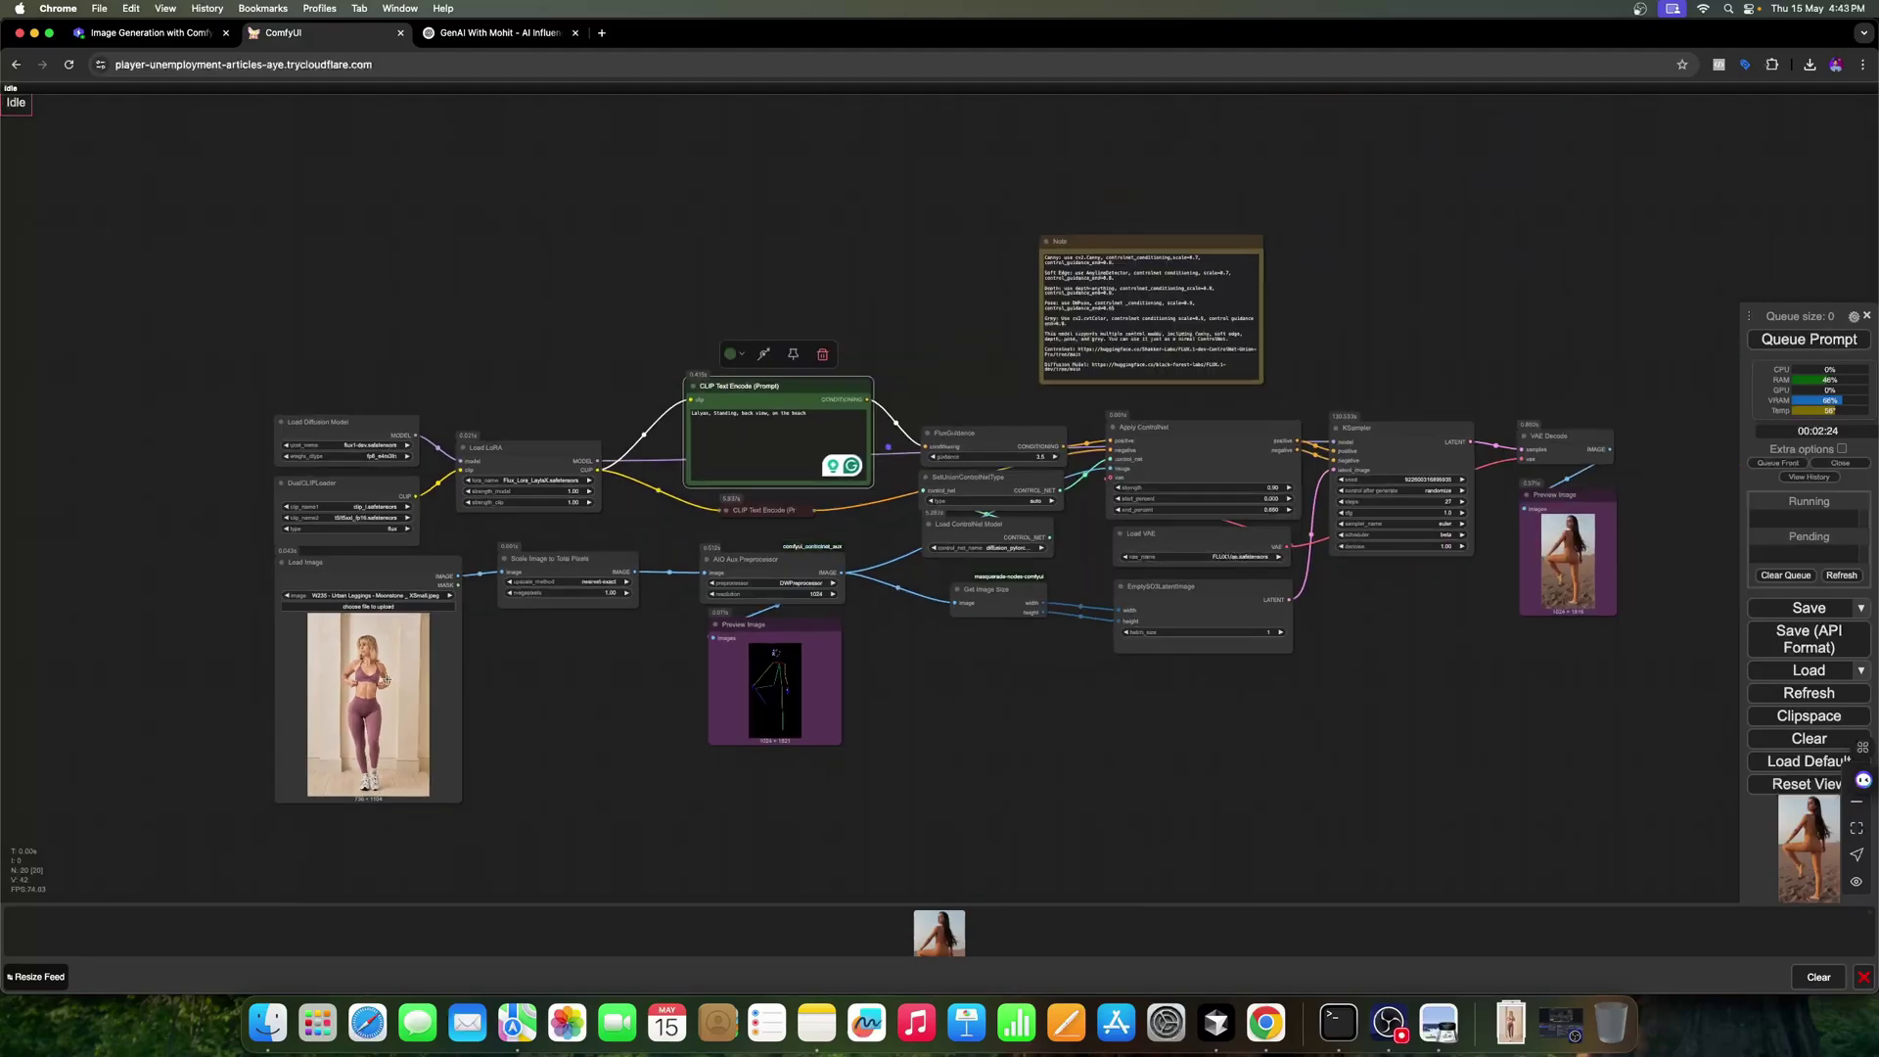
pyautogui.scroll(4, 386, 679)
pyautogui.scroll(6, 387, 680)
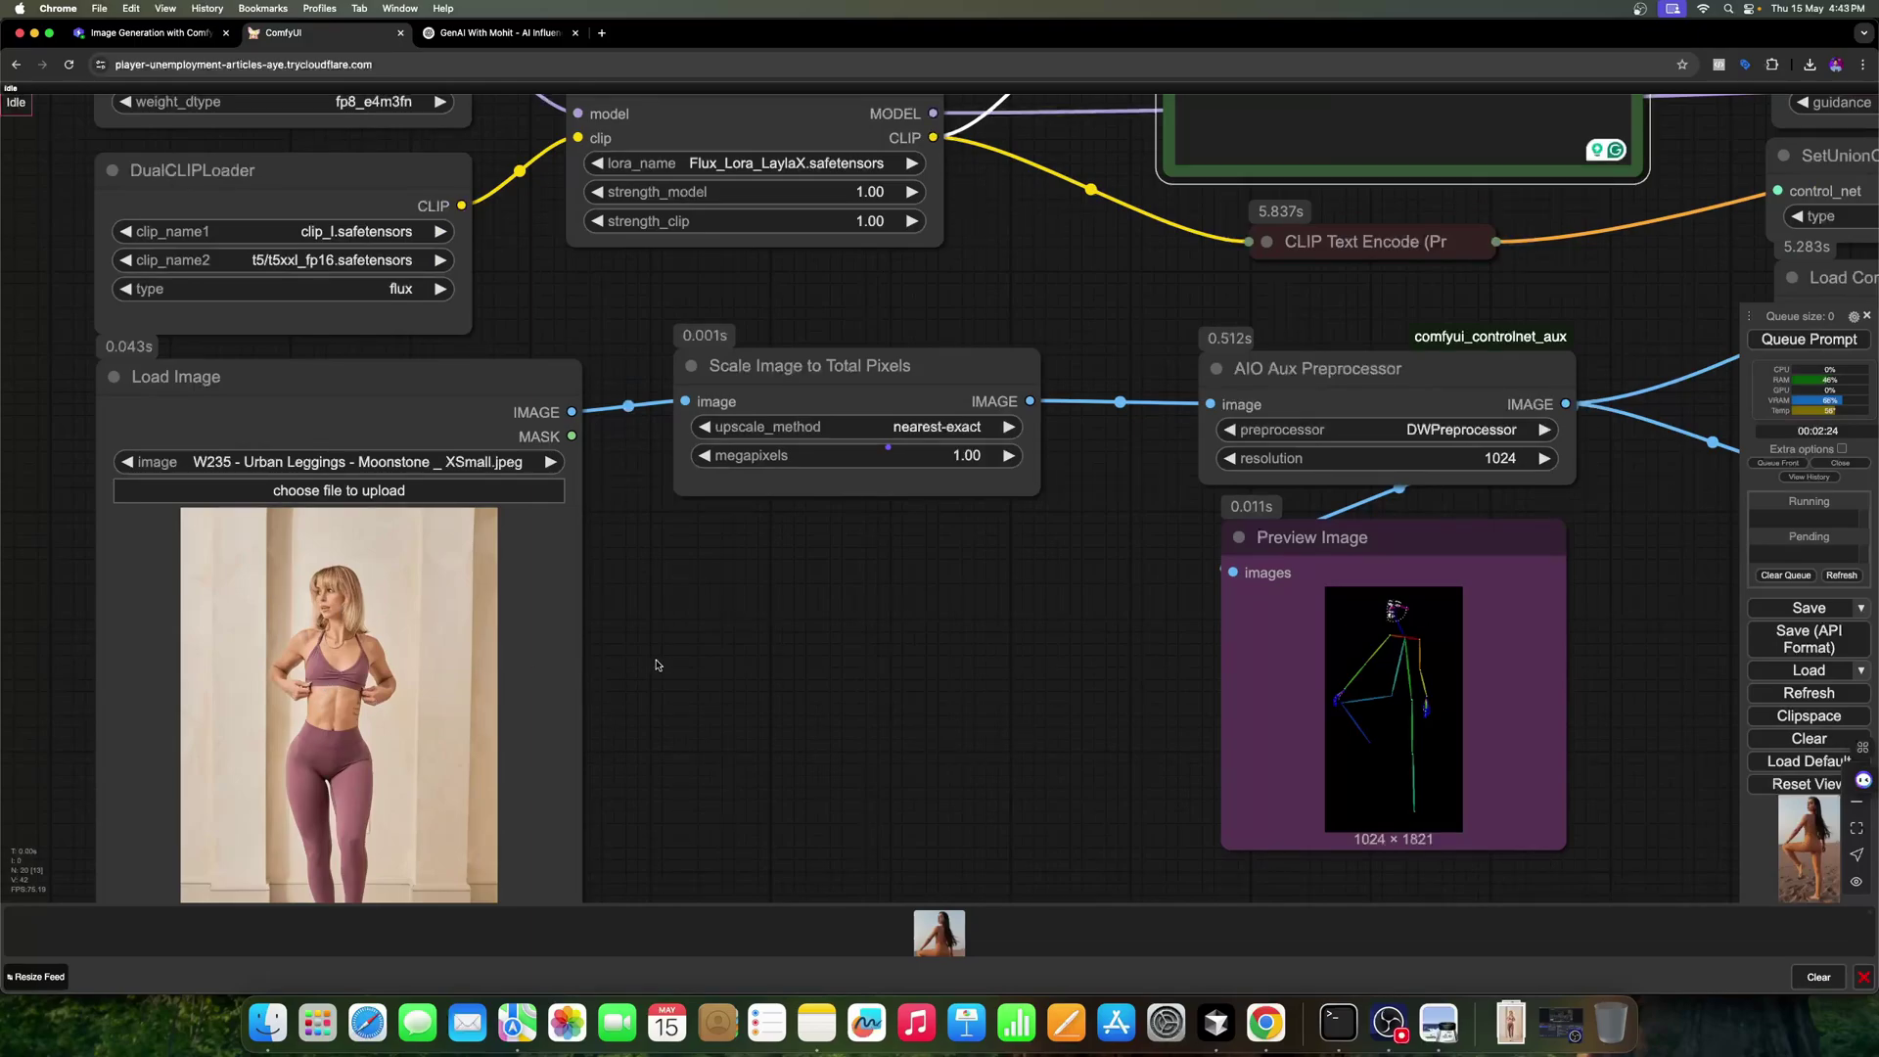
pyautogui.moveTo(752, 657); pyautogui.dragTo(693, 635)
pyautogui.moveTo(876, 592); pyautogui.dragTo(801, 619)
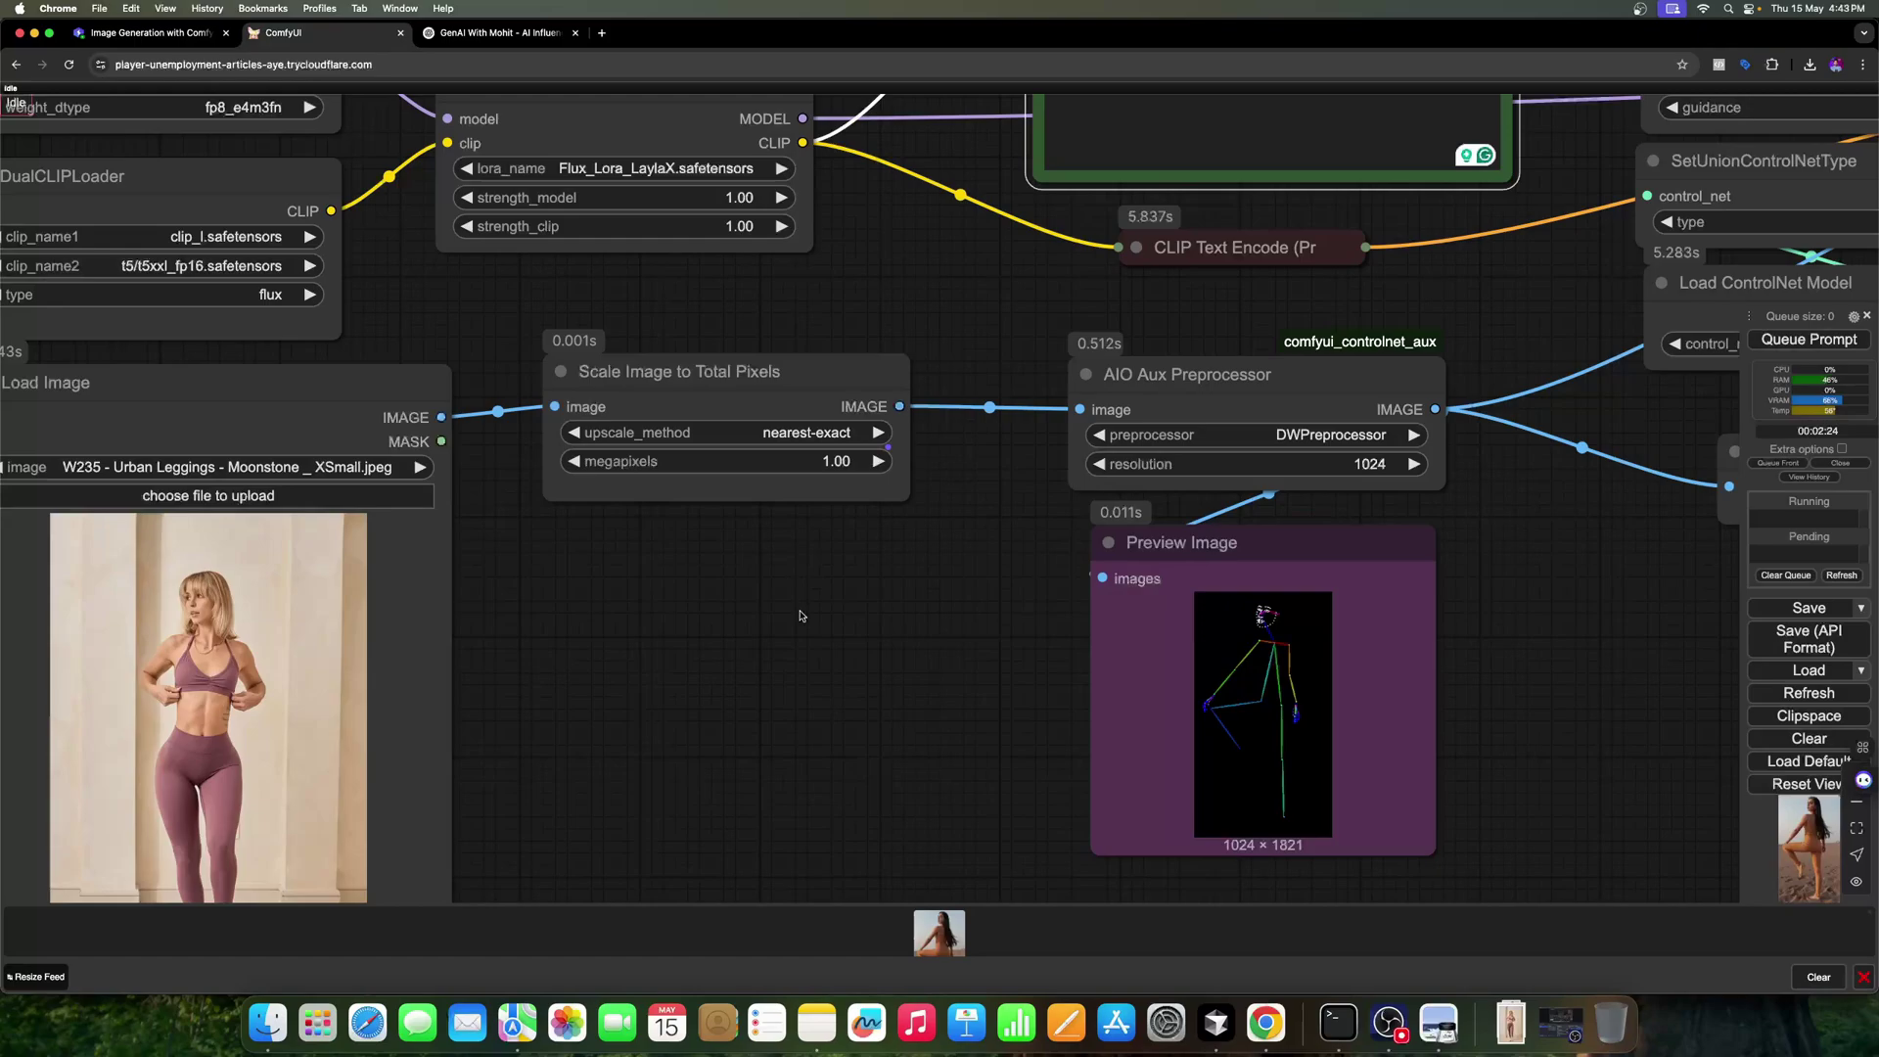
pyautogui.hscroll(-5, 799, 616)
pyautogui.scroll(-2, 800, 616)
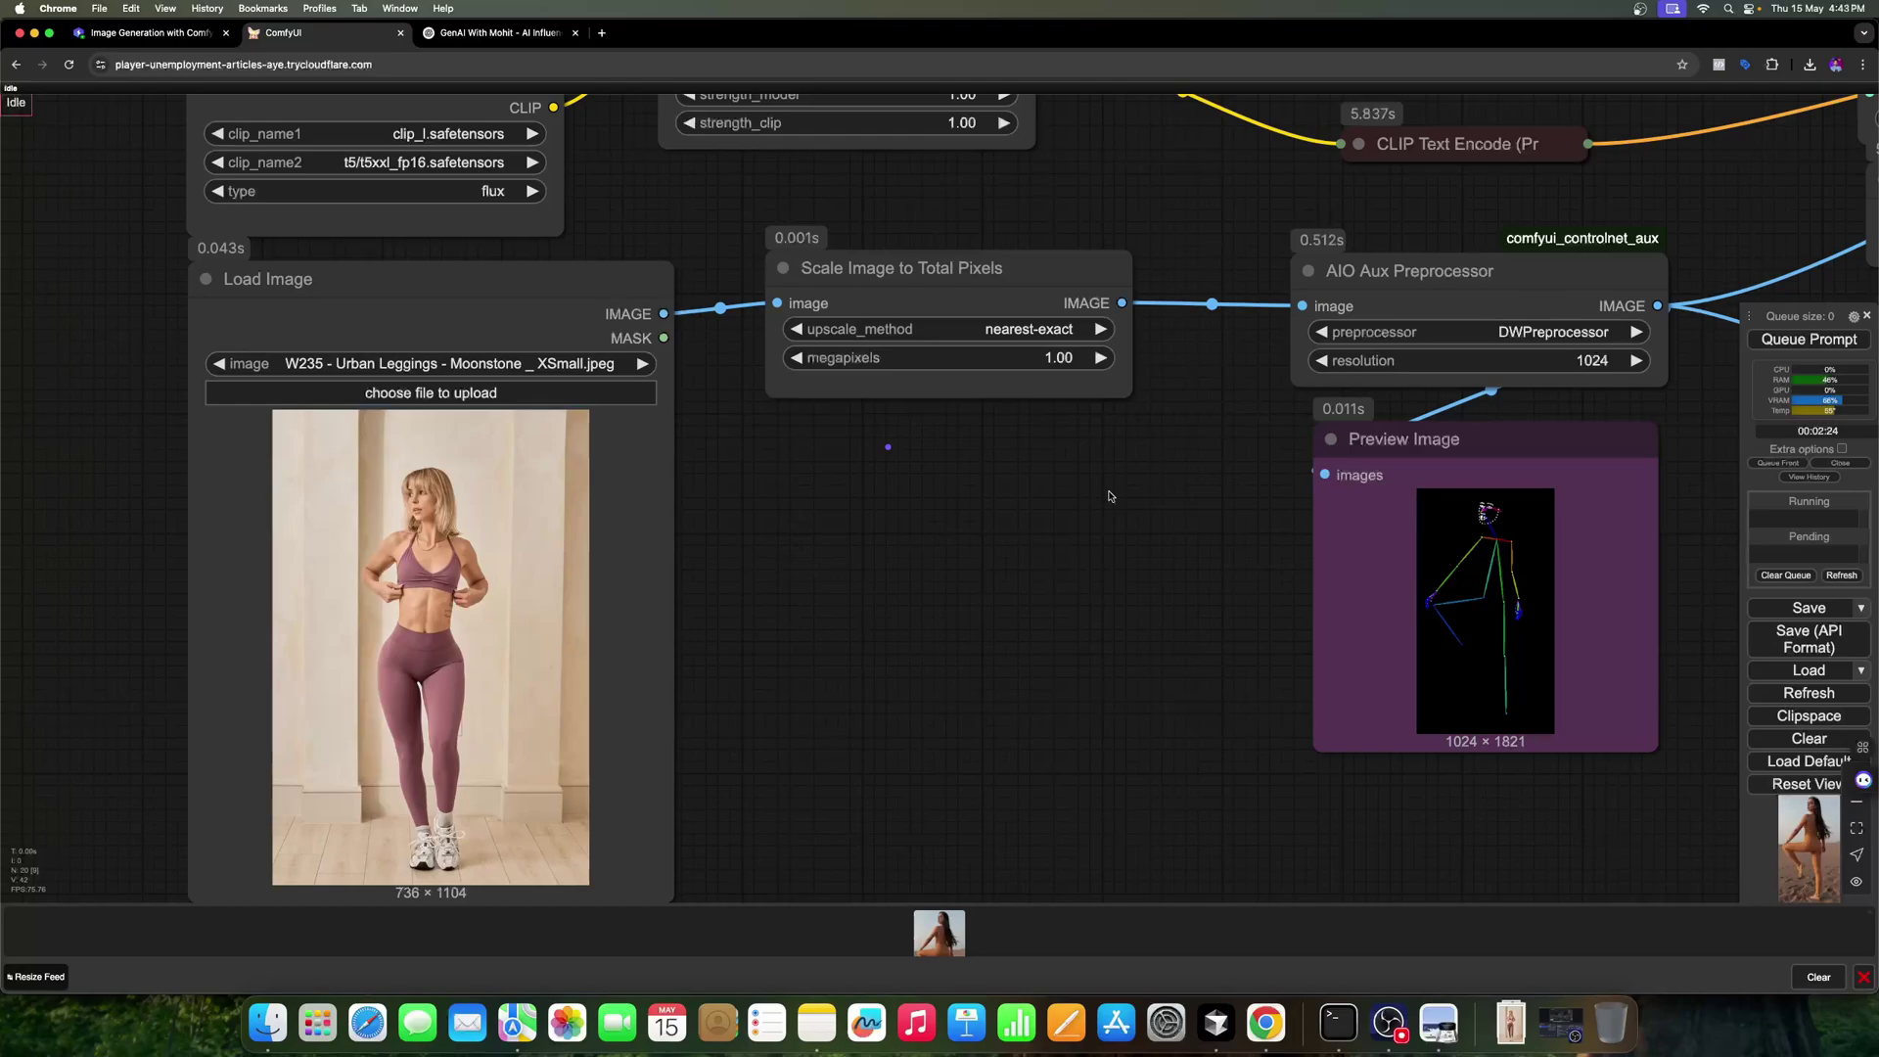
pyautogui.moveTo(1105, 513); pyautogui.dragTo(838, 544)
pyautogui.scroll(2, 999, 525)
pyautogui.scroll(-3, 998, 525)
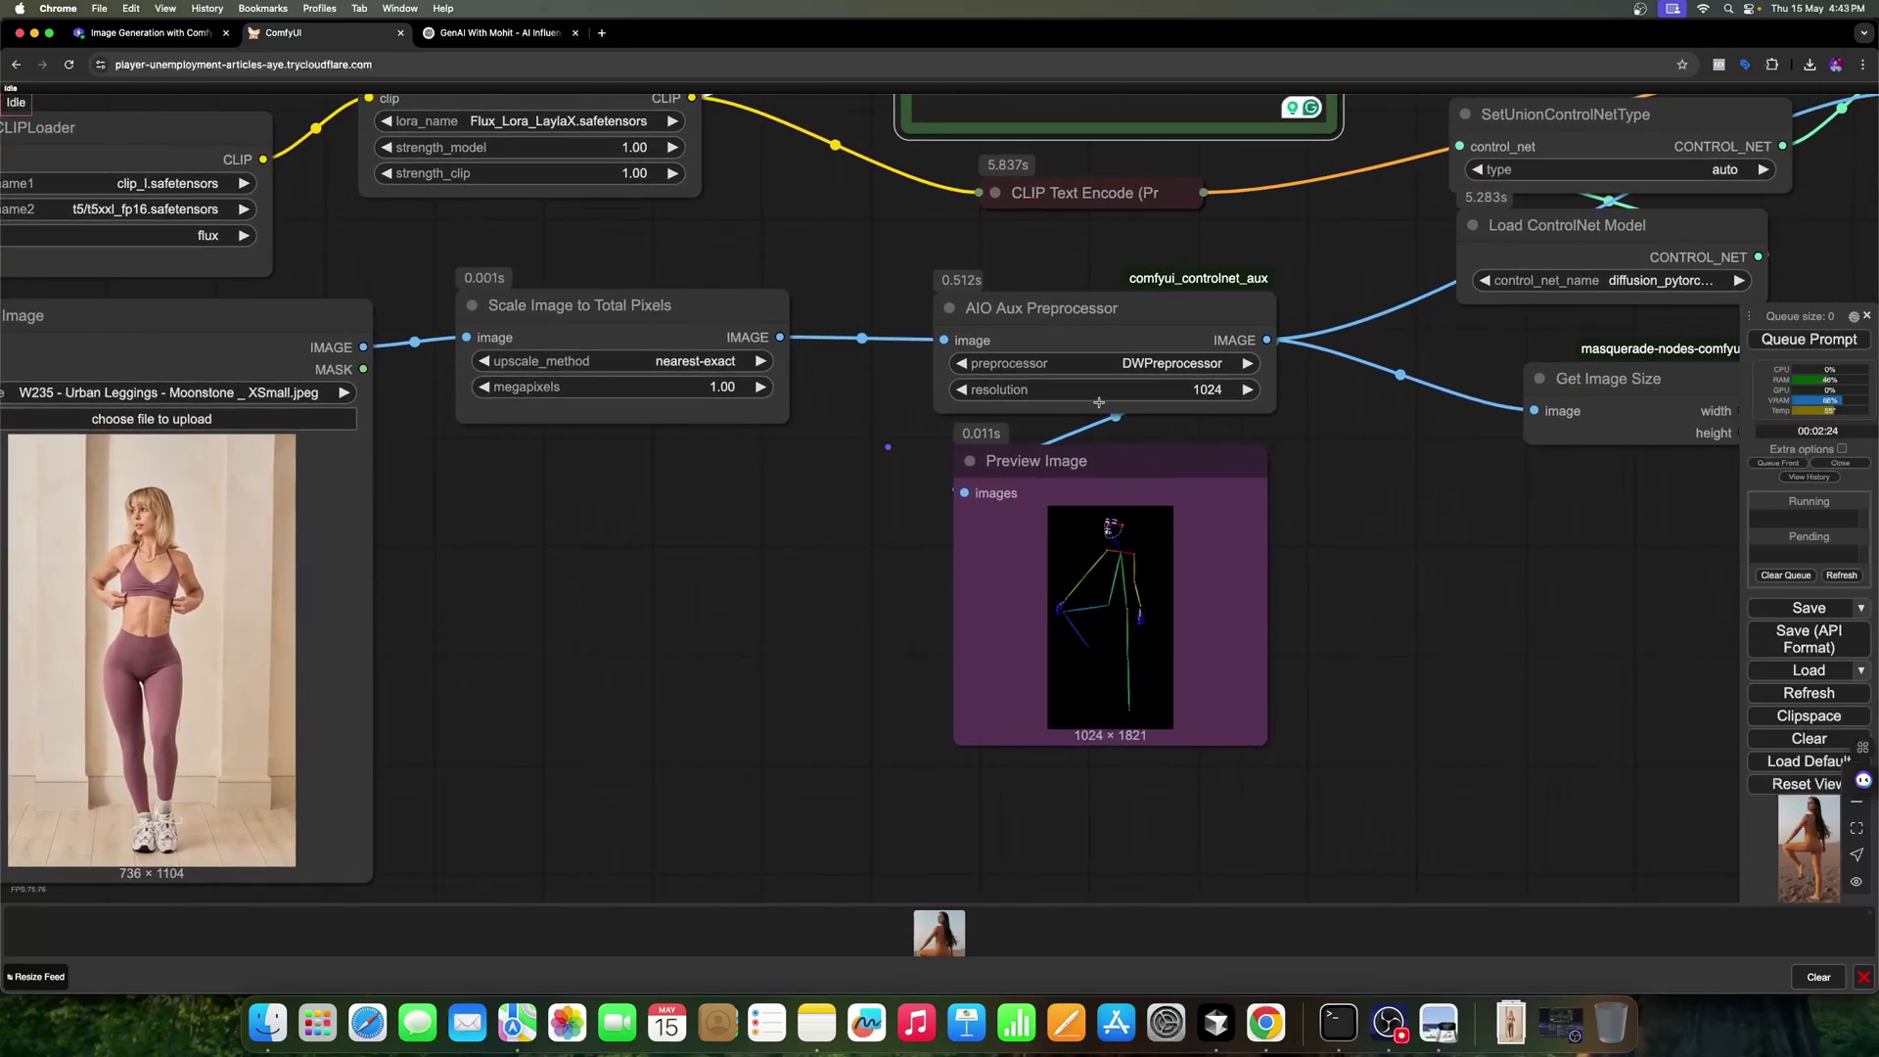
pyautogui.moveTo(914, 471); pyautogui.dragTo(713, 492)
pyautogui.click(963, 388)
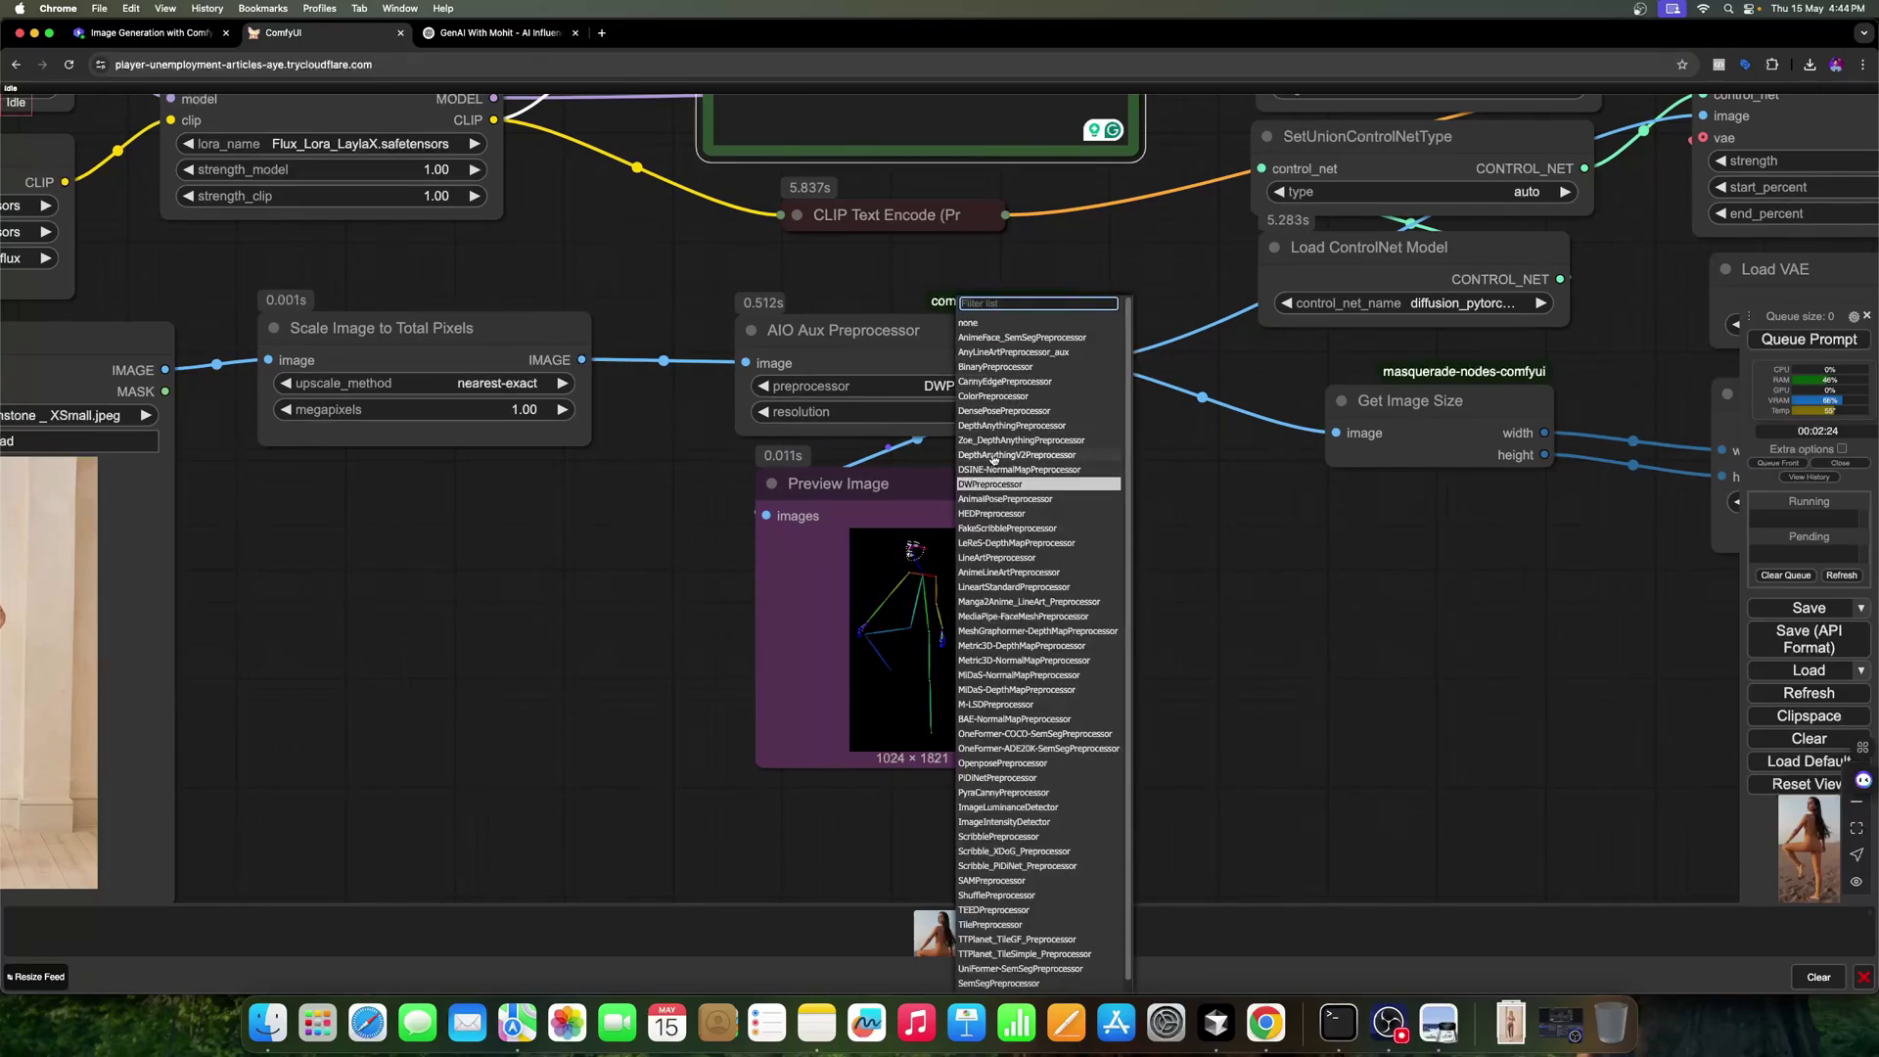
# Step: Search the web for "flux controlnet" in a new browser tab
pyautogui.click(602, 34)
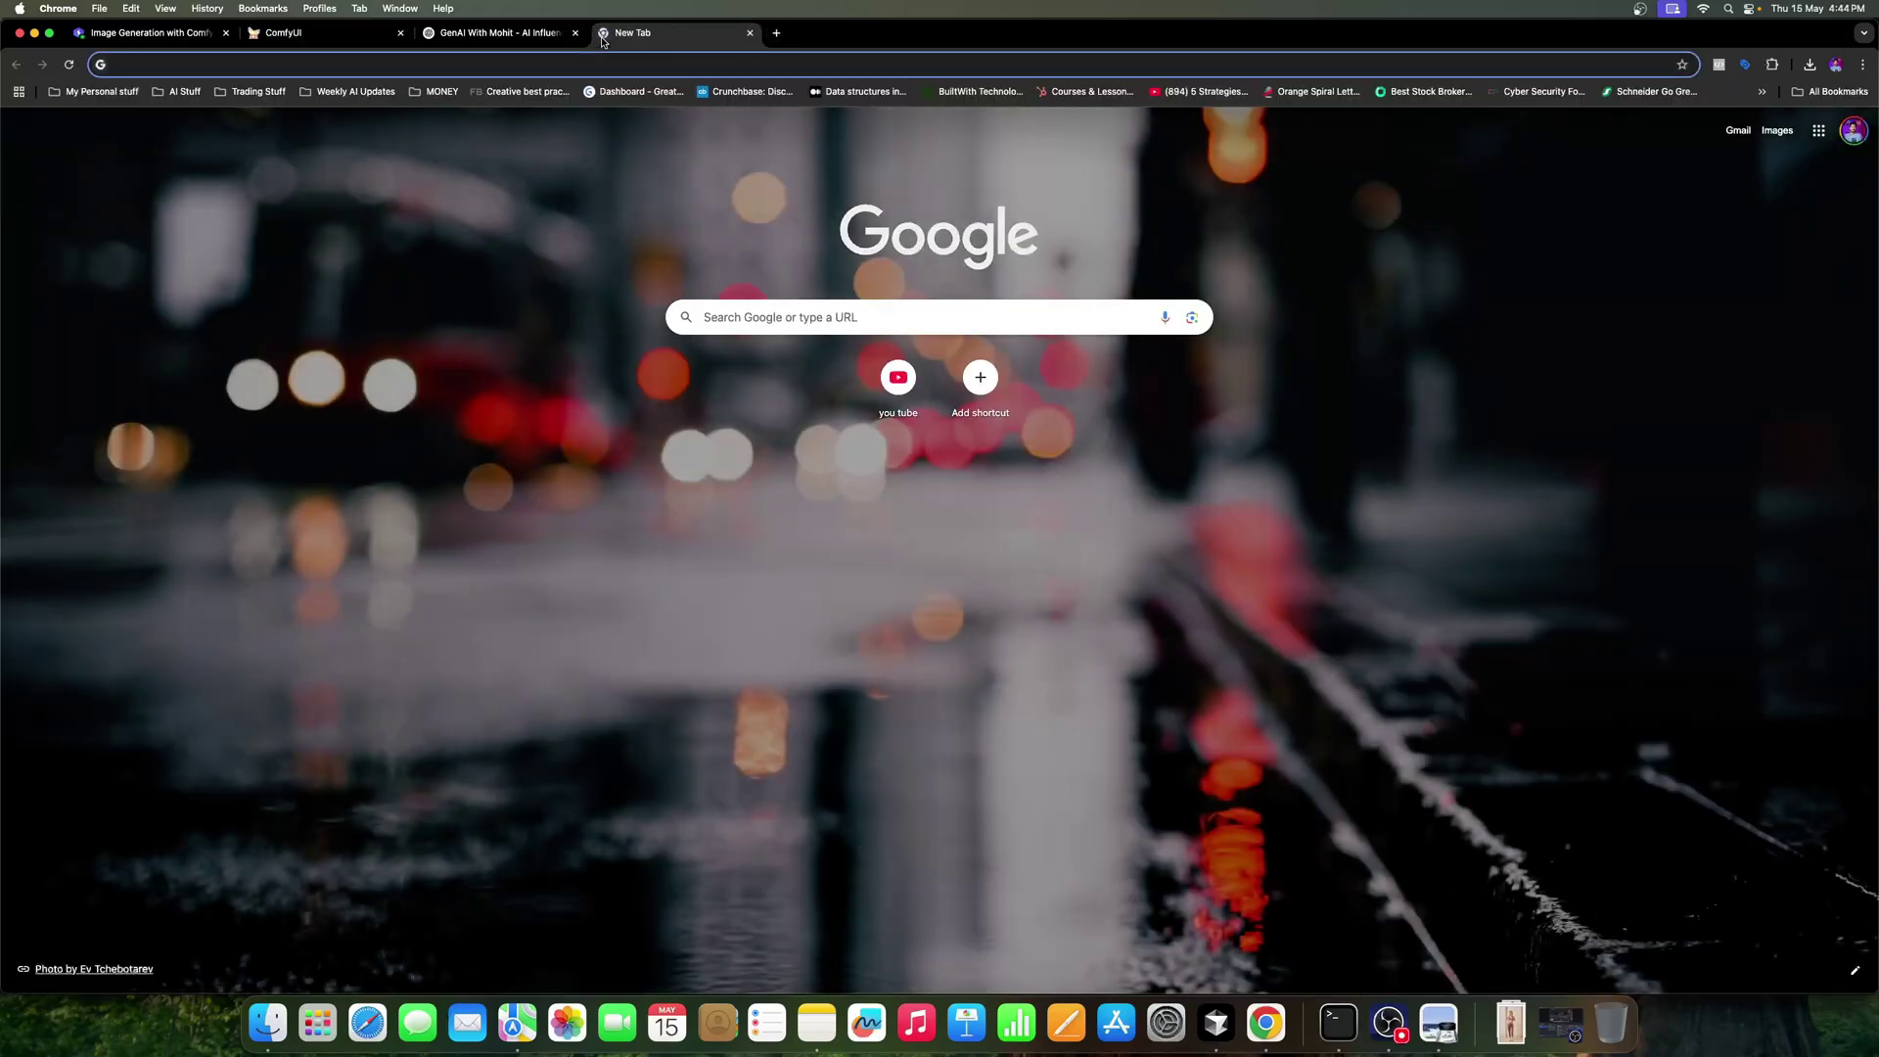
pyautogui.write('flux ')
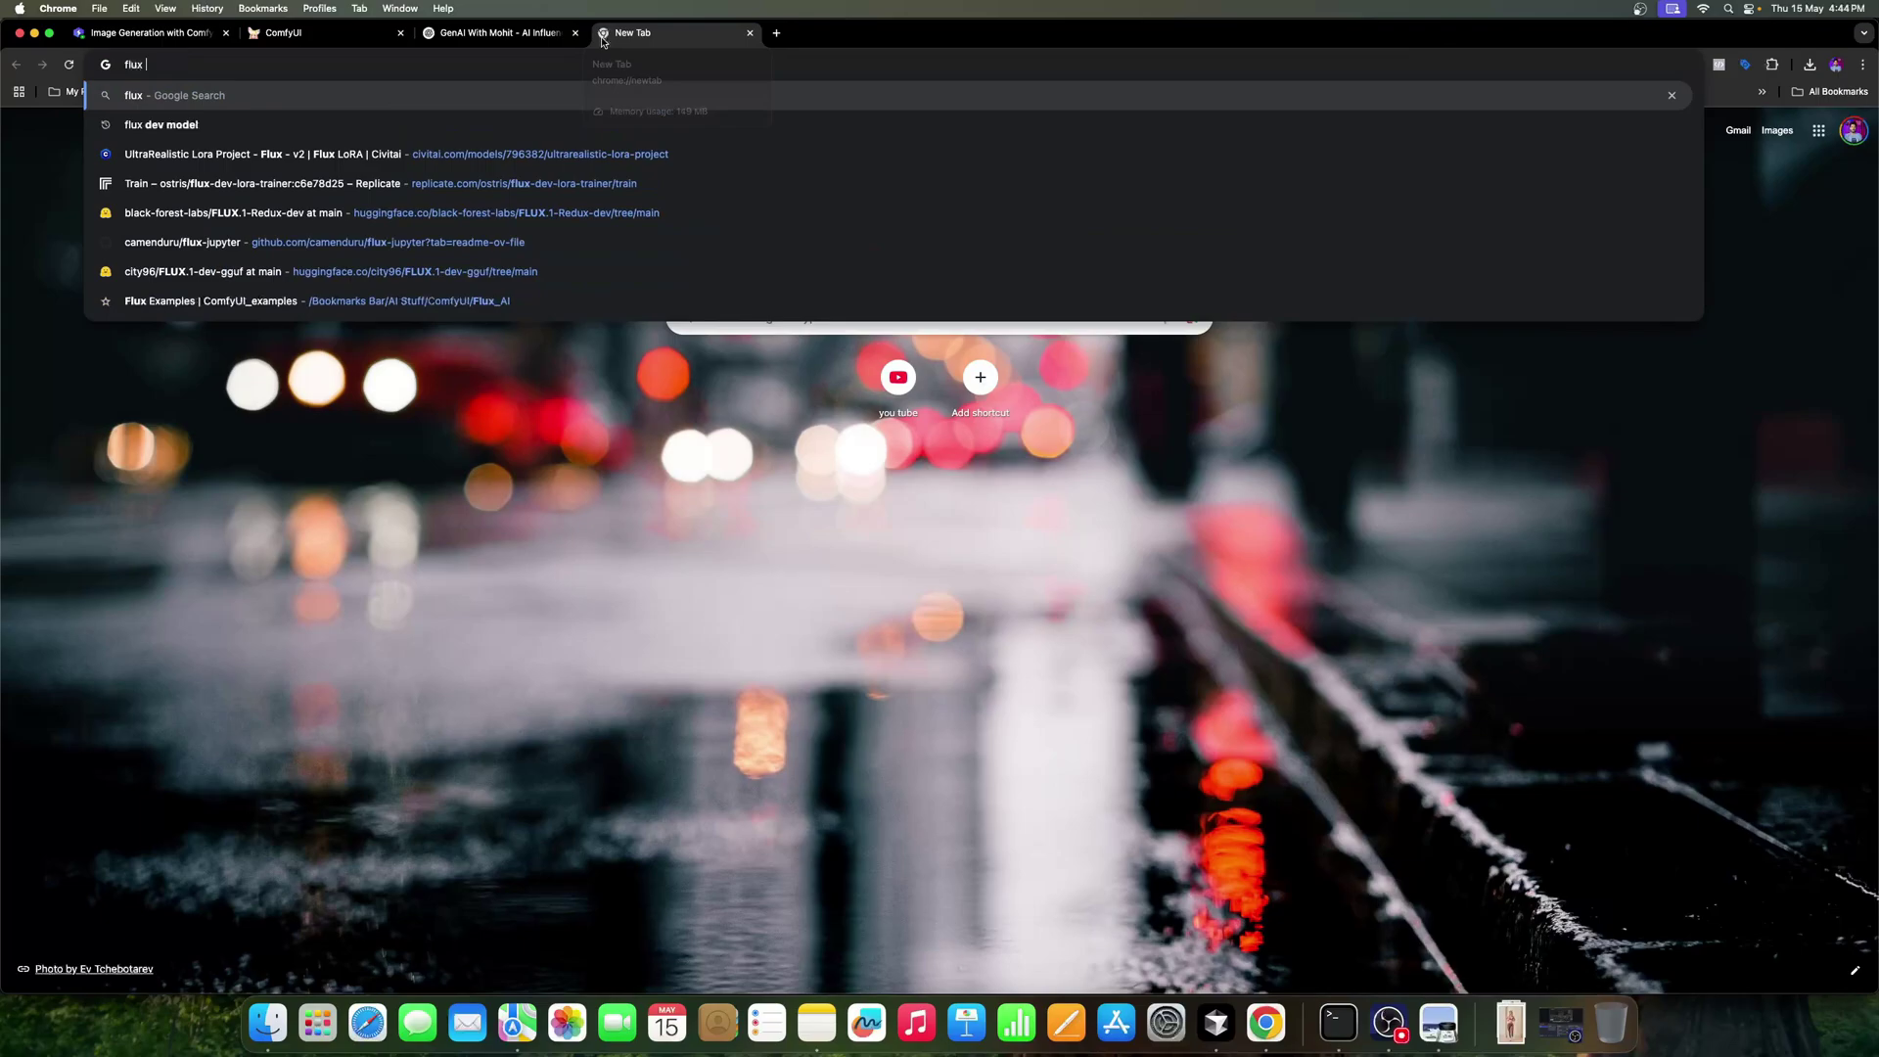
pyautogui.write('control')
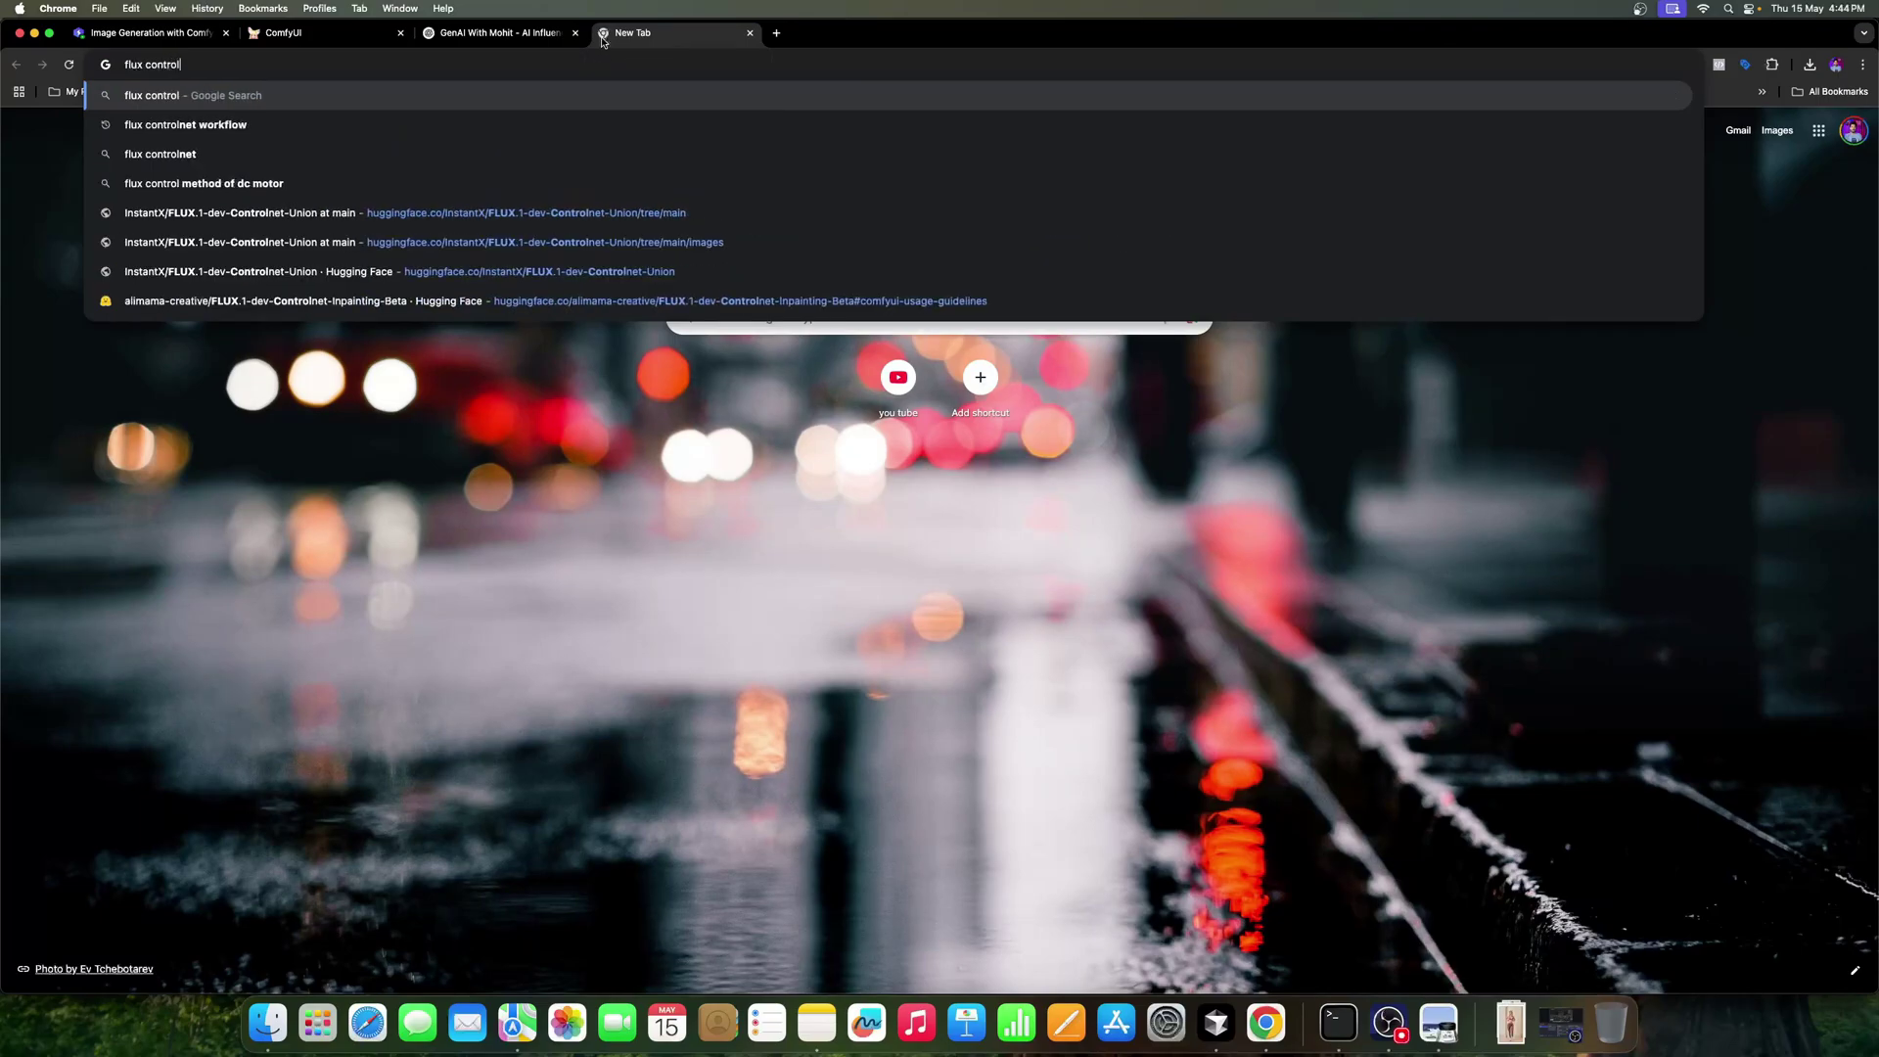
pyautogui.write('net')
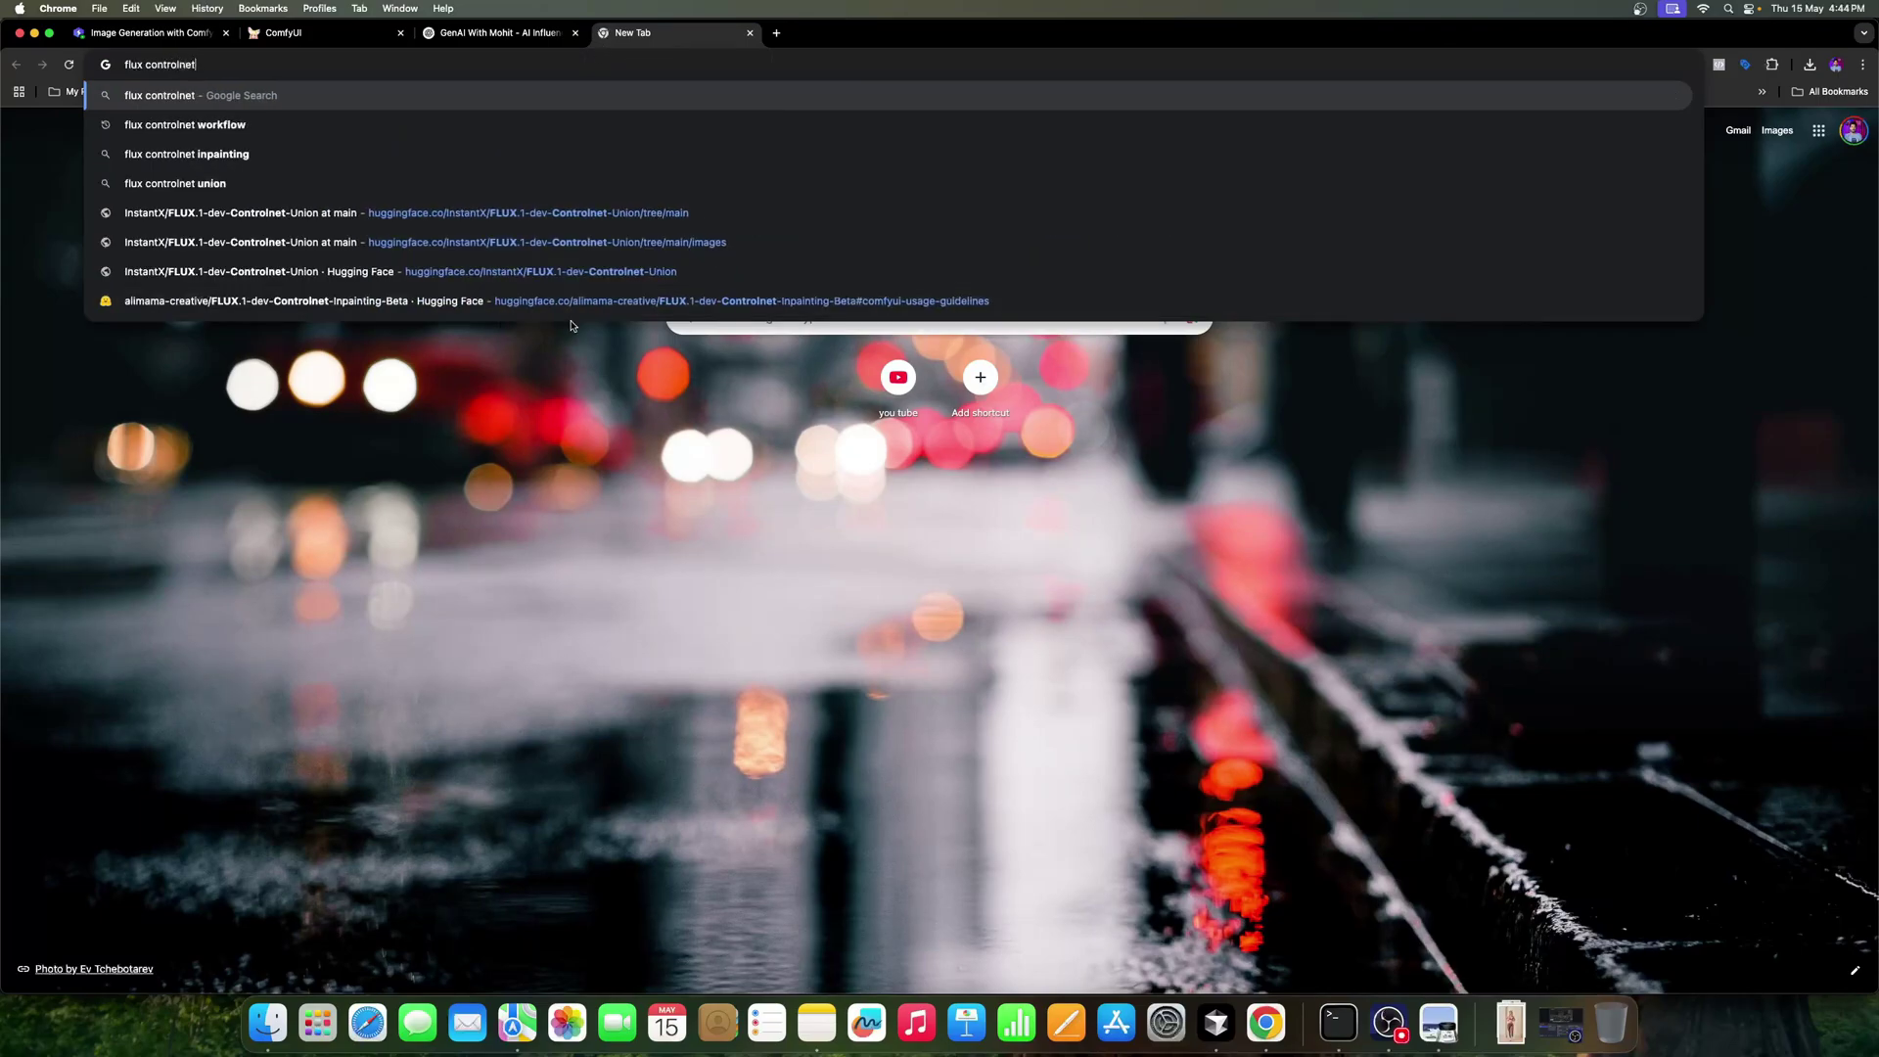
pyautogui.press('Return')
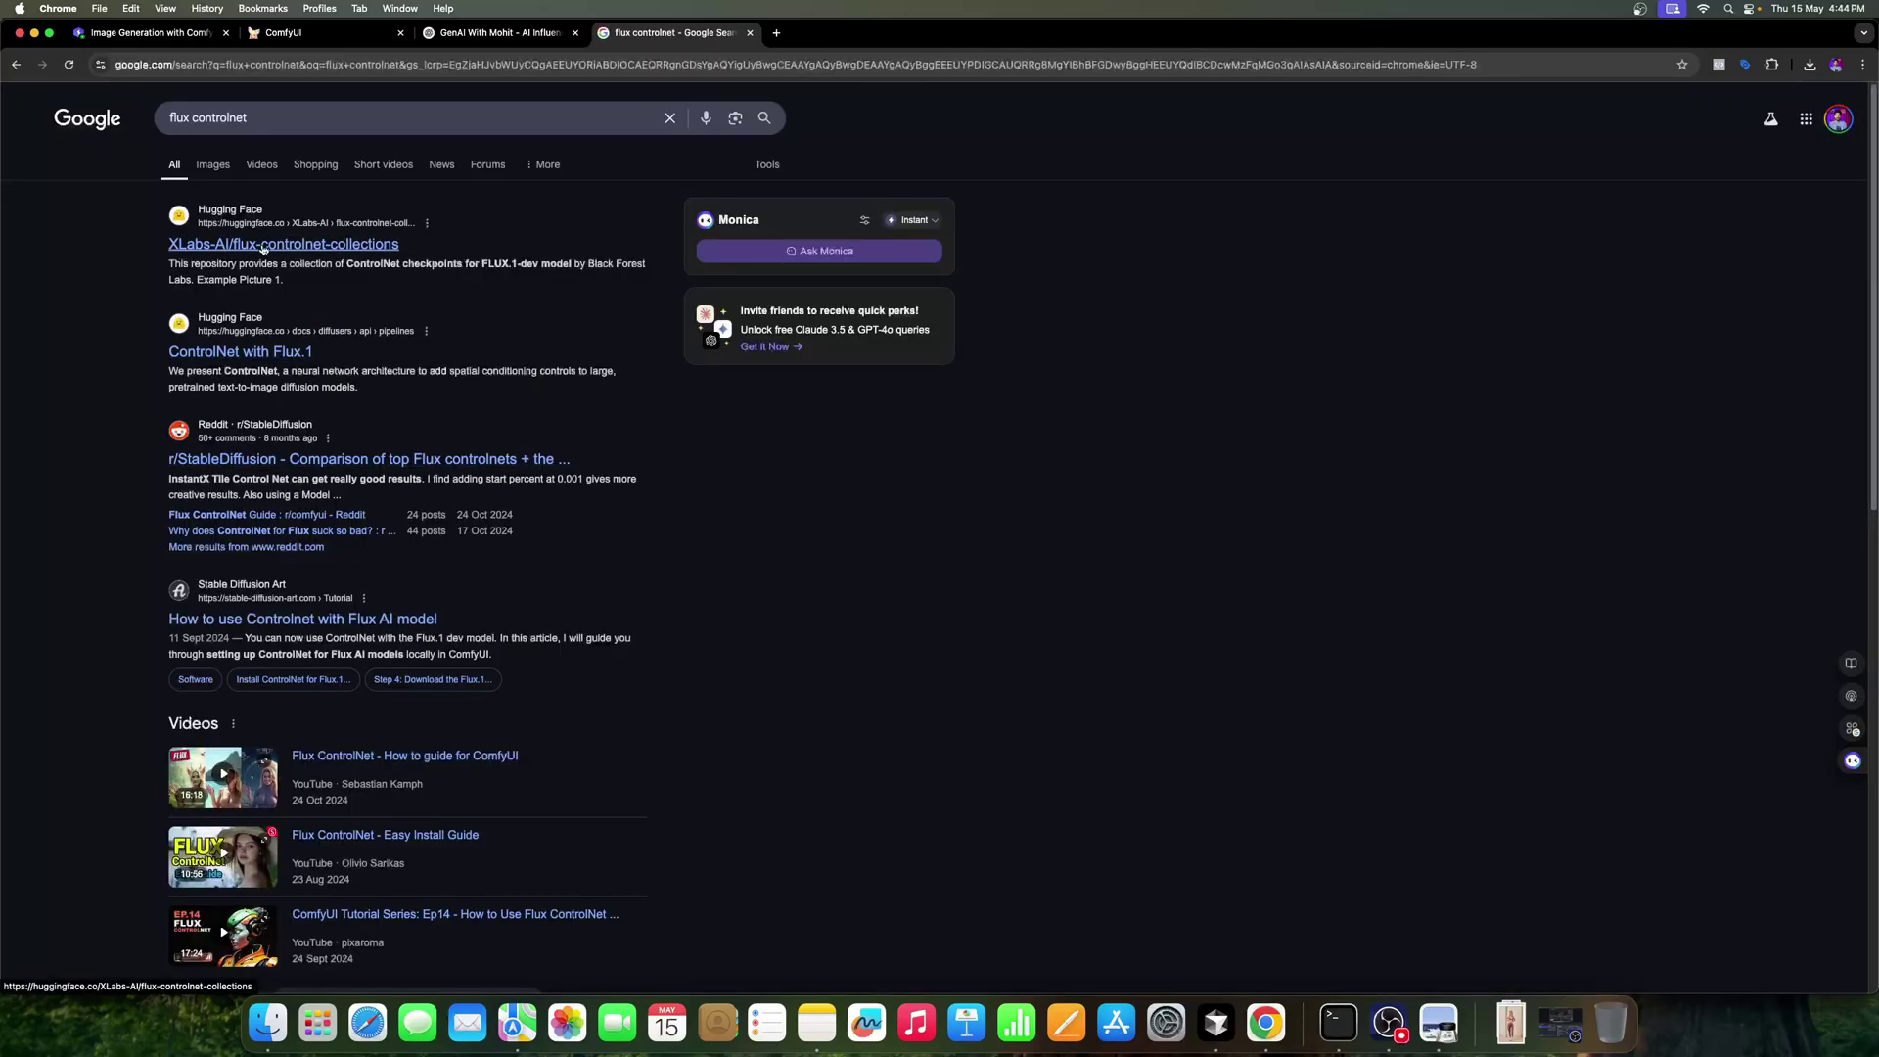
# Step: Refine the search to "flux controlnet shakker" and open the Hugging Face page of Shakker-Labs/FLUX.1-dev-ControlNet-Union-Pro-2.0
pyautogui.click(306, 110)
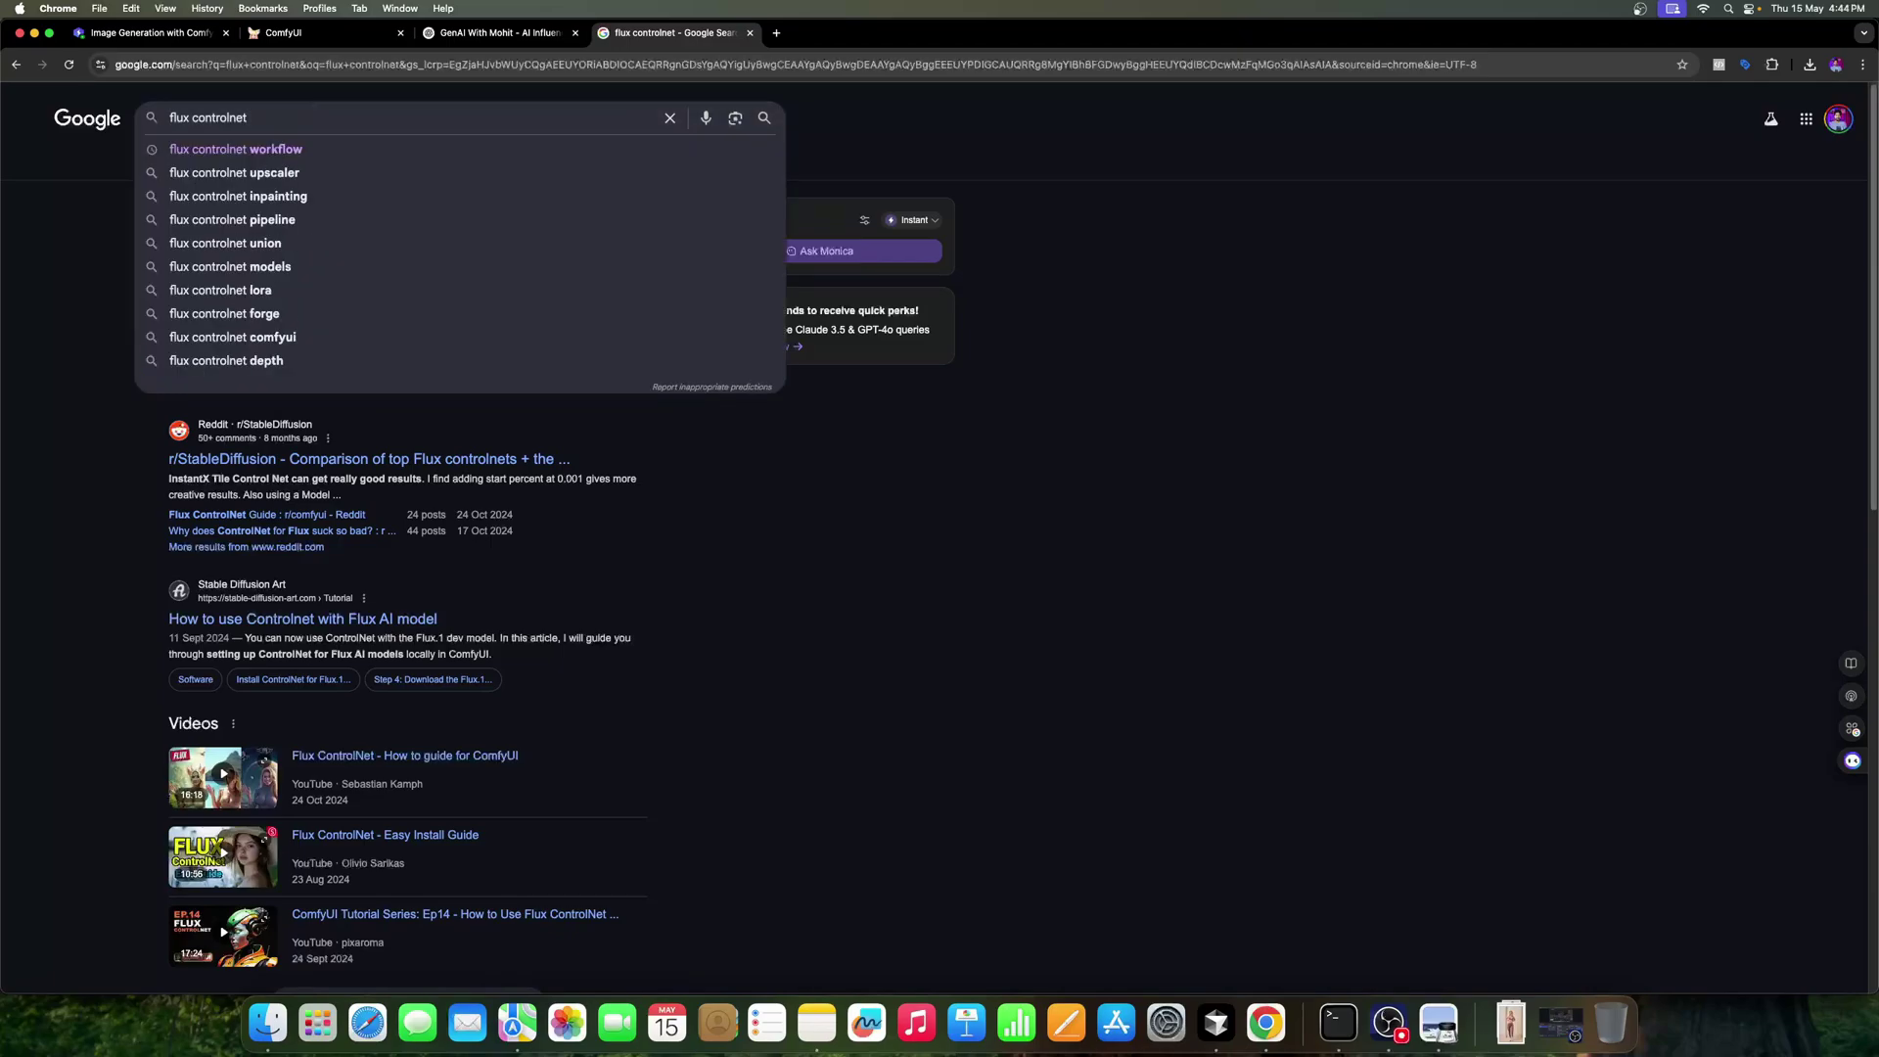
pyautogui.write('shakker')
pyautogui.press('Down')
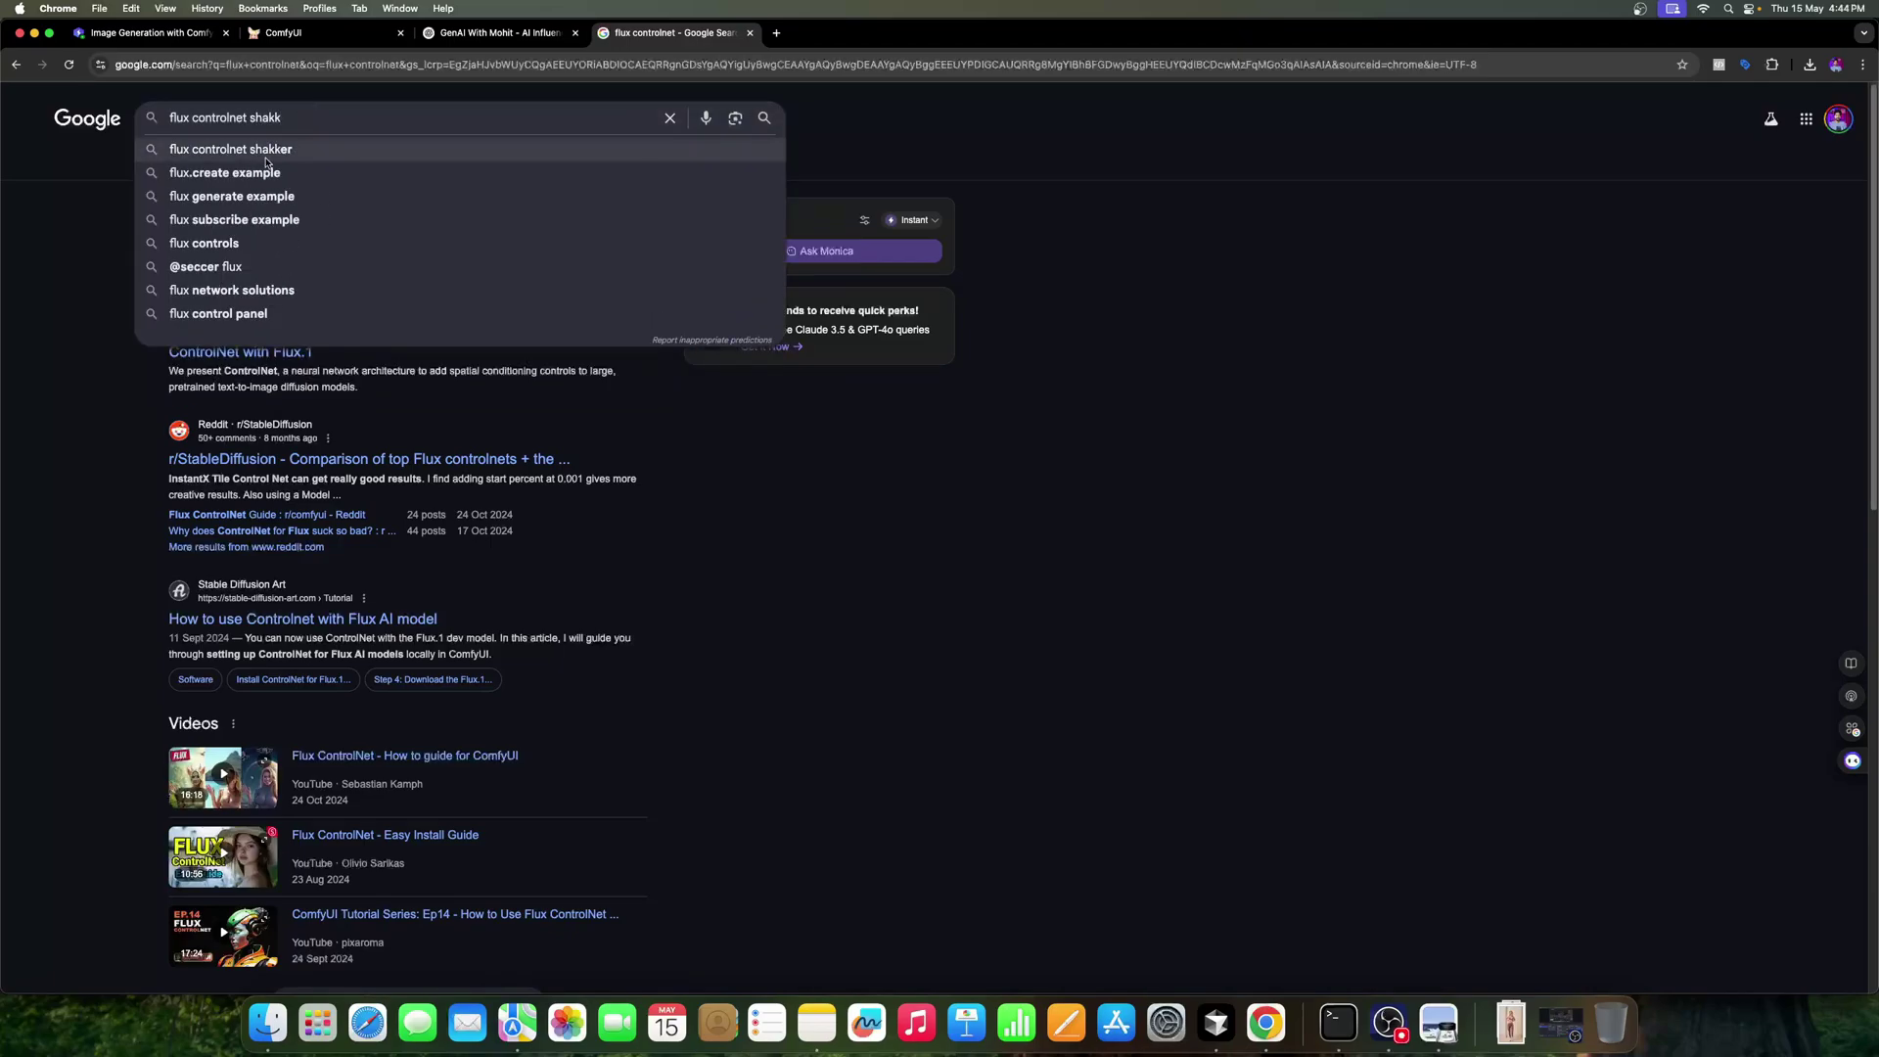
pyautogui.press('Return')
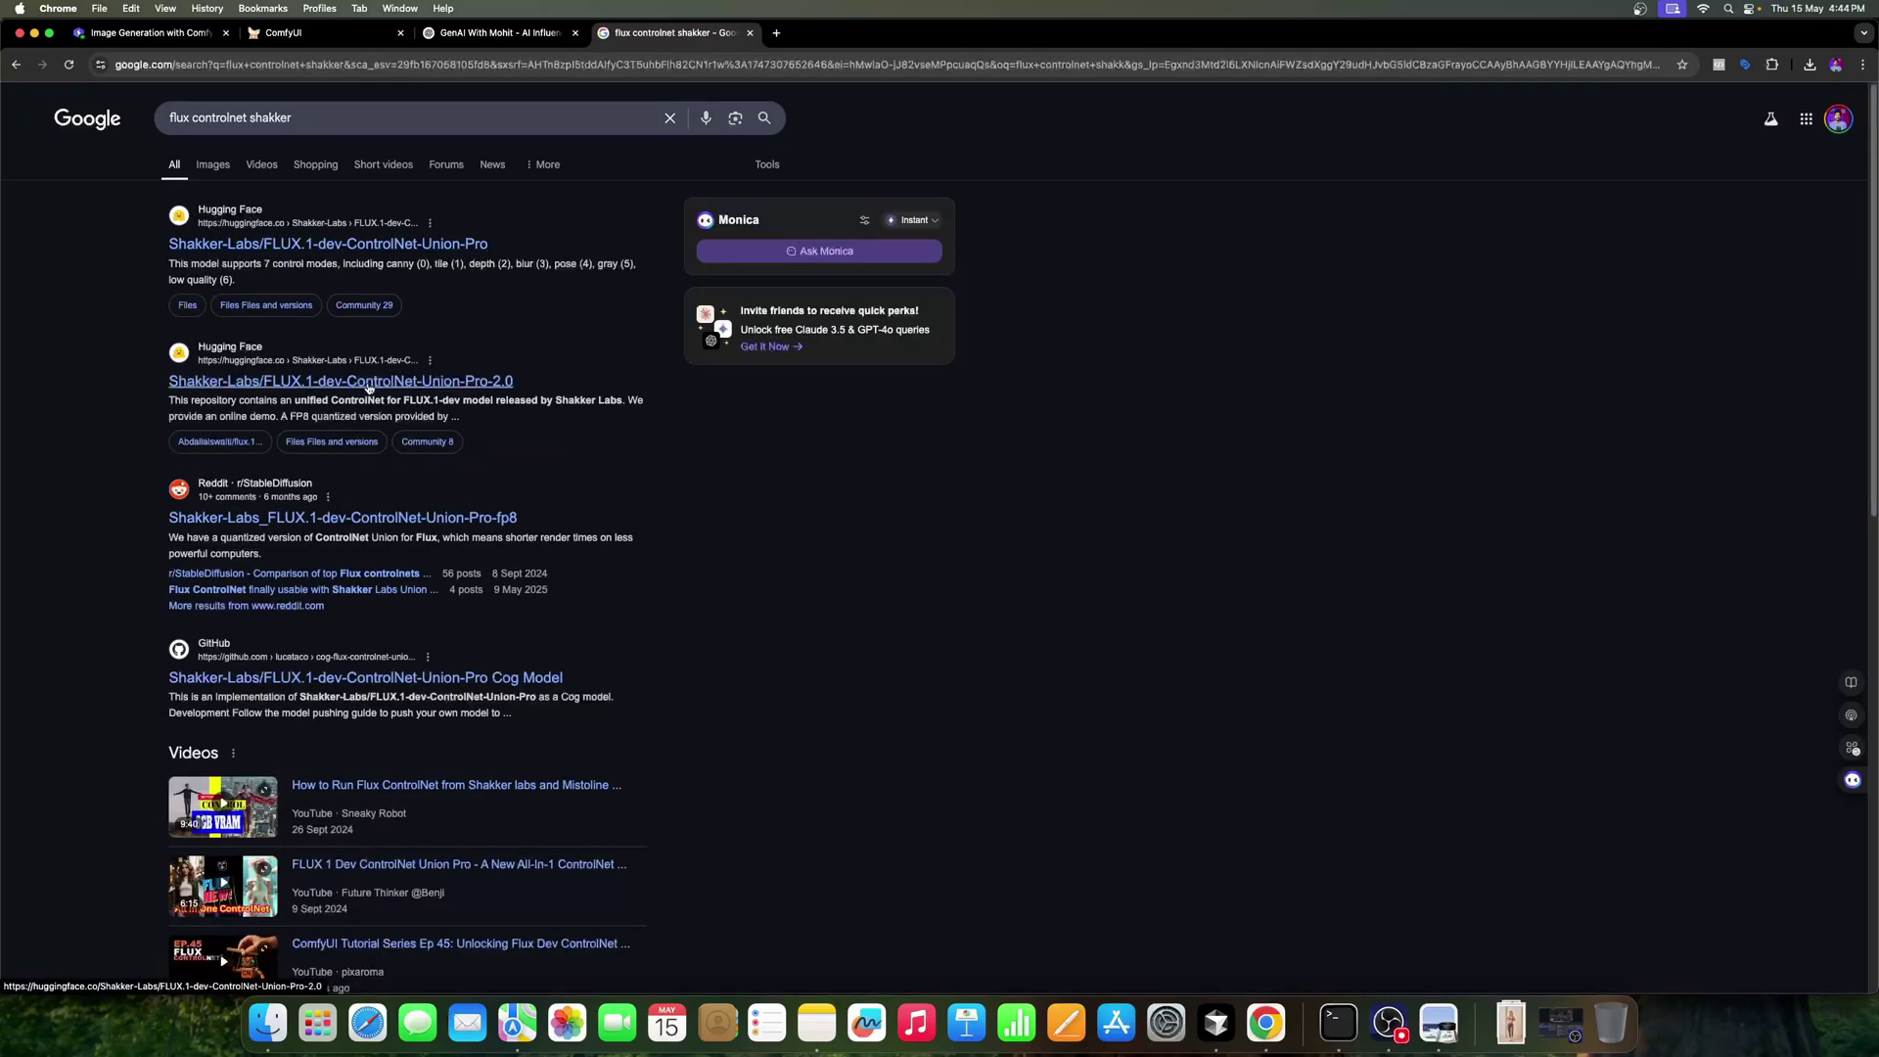
pyautogui.click(267, 381)
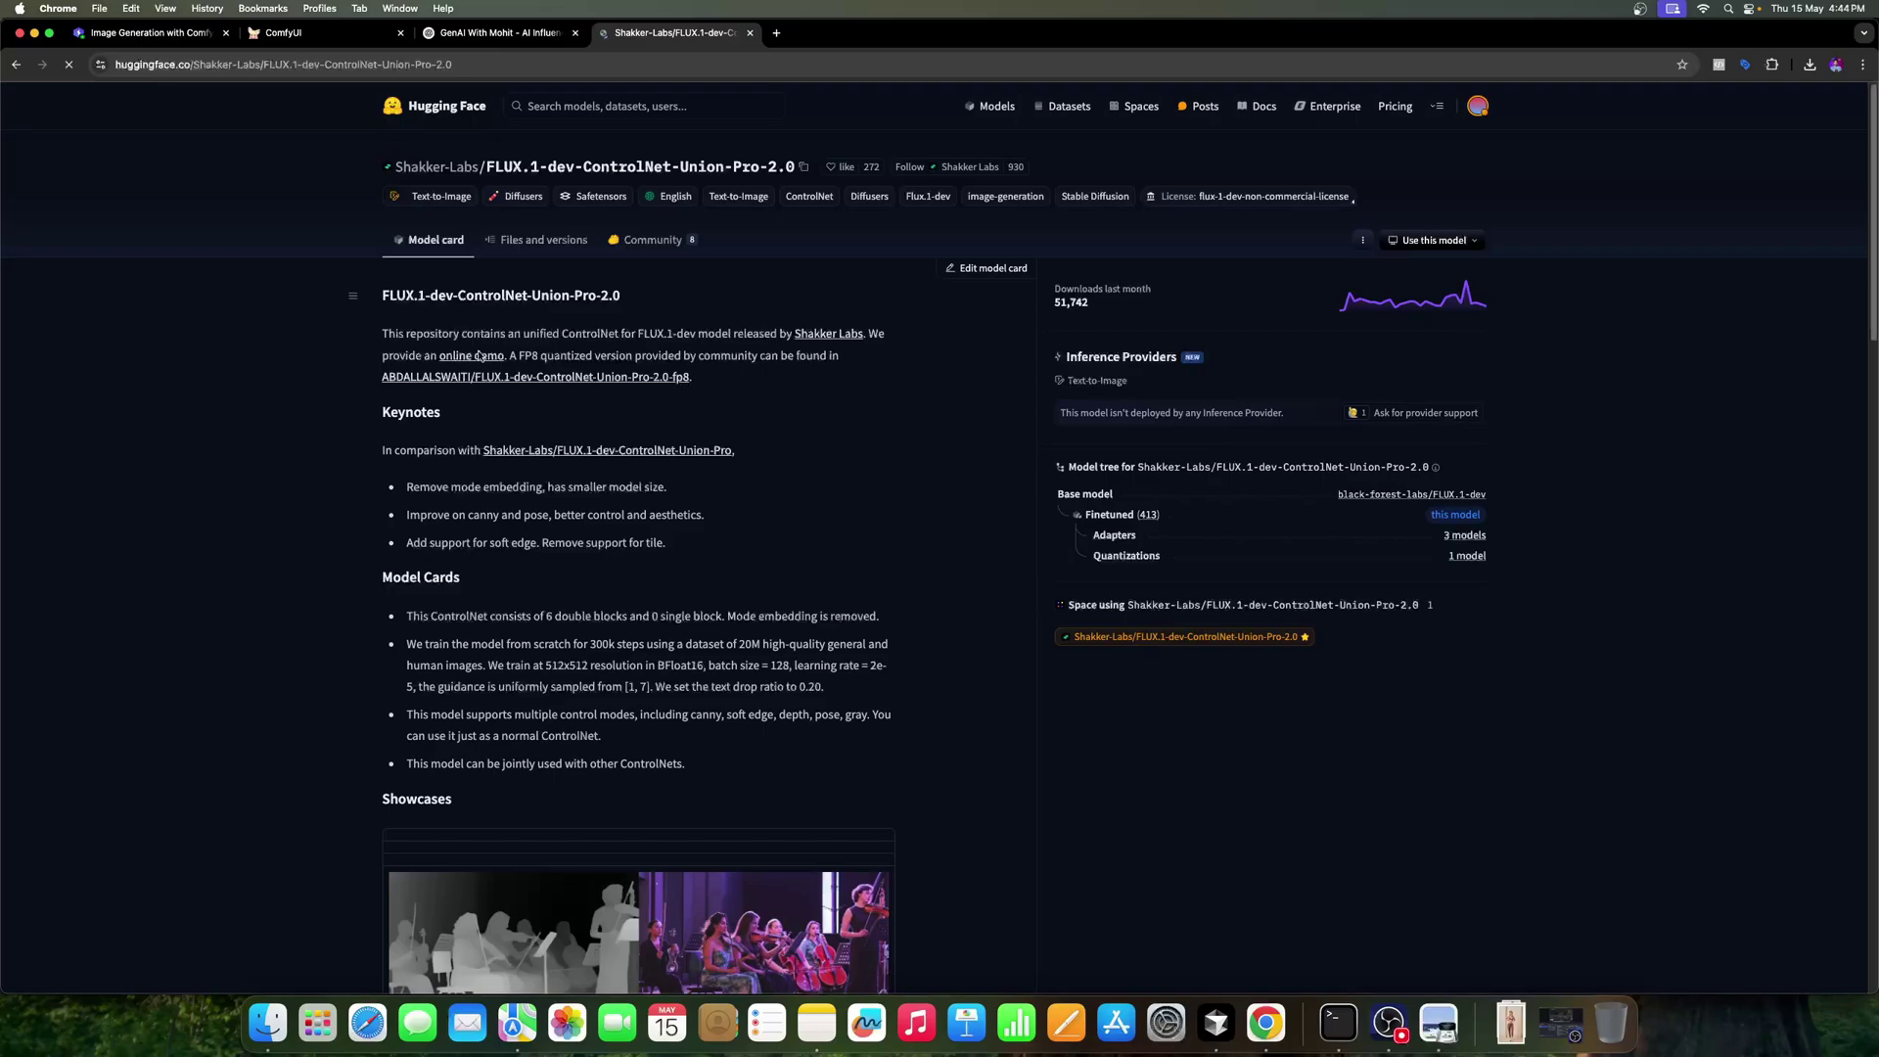
# Step: Read the model card's control modes and showcase images, and open the repository's list of files and versions
pyautogui.scroll(-5, 780, 538)
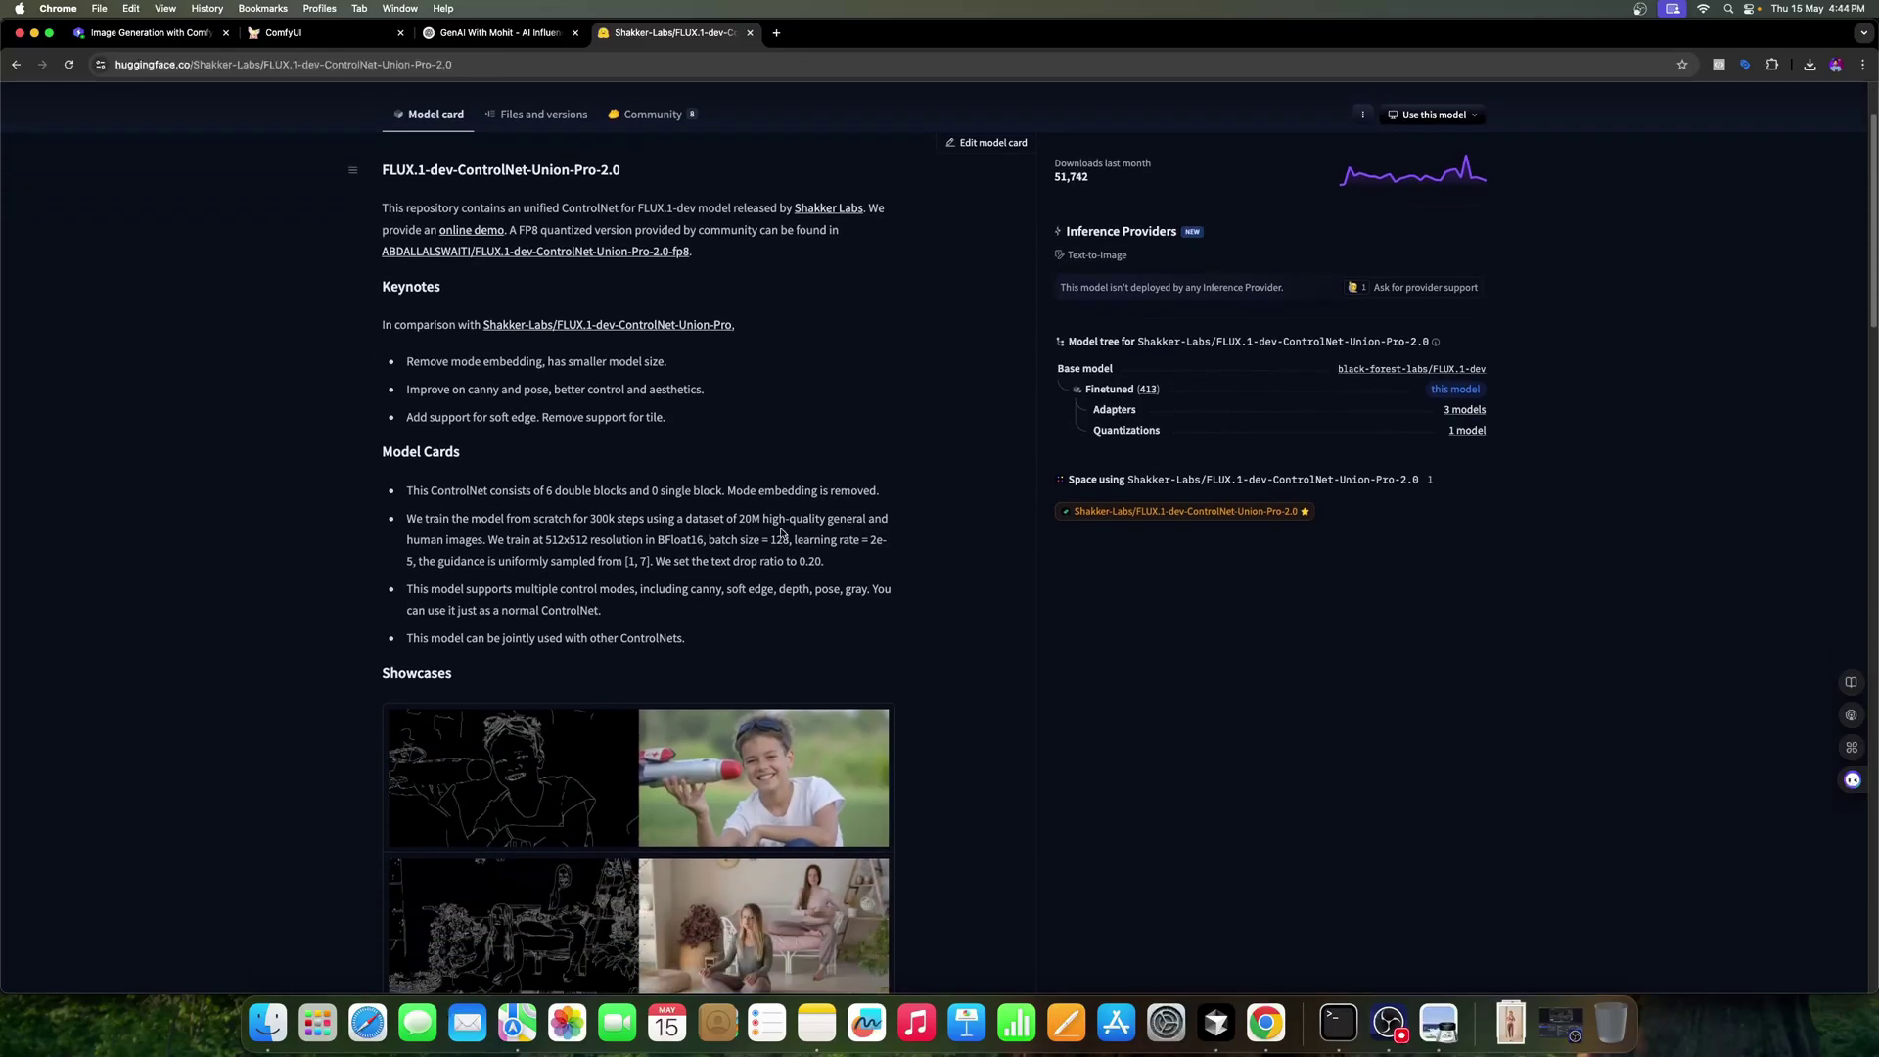
pyautogui.scroll(-1, 780, 532)
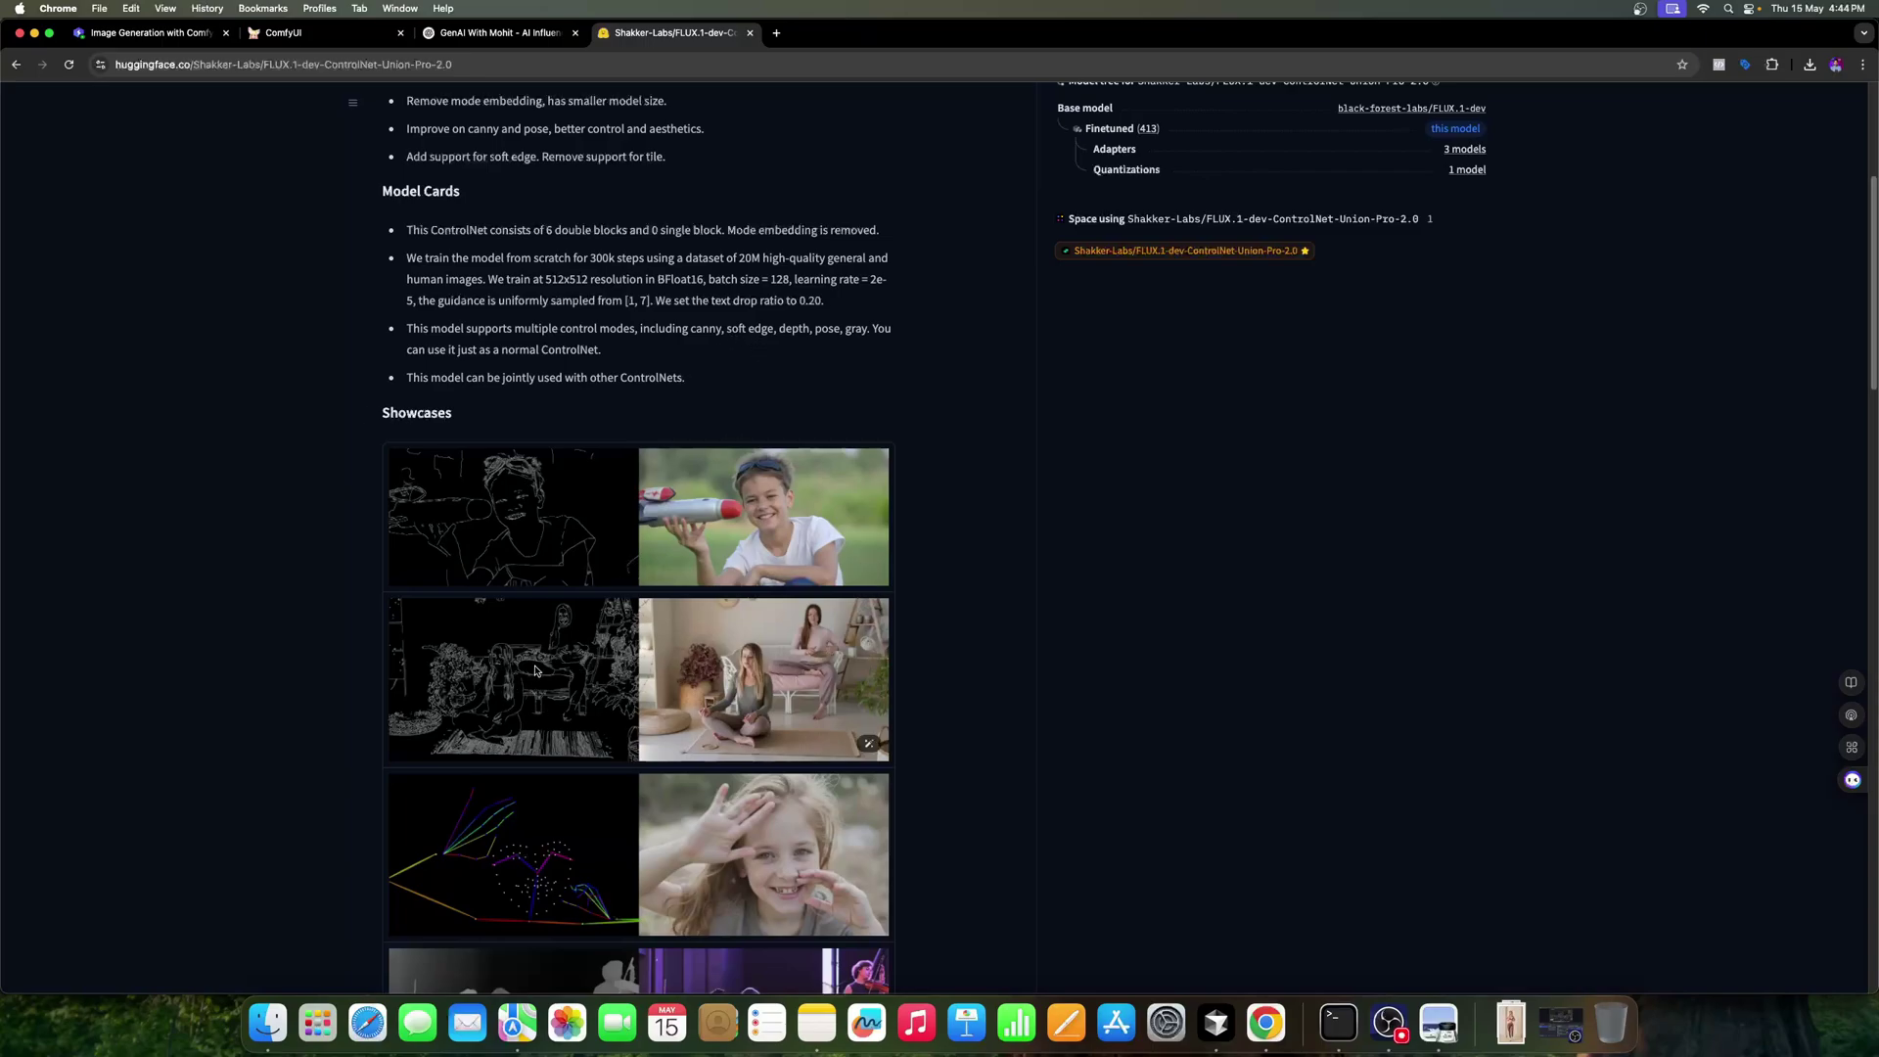
pyautogui.scroll(-2, 935, 646)
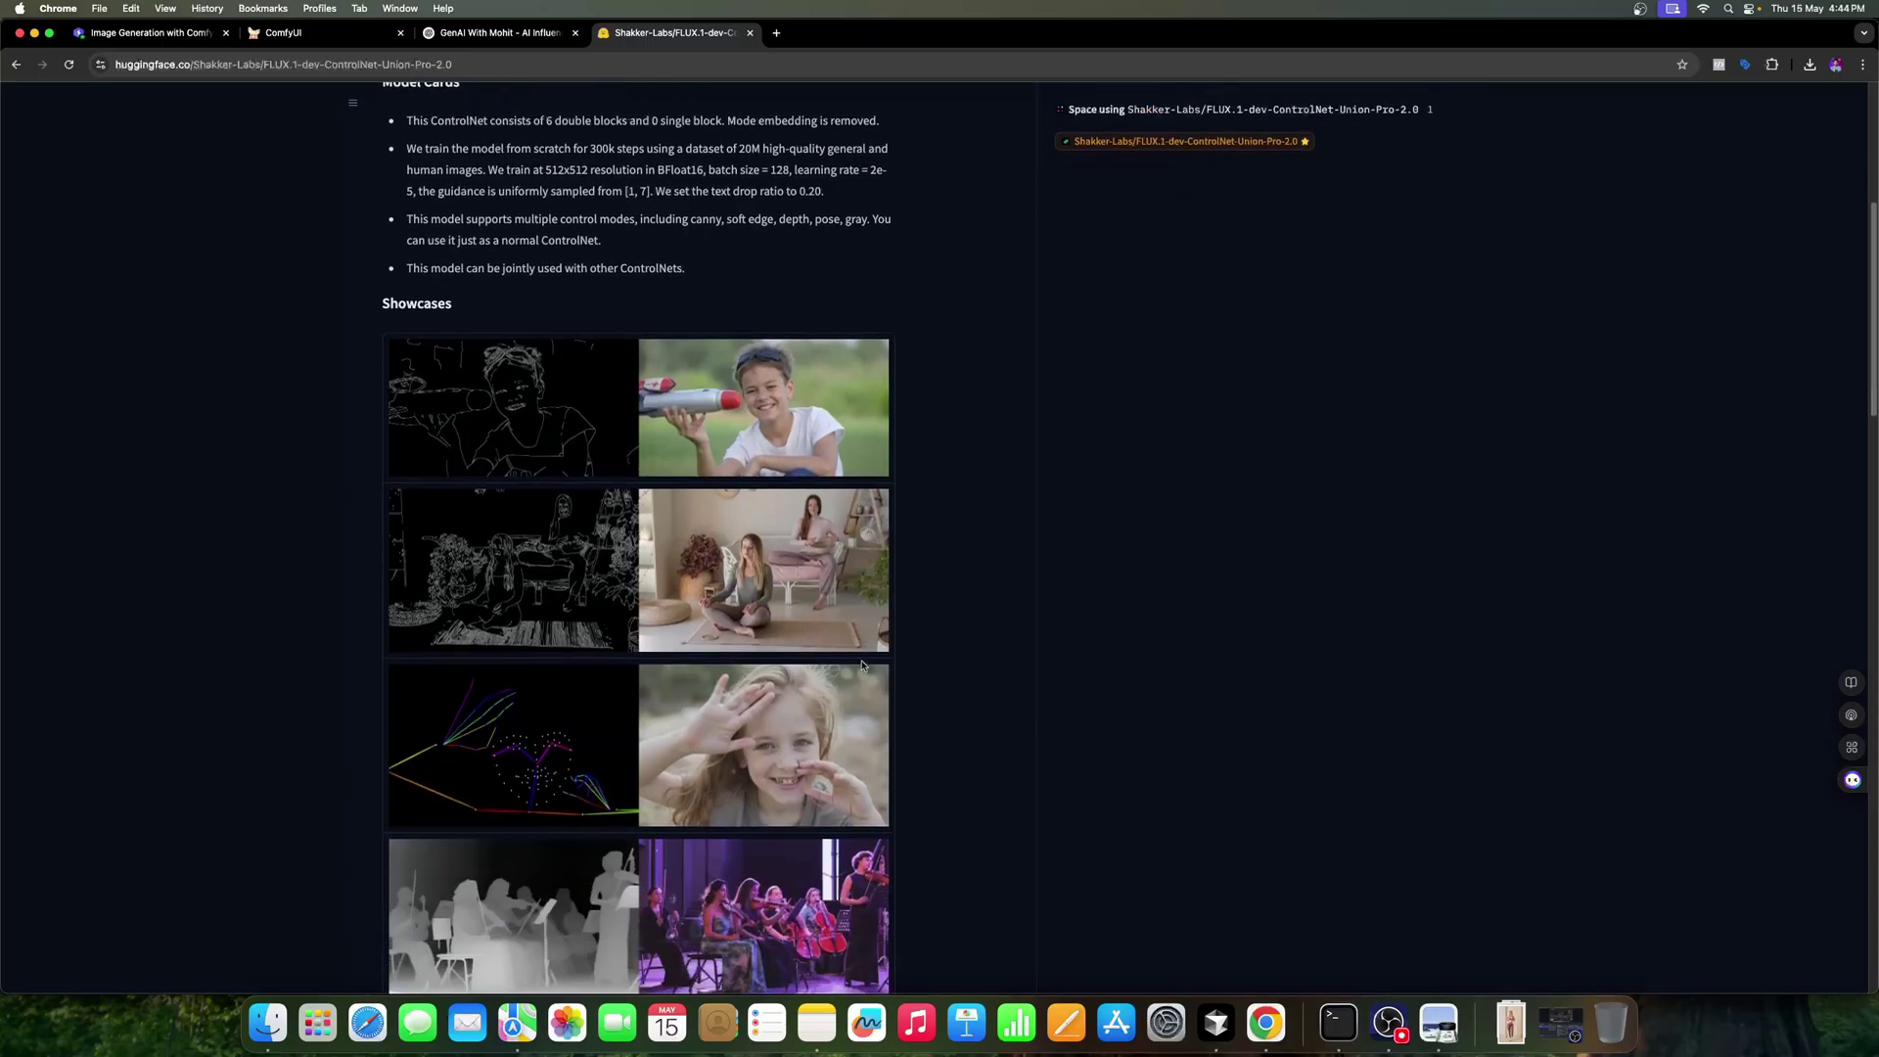
pyautogui.scroll(-6, 956, 713)
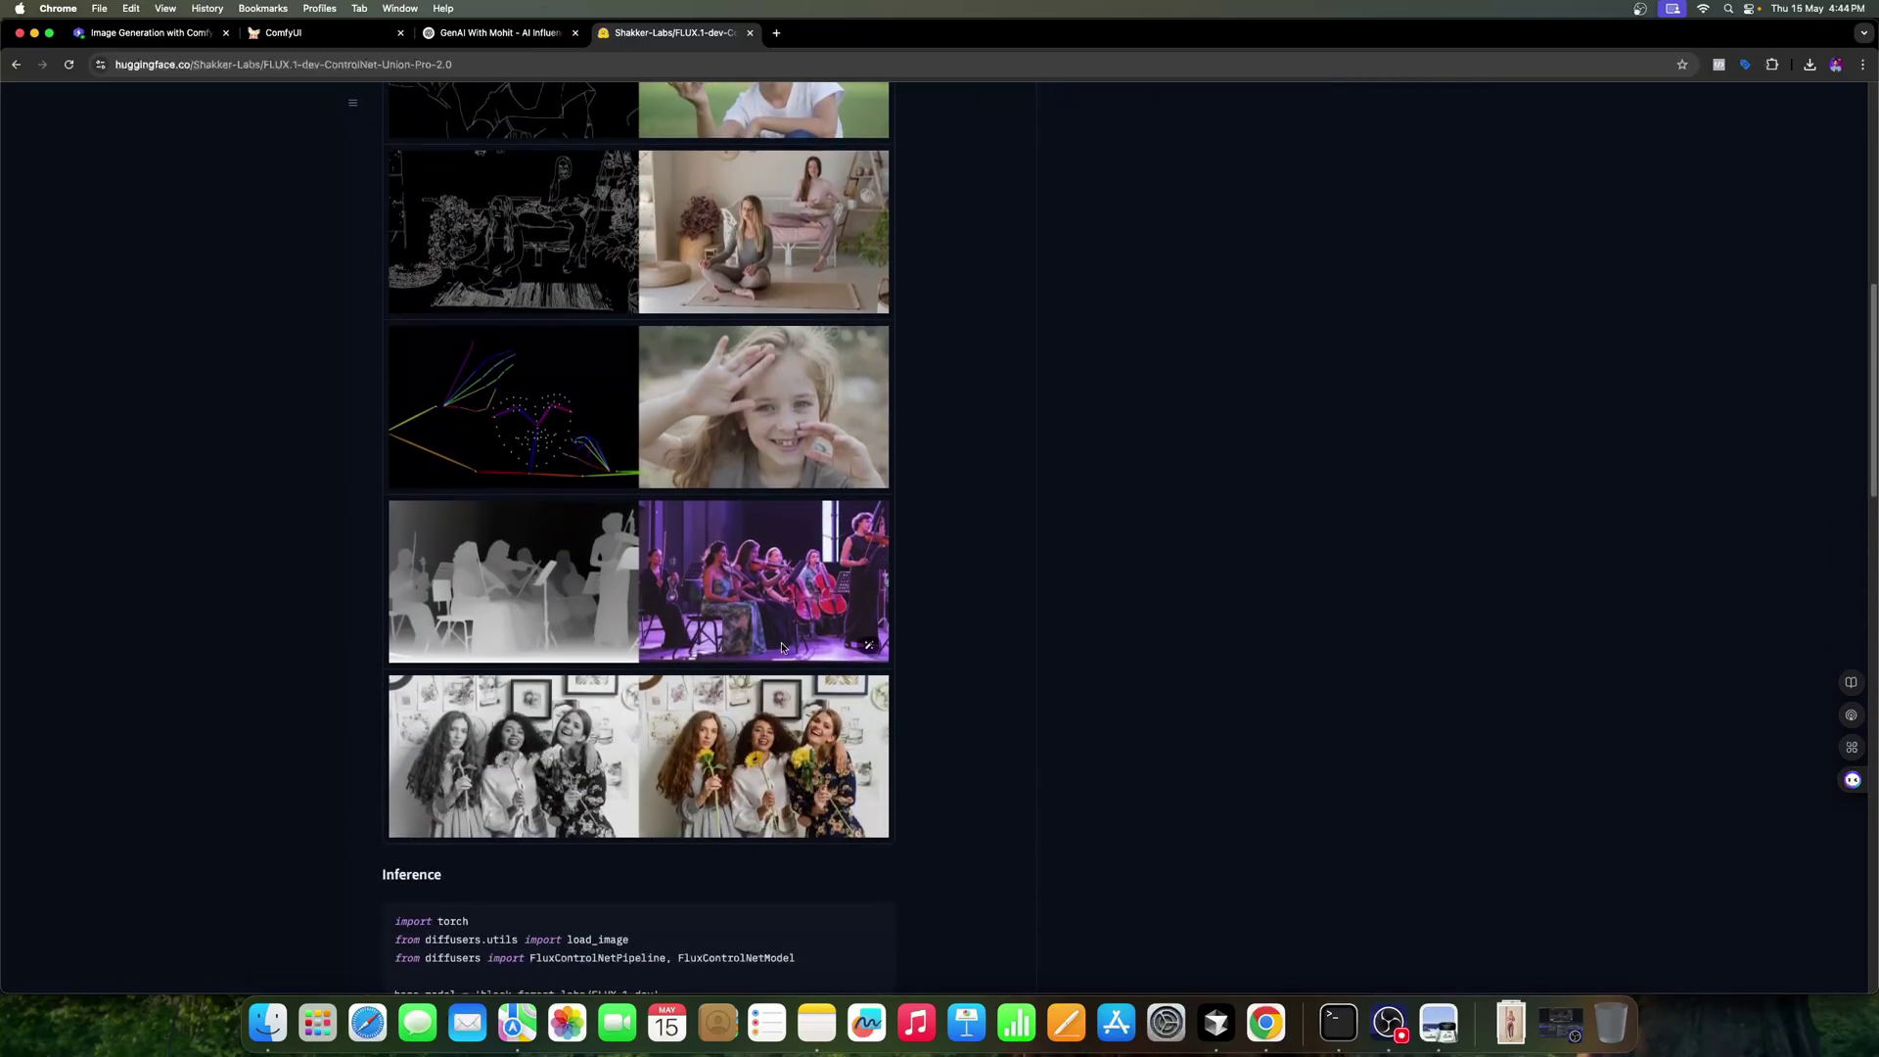
pyautogui.scroll(-5, 781, 642)
pyautogui.scroll(15, 781, 642)
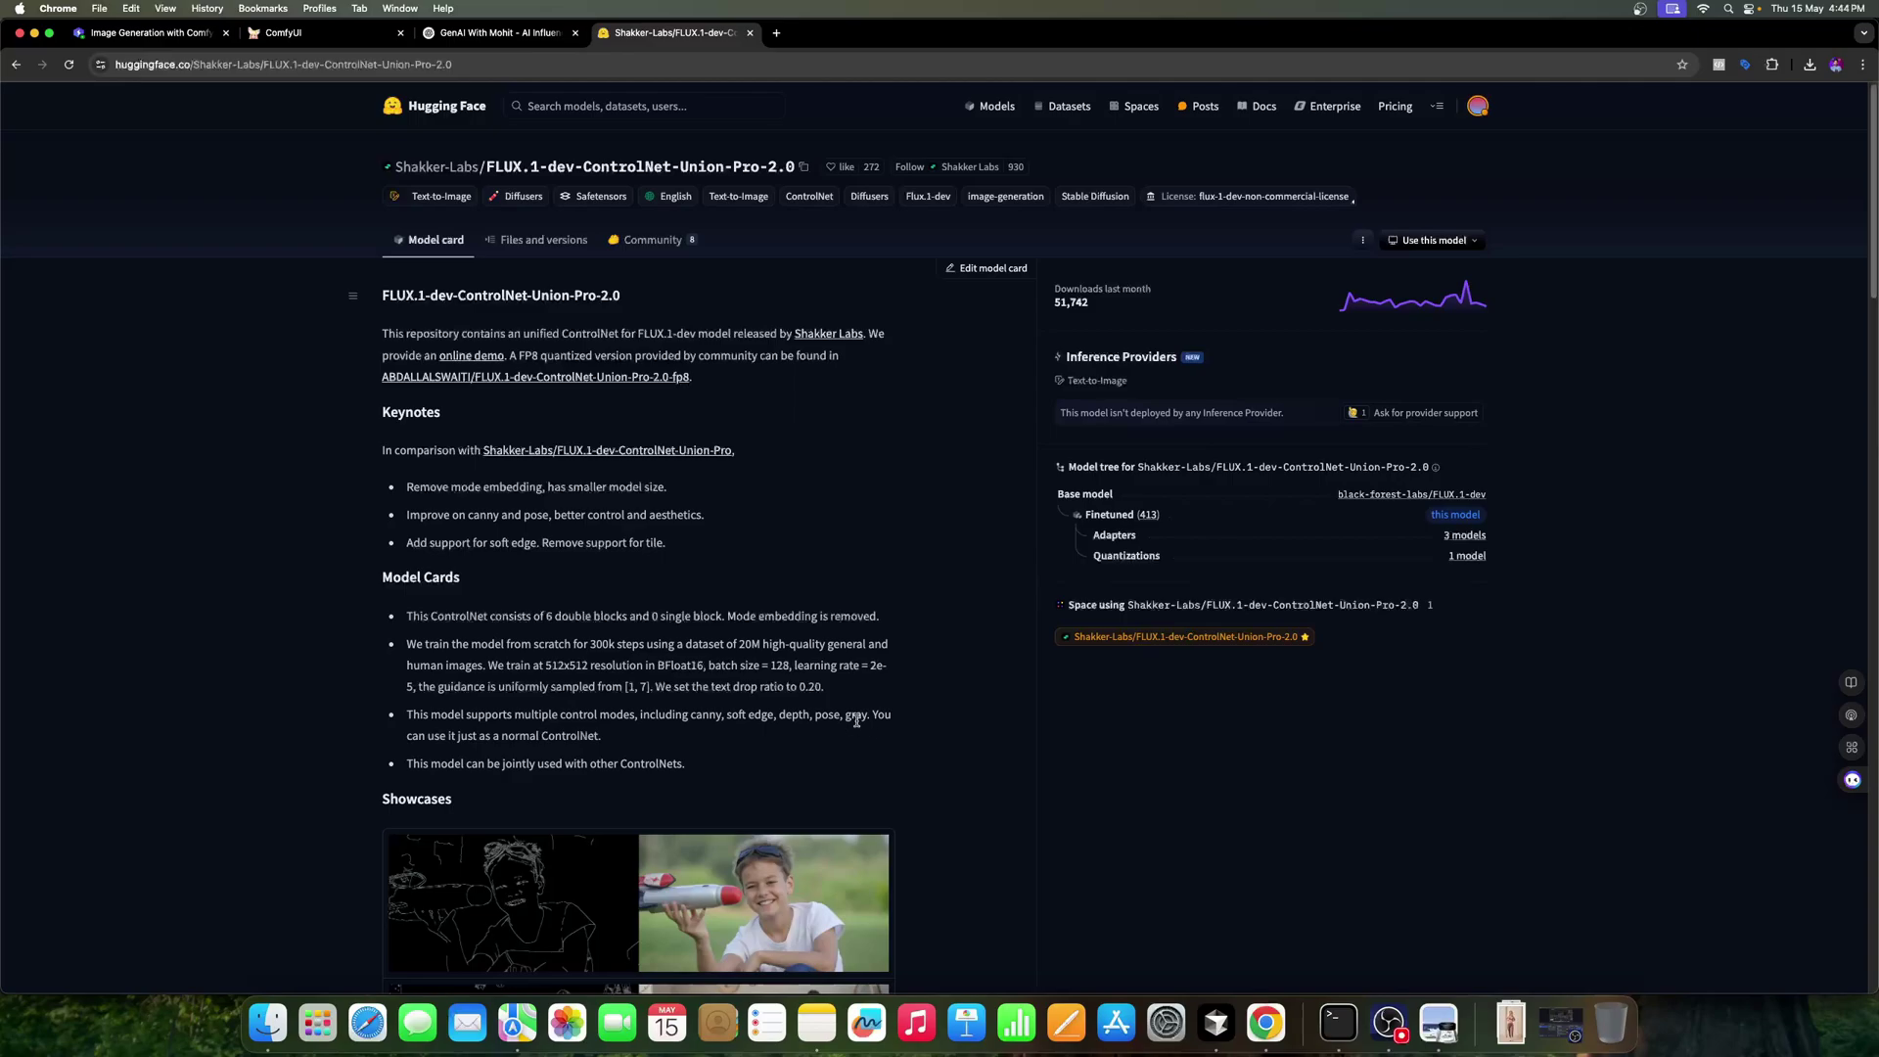
pyautogui.scroll(-5, 856, 721)
pyautogui.scroll(5, 554, 259)
pyautogui.click(546, 239)
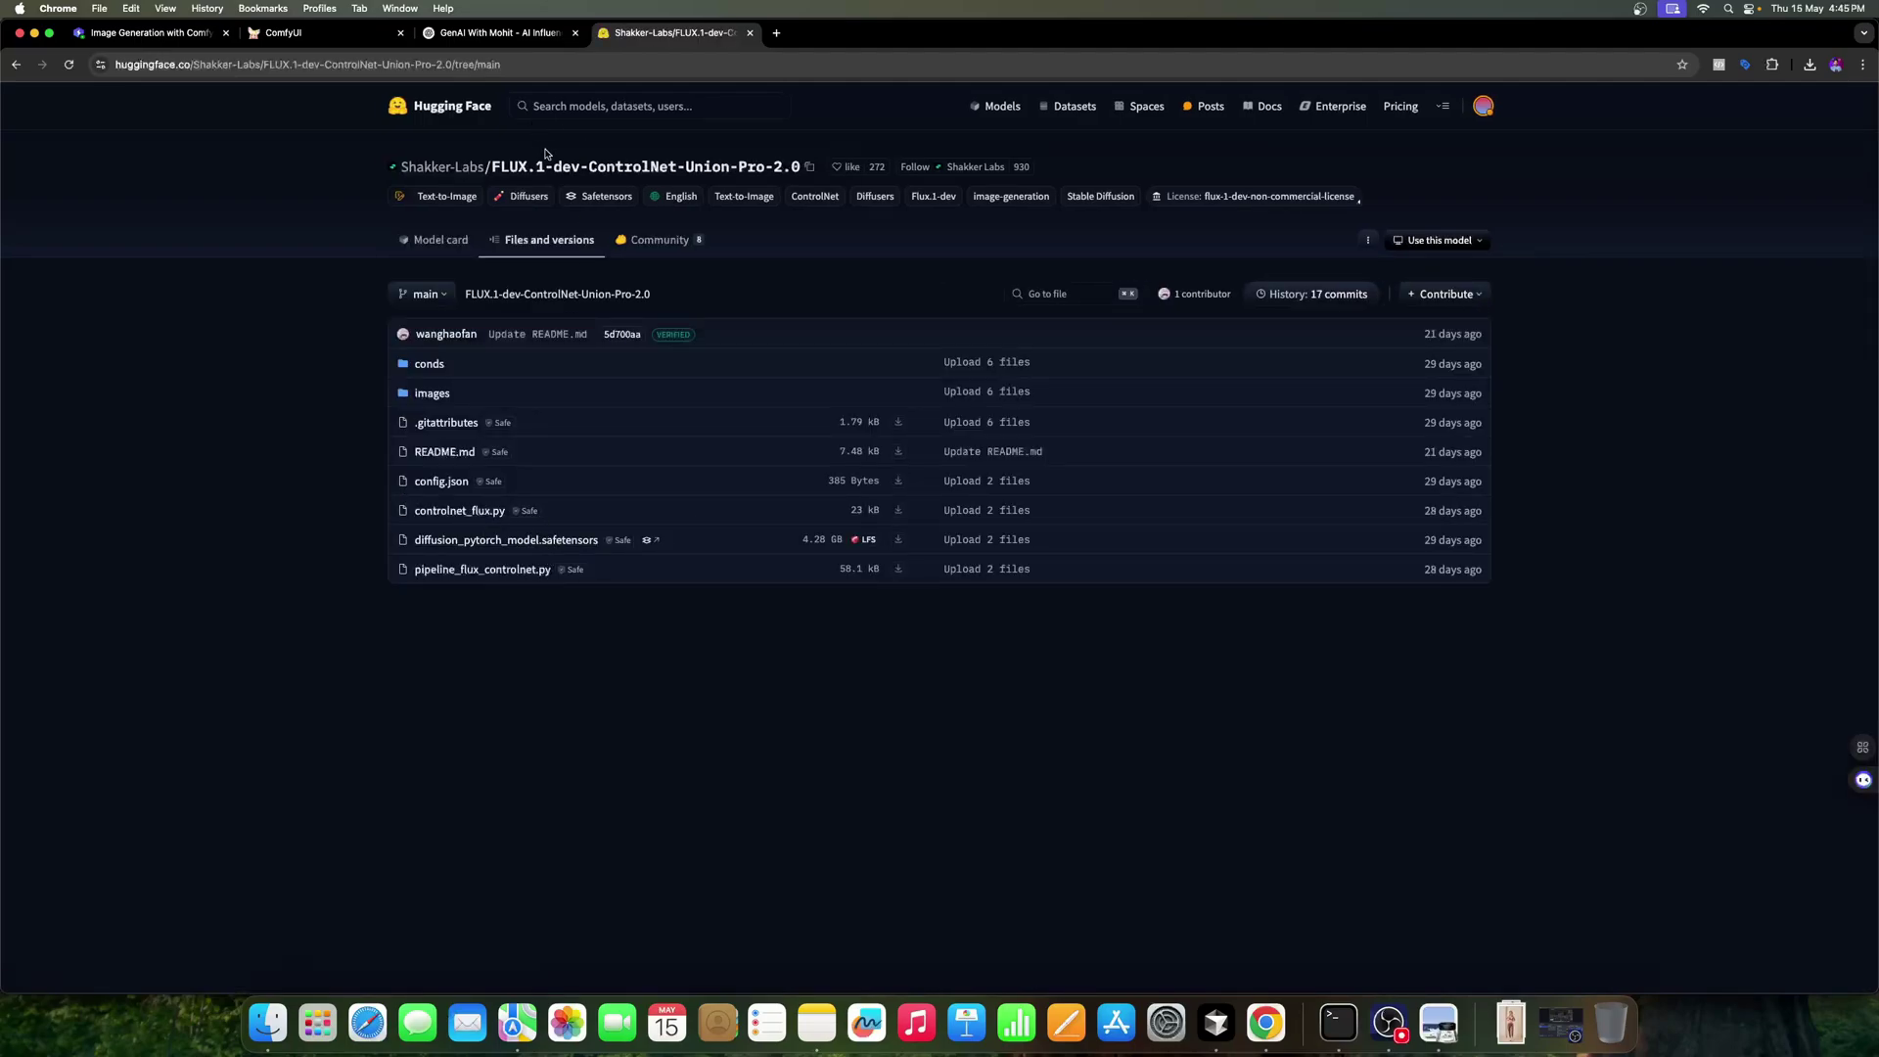
# Step: Switch to the Lightning AI studio, browse to ComfyUI/models/controlnet, and widen the file browser to read the file names
pyautogui.click(357, 33)
pyautogui.click(149, 33)
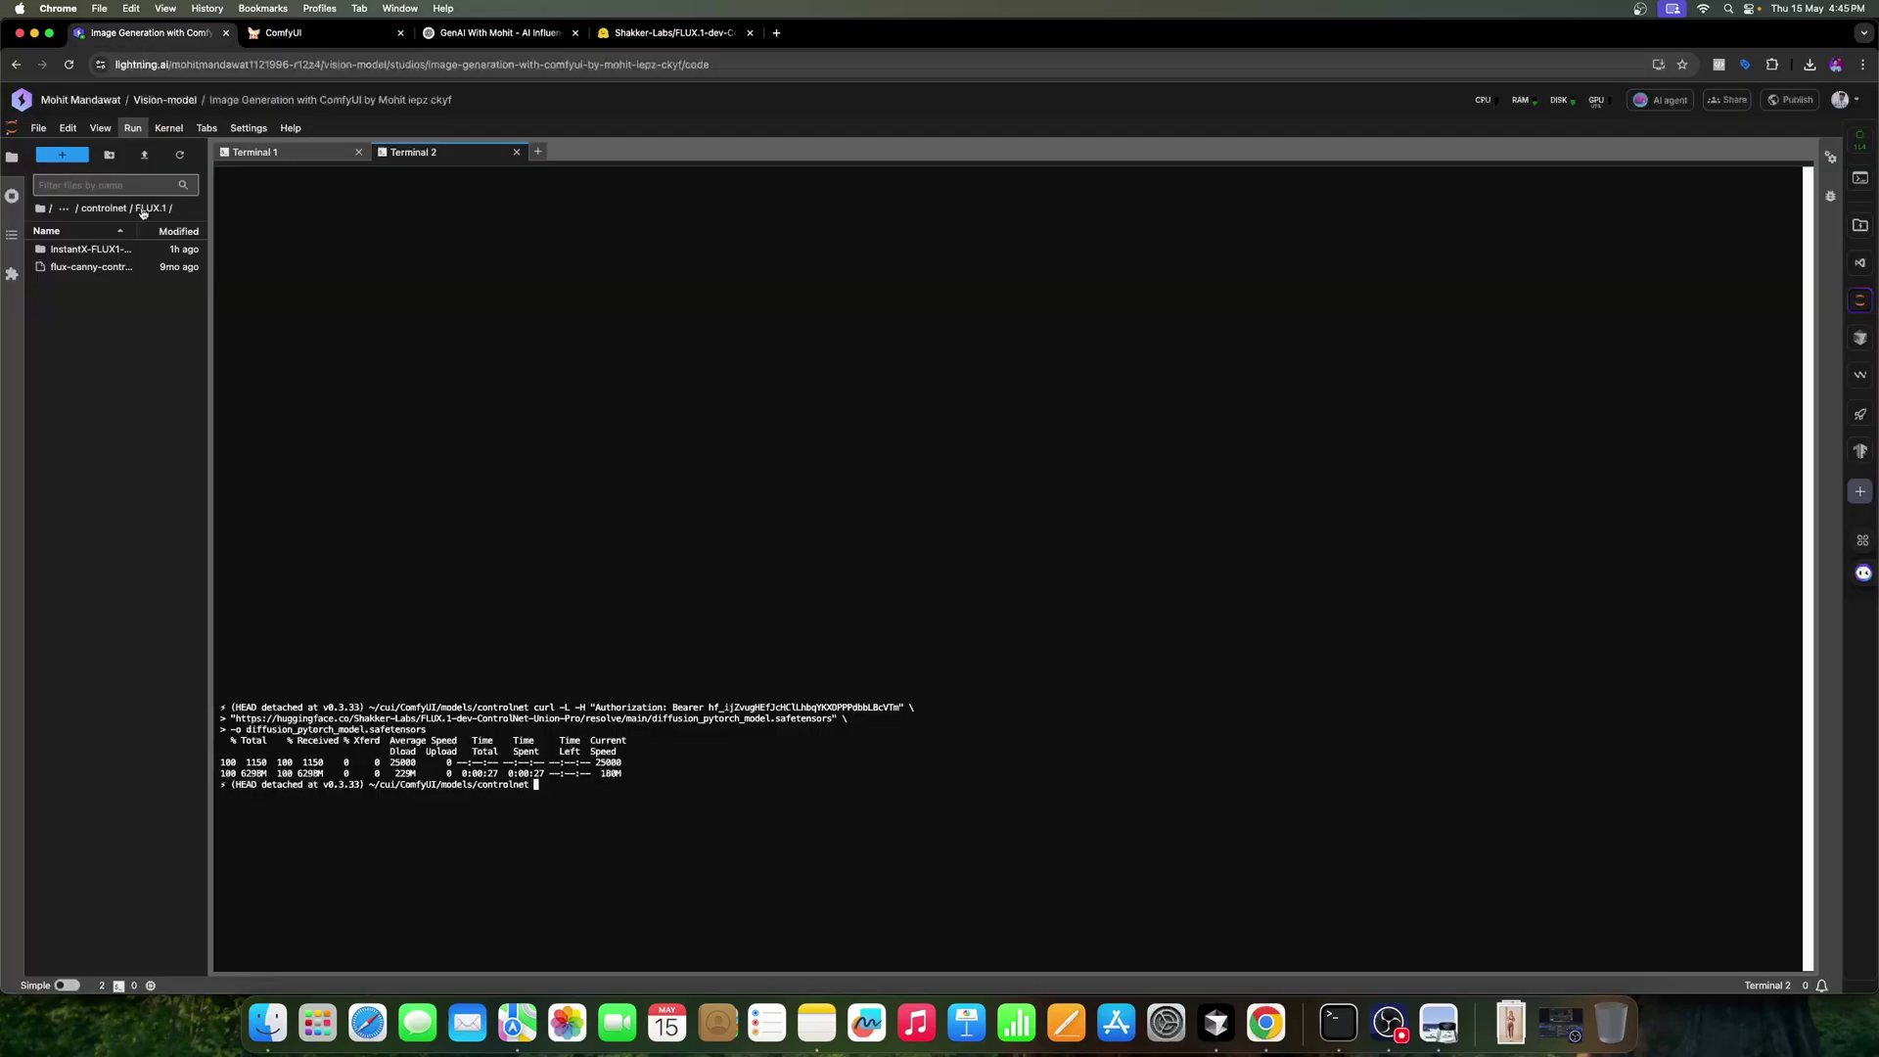
pyautogui.click(101, 209)
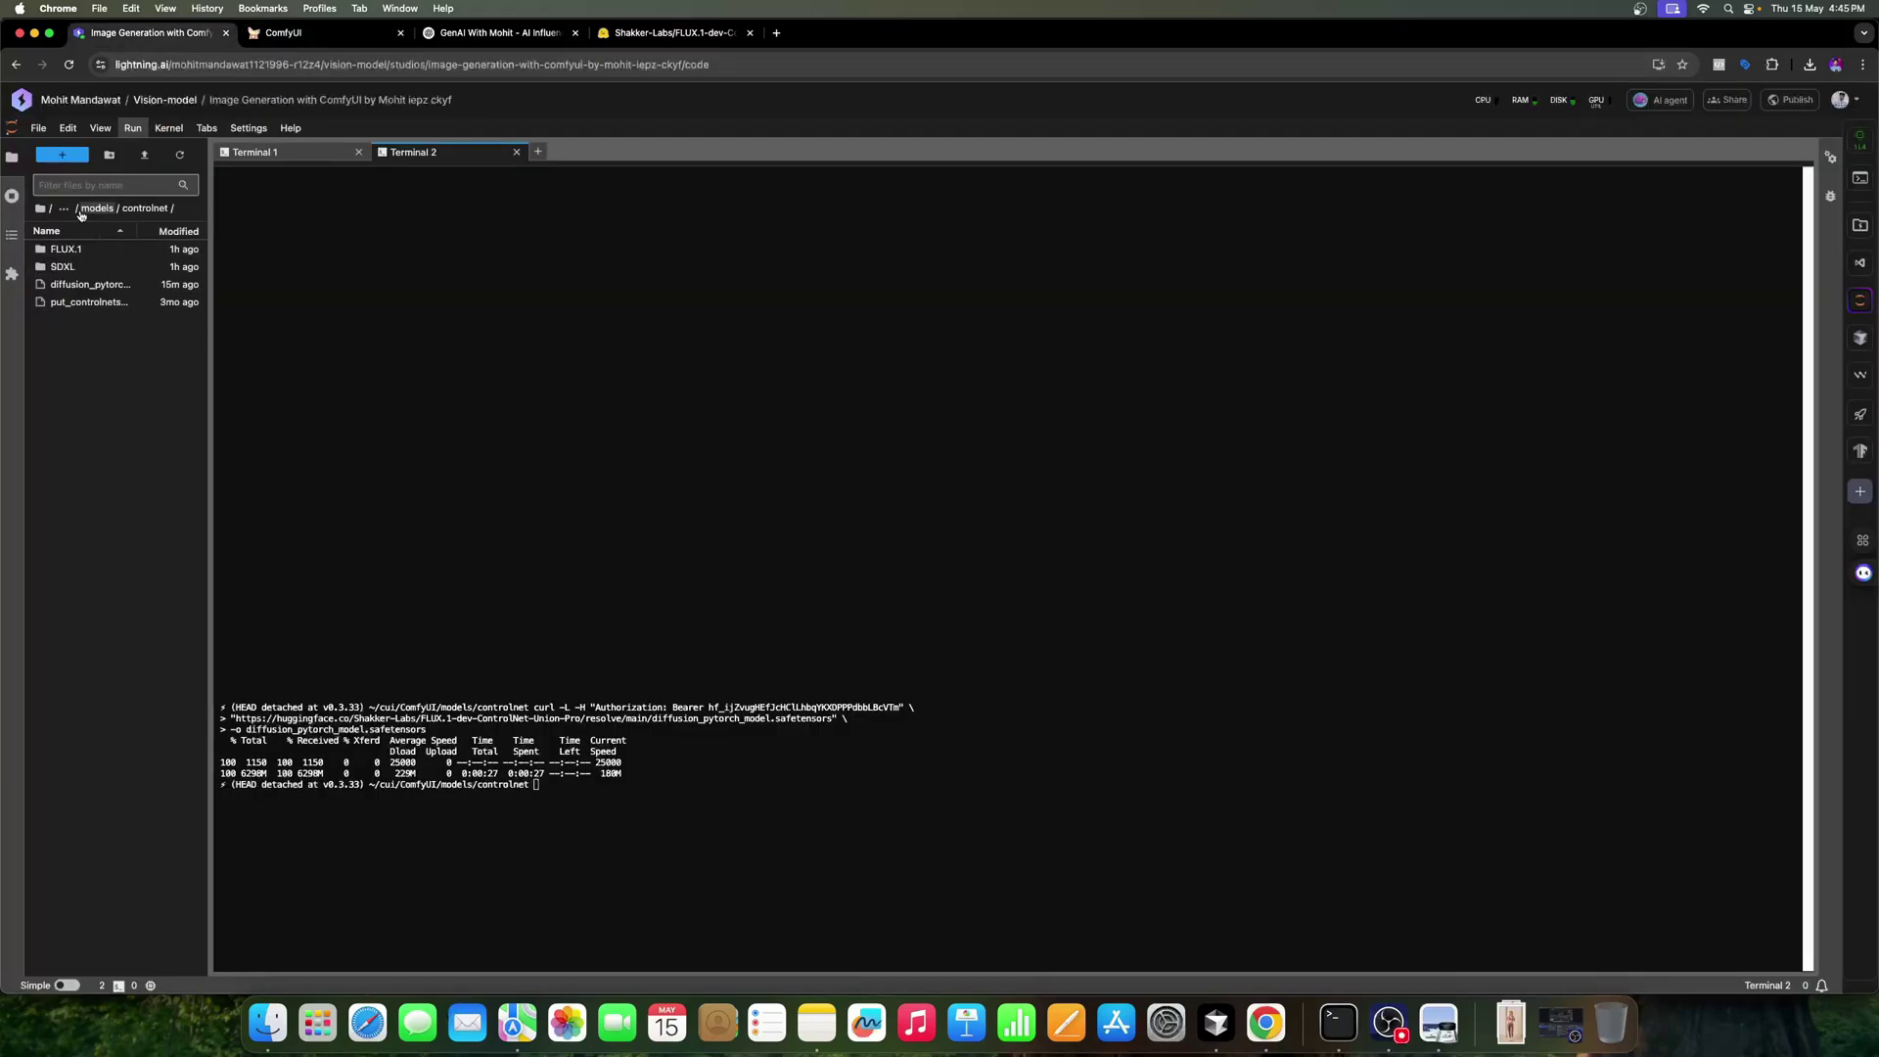
pyautogui.click(97, 209)
pyautogui.click(98, 209)
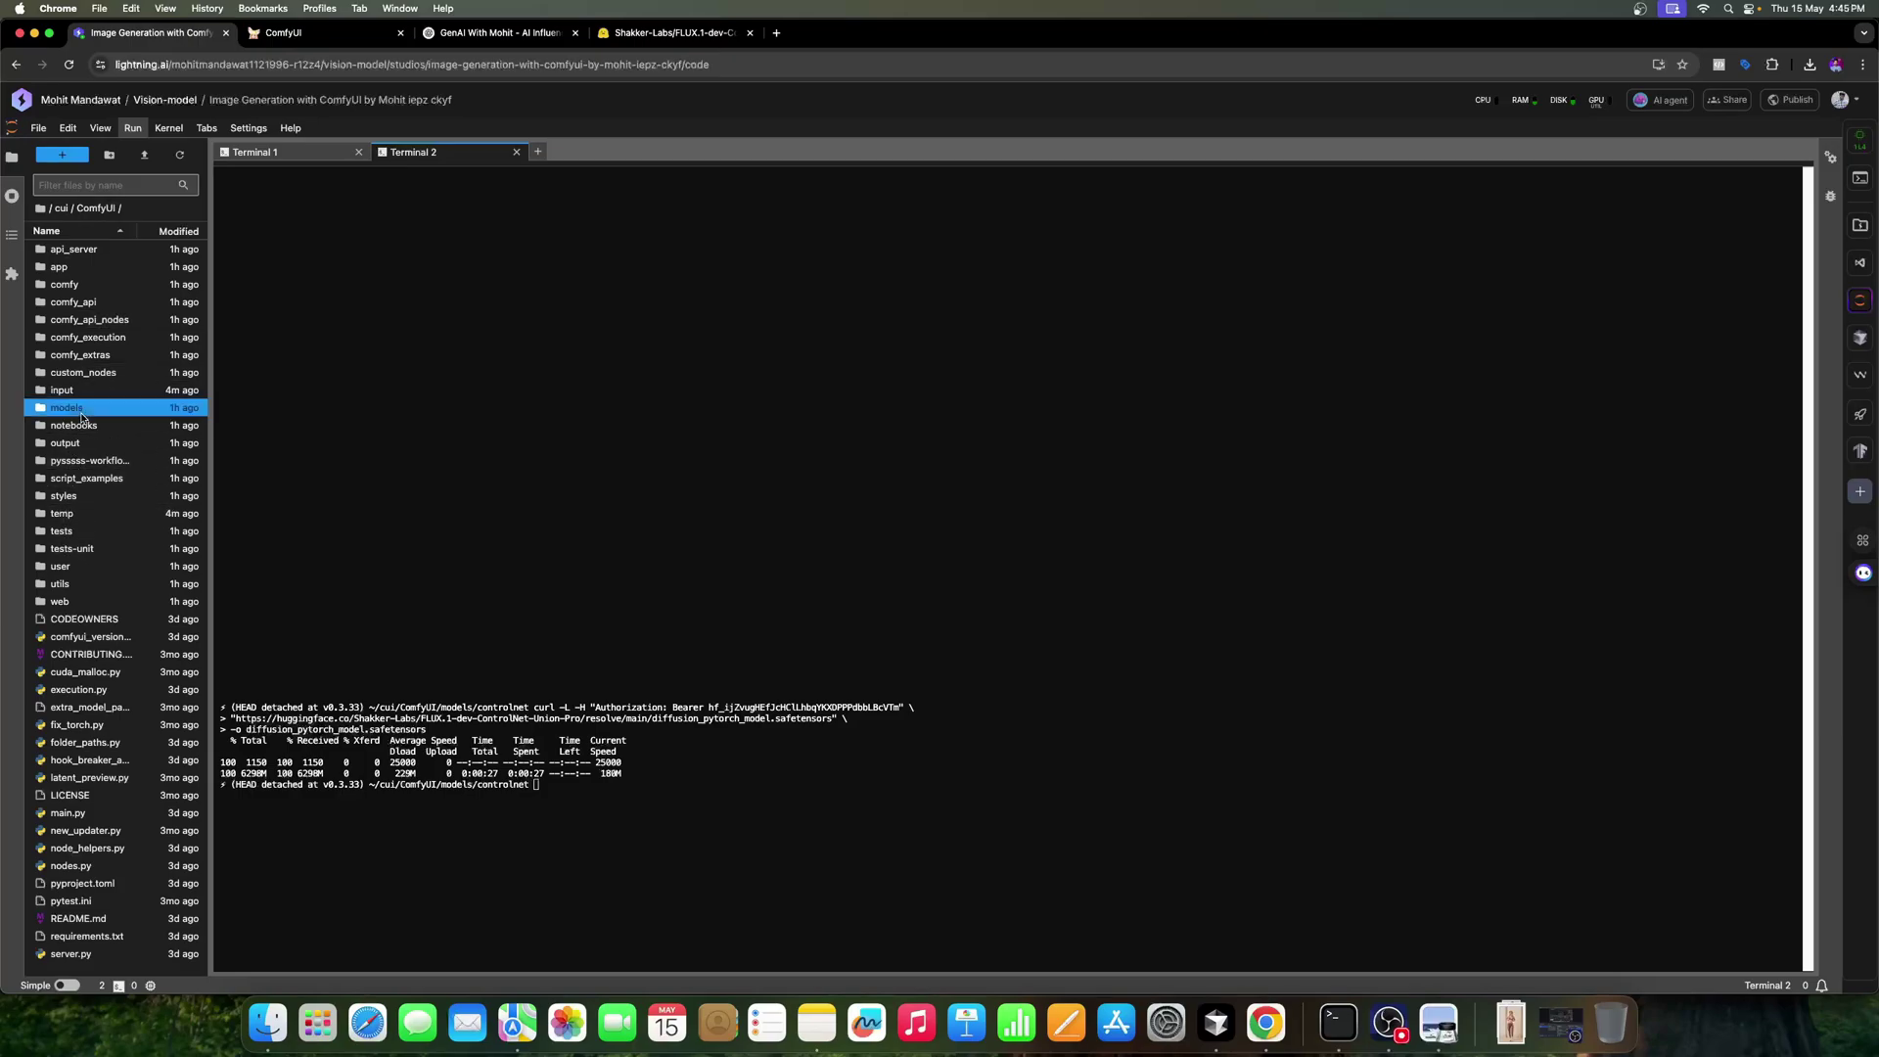
pyautogui.doubleClick(76, 408)
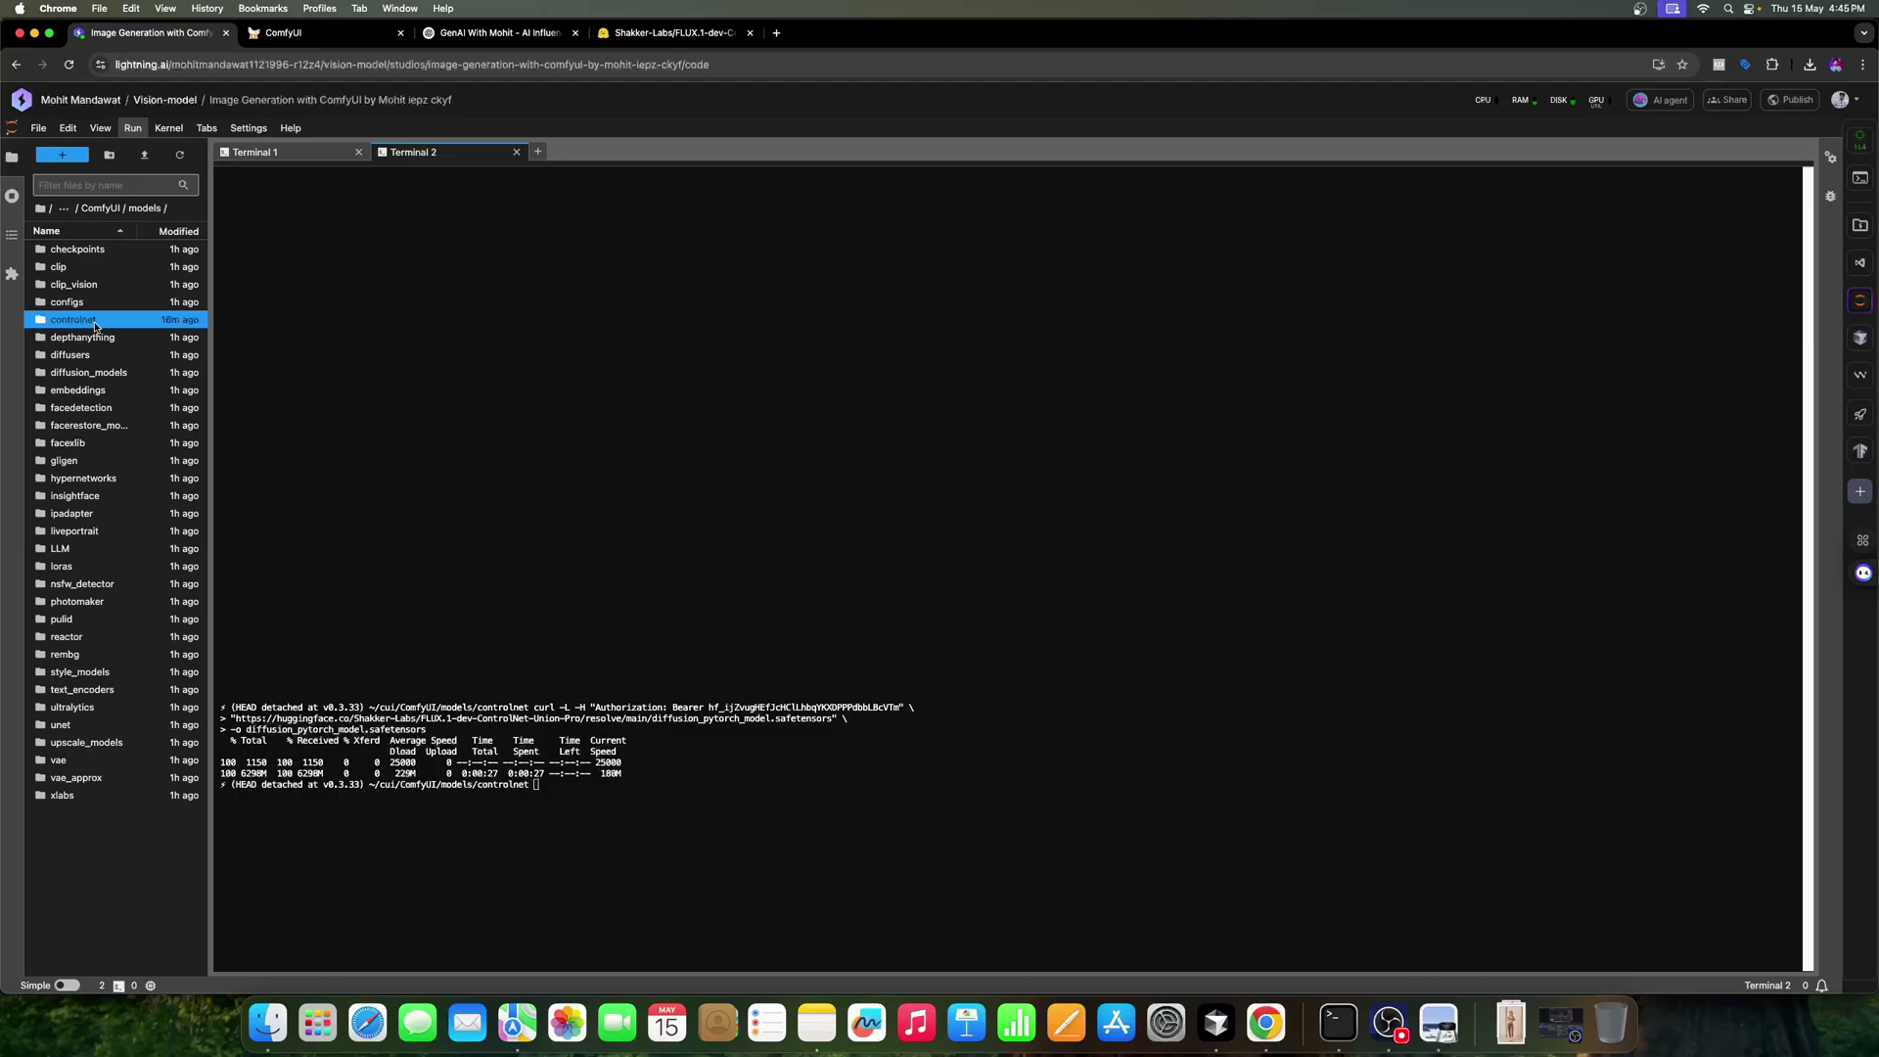
pyautogui.doubleClick(74, 320)
pyautogui.moveTo(208, 344); pyautogui.dragTo(329, 344)
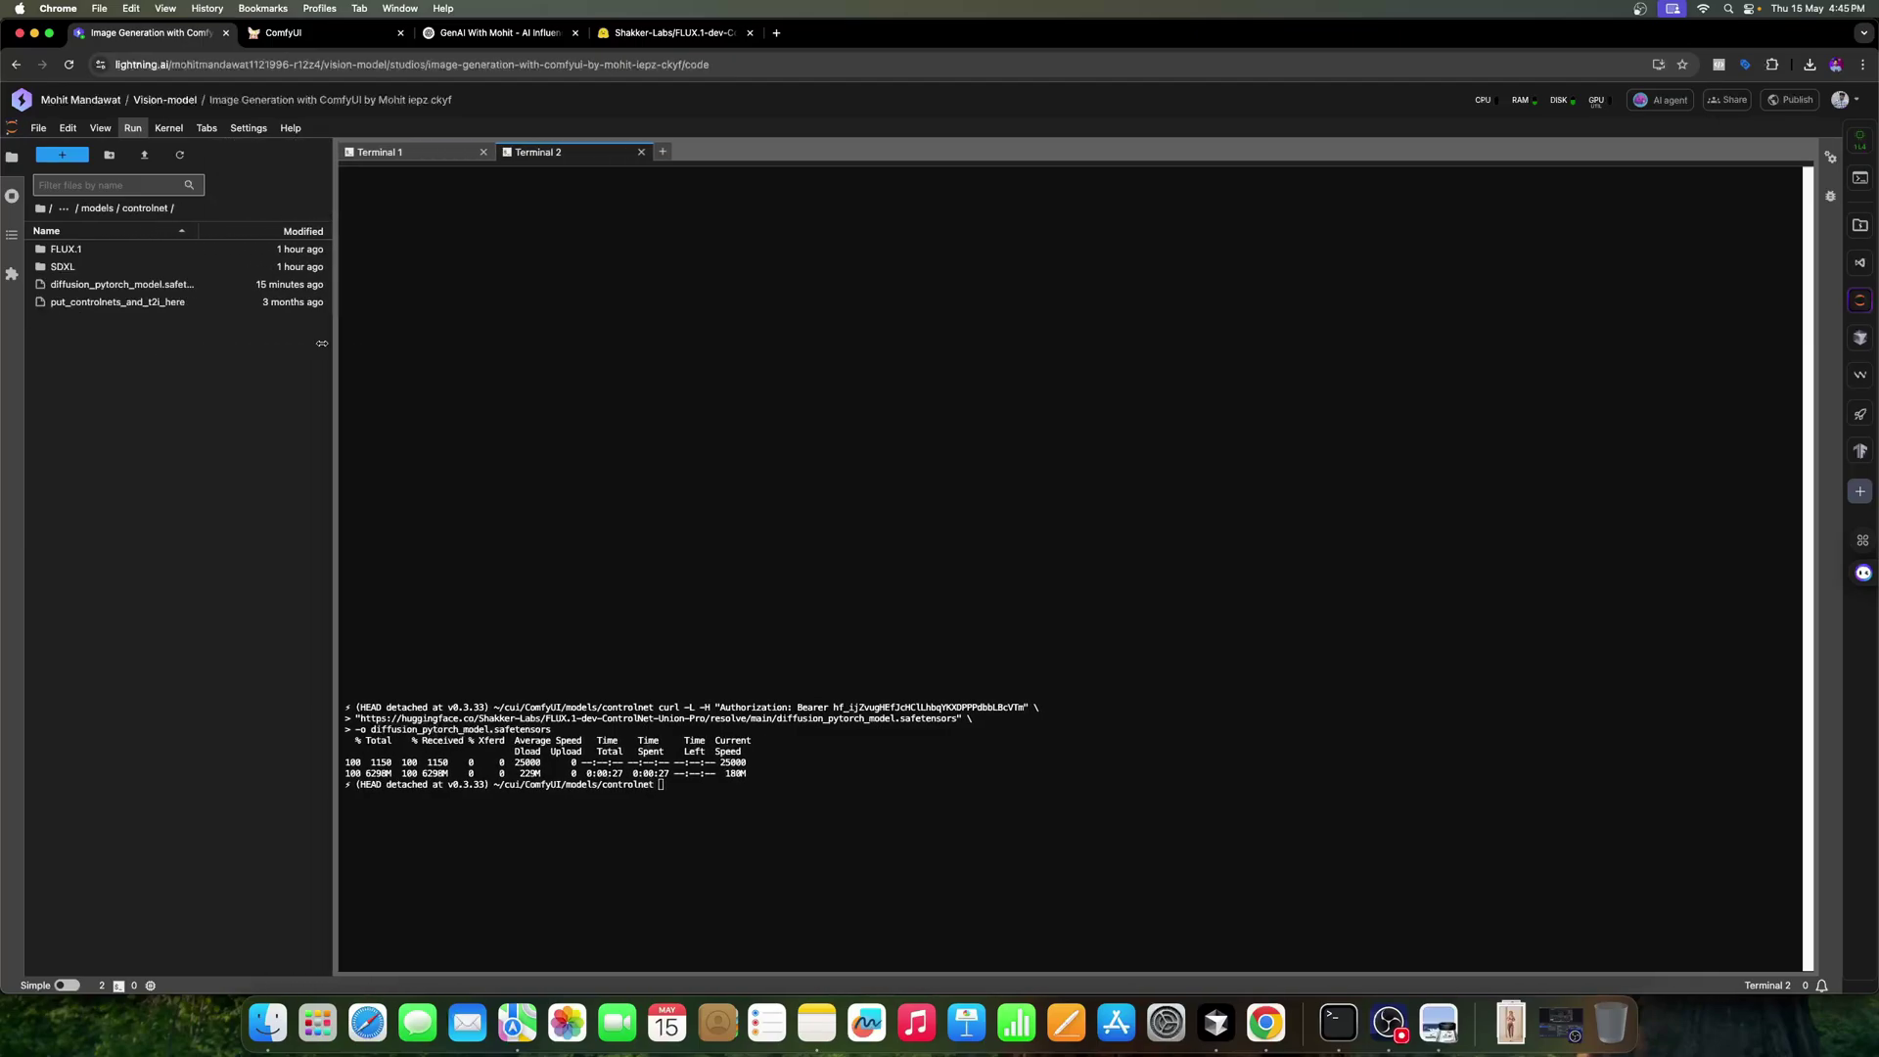
# Step: Move the diffusion_pytorch_model.safetensors file from the controlnet folder into its FLUX.1 subfolder and open that subfolder
pyautogui.click(79, 253)
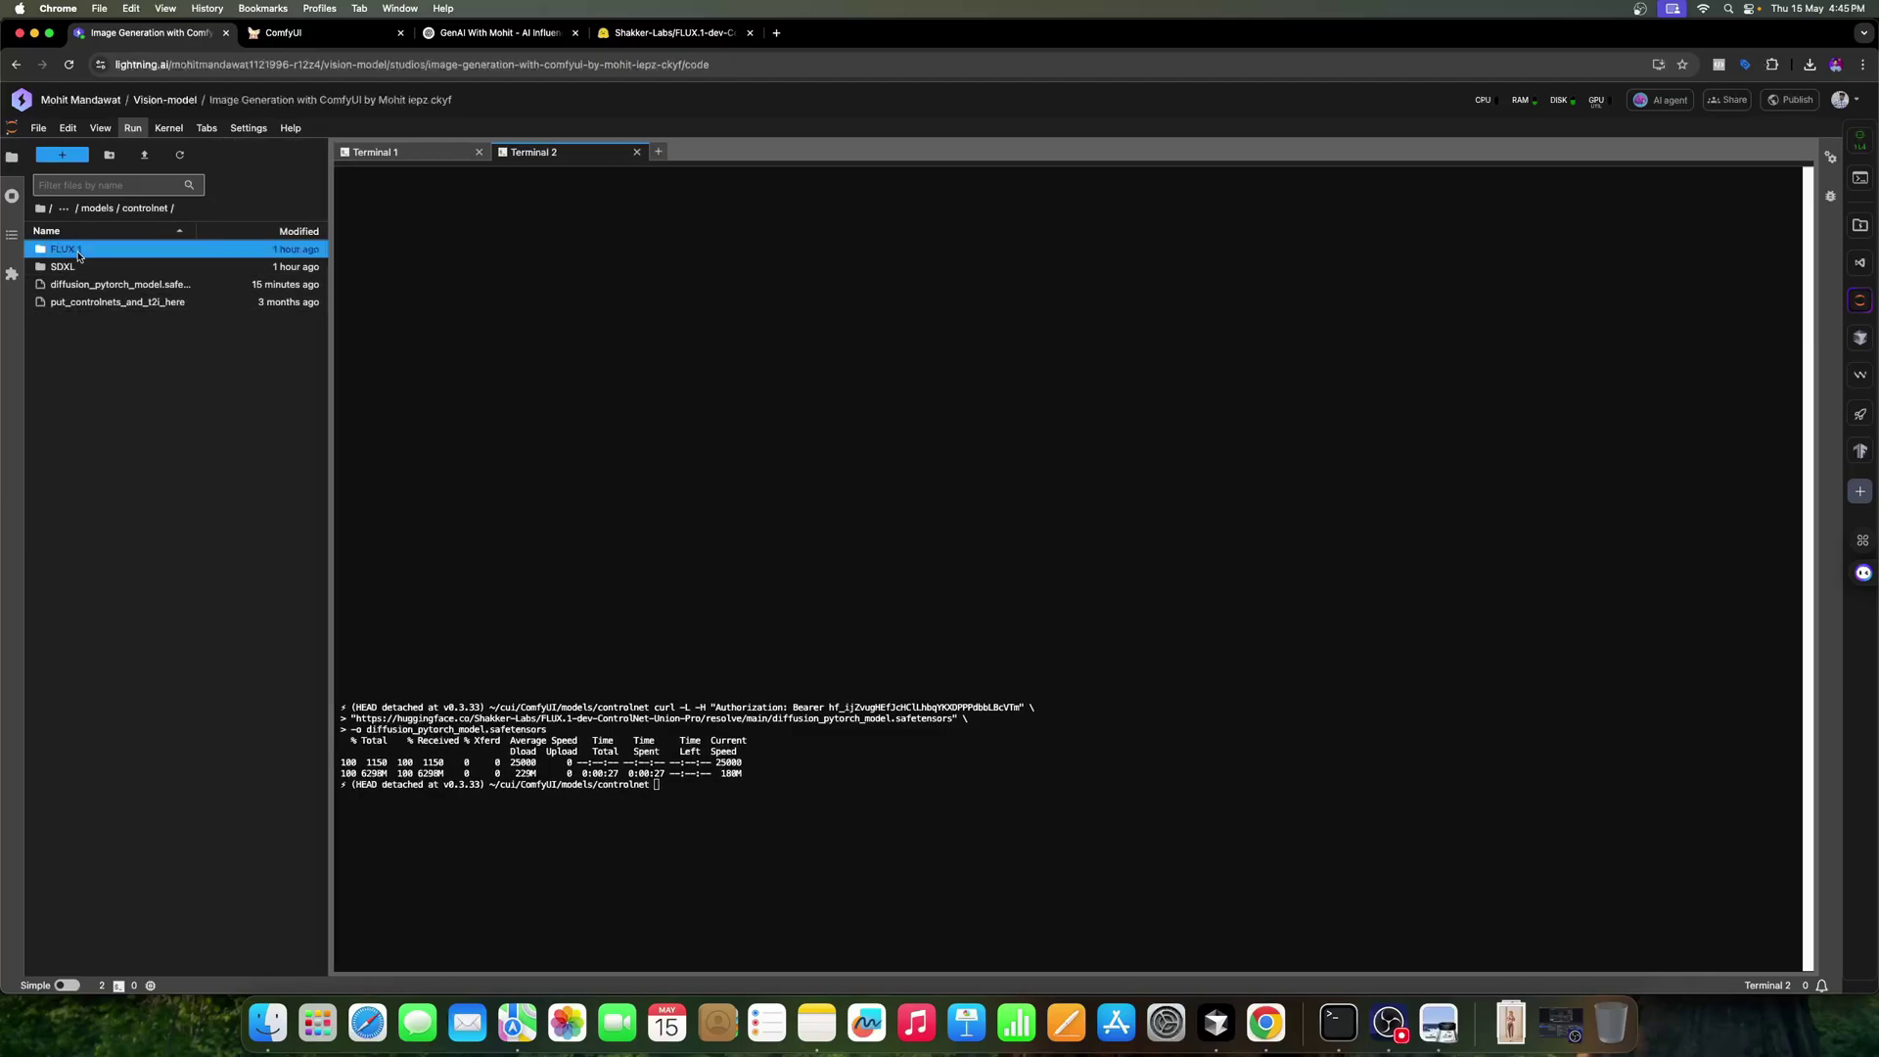
pyautogui.press('Return')
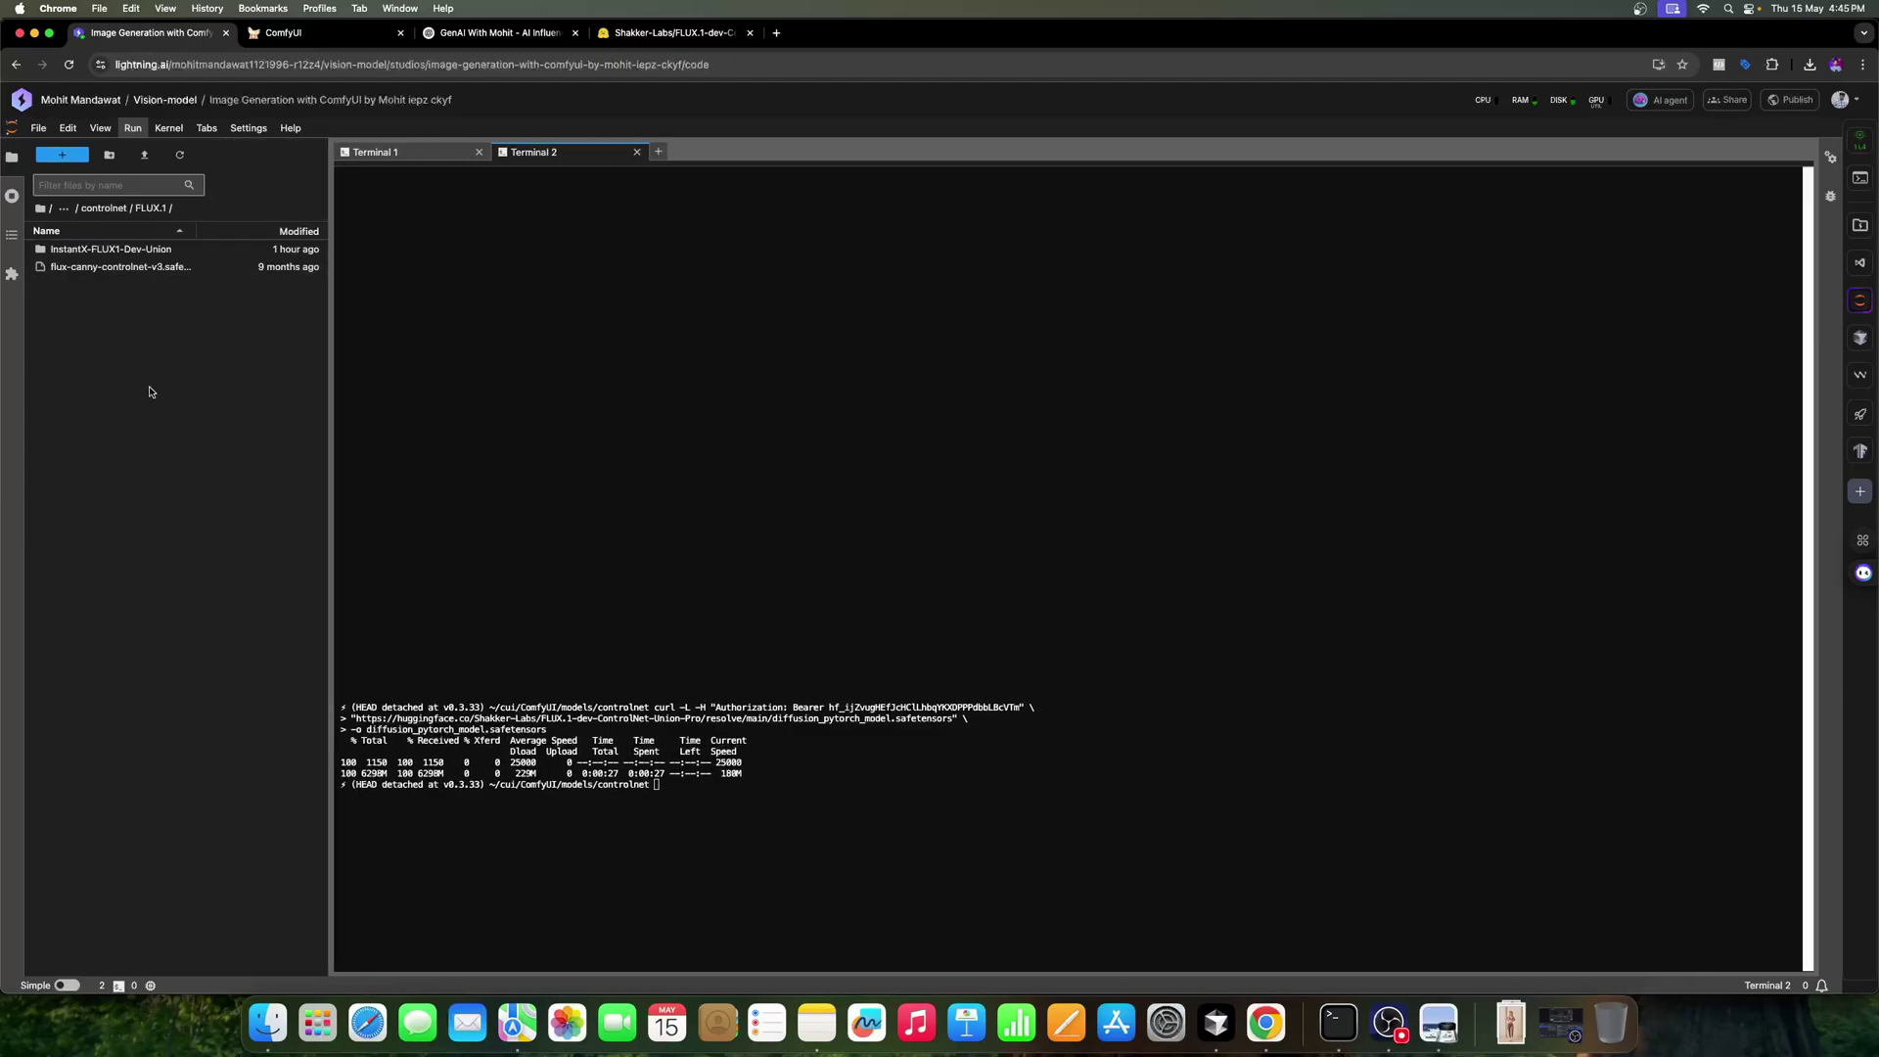
pyautogui.click(98, 209)
pyautogui.moveTo(99, 290); pyautogui.dragTo(137, 249)
pyautogui.click(135, 249)
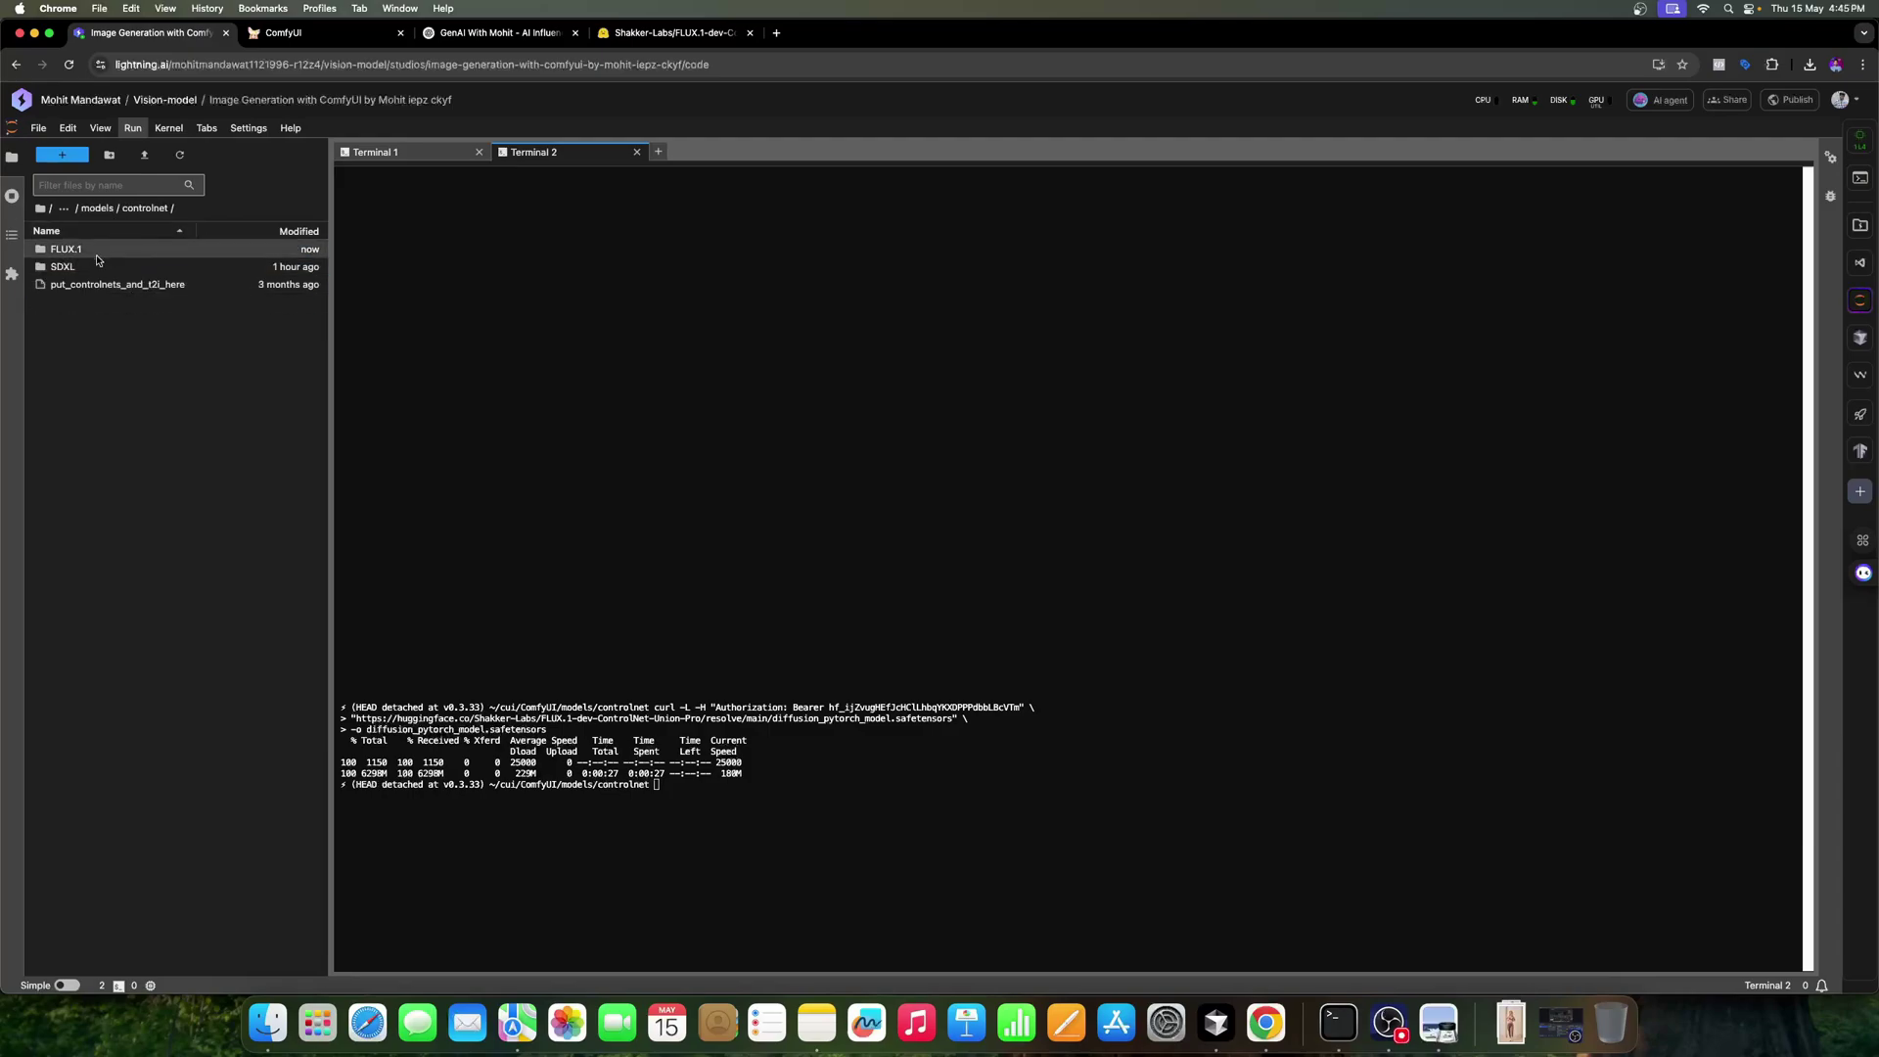
pyautogui.press('Return')
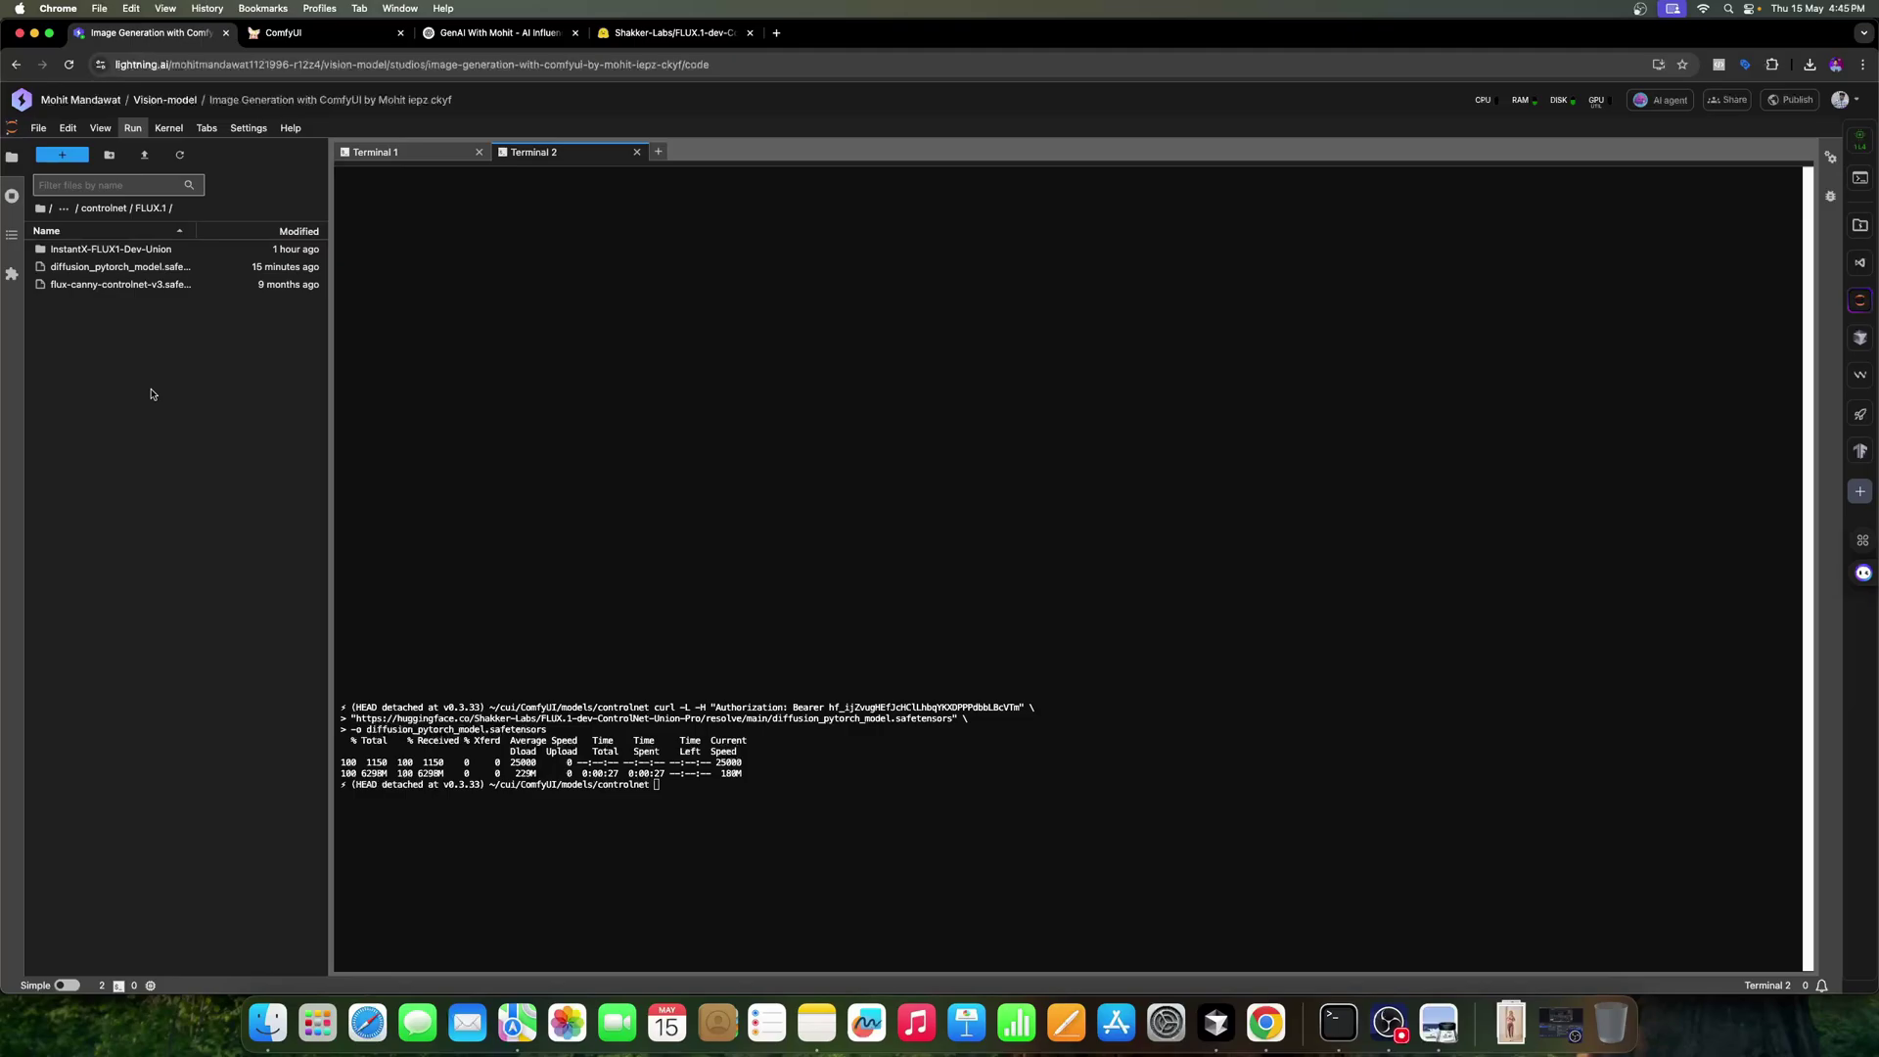
# Step: Rename the moved diffusion_pytorch_model.safetensors file by adding the prefix "Shakker_" to its name
pyautogui.rightClick(147, 272)
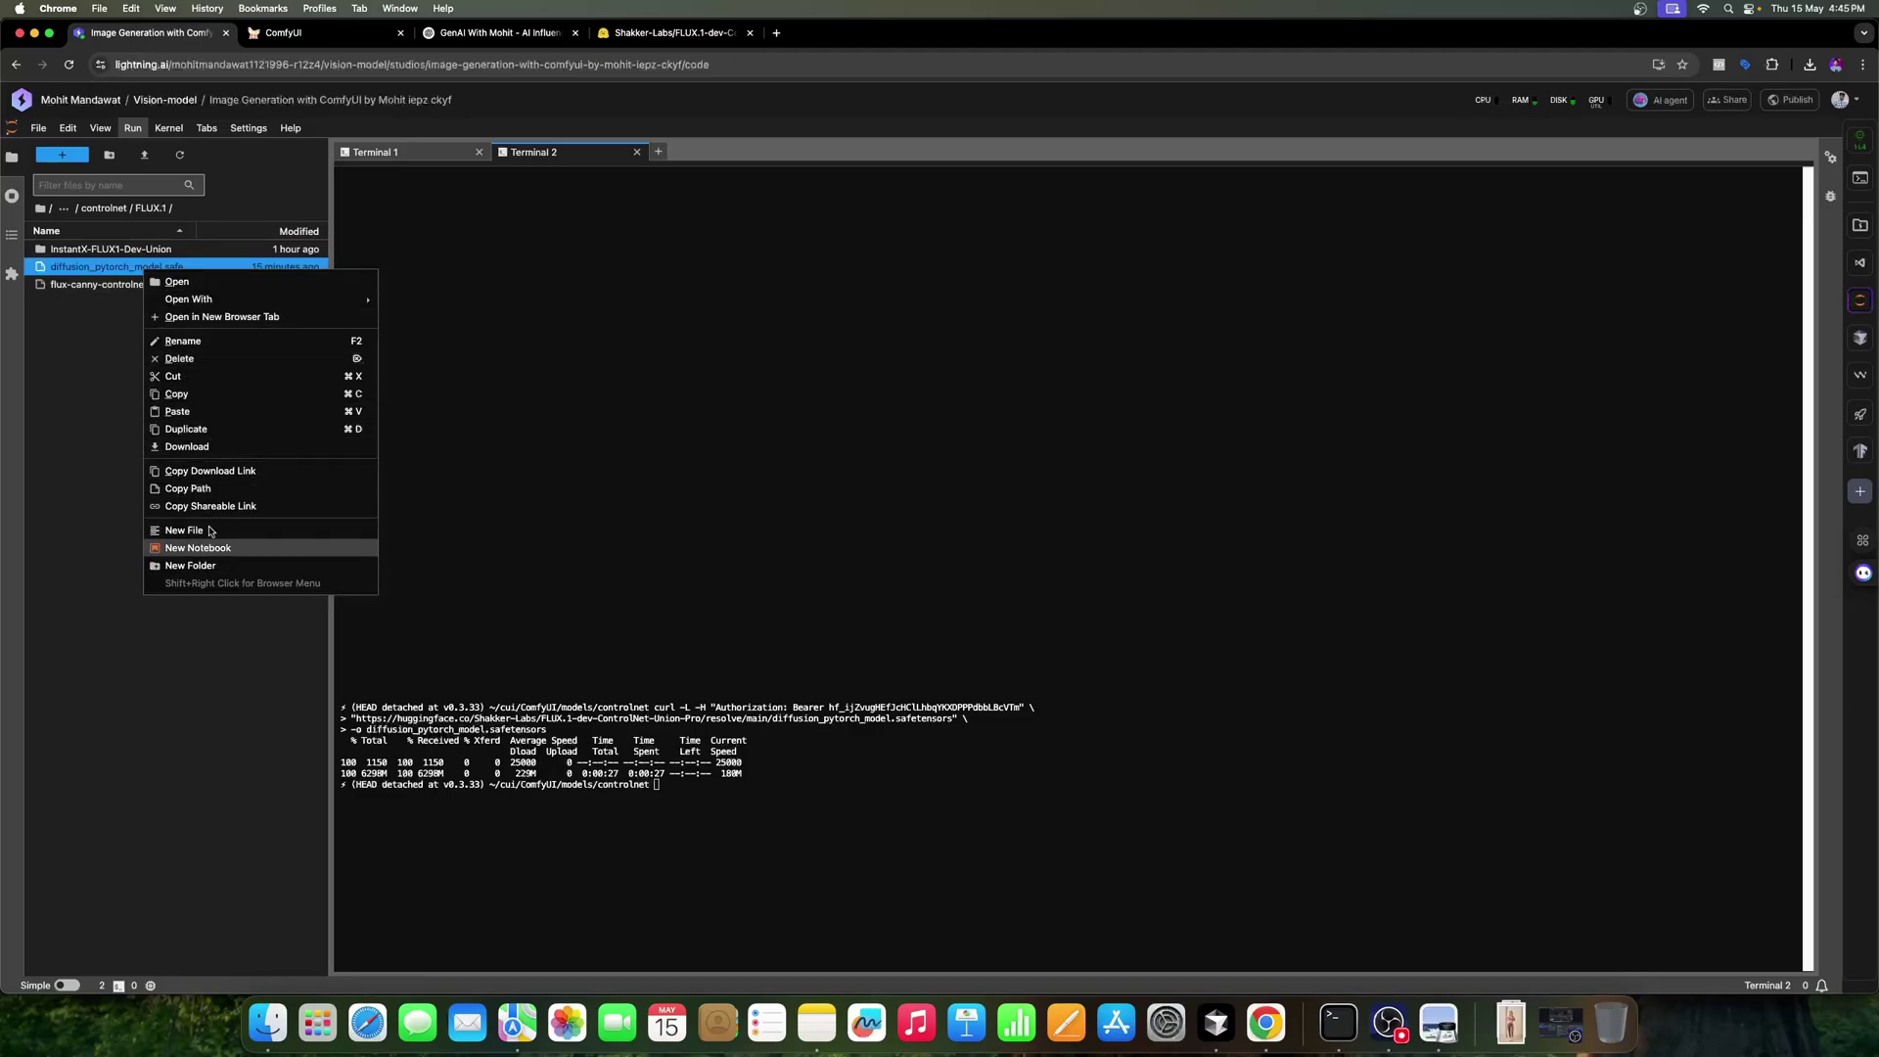
pyautogui.click(223, 342)
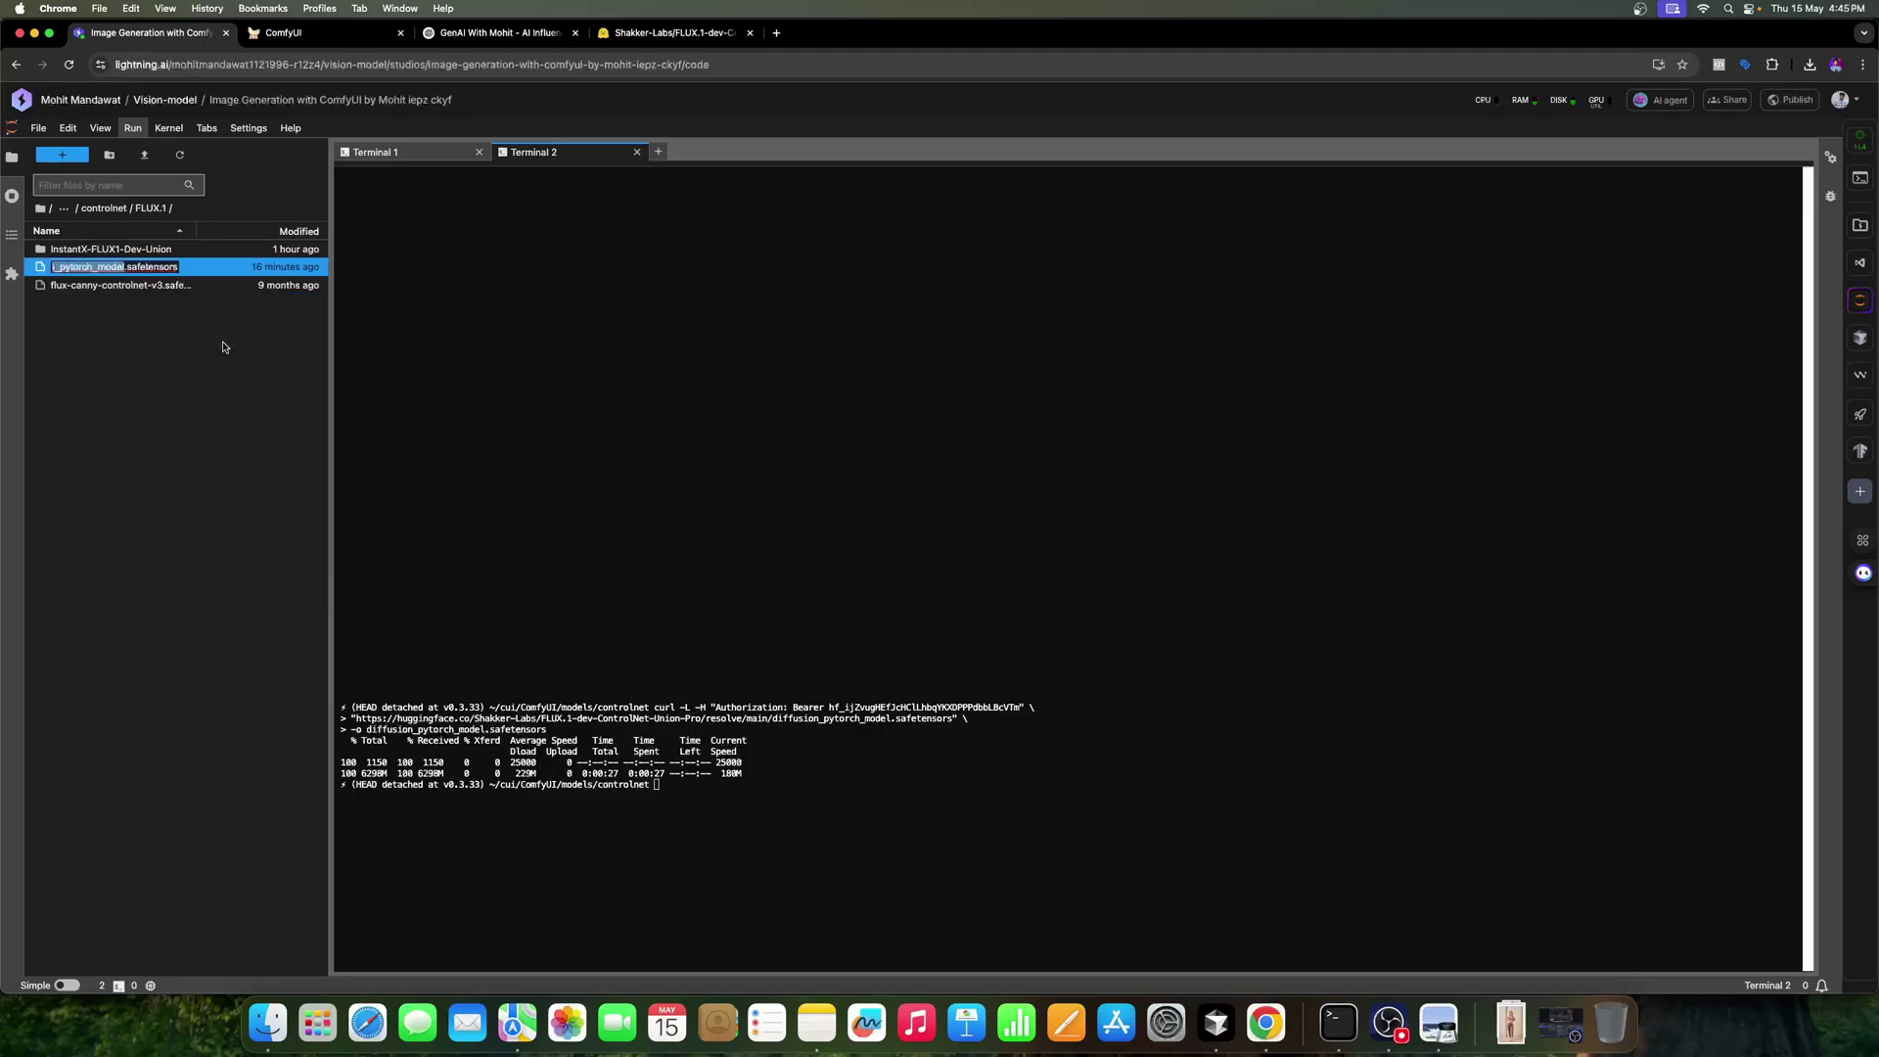
pyautogui.press('Left')
pyautogui.write('flux')
pyautogui.press('BackSpace')
pyautogui.press('BackSpace')
pyautogui.press('BackSpace')
pyautogui.press('BackSpace')
pyautogui.write('Shakker_')
pyautogui.press('Return')
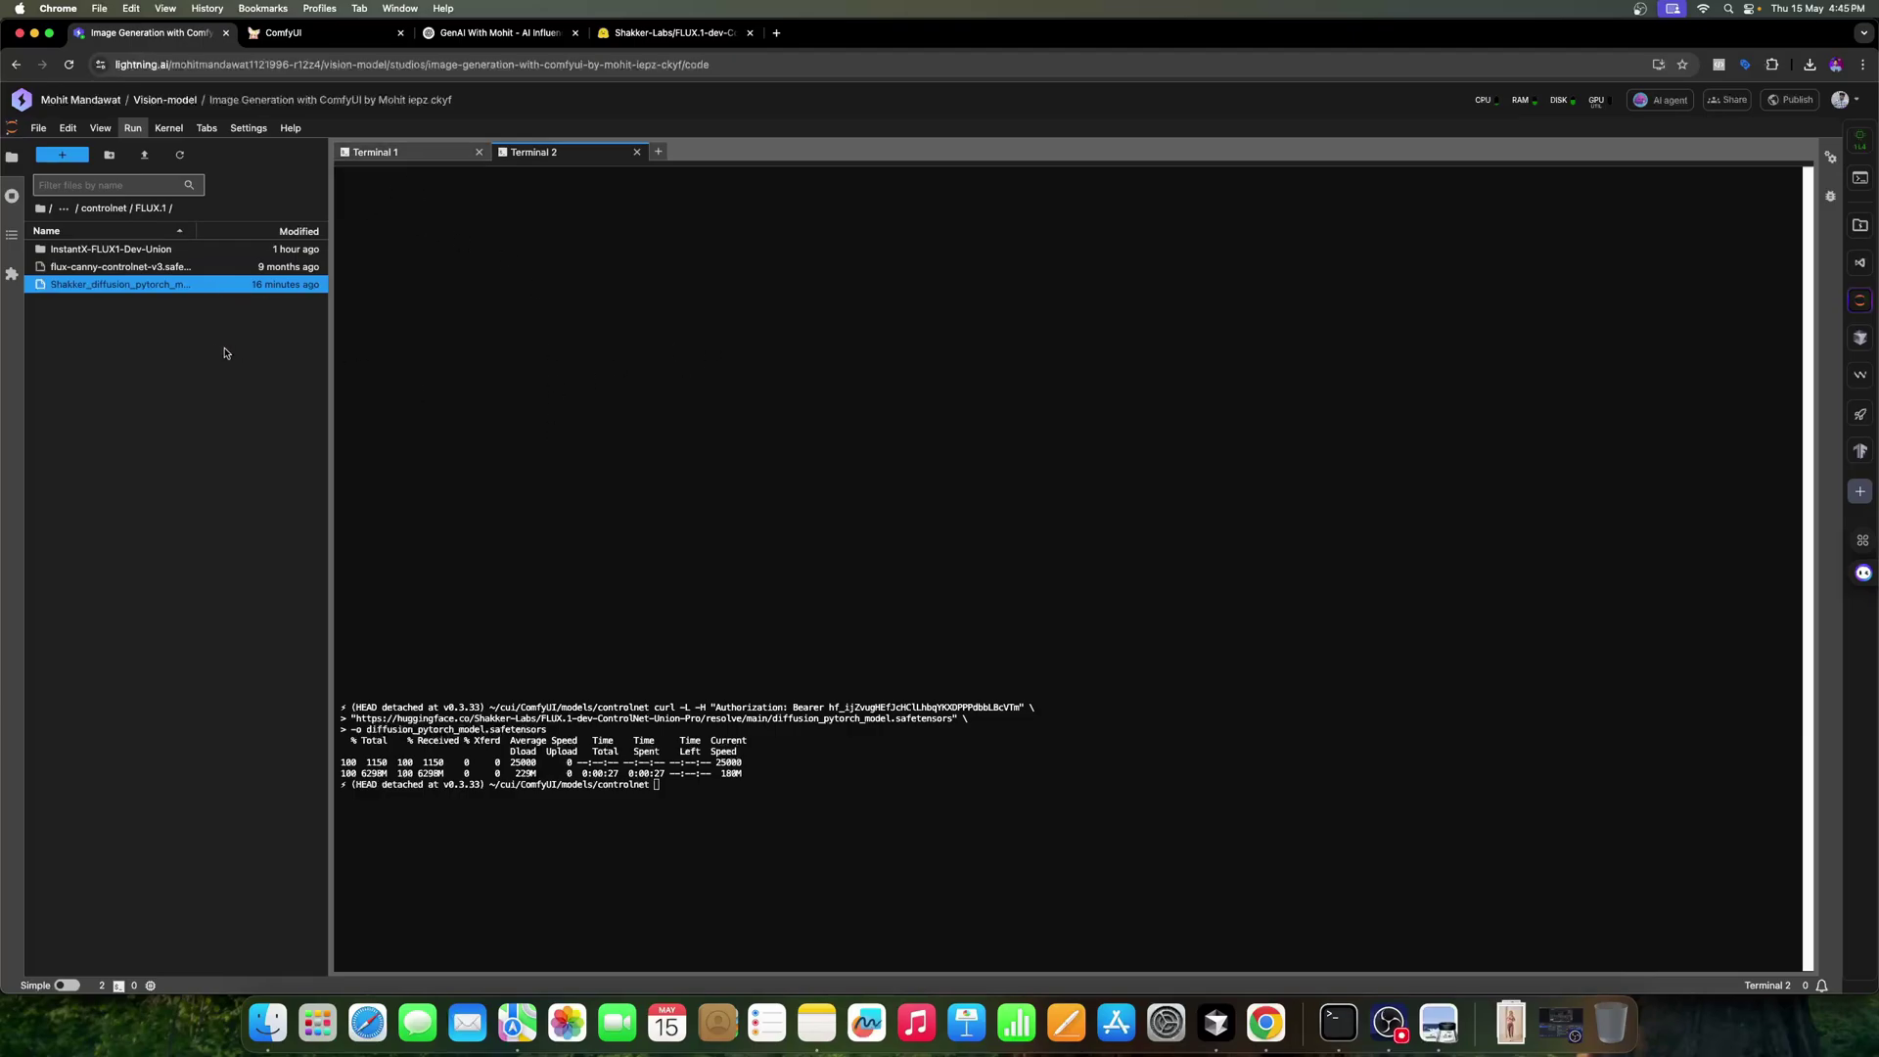
# Step: Return to the parent controlnet folder and switch back to the ComfyUI workflow
pyautogui.click(103, 208)
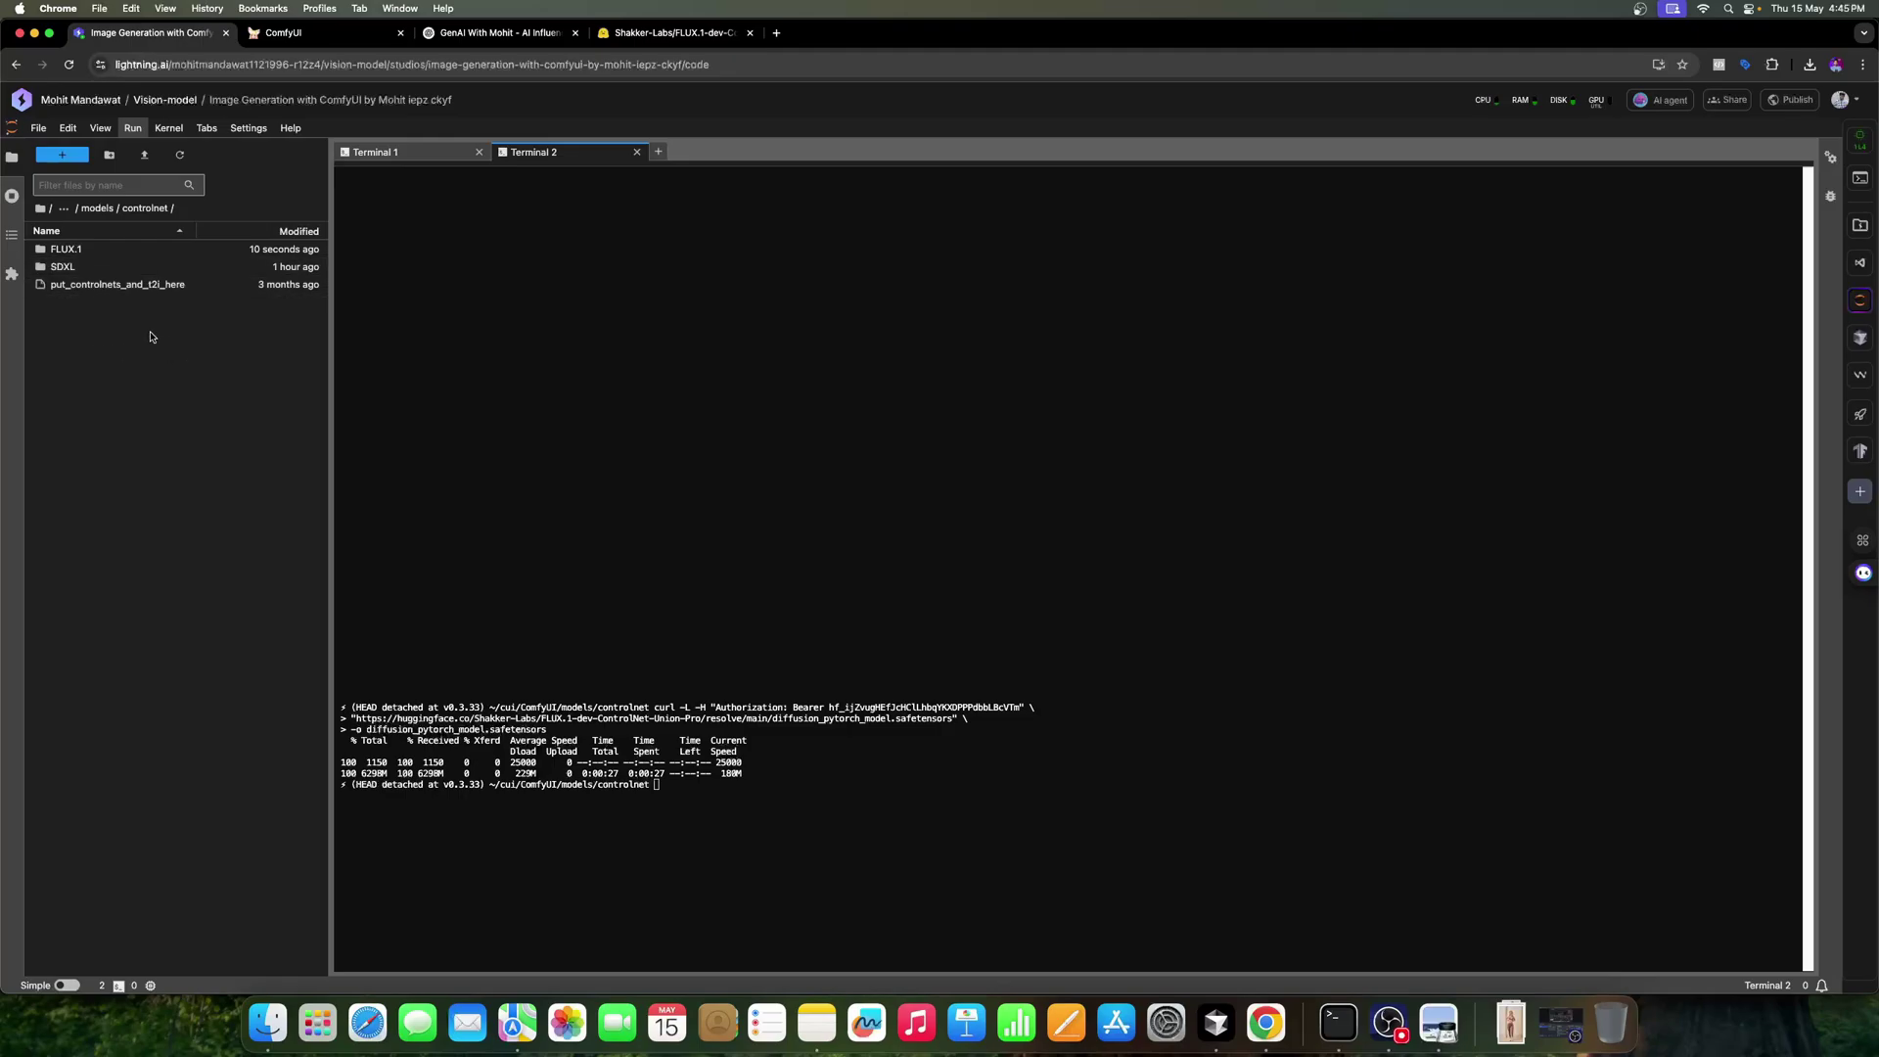
pyautogui.click(290, 39)
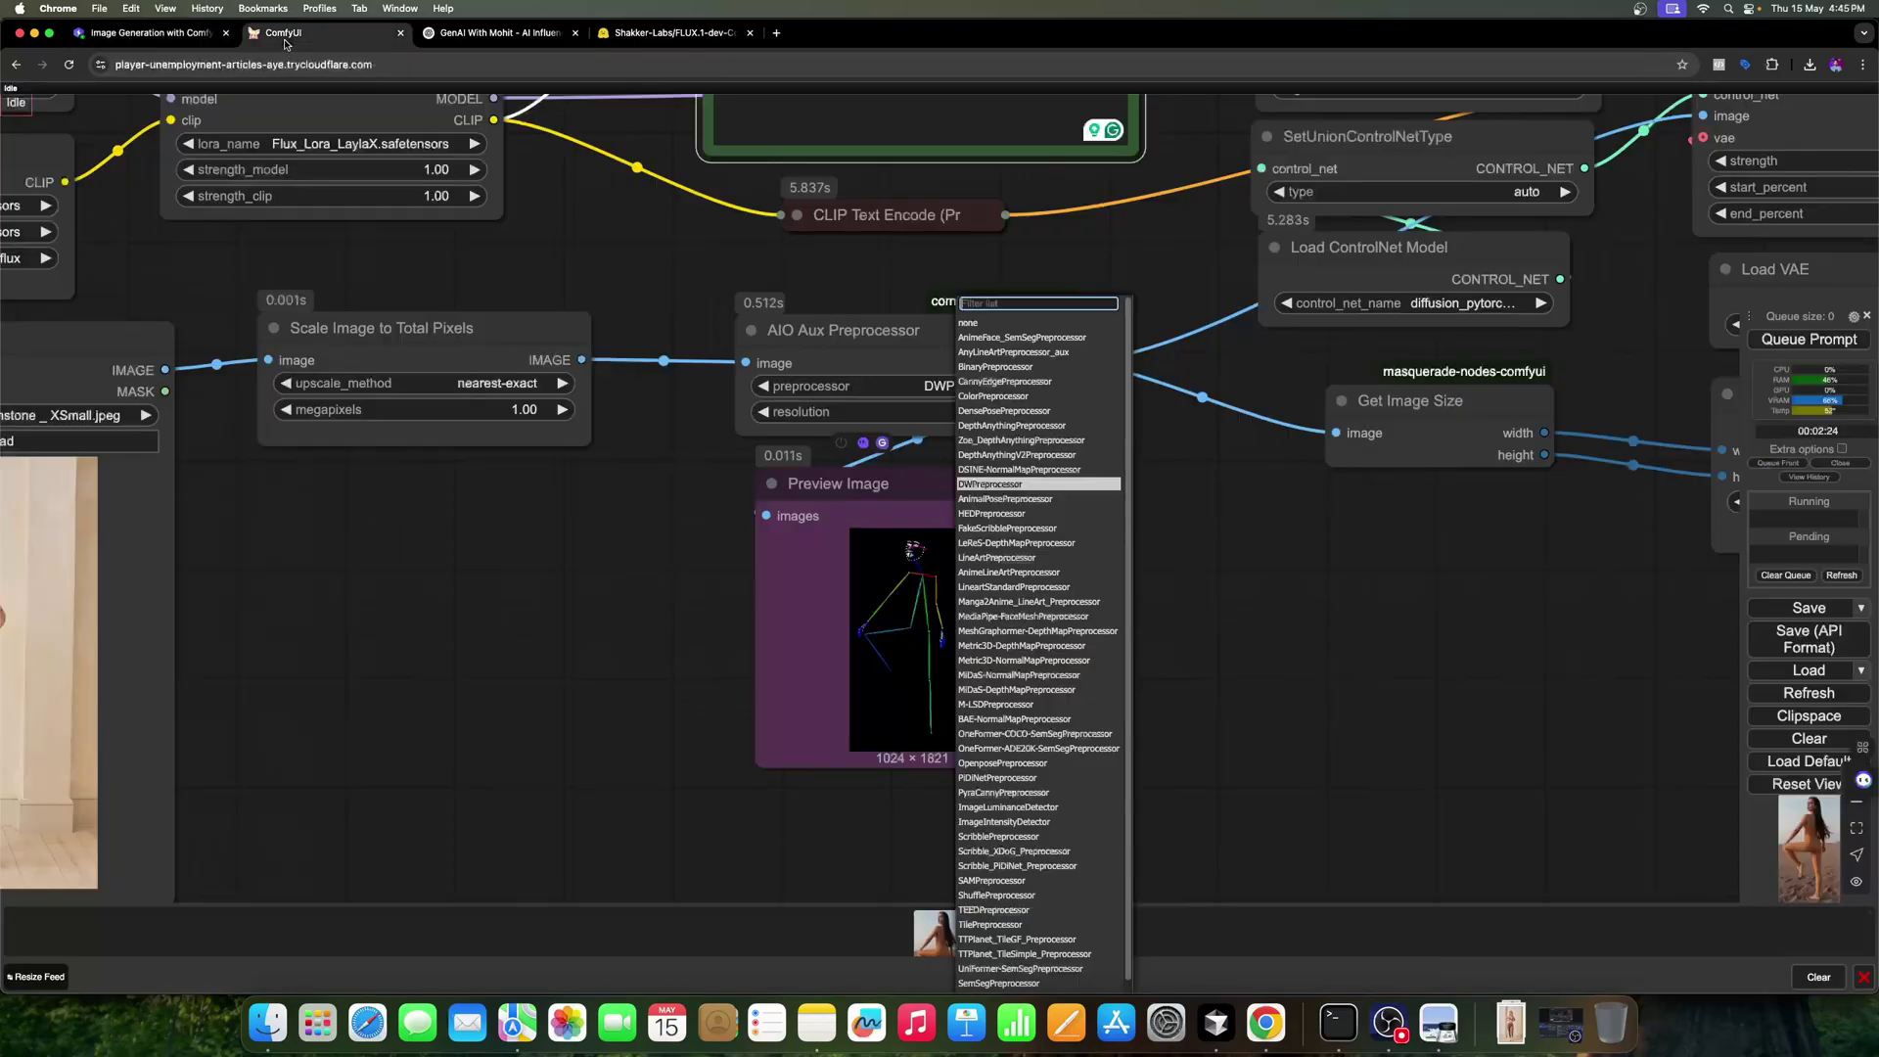
# Step: Close the open preprocessor list and refresh the workflow's node definitions to reload the available model files
pyautogui.click(1240, 461)
pyautogui.moveTo(1200, 543); pyautogui.dragTo(1043, 578)
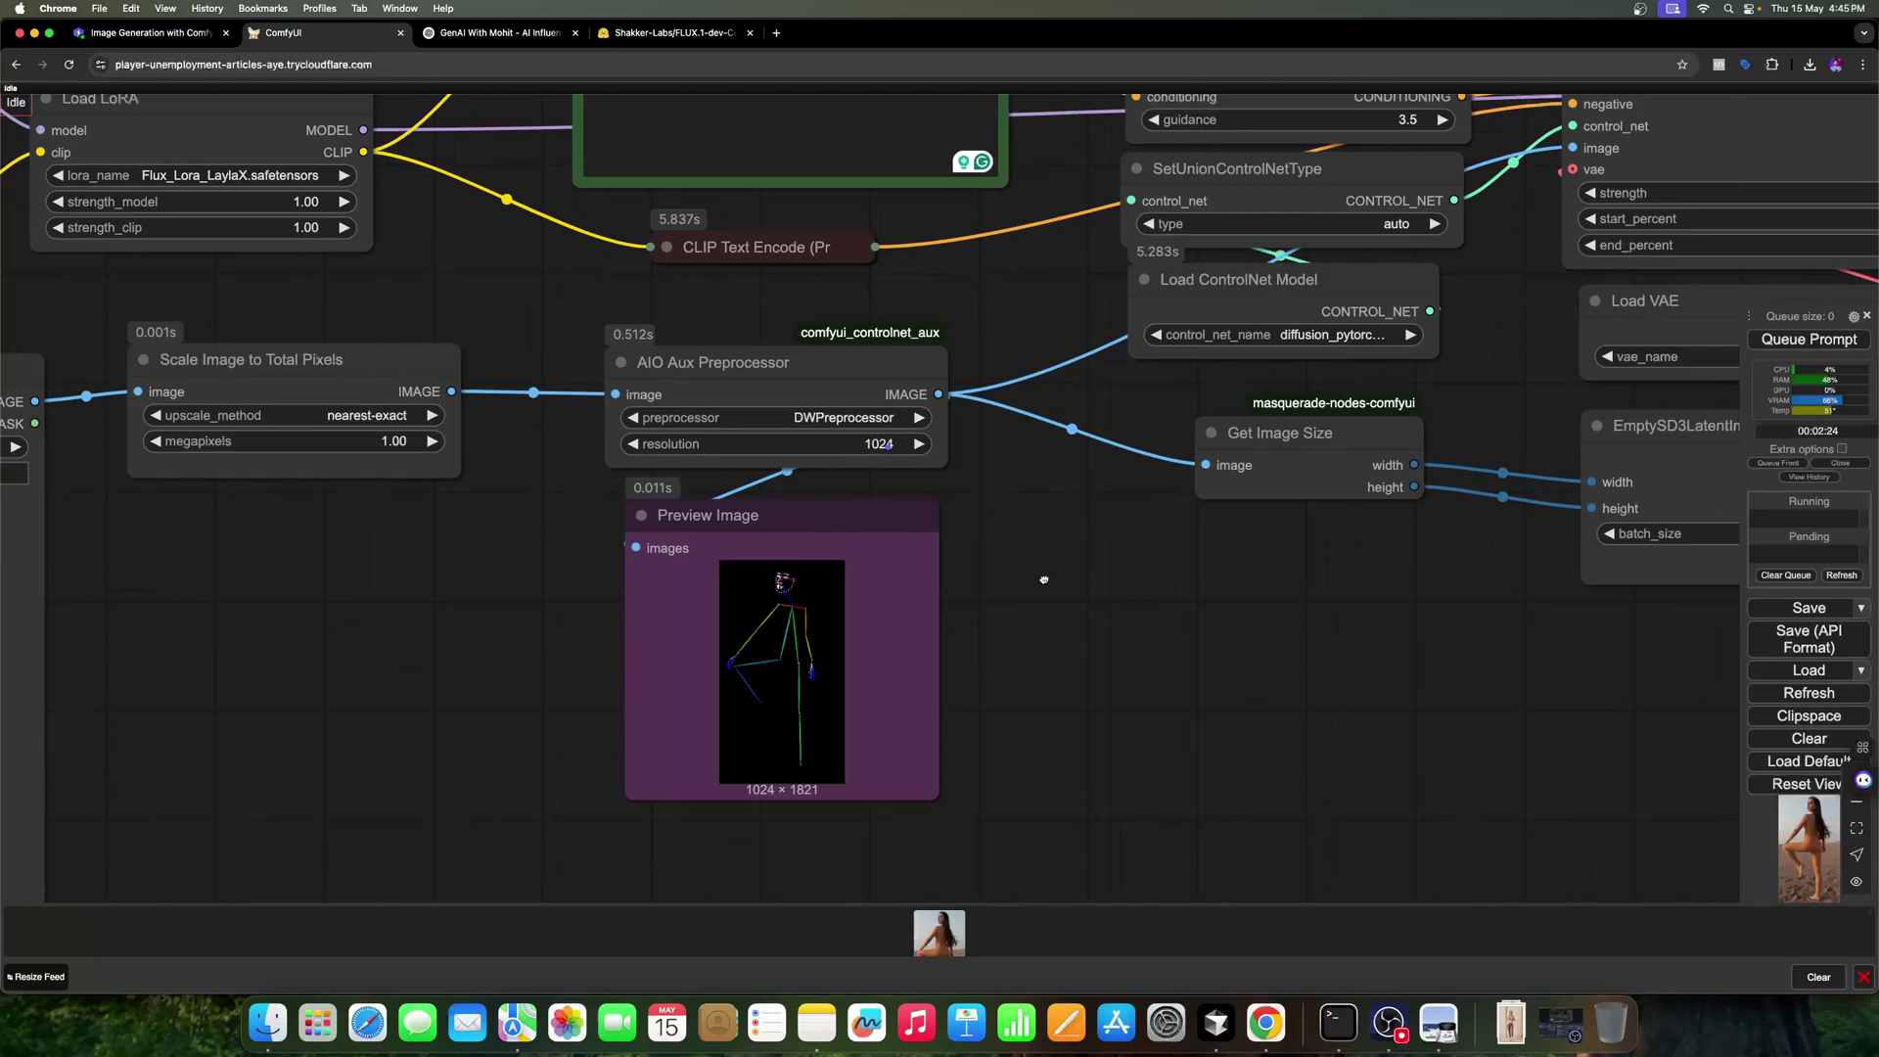
pyautogui.scroll(2, 1041, 579)
pyautogui.scroll(-5, 1041, 578)
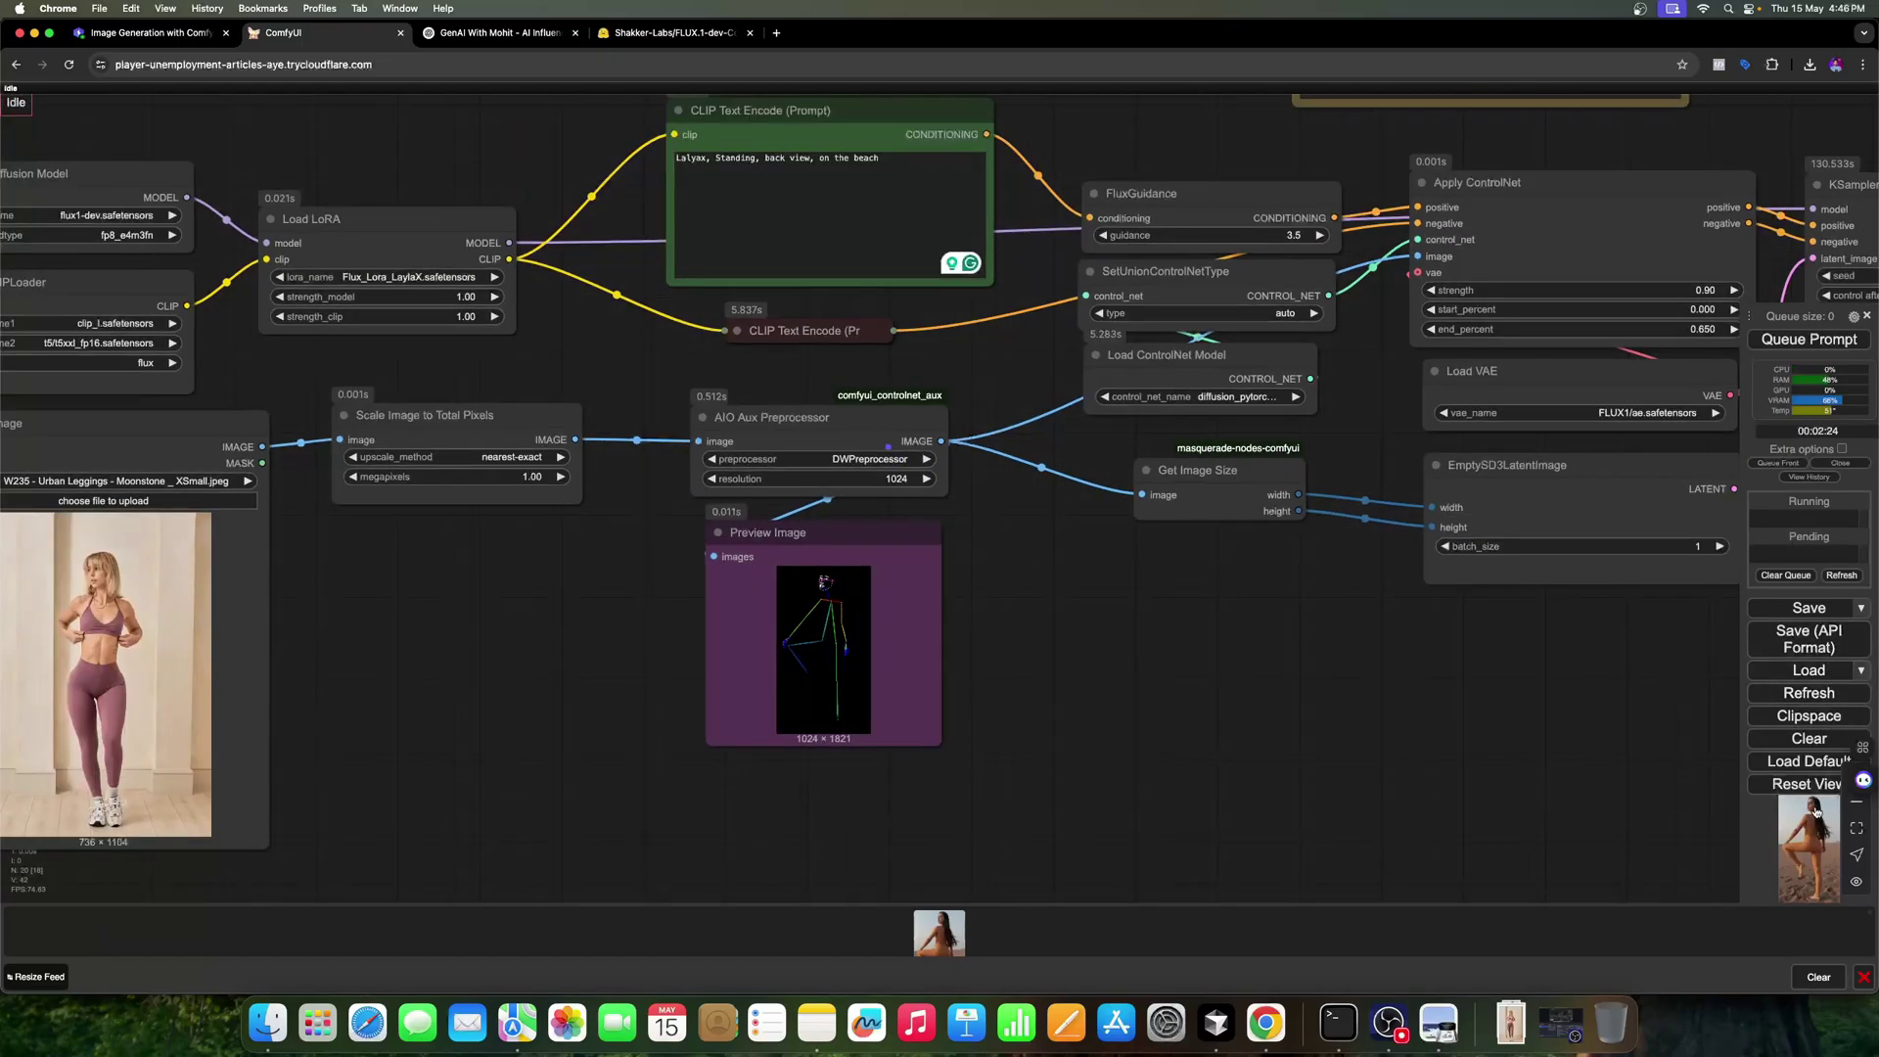
pyautogui.click(1809, 693)
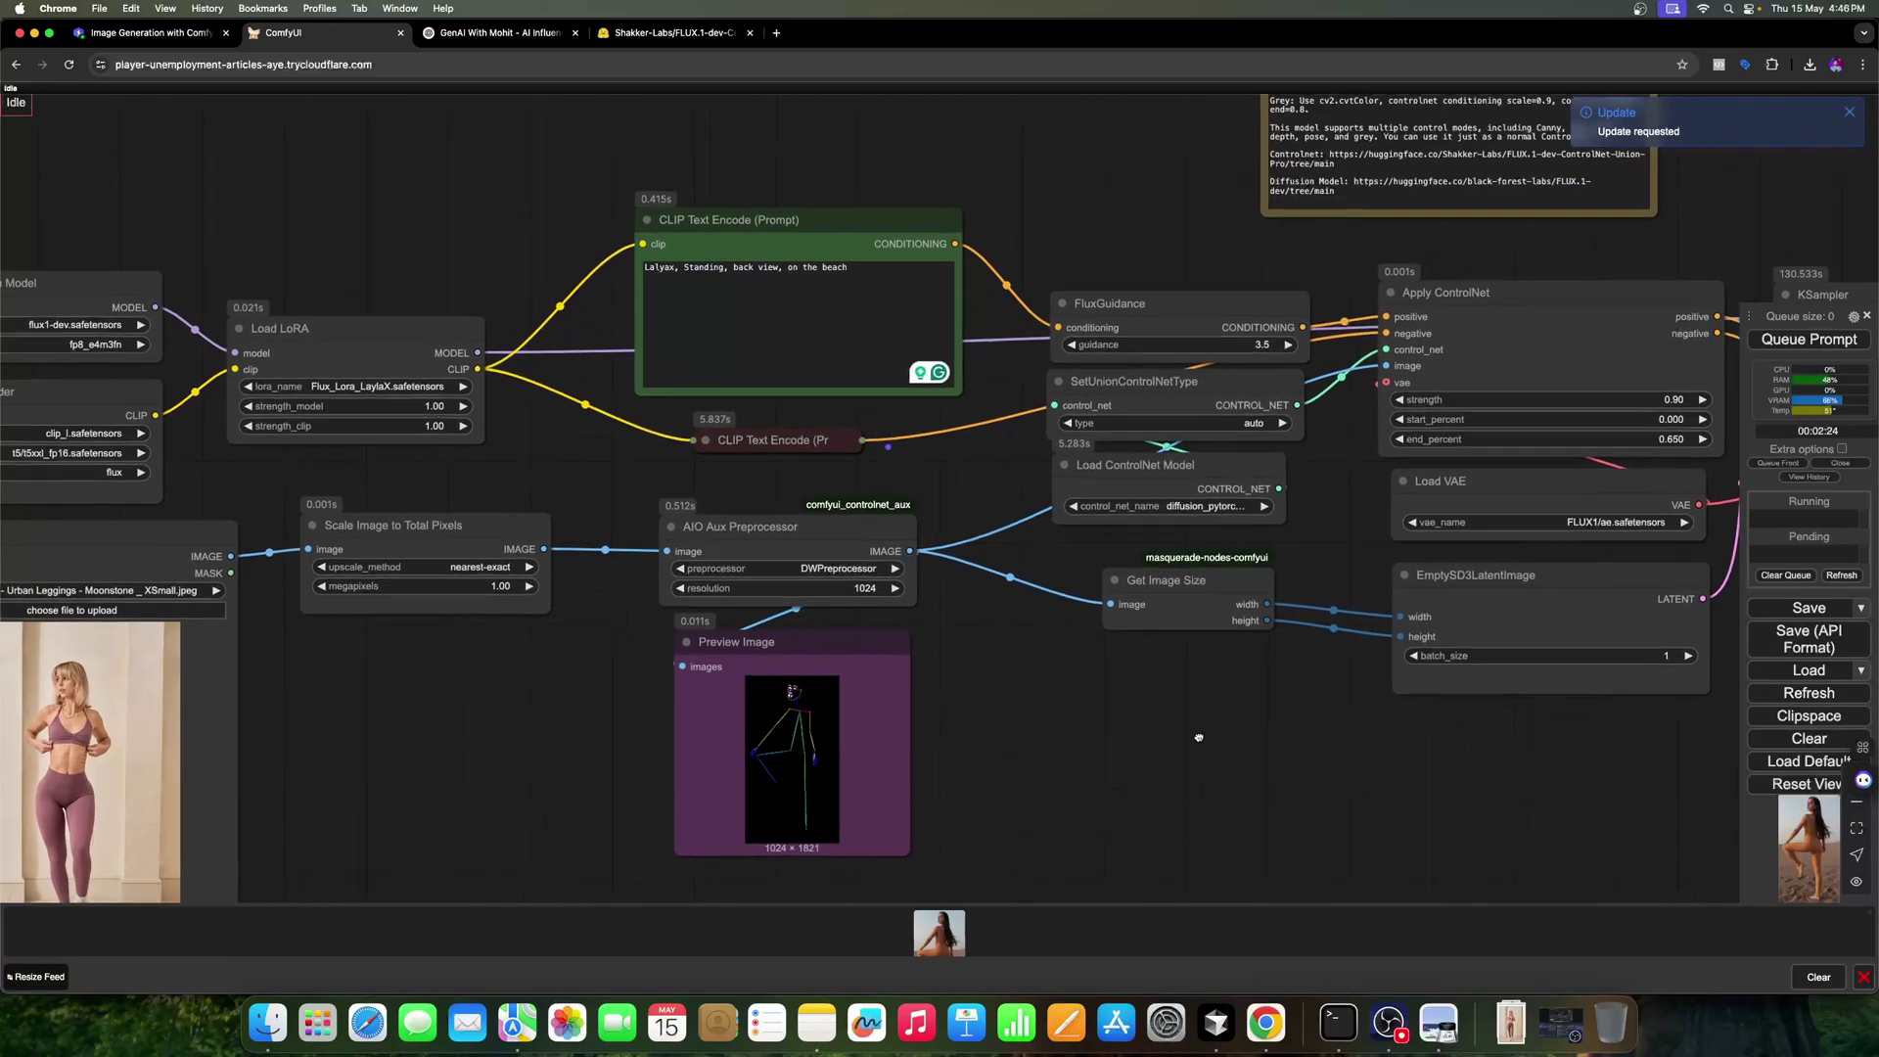
# Step: Move the Load Diffusion Model, DualCLIPLoader and Load LoRA nodes up, clear of the Load Image row
pyautogui.moveTo(1199, 737); pyautogui.dragTo(1501, 849)
pyautogui.moveTo(755, 348); pyautogui.dragTo(855, 533)
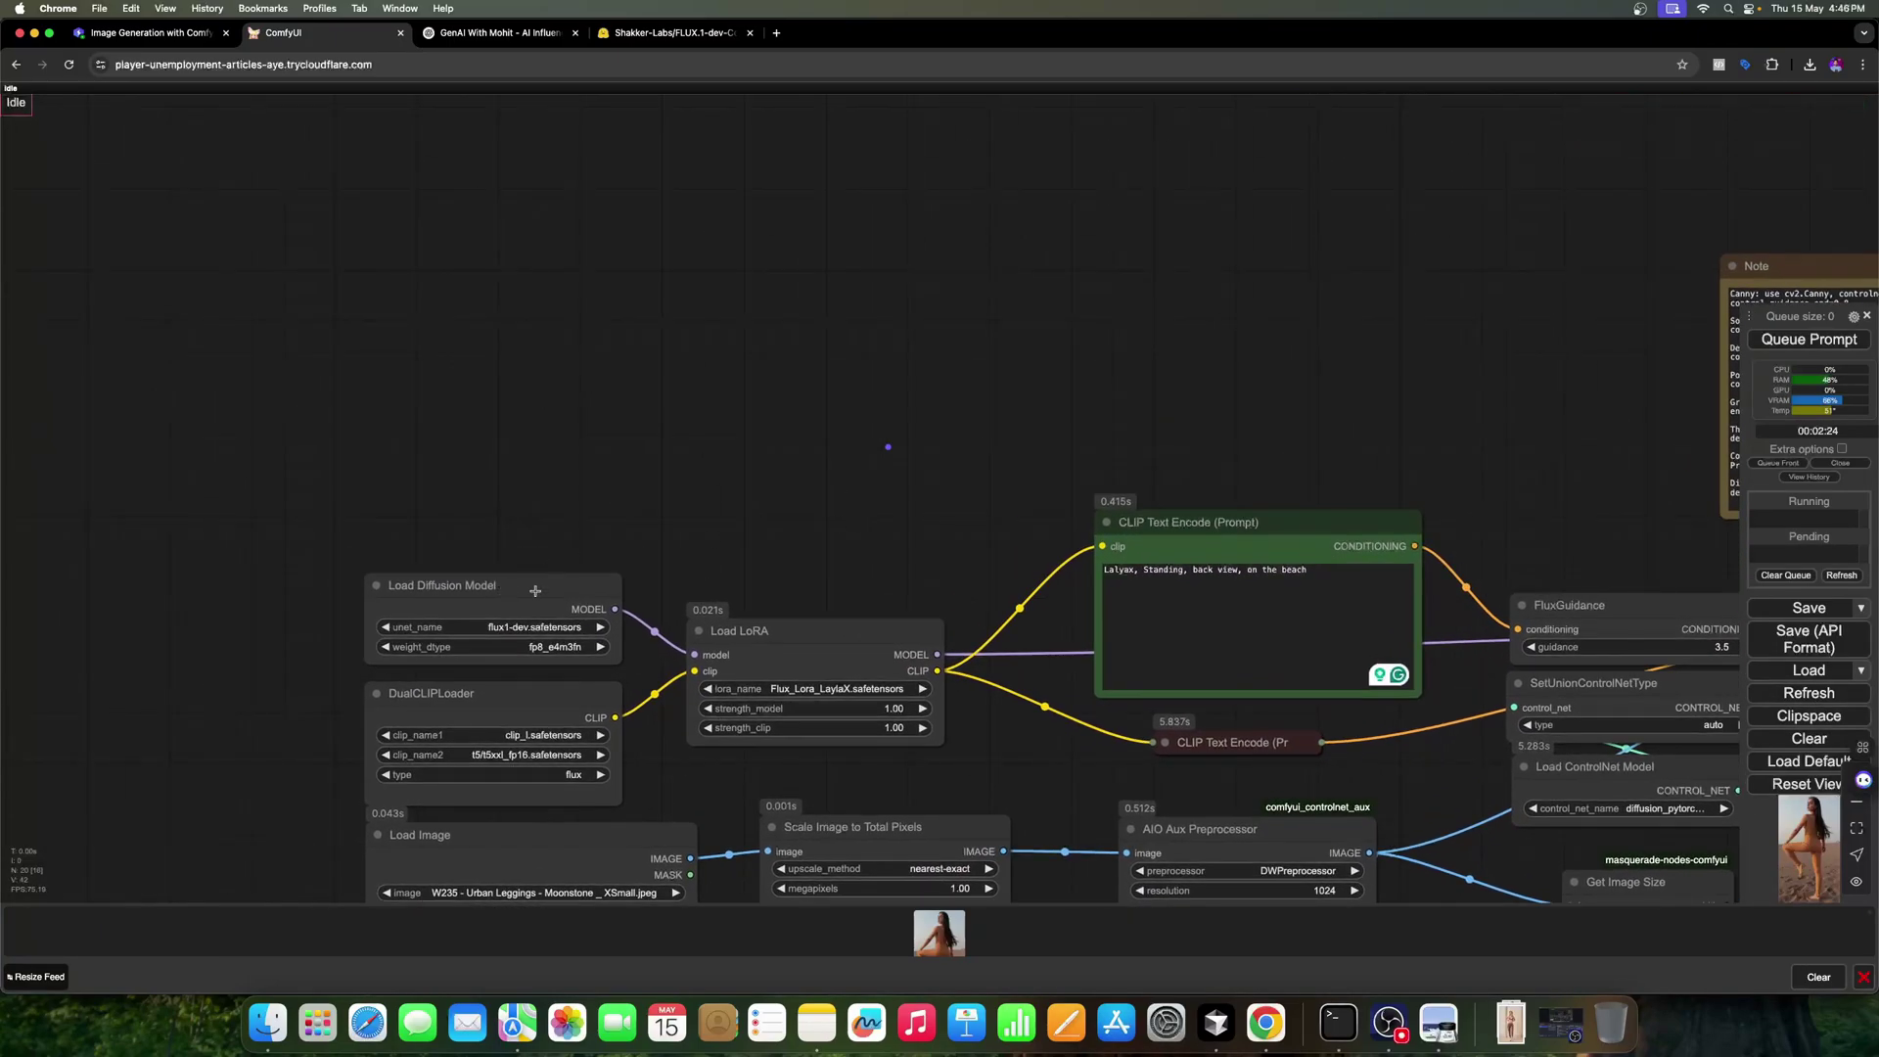
pyautogui.moveTo(490, 600); pyautogui.dragTo(416, 372)
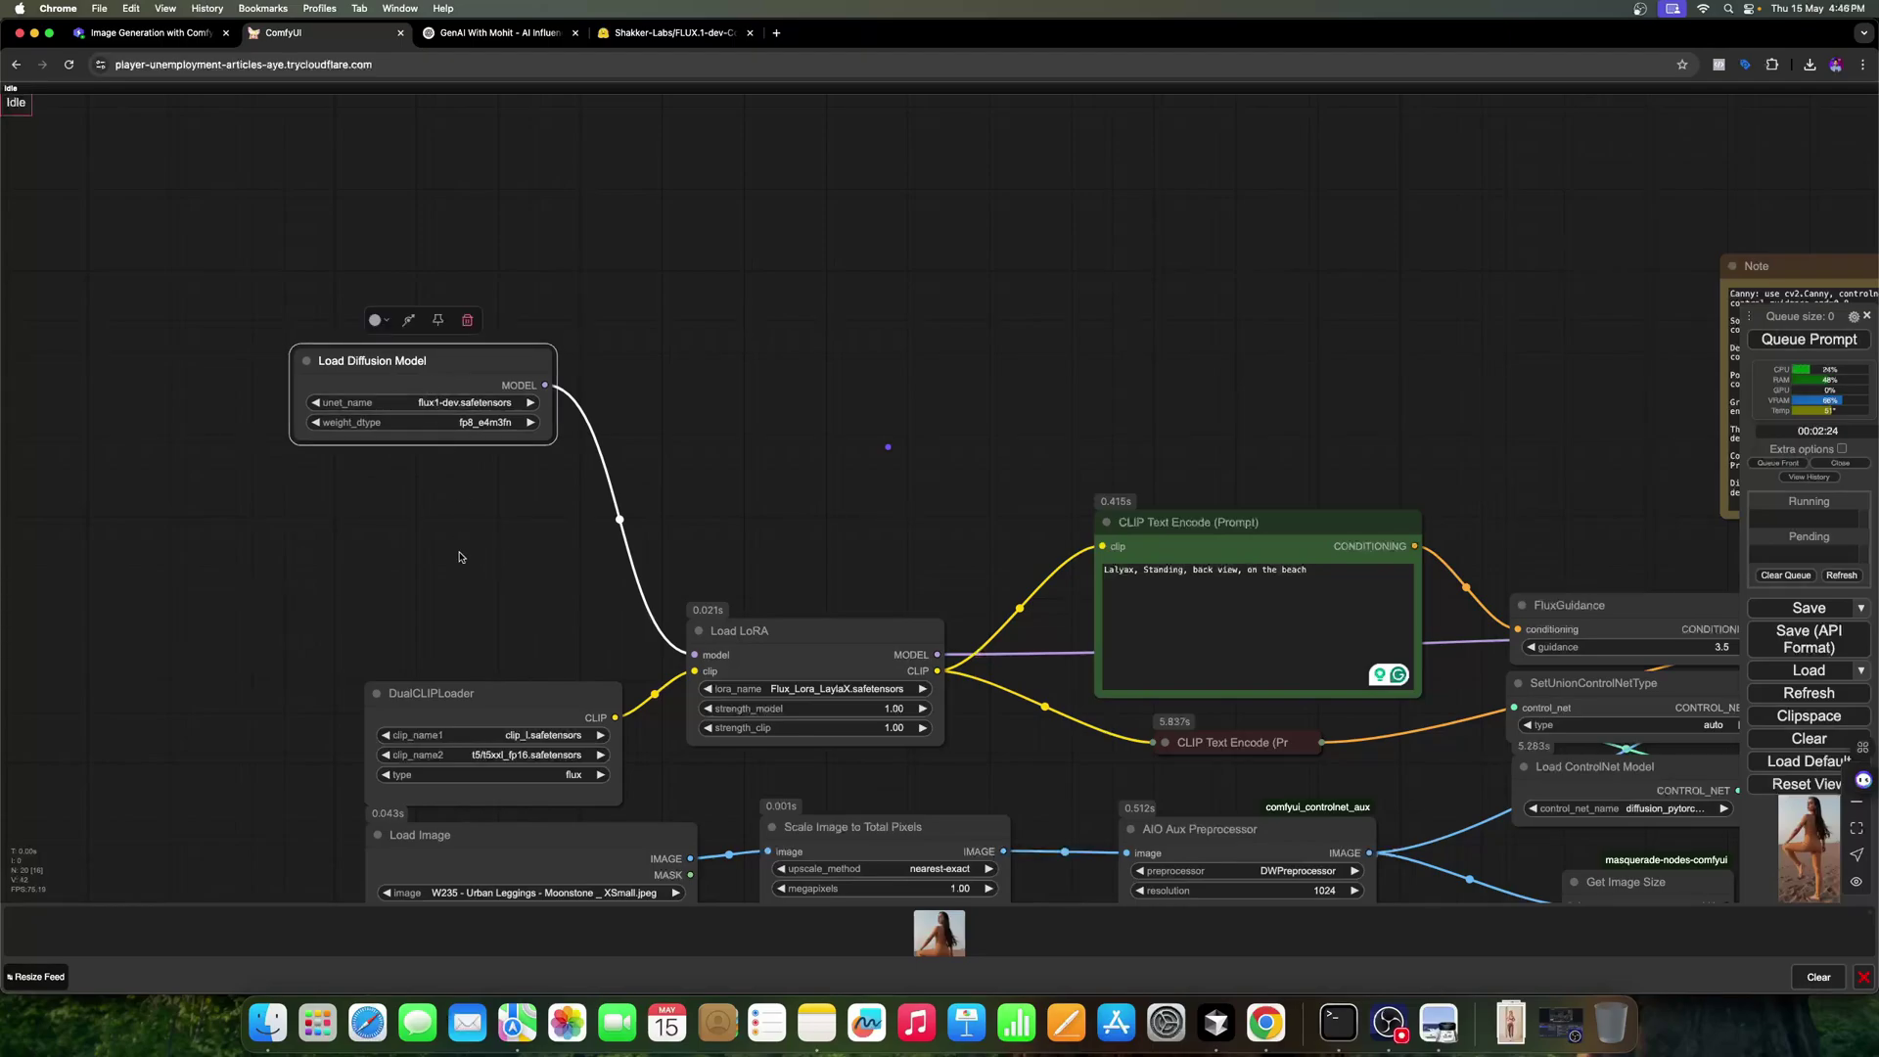
pyautogui.moveTo(495, 691); pyautogui.dragTo(425, 470)
pyautogui.moveTo(780, 631); pyautogui.dragTo(722, 419)
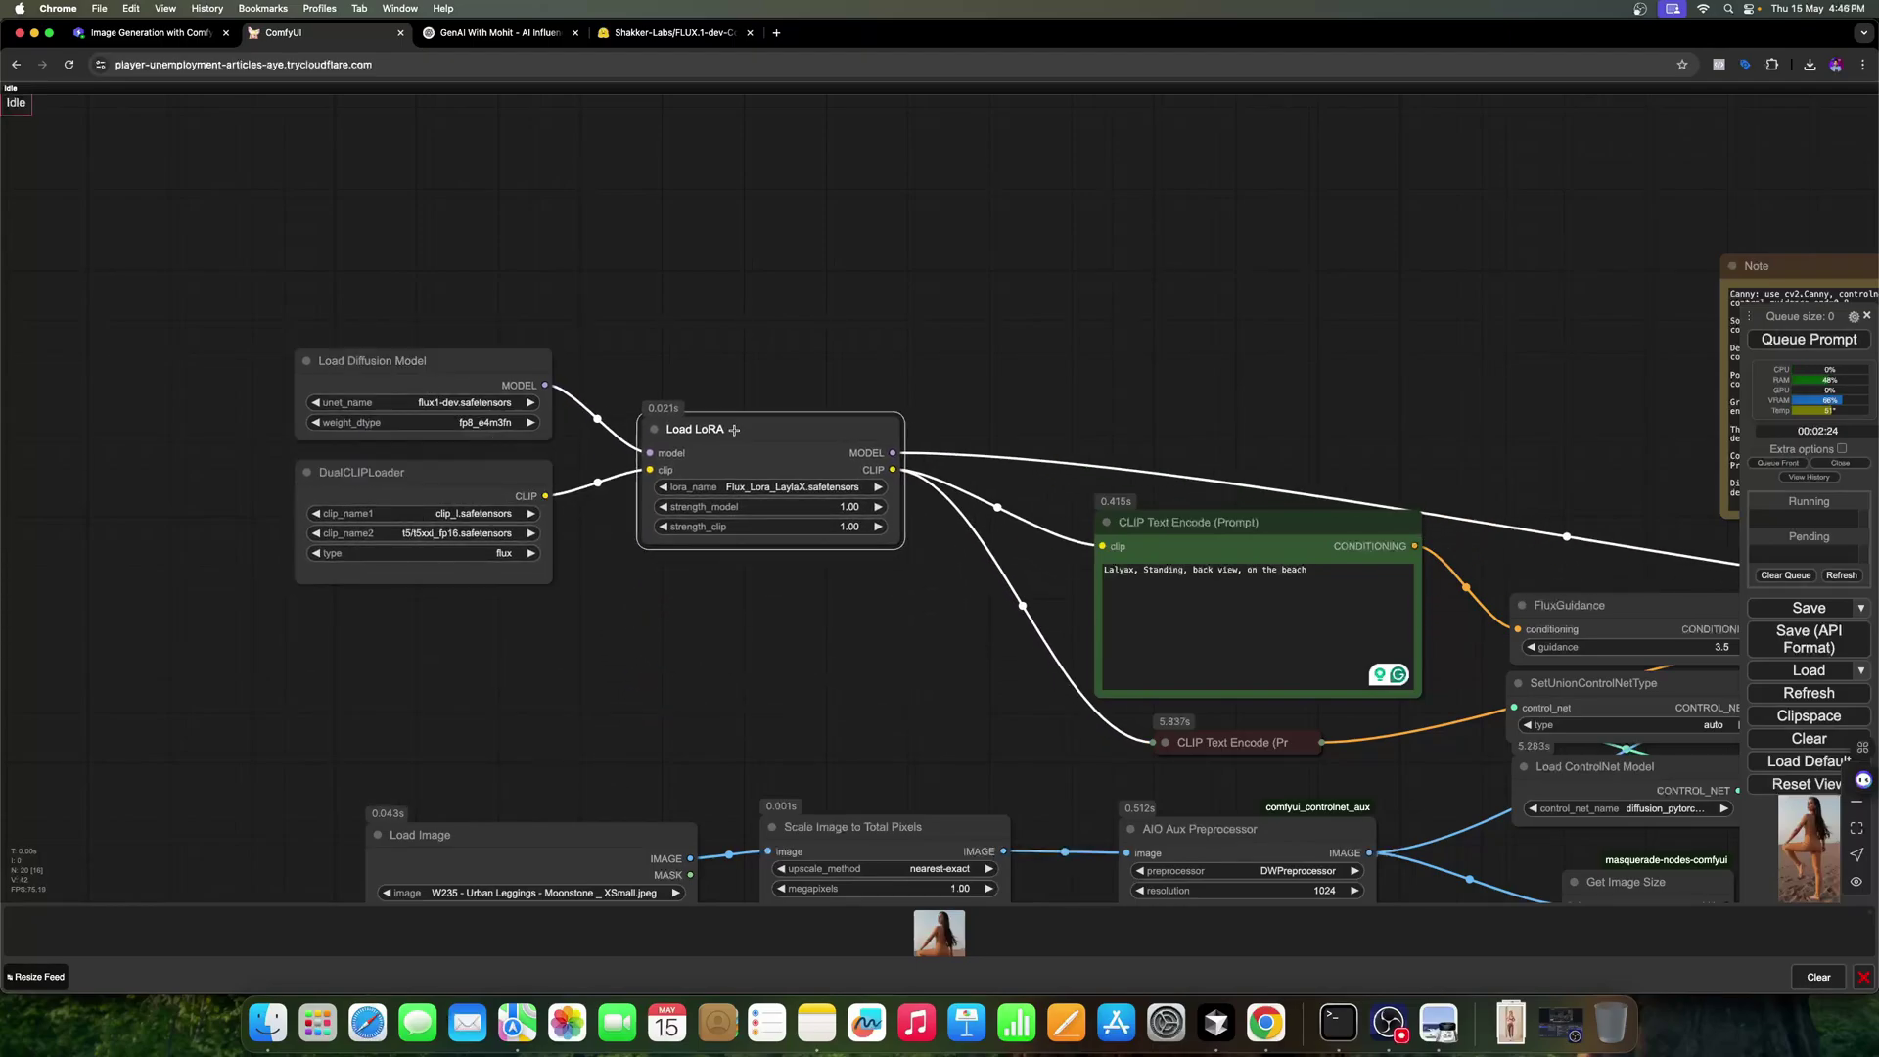
# Step: Arrange both CLIP Text Encode nodes to the right of Load LoRA and place FluxGuidance beside the green prompt node
pyautogui.moveTo(1066, 435); pyautogui.dragTo(638, 480)
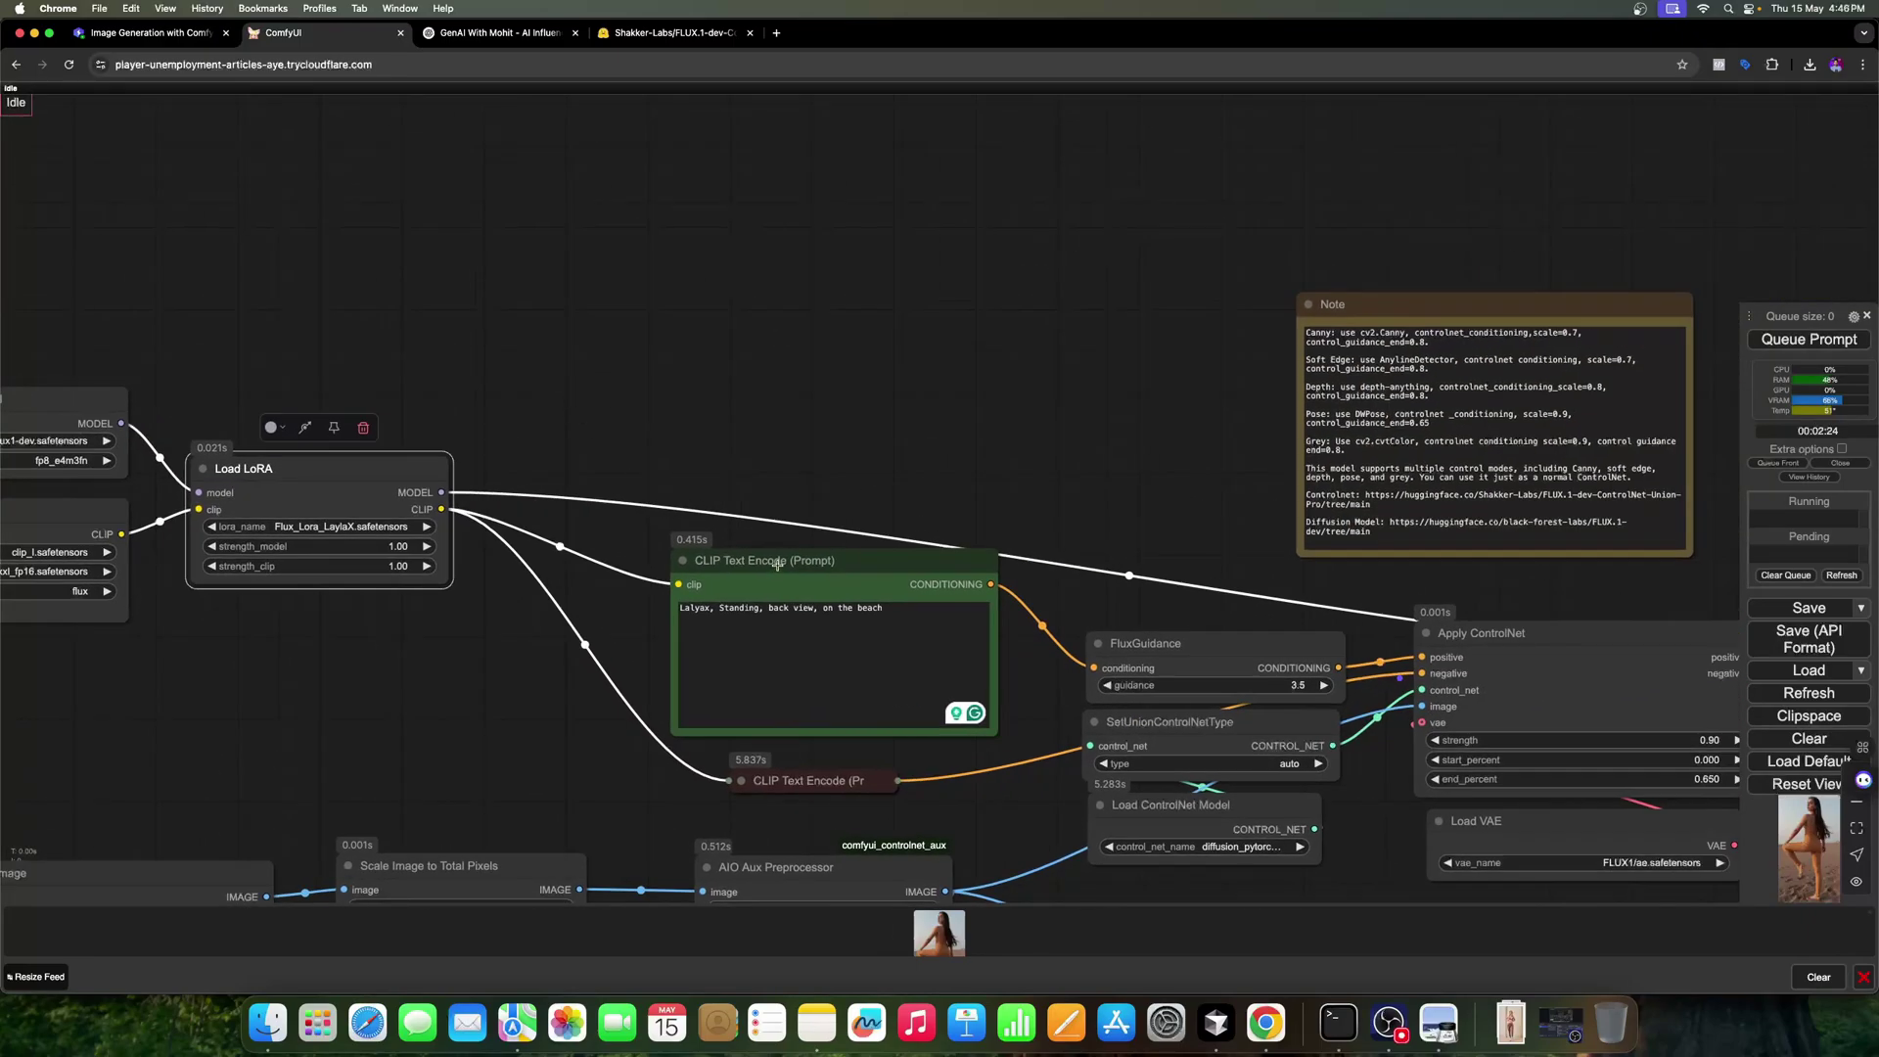
pyautogui.moveTo(777, 564); pyautogui.dragTo(581, 388)
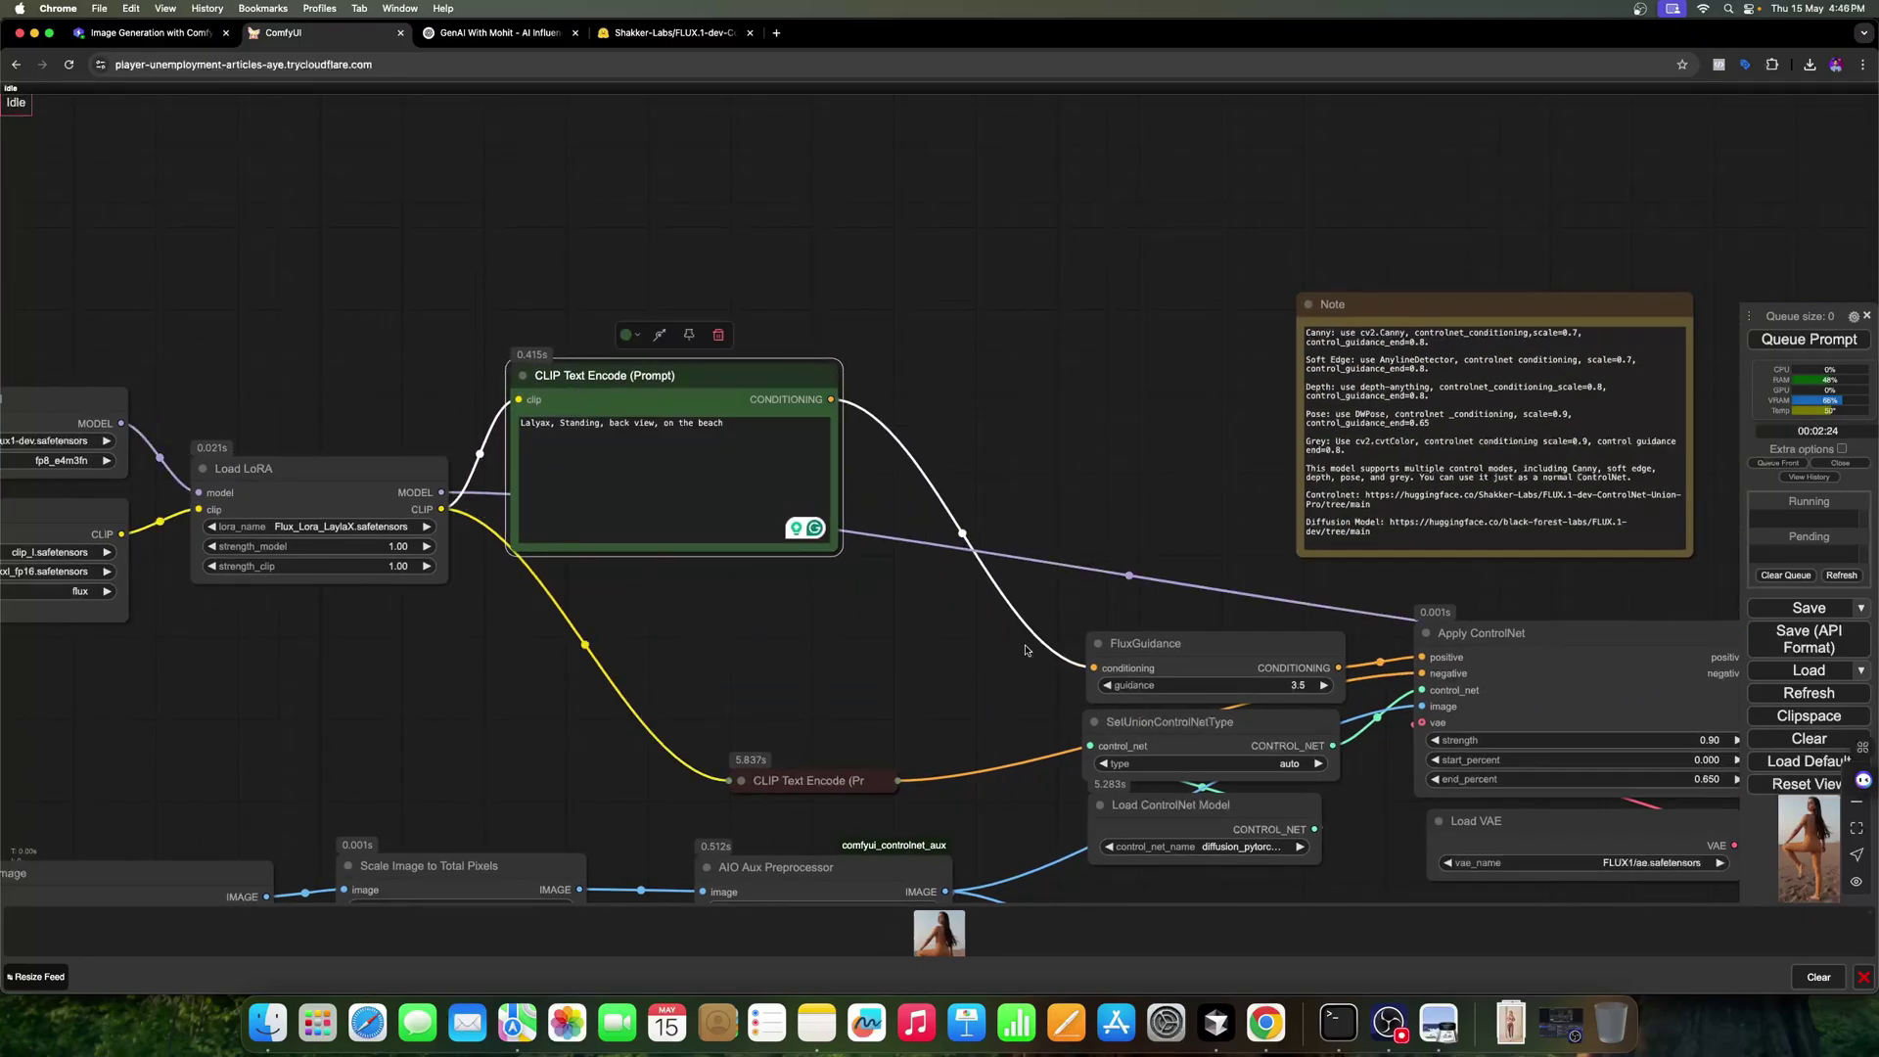
pyautogui.moveTo(794, 785); pyautogui.dragTo(580, 623)
pyautogui.moveTo(937, 683); pyautogui.dragTo(852, 700)
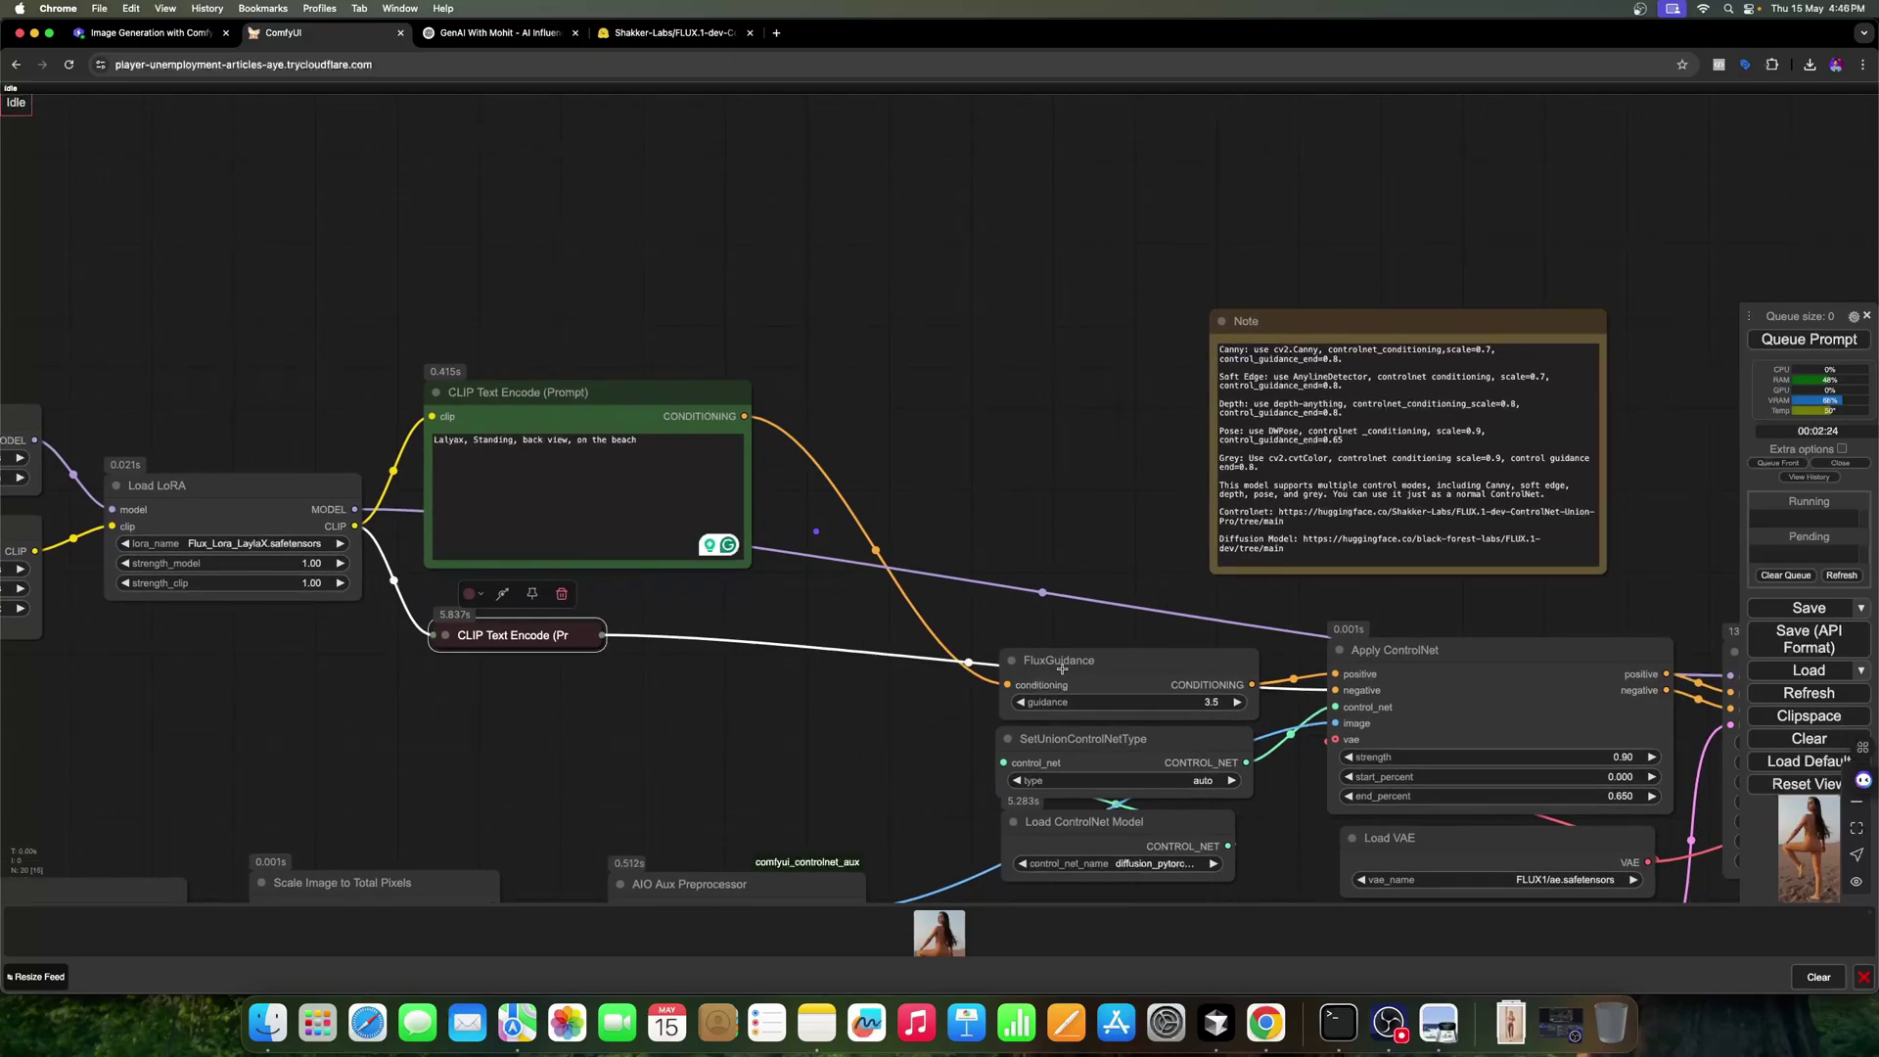
pyautogui.moveTo(1062, 668); pyautogui.dragTo(840, 410)
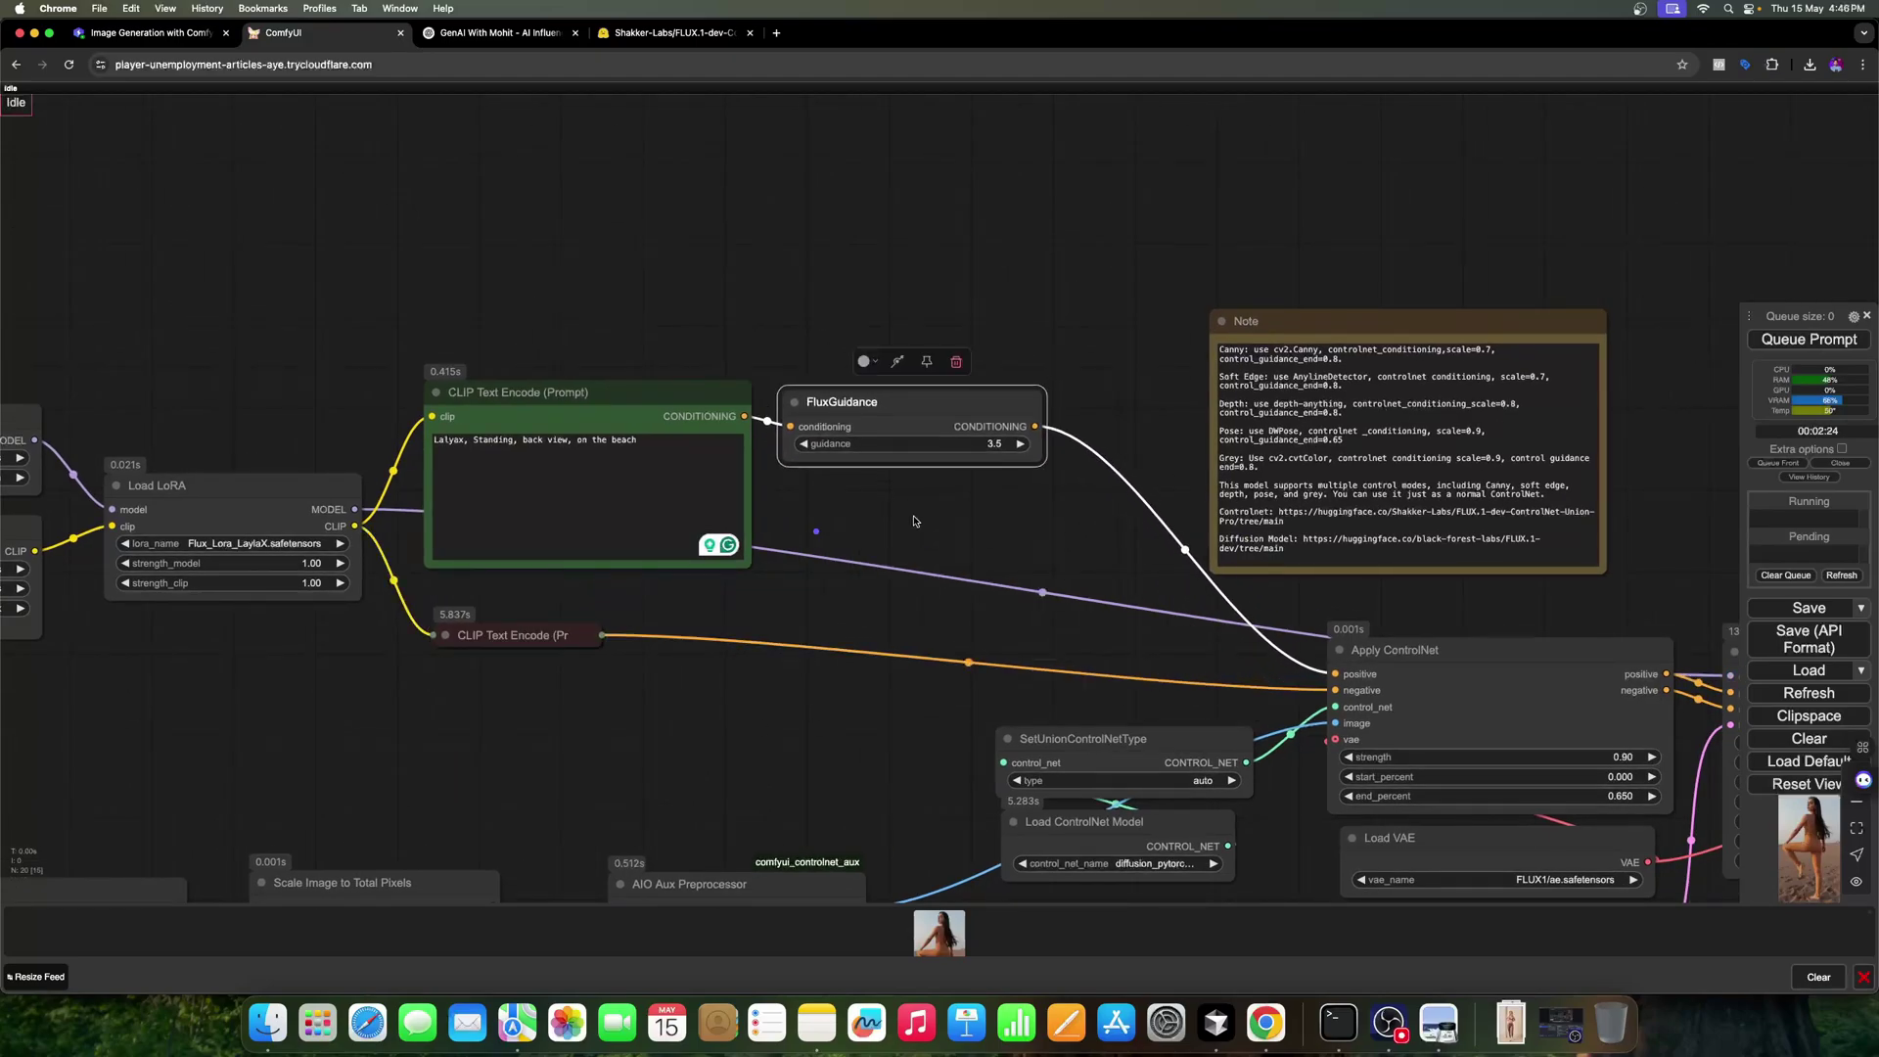
# Step: Move the Note higher on the canvas and place the Apply ControlNet node beneath it, to the right of FluxGuidance
pyautogui.moveTo(1023, 614); pyautogui.dragTo(1039, 610)
pyautogui.scroll(2, 1018, 638)
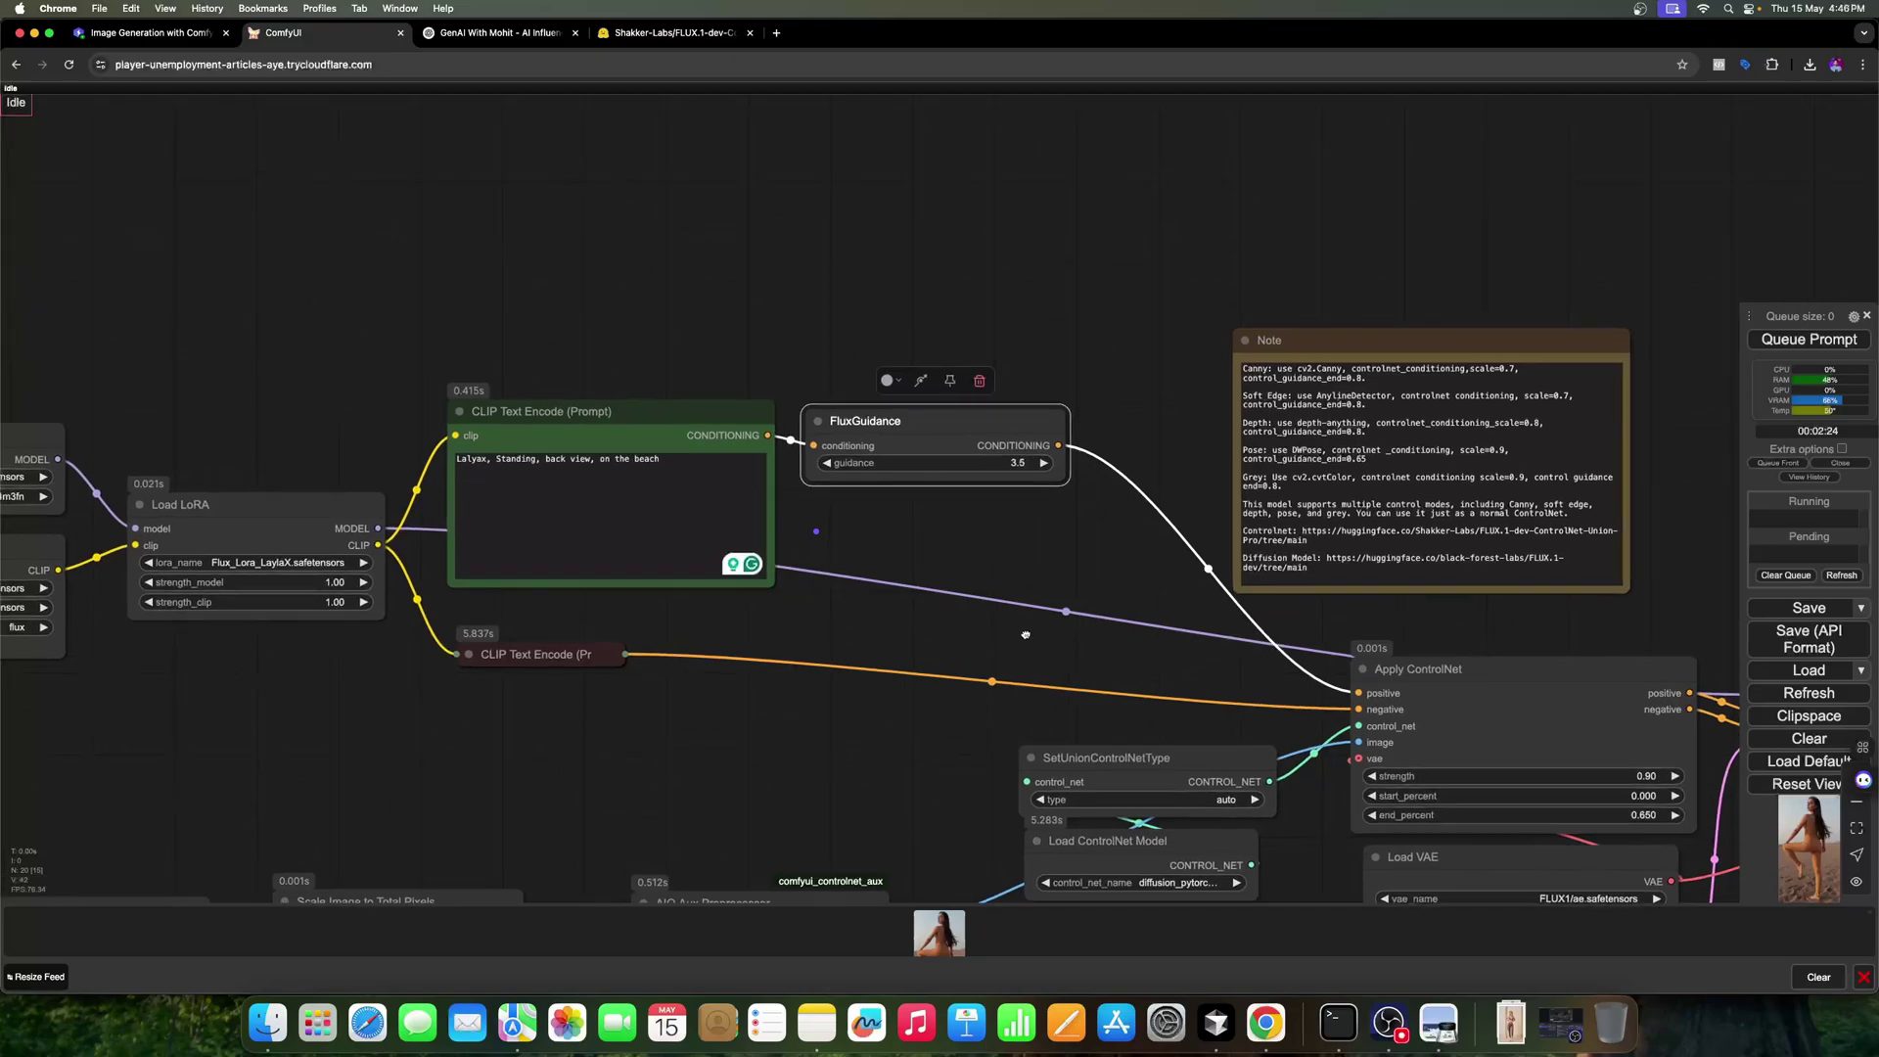
pyautogui.moveTo(1360, 341); pyautogui.dragTo(1356, 143)
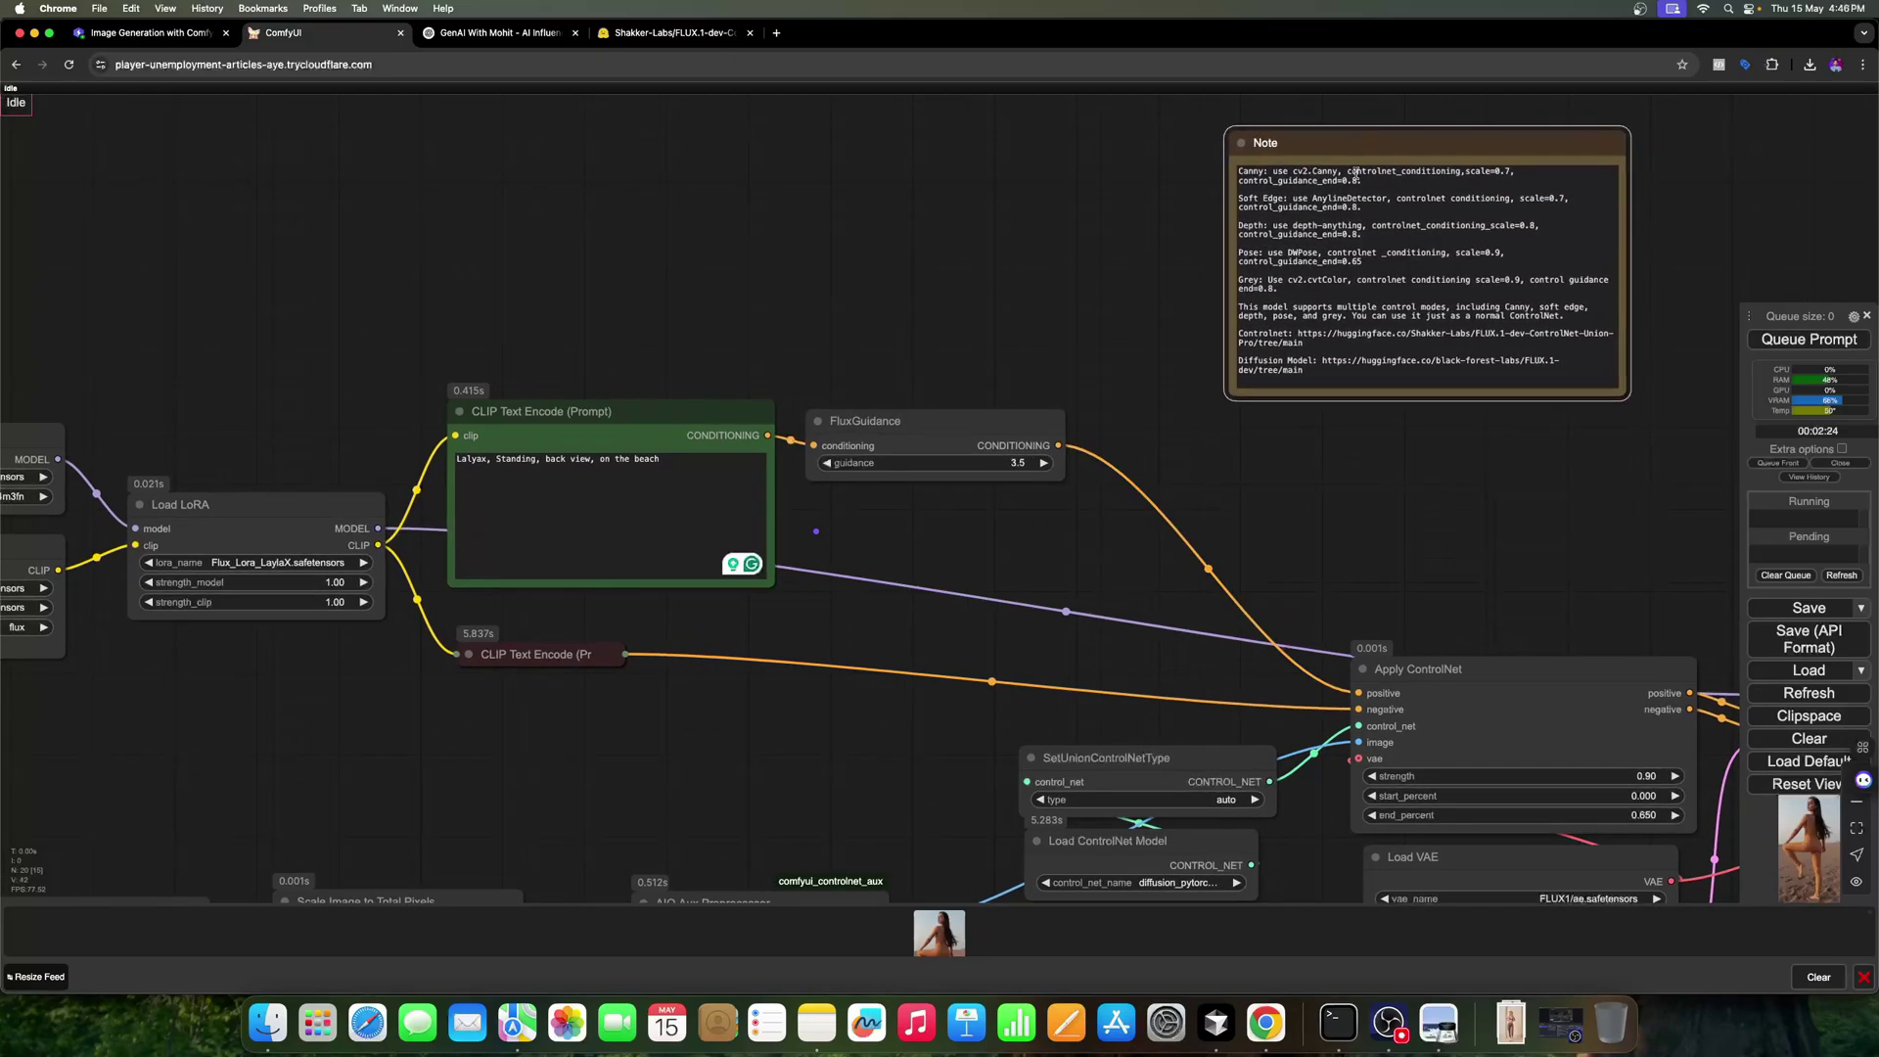
pyautogui.moveTo(1432, 438); pyautogui.dragTo(1318, 621)
pyautogui.moveTo(1294, 322); pyautogui.dragTo(1298, 313)
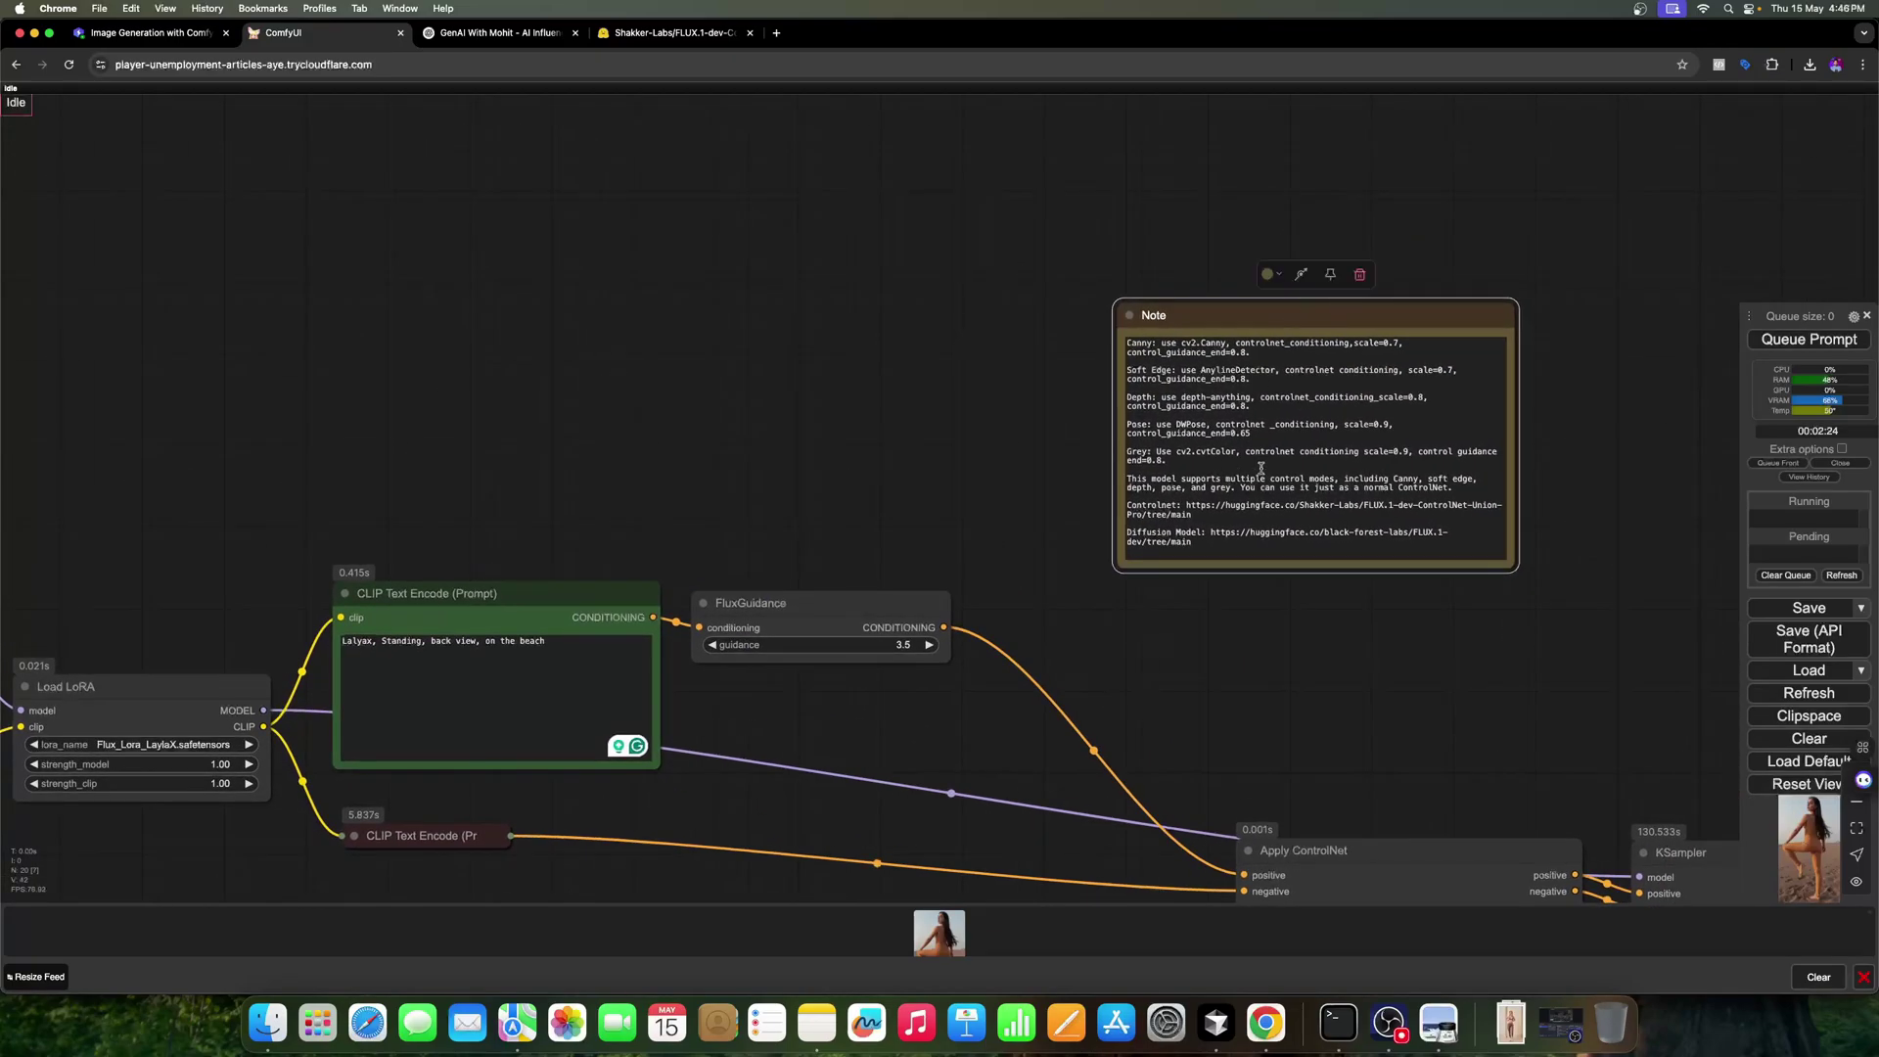
pyautogui.scroll(-5, 1273, 511)
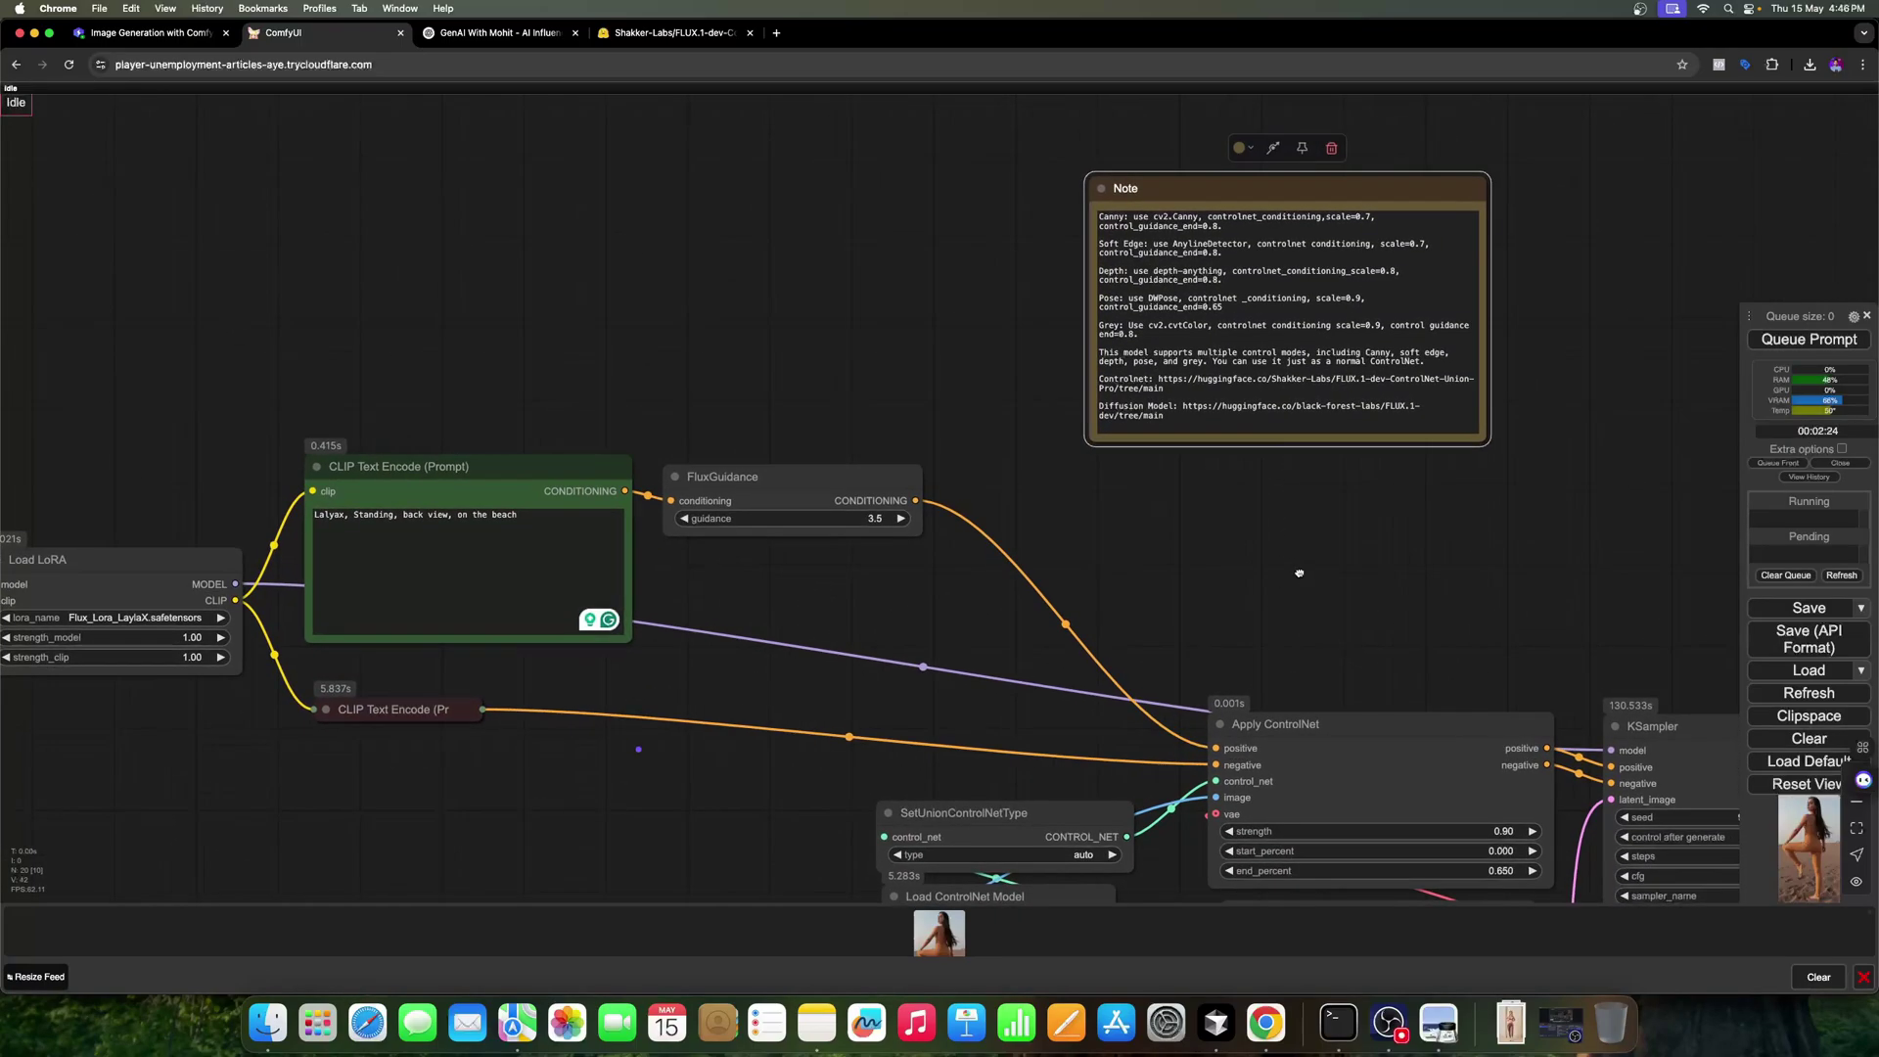
pyautogui.scroll(-2, 1263, 685)
pyautogui.click(1211, 593)
pyautogui.moveTo(1214, 592); pyautogui.dragTo(1089, 462)
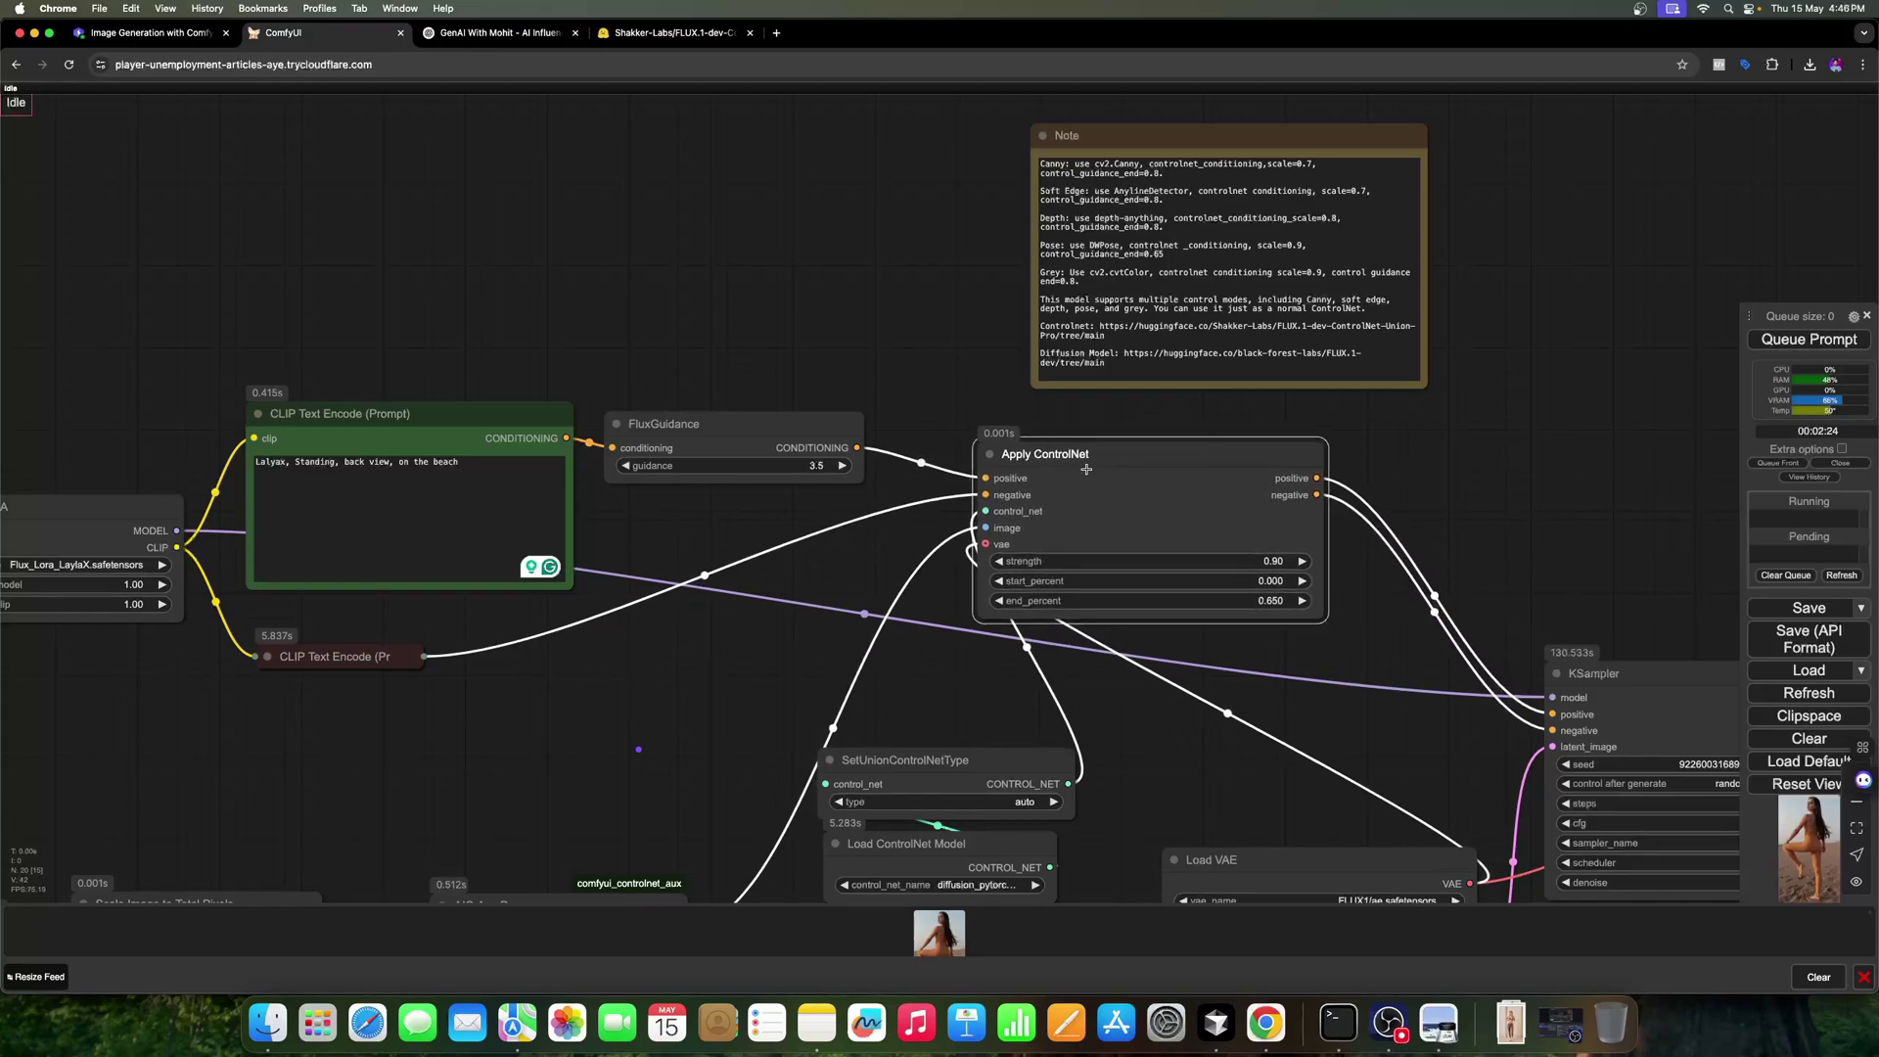
# Step: Place Load ControlNet Model below the collapsed CLIP Text Encode node, with SetUnionControlNetType to its right
pyautogui.scroll(-10, 1302, 477)
pyautogui.moveTo(1164, 490); pyautogui.dragTo(853, 404)
pyautogui.moveTo(1107, 574); pyautogui.dragTo(474, 424)
pyautogui.scroll(1, 771, 432)
pyautogui.moveTo(771, 432); pyautogui.dragTo(776, 453)
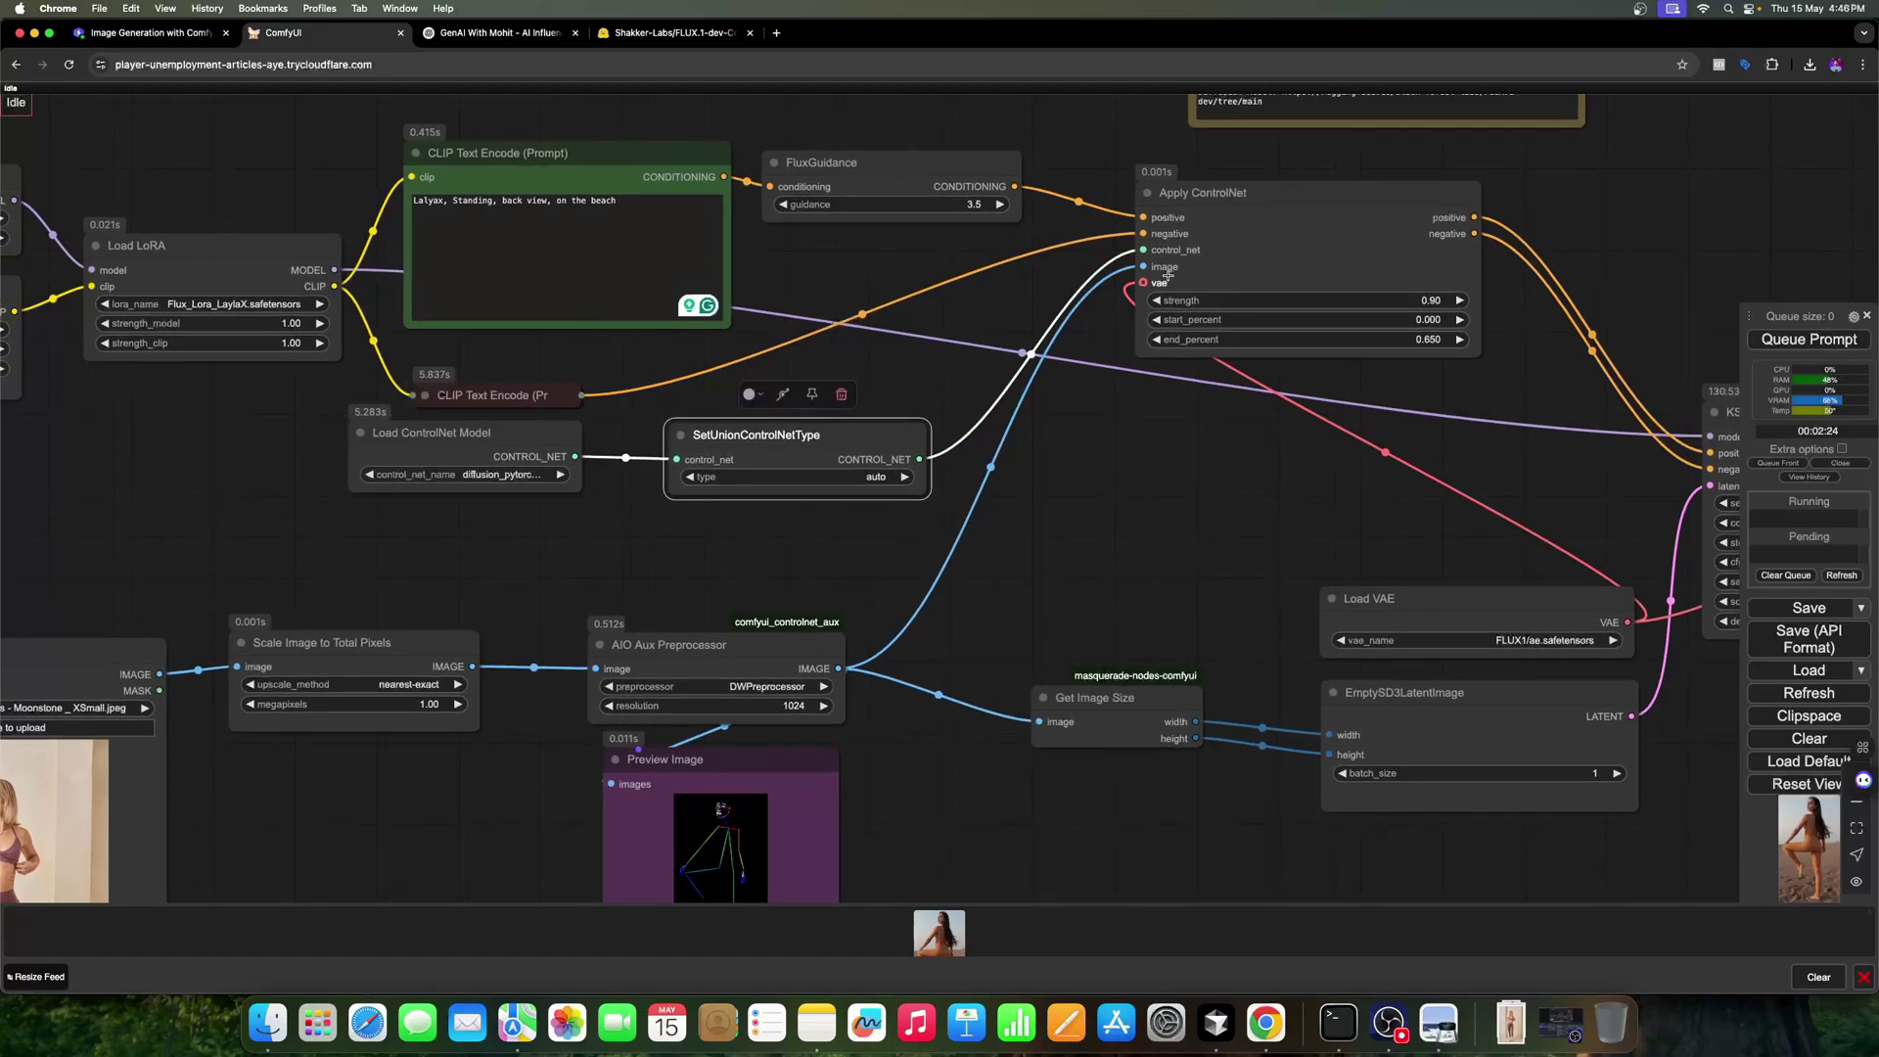
# Step: Set the Load ControlNet Model node to FLUX.1/Shakker_diffusion_pytorch_model.safetensors
pyautogui.click(490, 475)
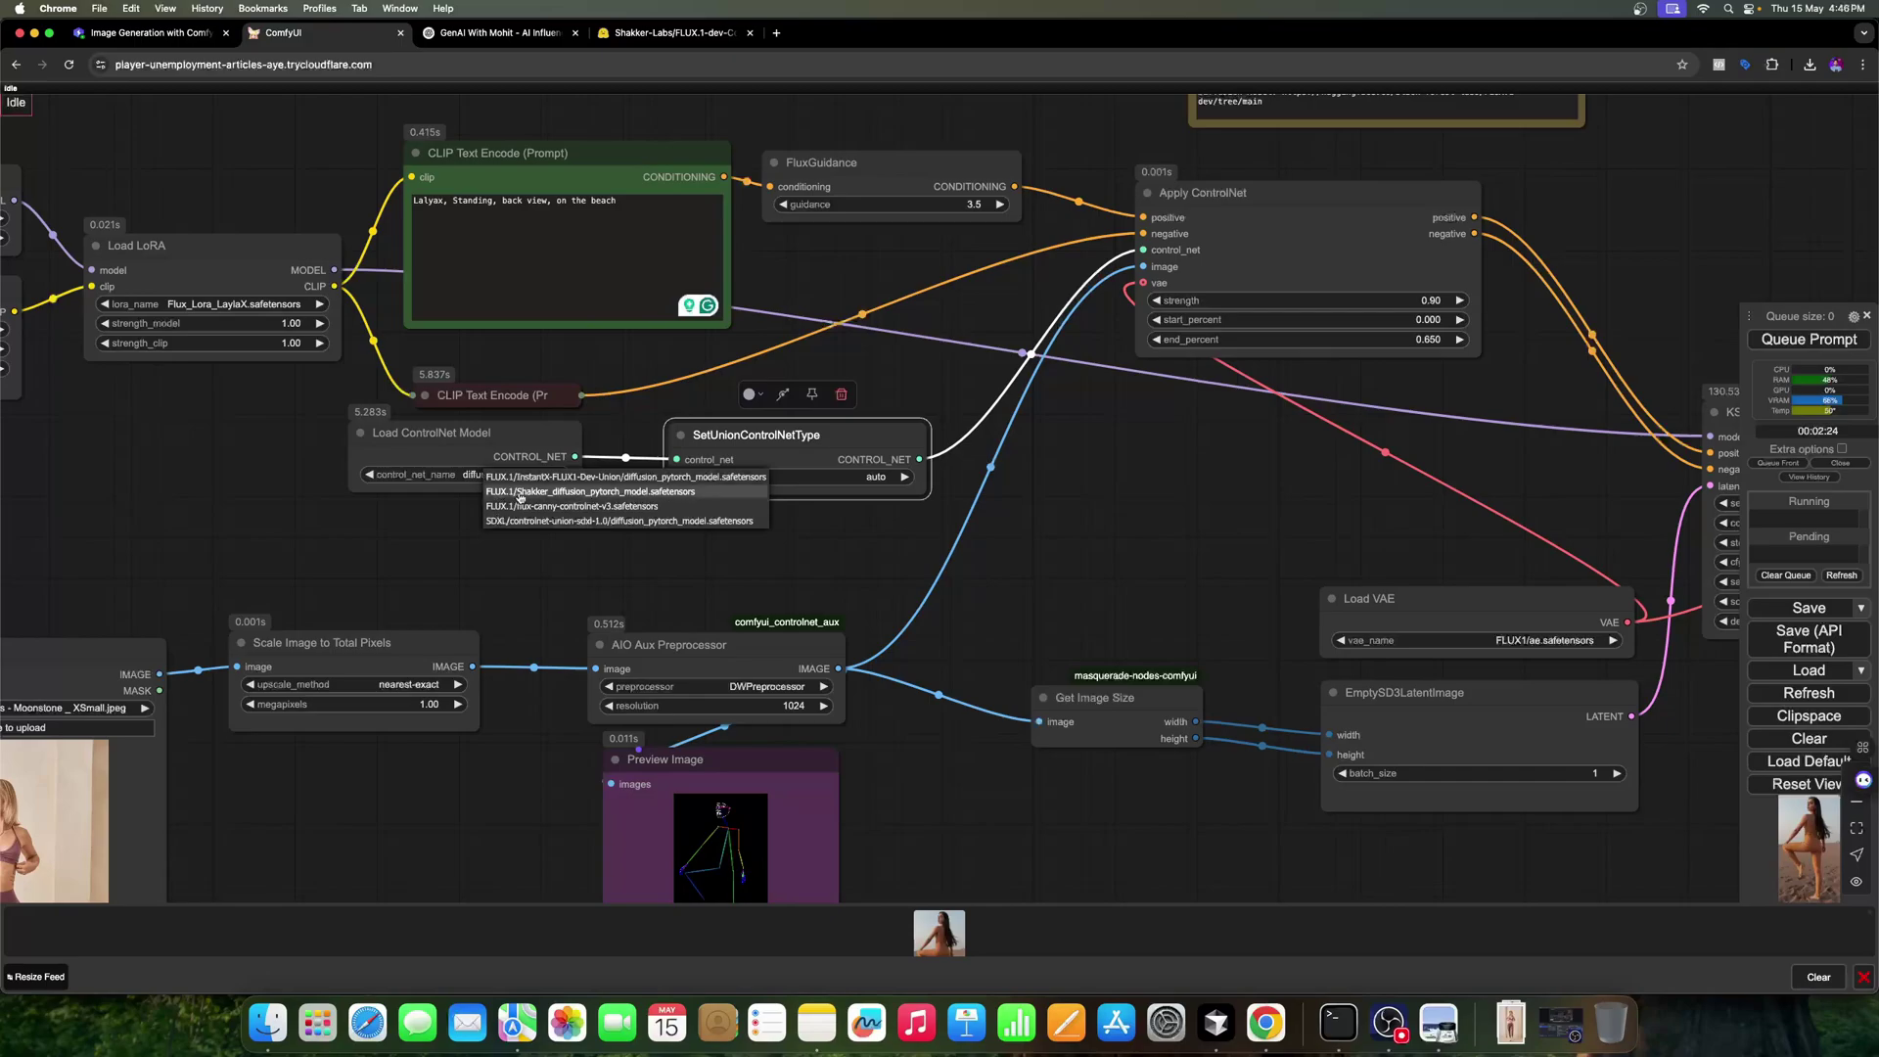
pyautogui.click(537, 494)
pyautogui.scroll(2, 629, 518)
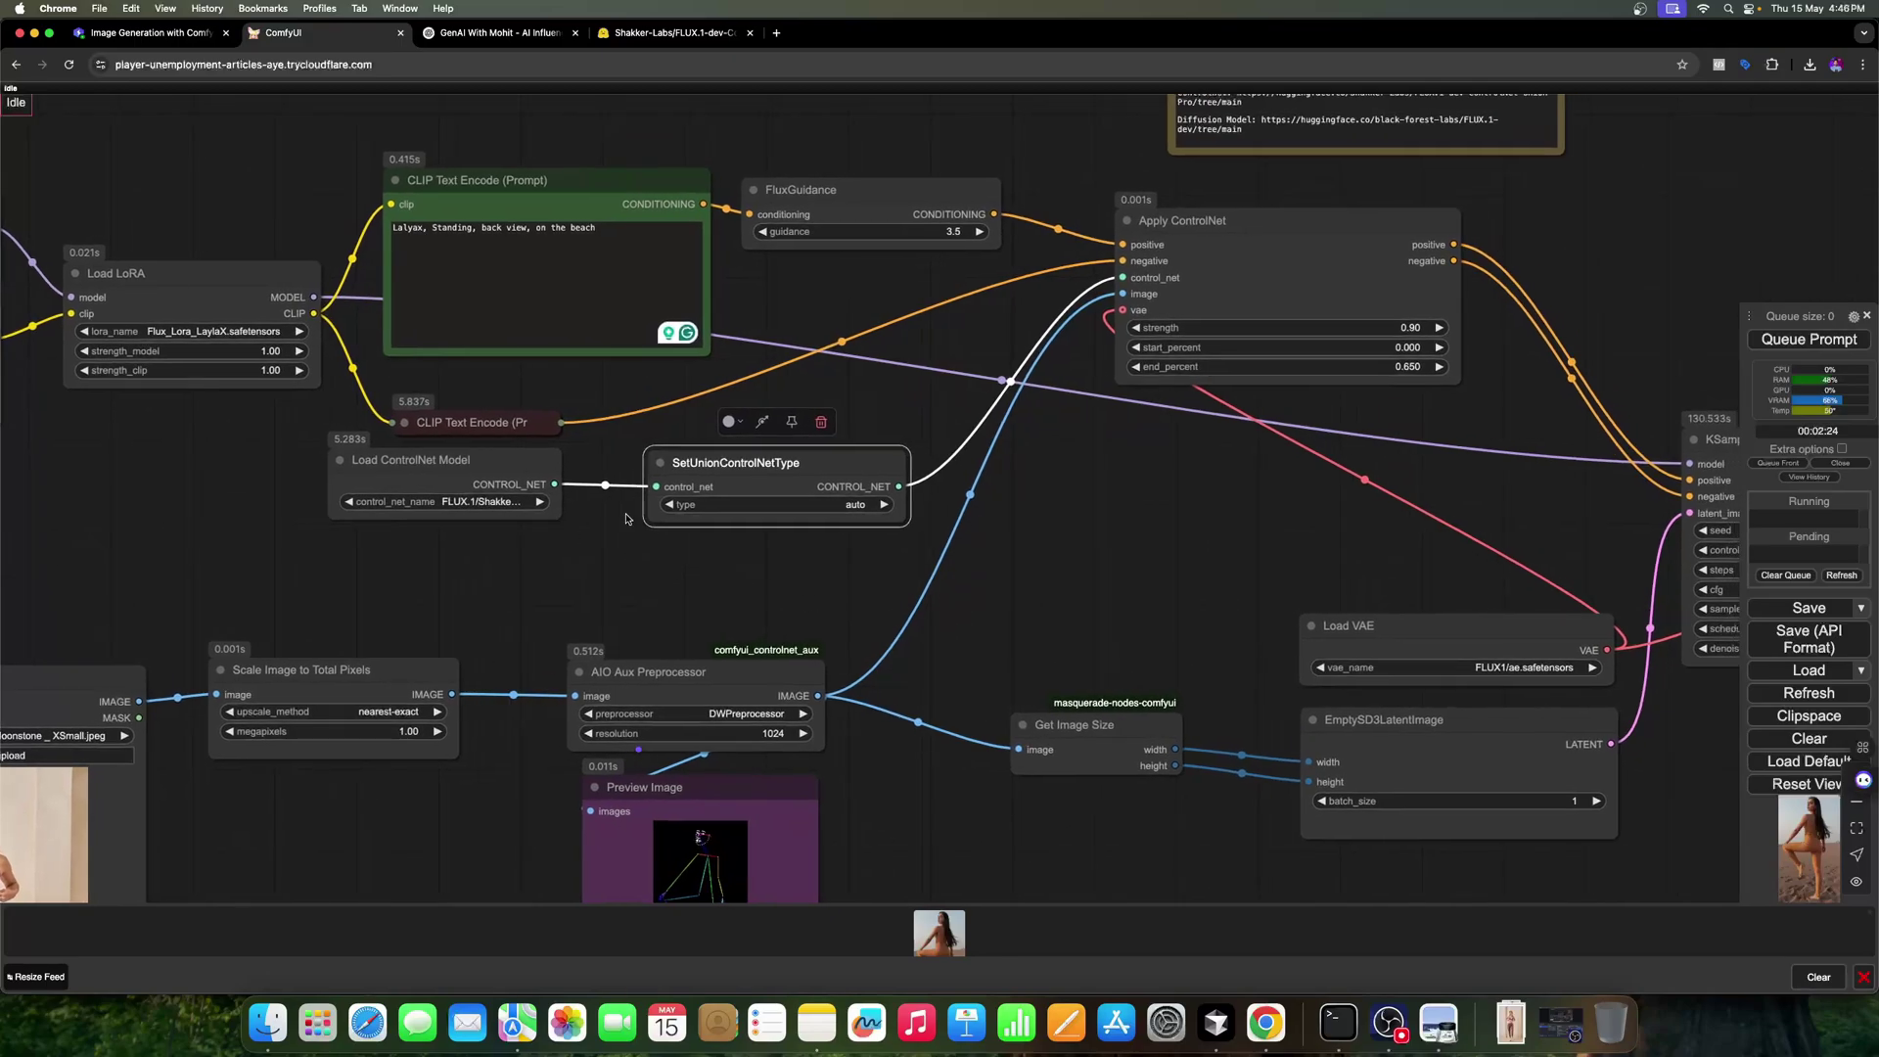
# Step: Review the control types offered by the SetUnionControlNetType node and close the list without choosing another type
pyautogui.hscroll(5, 935, 535)
pyautogui.scroll(2, 934, 535)
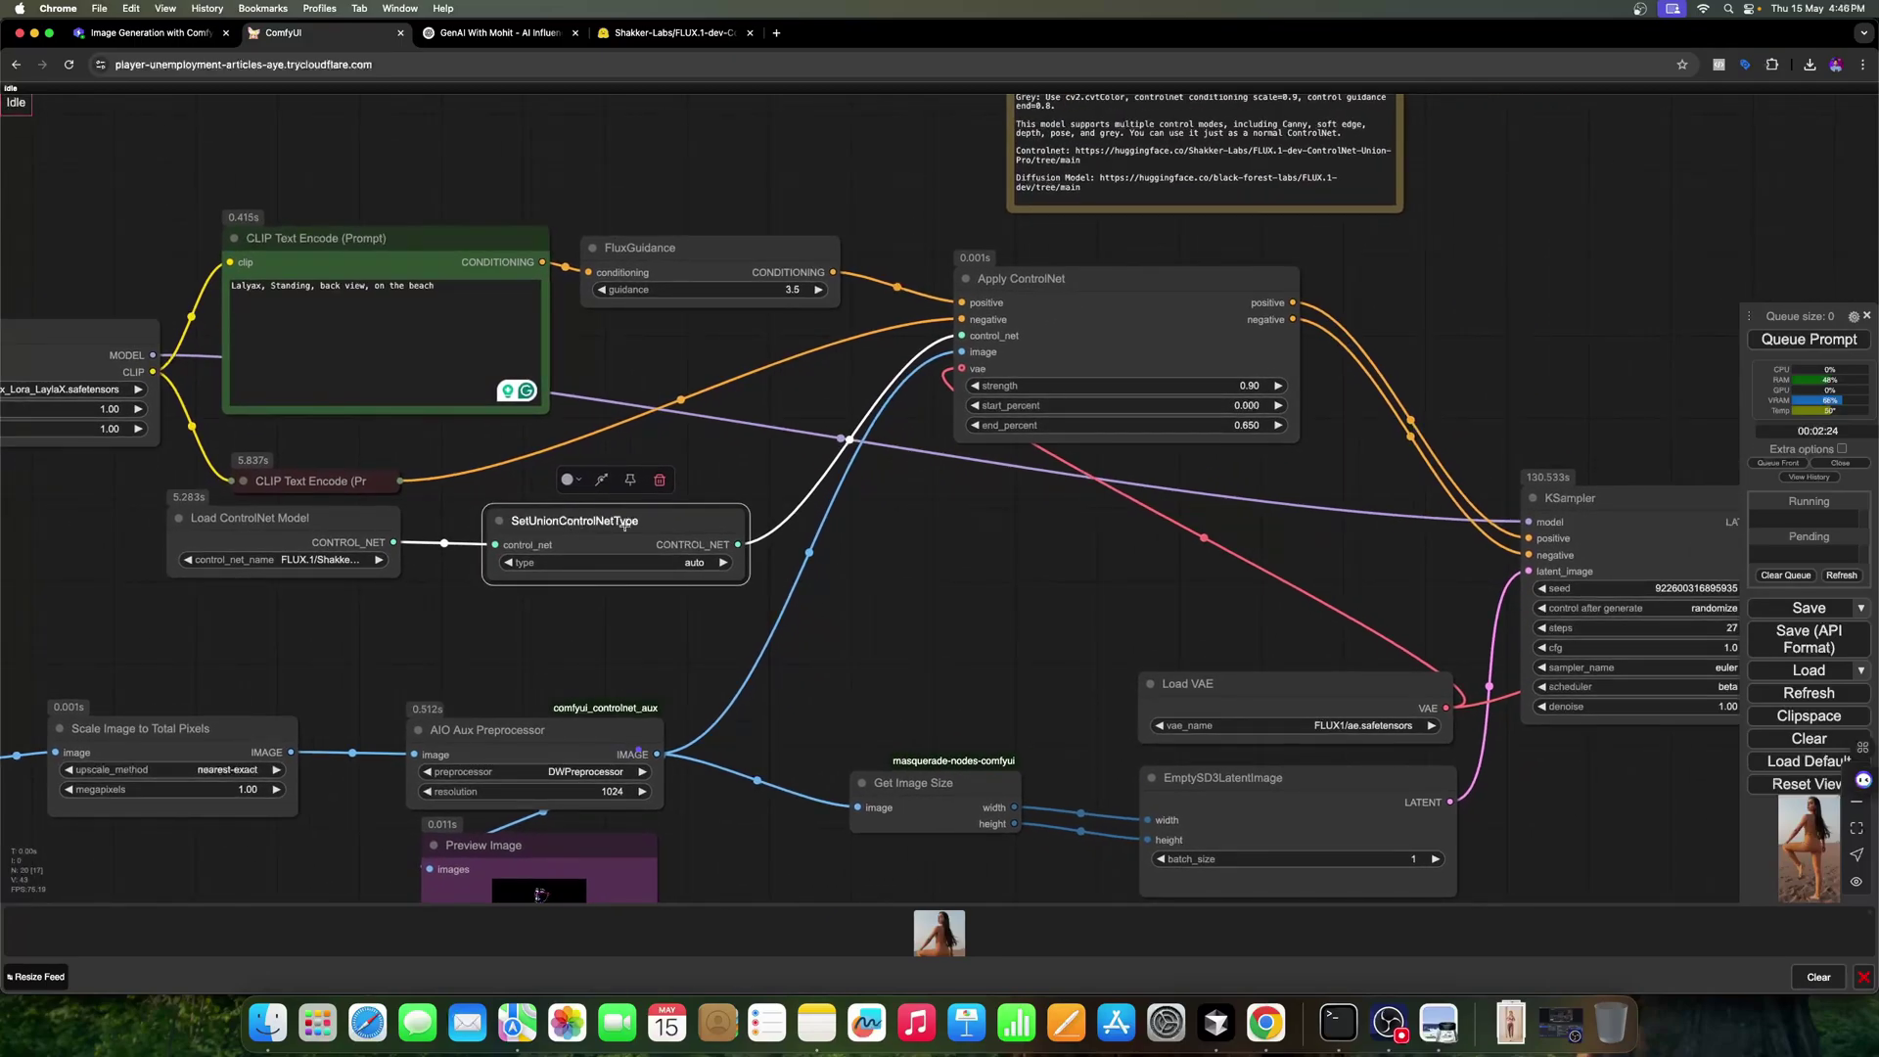
pyautogui.click(715, 565)
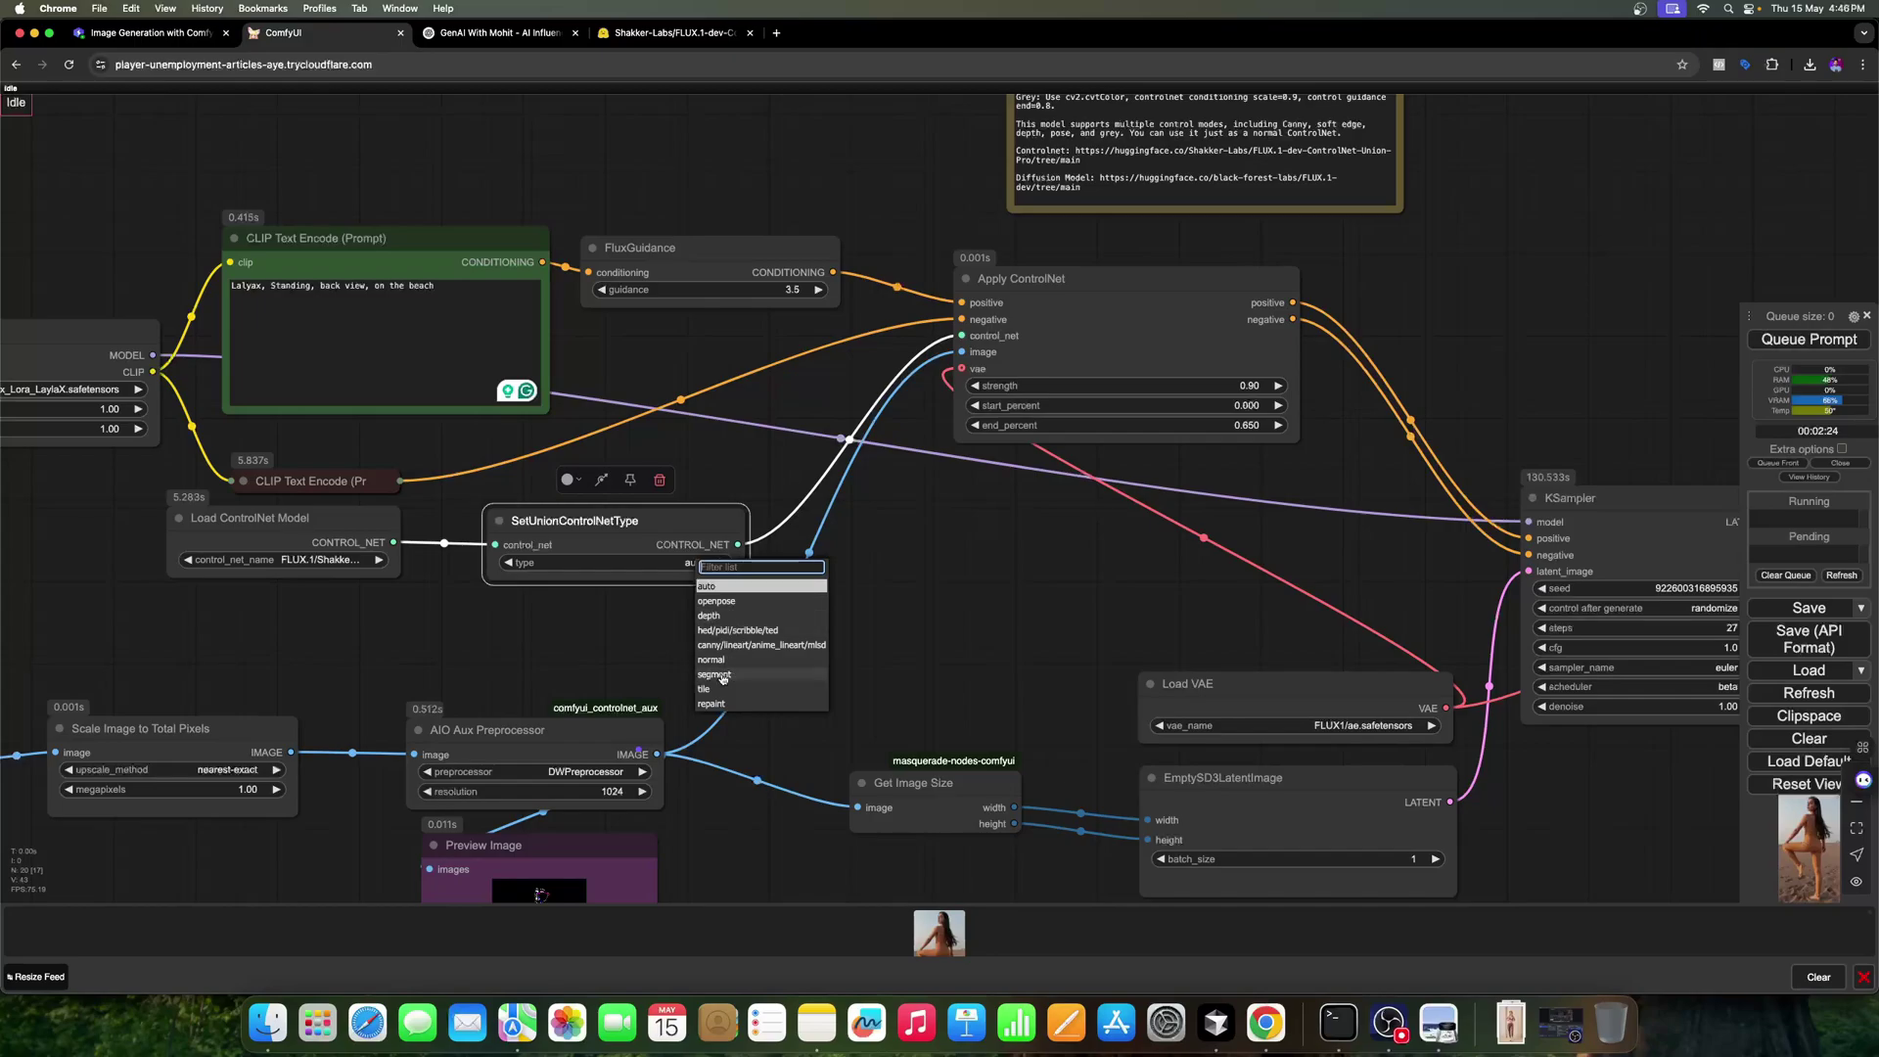
pyautogui.click(952, 640)
pyautogui.moveTo(952, 617); pyautogui.dragTo(868, 669)
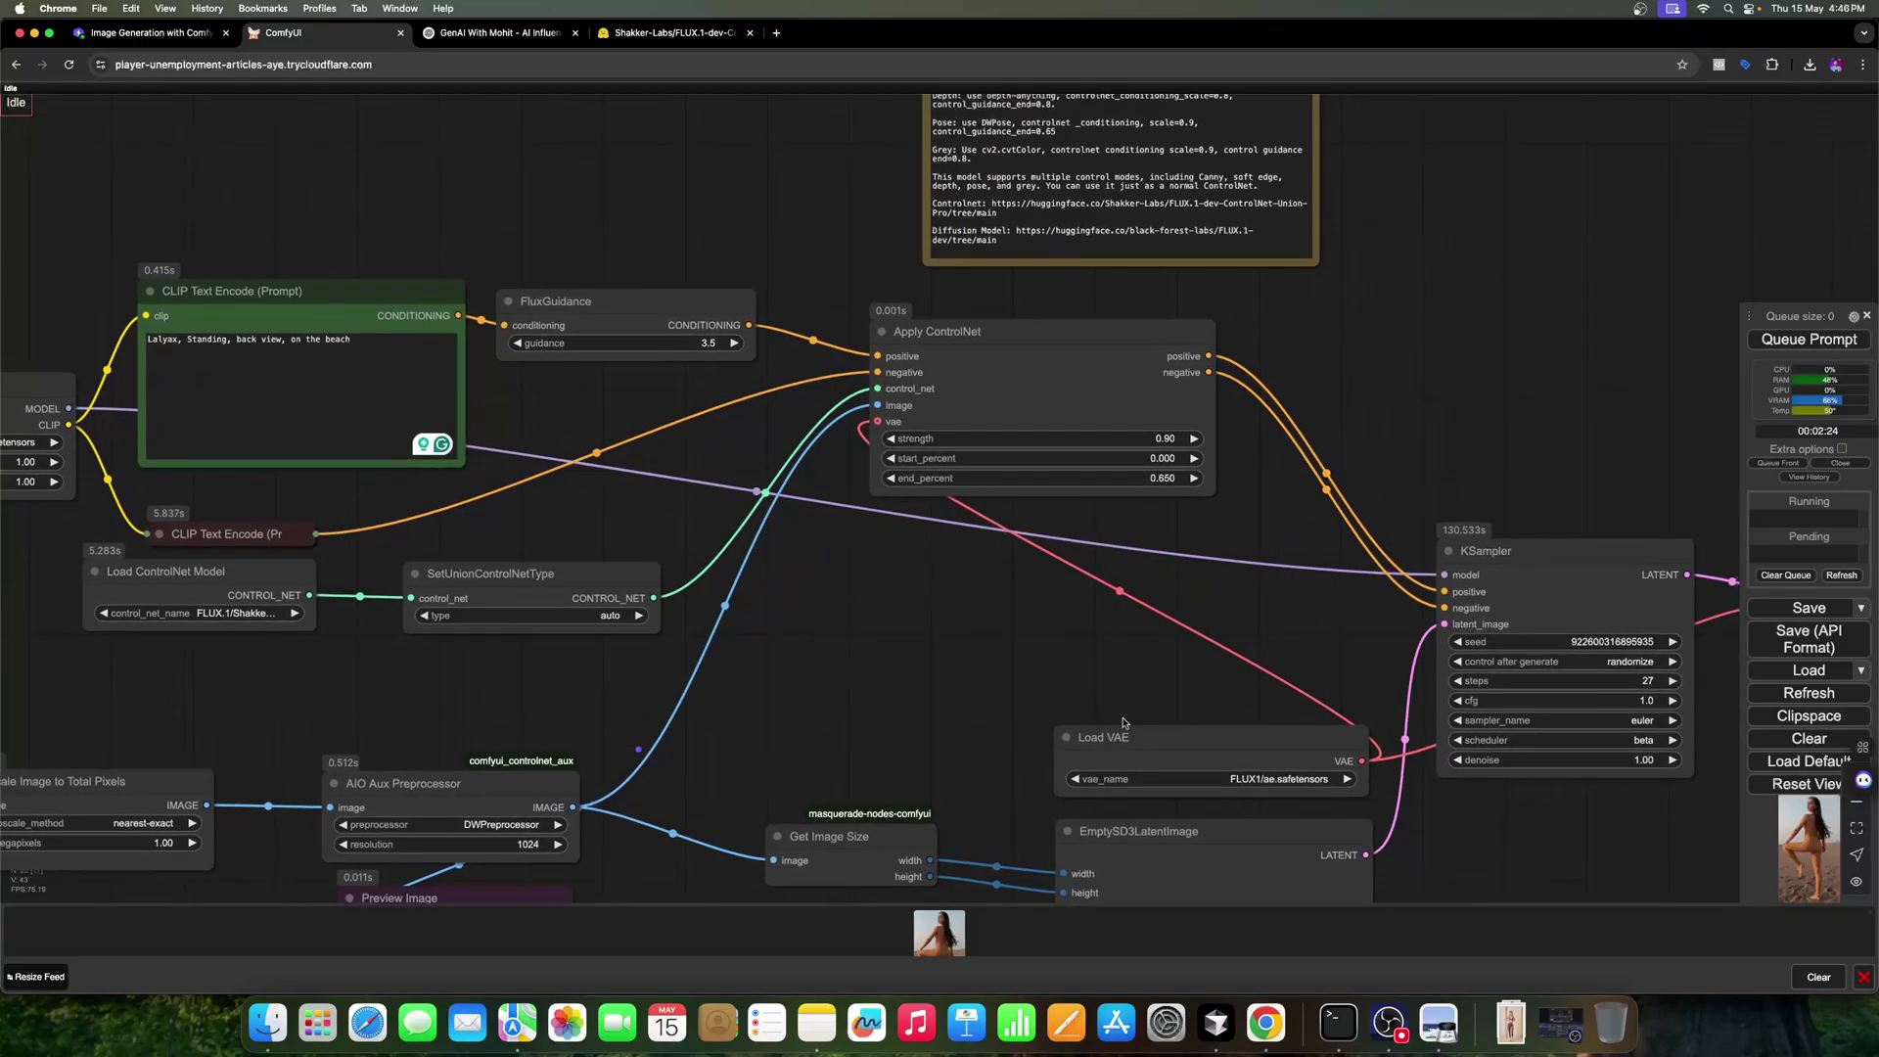
# Step: Try OpenposePreprocessor in the AIO Aux Preprocessor node and set it back to DWPreprocessor
pyautogui.hscroll(3, 1173, 698)
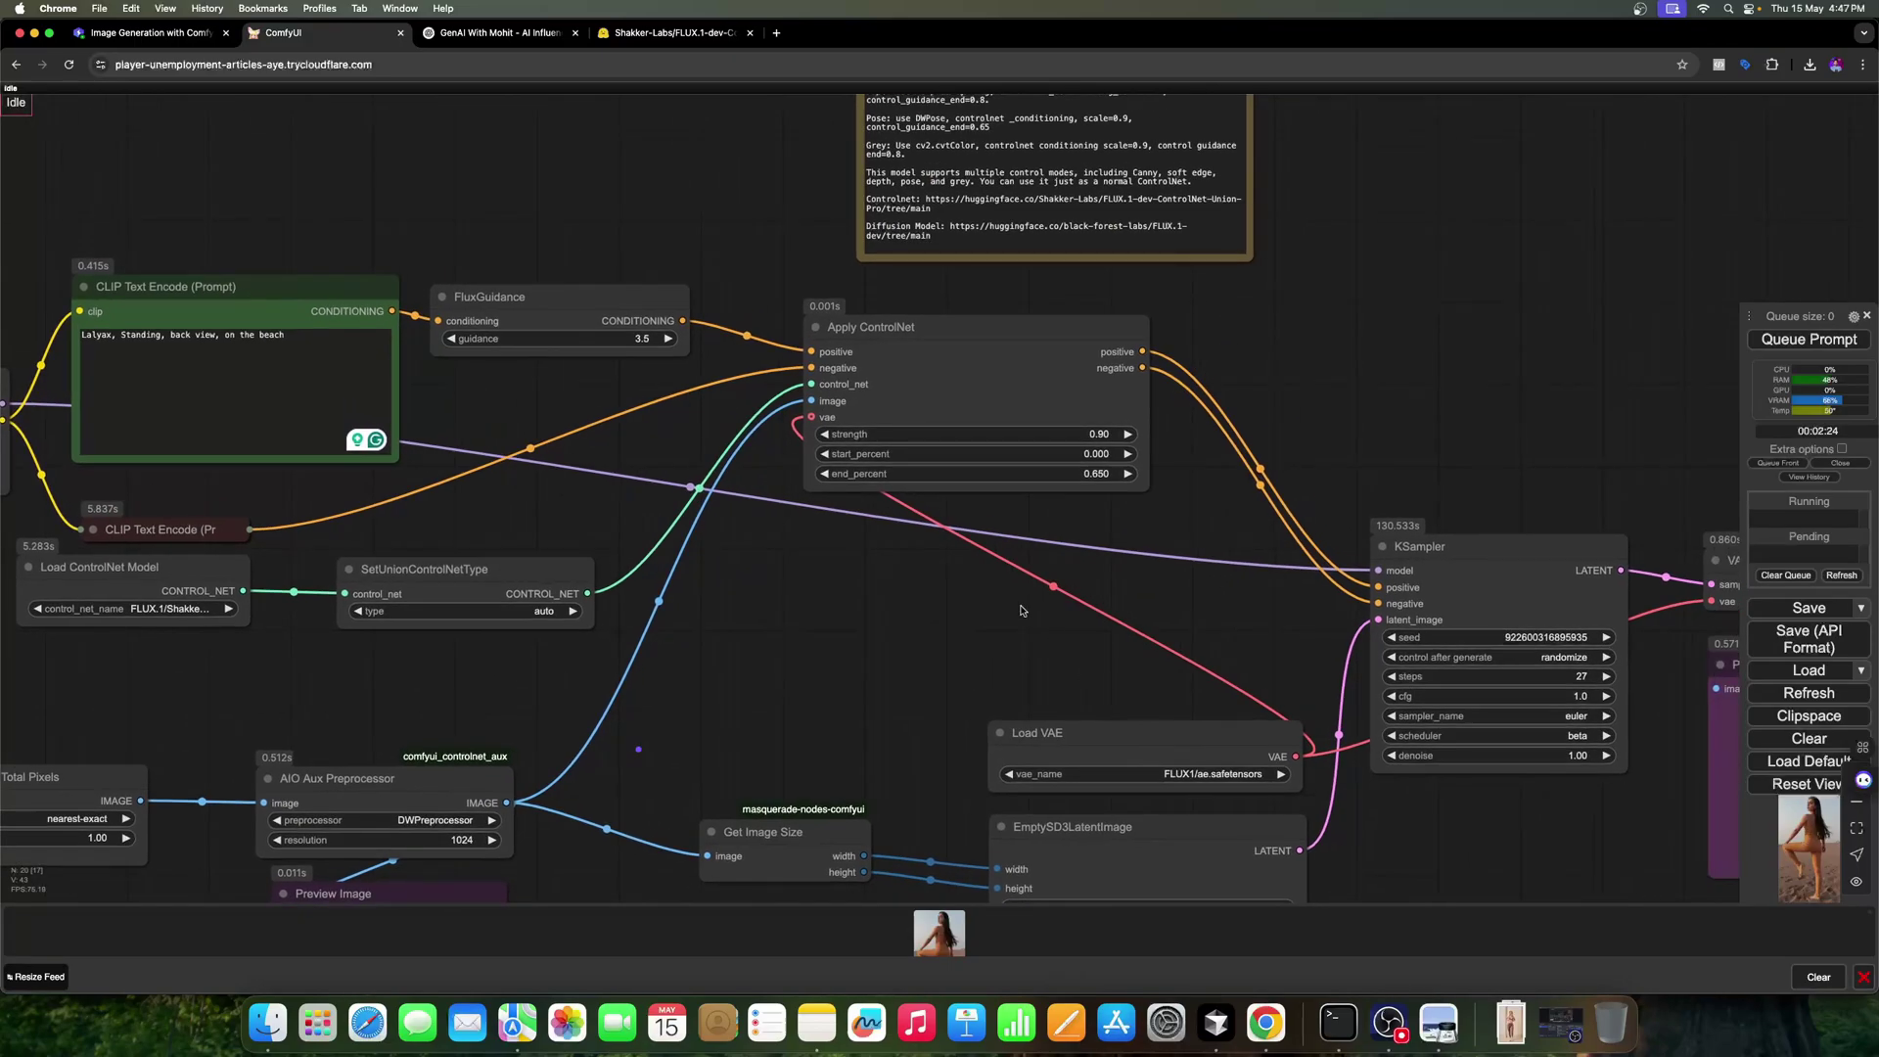
pyautogui.scroll(-3, 1196, 462)
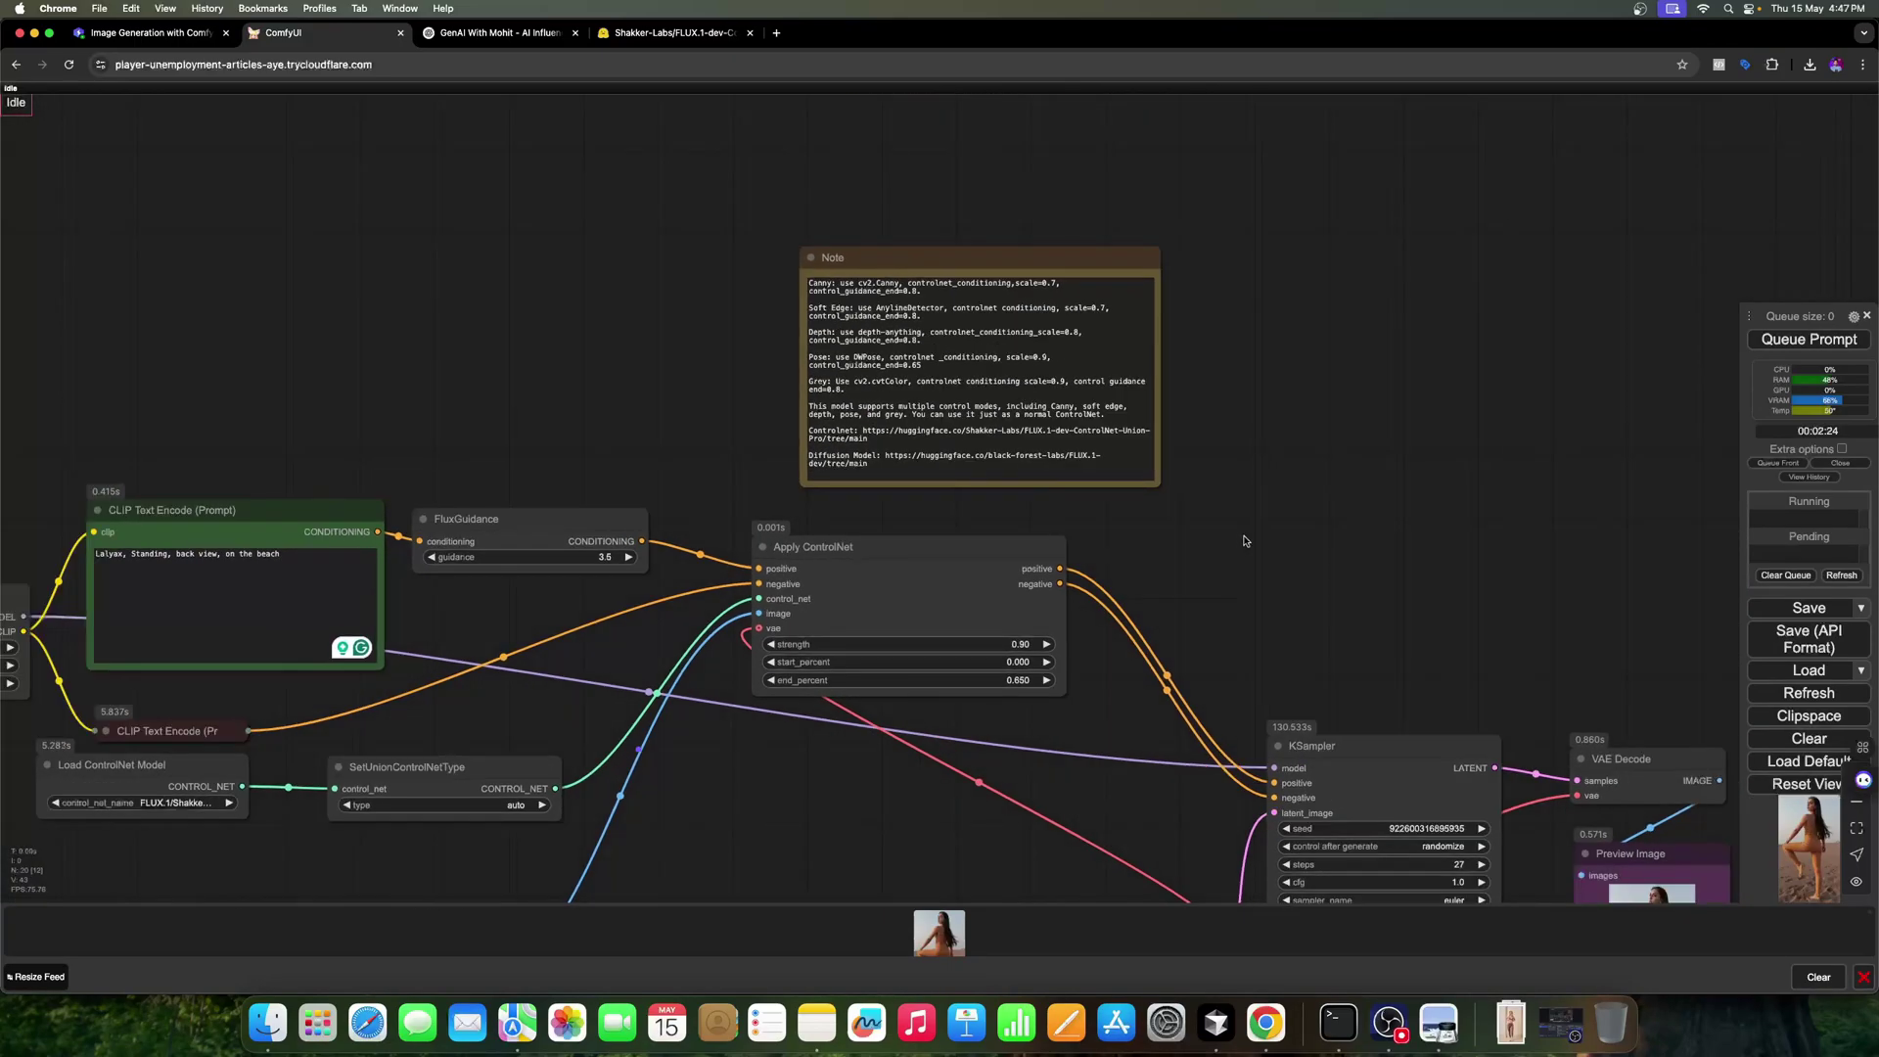
pyautogui.moveTo(957, 619); pyautogui.dragTo(1232, 419)
pyautogui.scroll(-3, 828, 617)
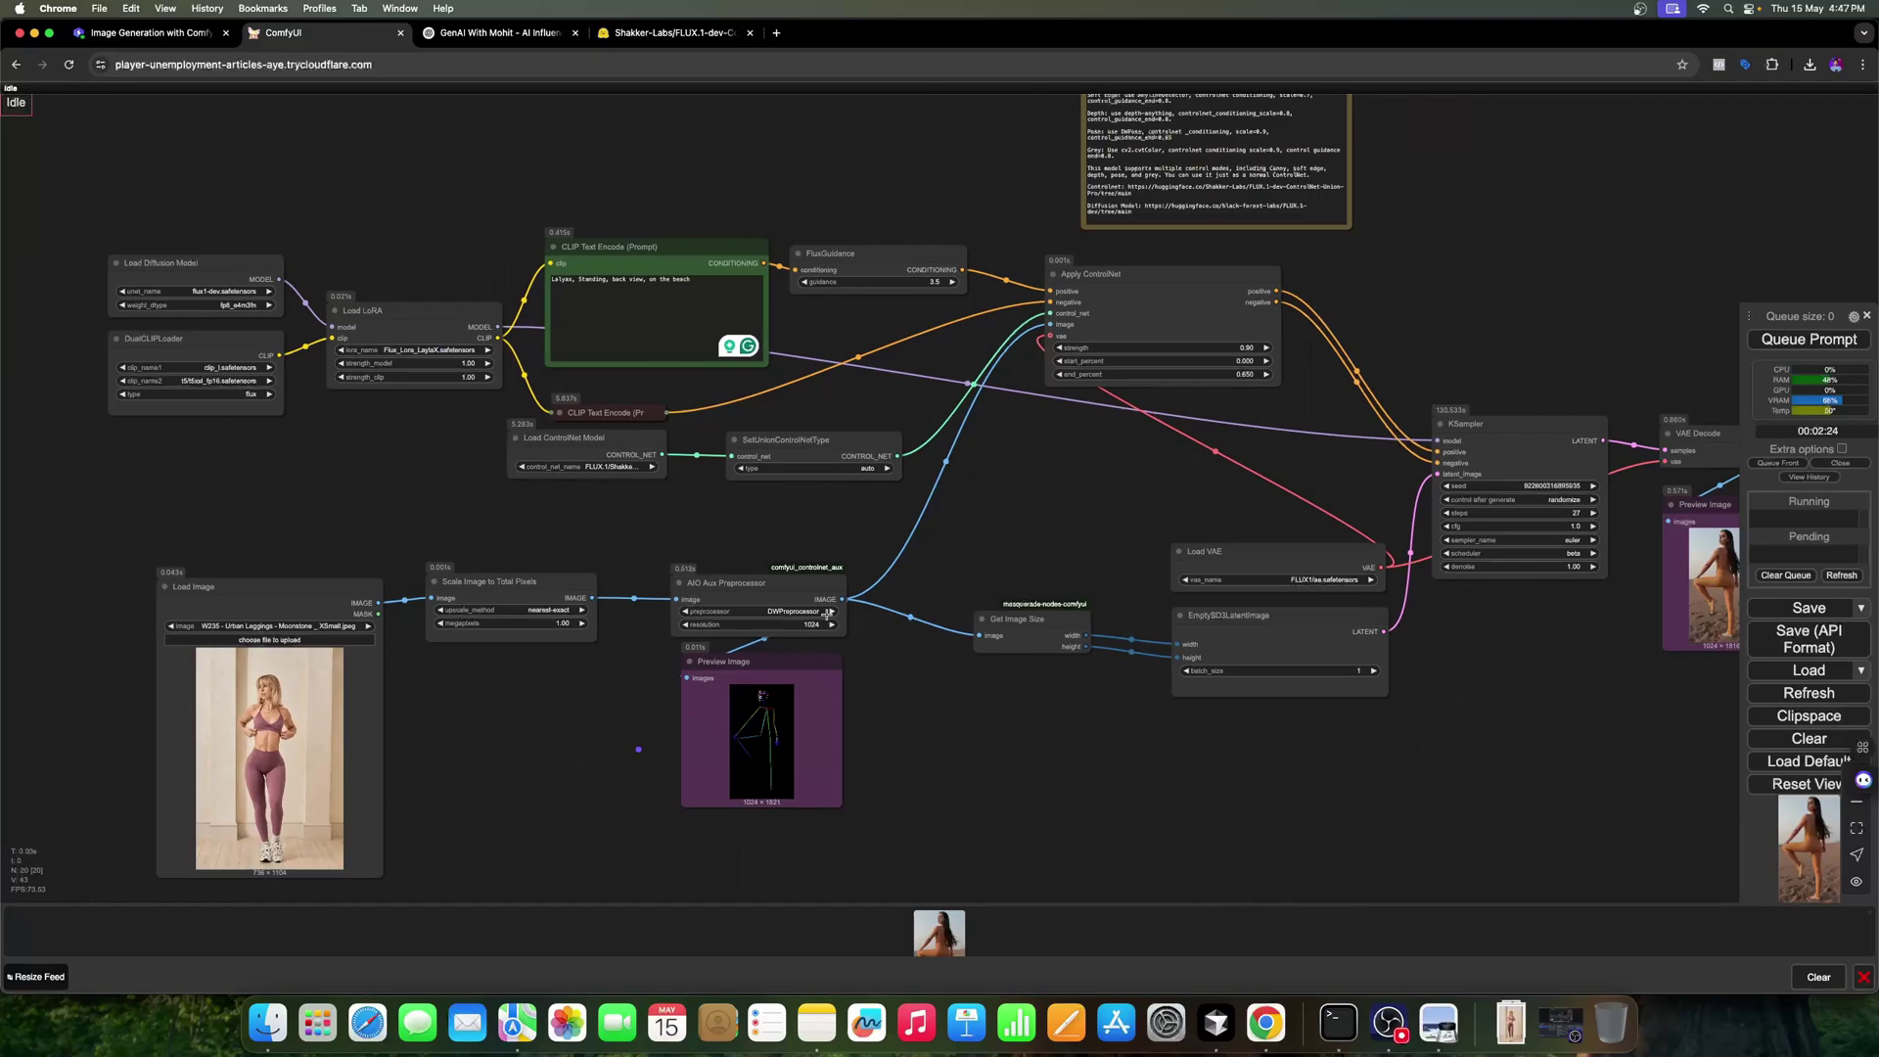
pyautogui.scroll(4, 788, 591)
pyautogui.click(785, 621)
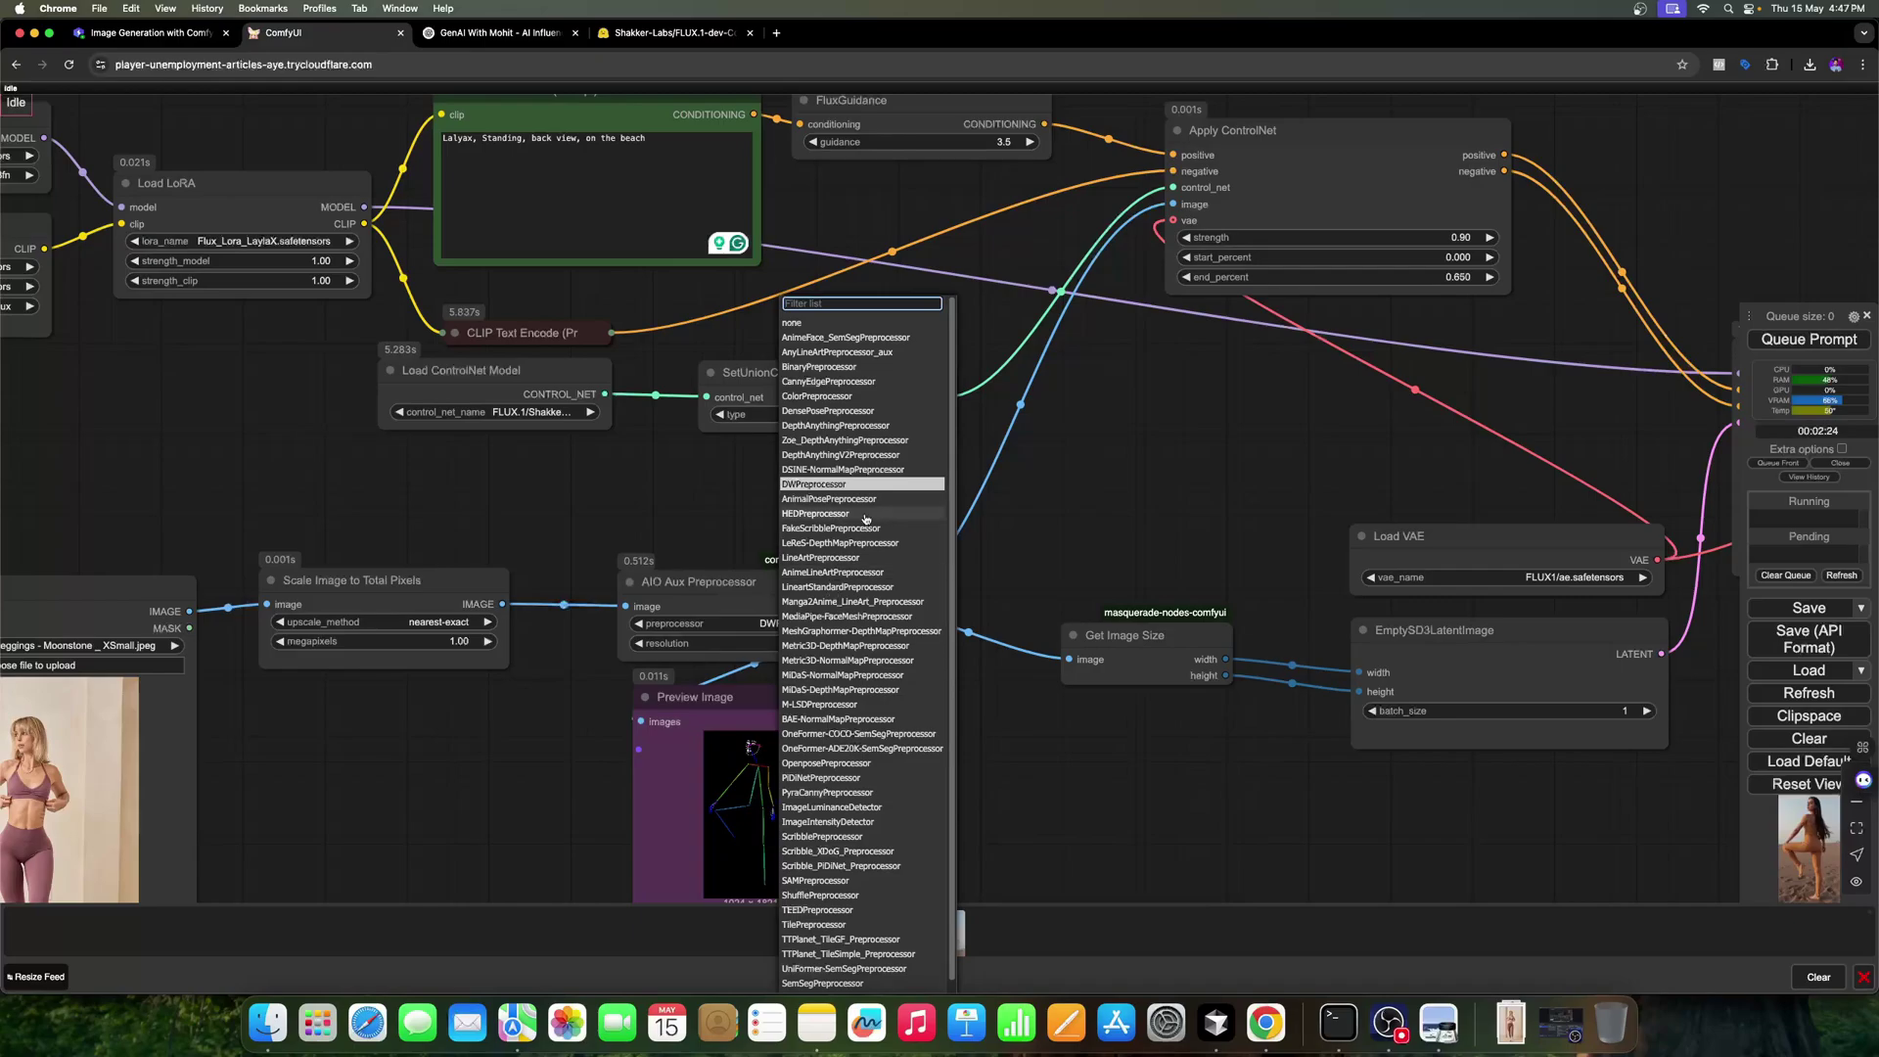
pyautogui.click(830, 764)
pyautogui.click(777, 627)
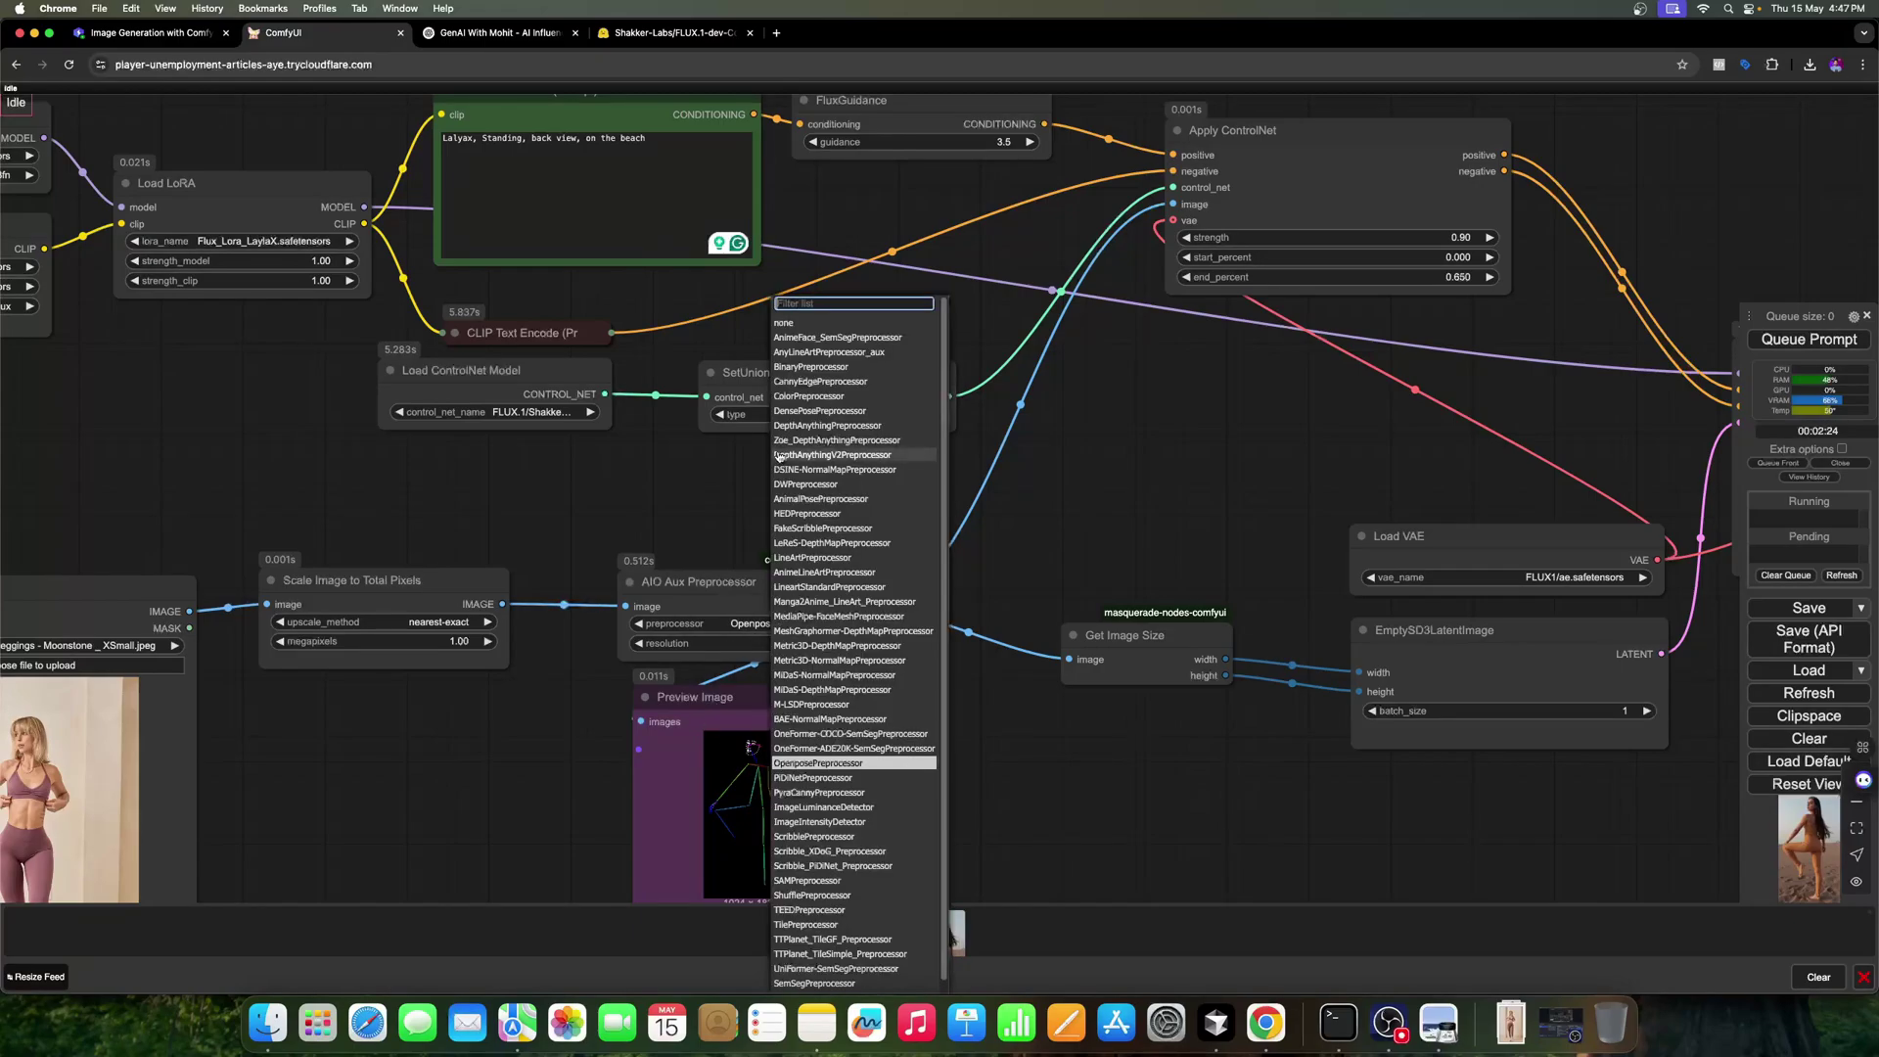
pyautogui.click(820, 489)
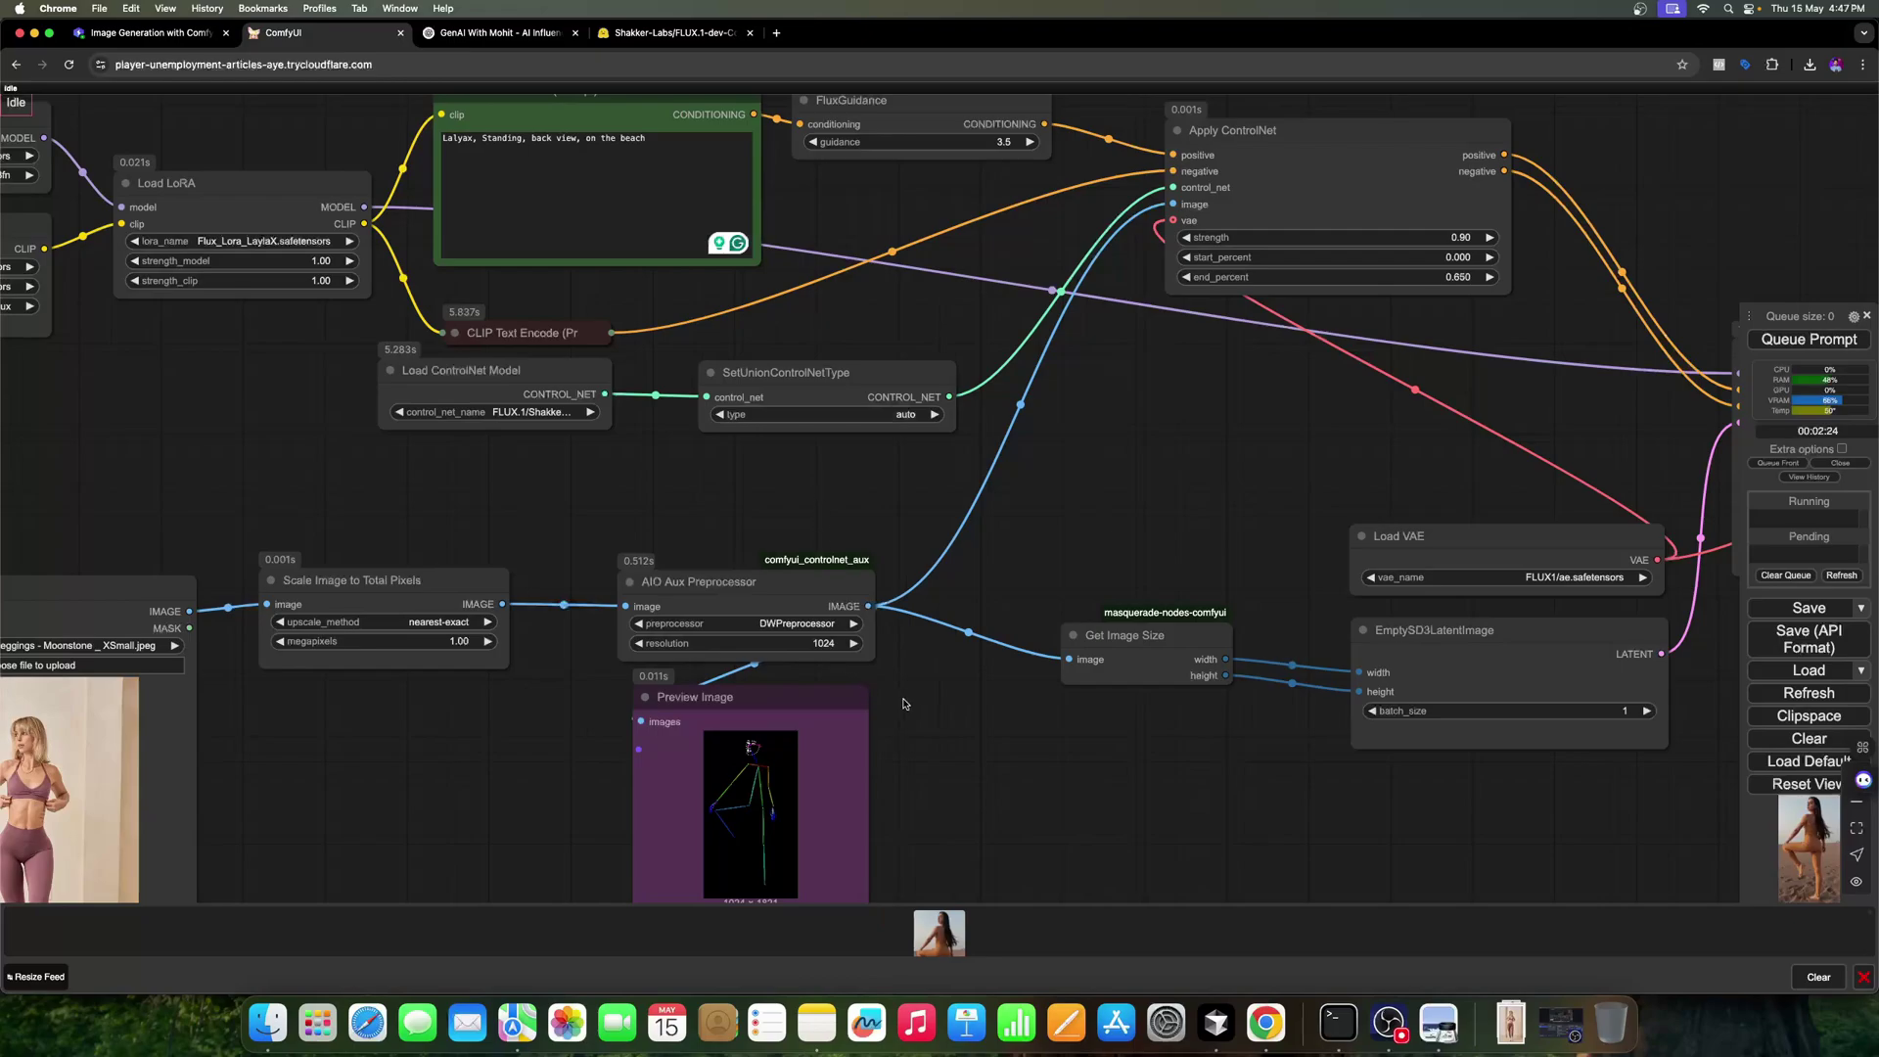
# Step: Look through the AIO Aux Preprocessor's list of preprocessors and close it without changing the selection
pyautogui.click(797, 622)
pyautogui.click(774, 623)
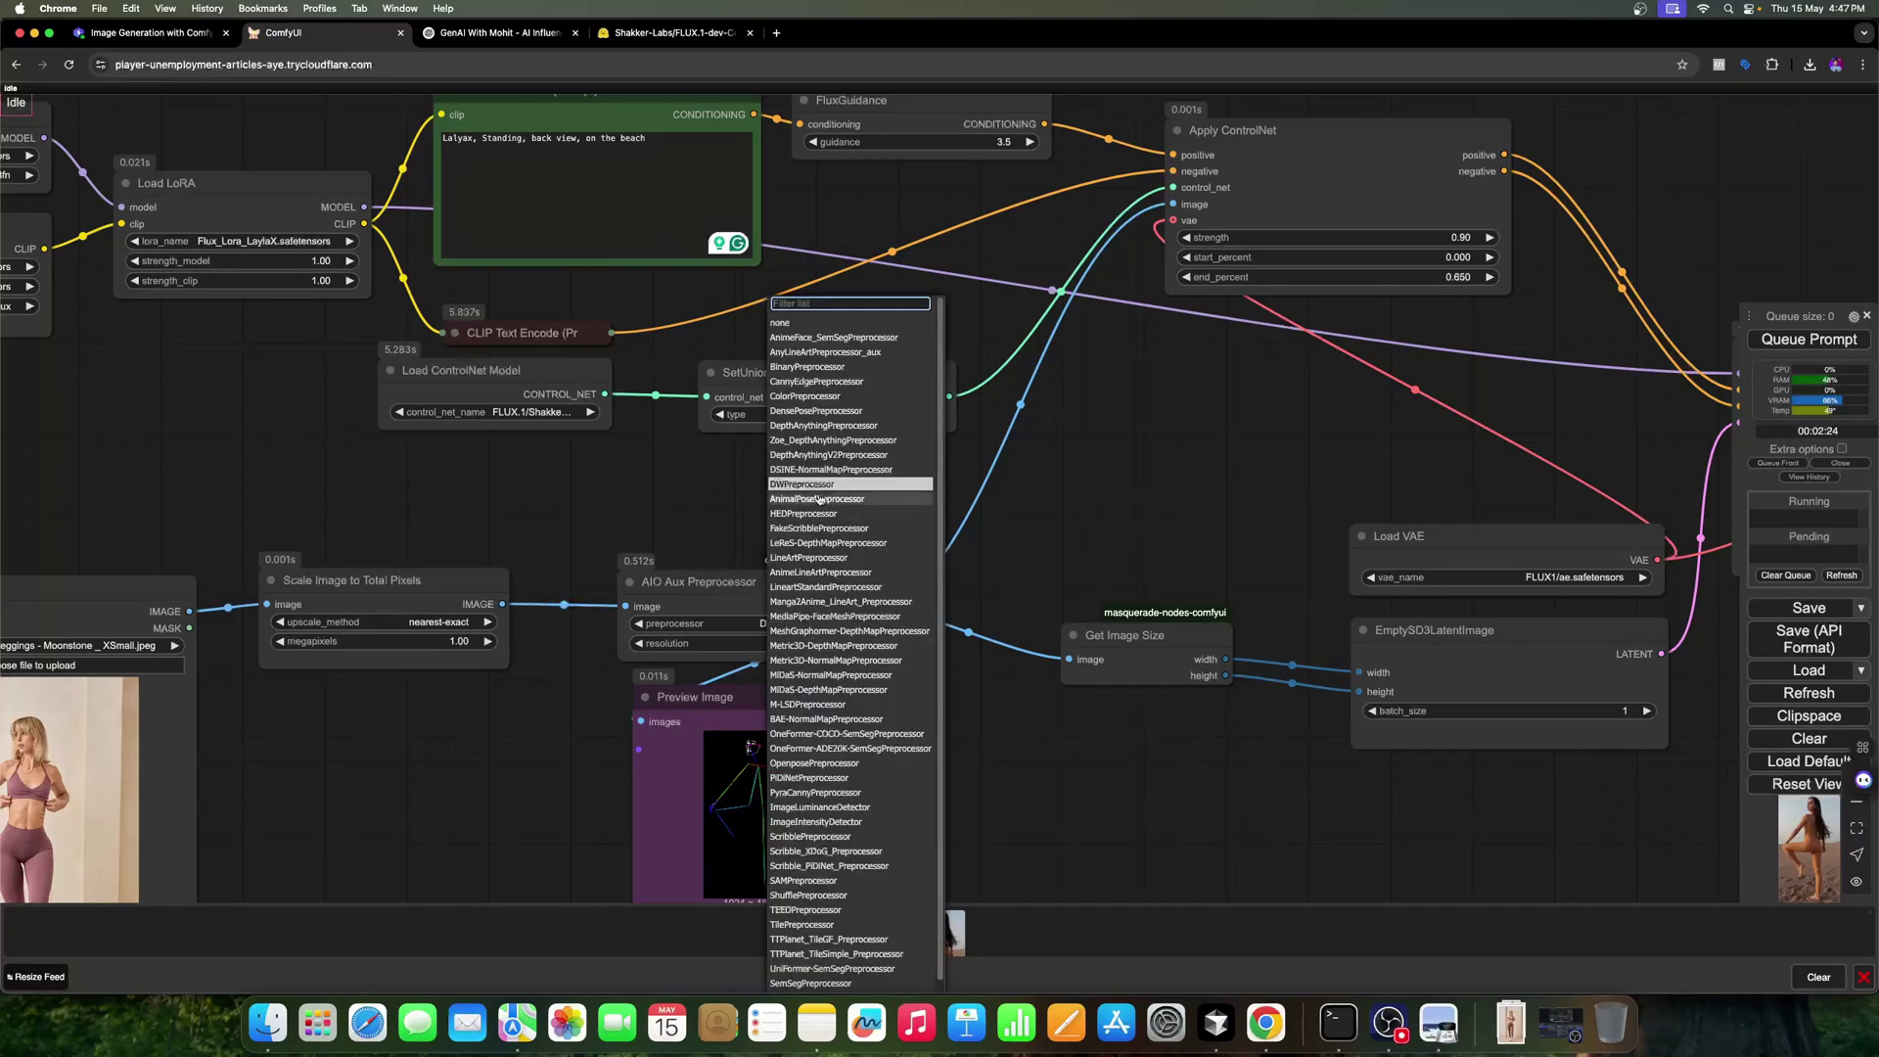
pyautogui.click(928, 512)
# Step: Read the Note's recommended settings for each control mode and compare them with Apply ControlNet's strength and percent values
pyautogui.moveTo(1003, 524); pyautogui.dragTo(741, 760)
pyautogui.scroll(5, 724, 685)
pyautogui.hscroll(5, 724, 685)
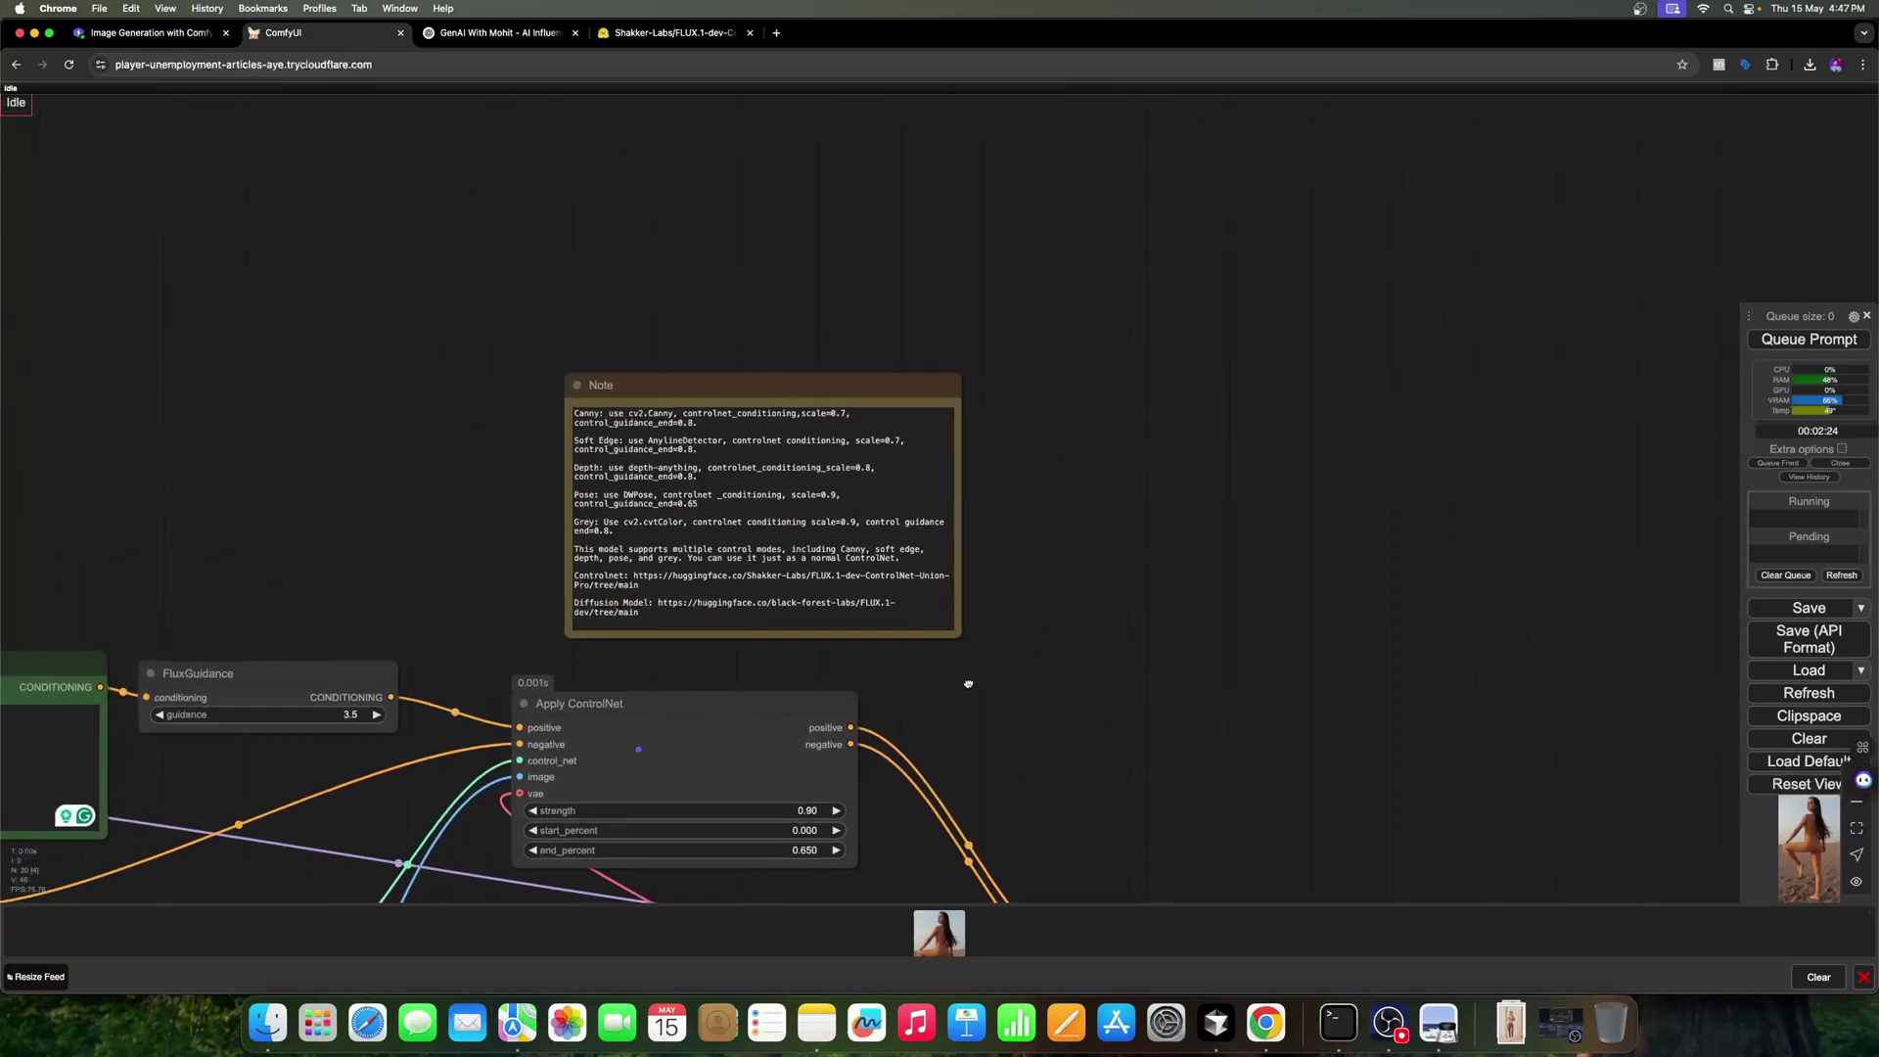
pyautogui.scroll(5, 1062, 519)
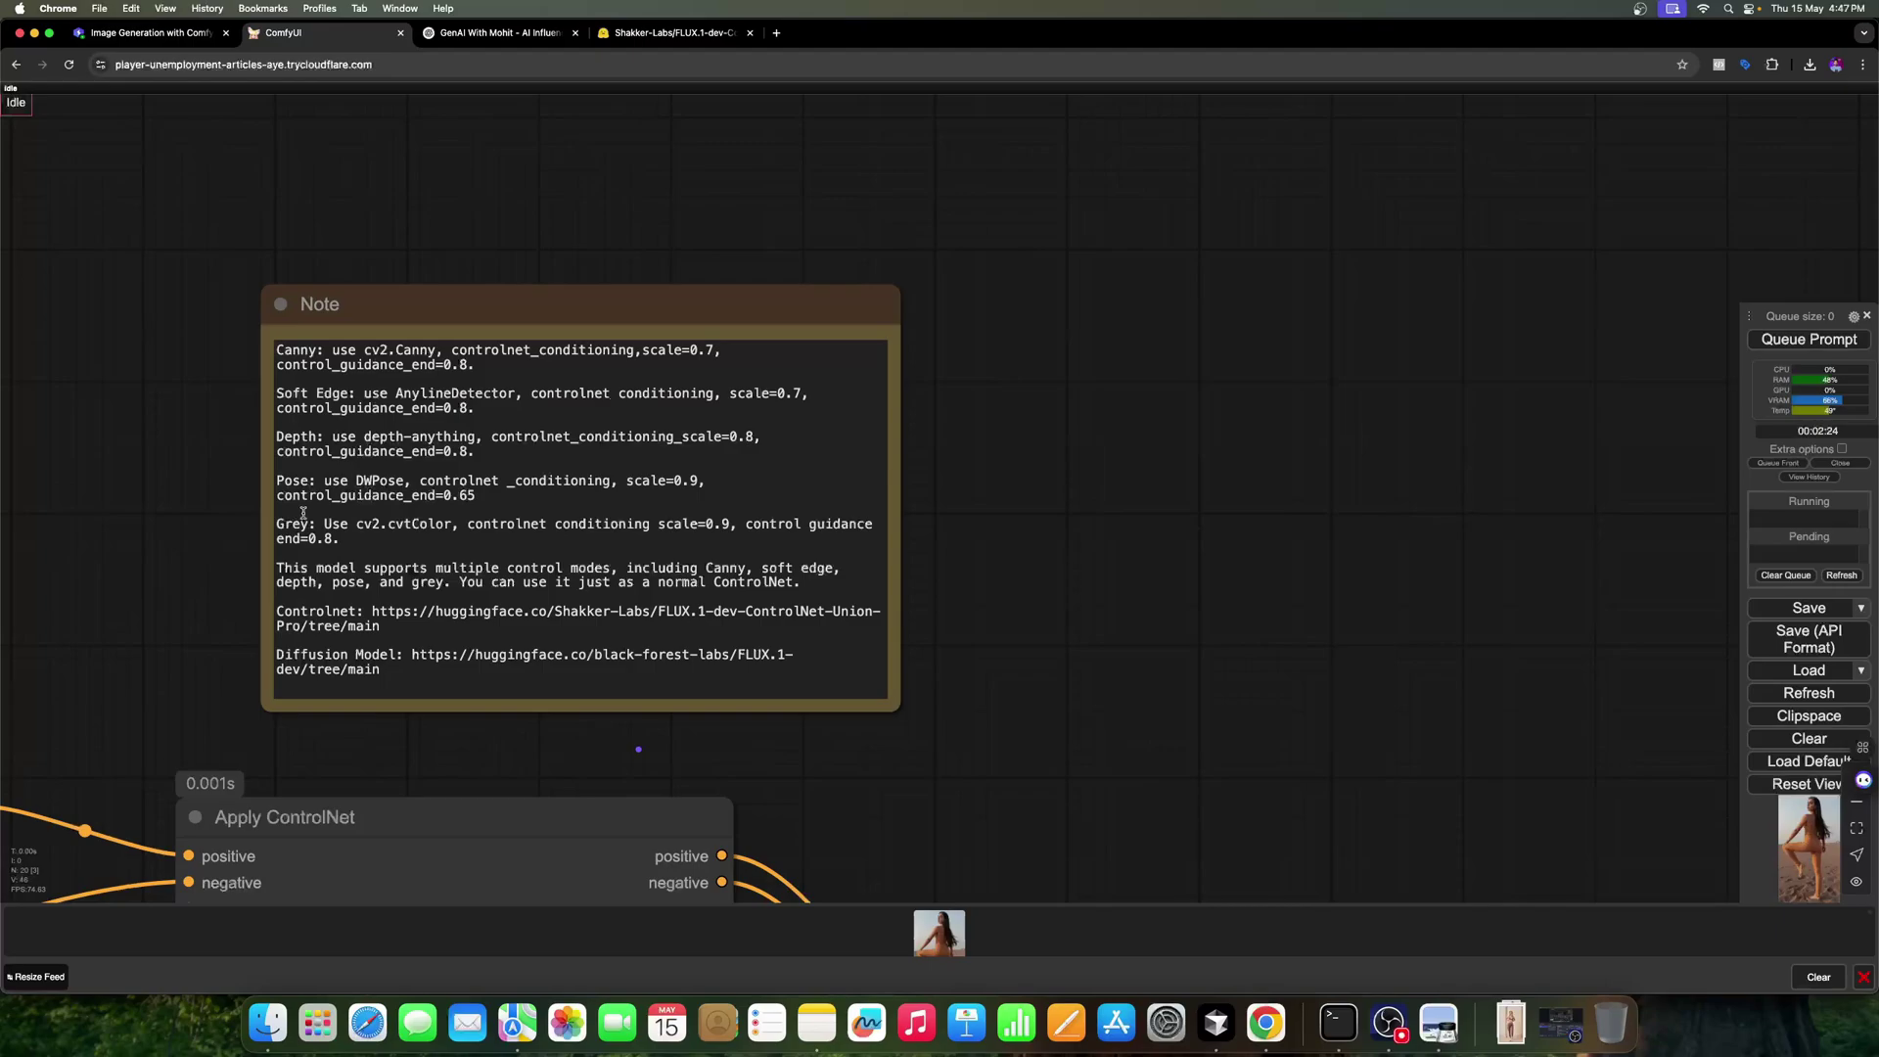
pyautogui.scroll(-10, 804, 823)
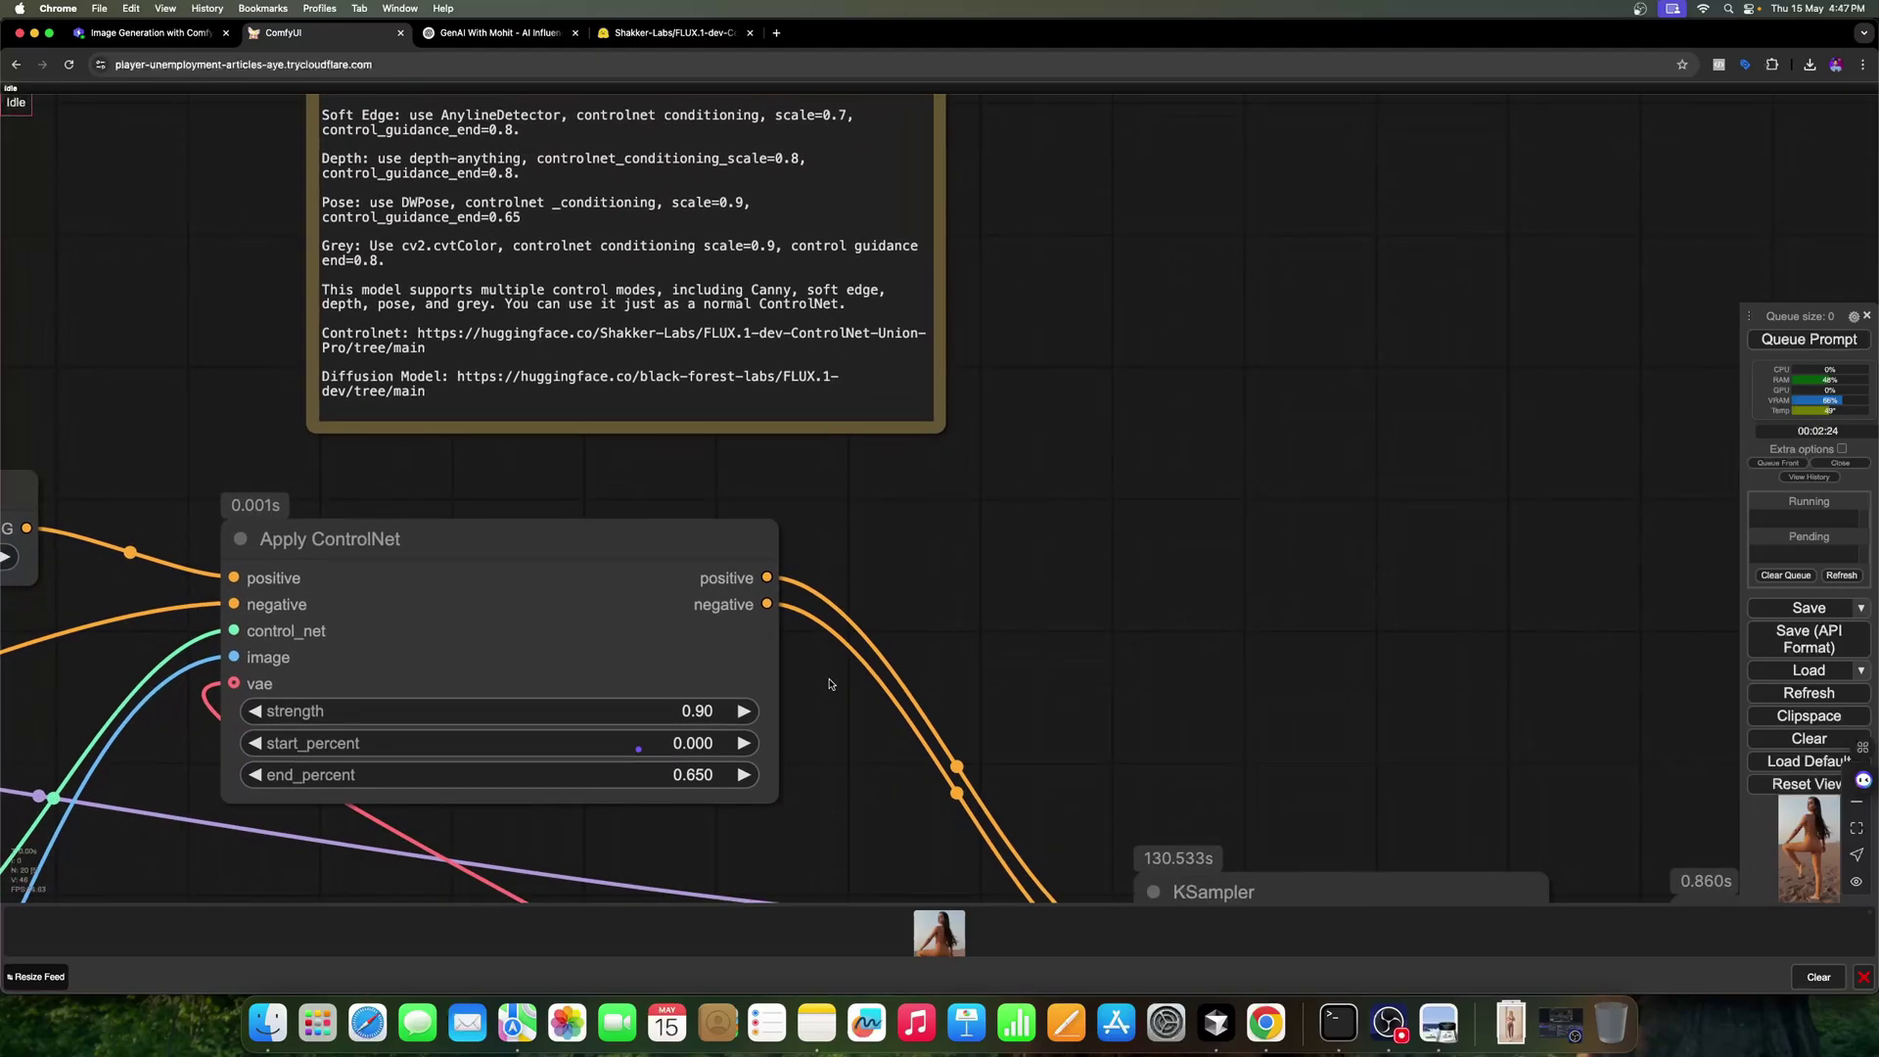
pyautogui.scroll(1, 846, 472)
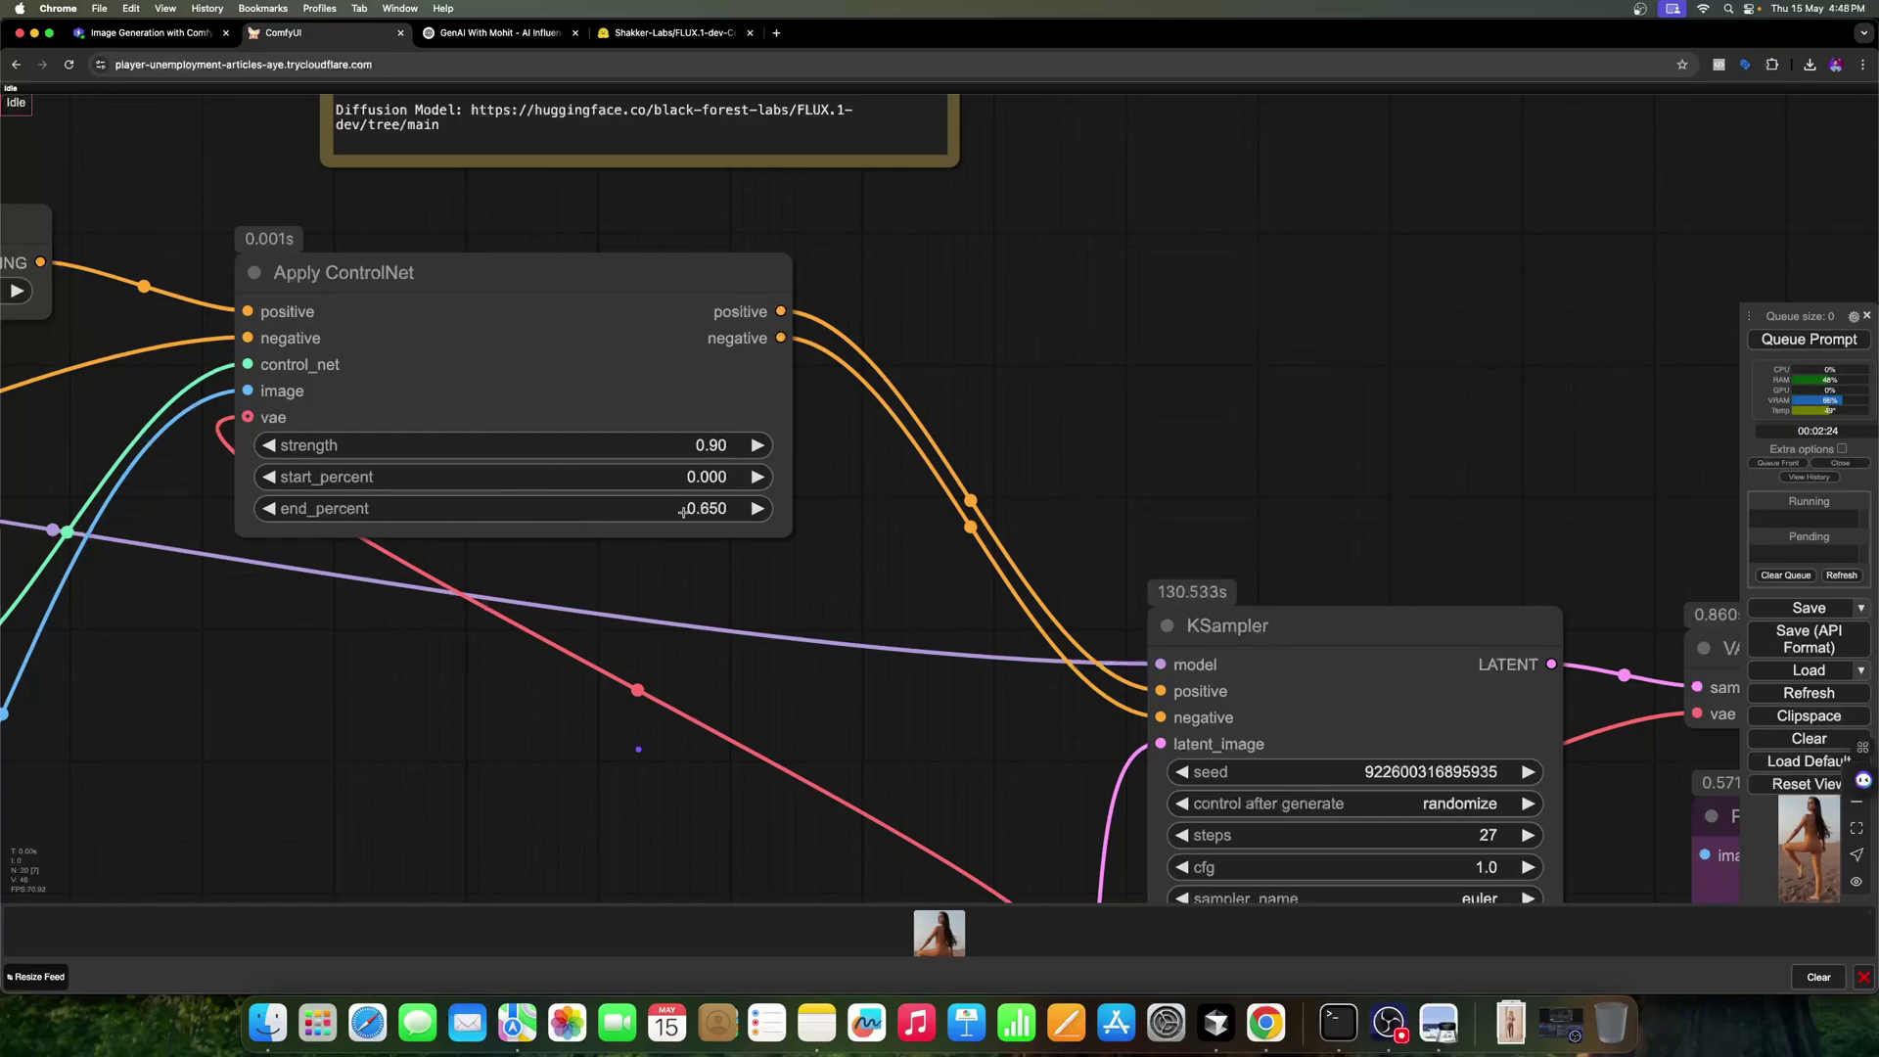
pyautogui.scroll(-3, 848, 657)
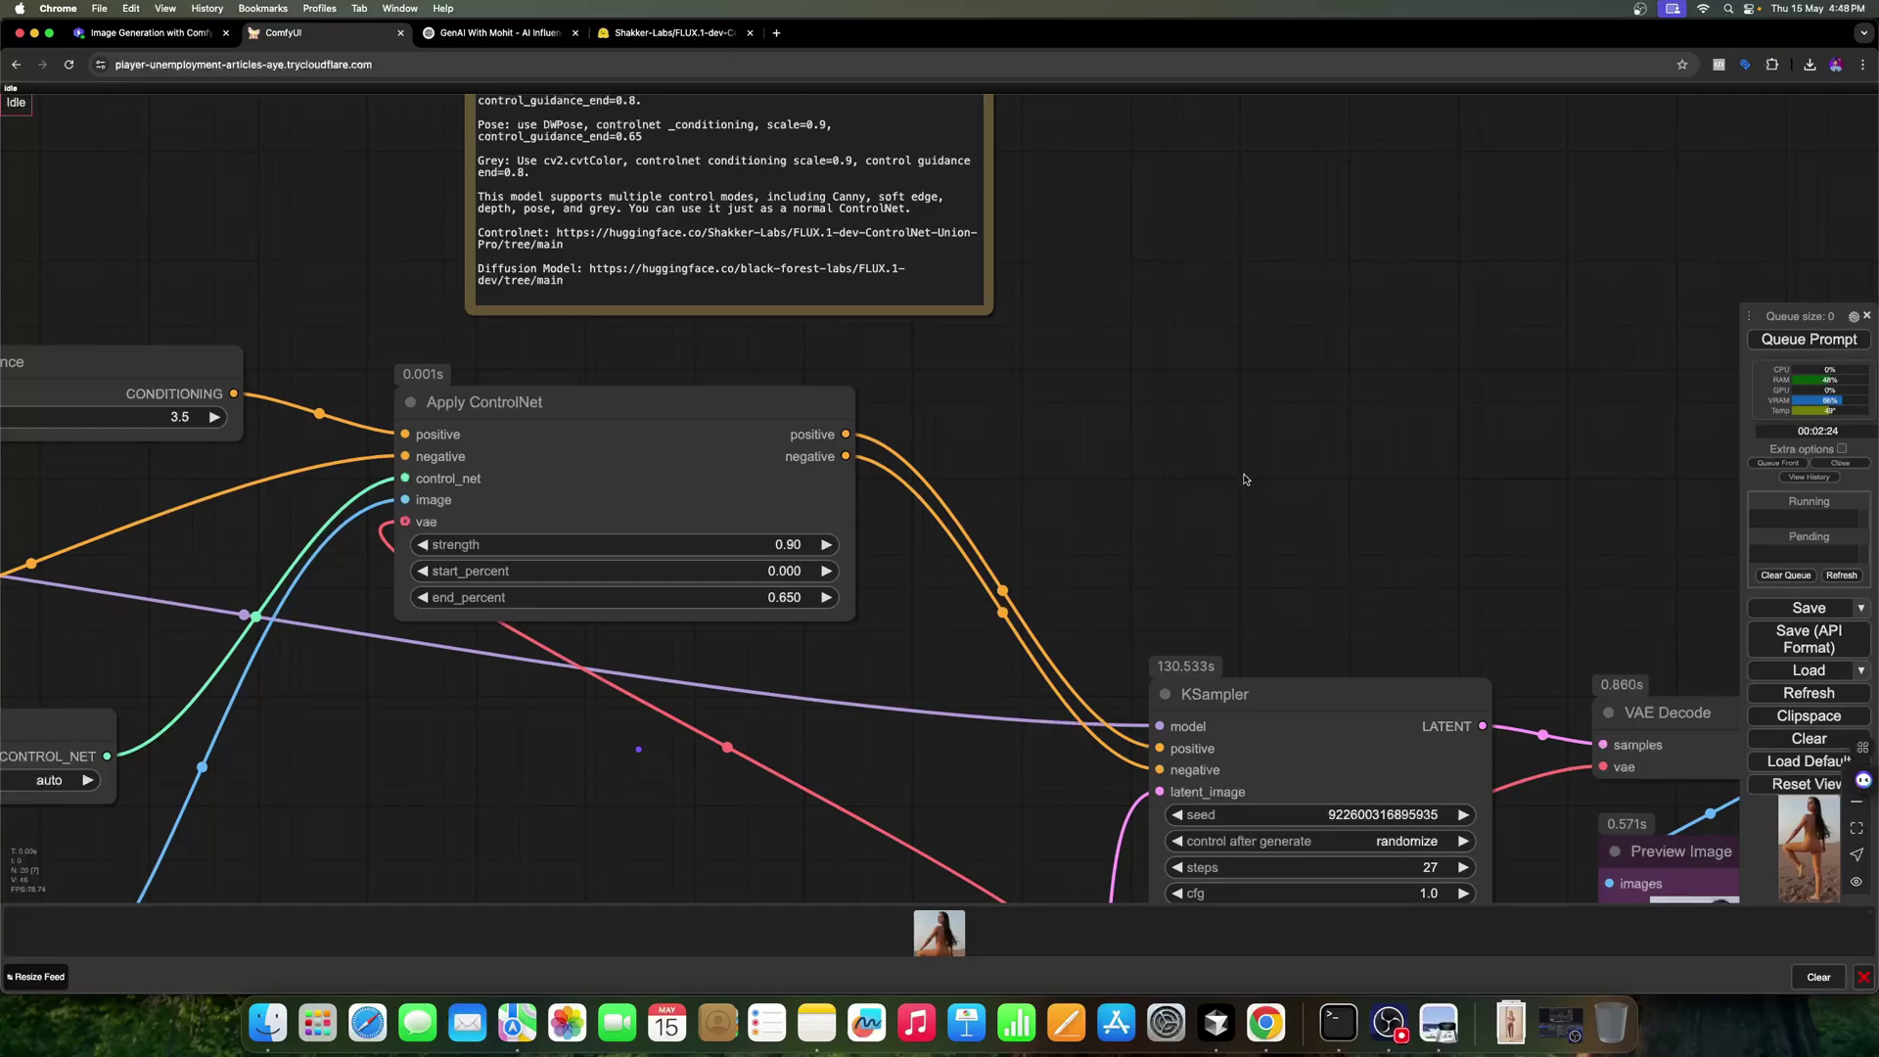
pyautogui.moveTo(901, 565); pyautogui.dragTo(957, 578)
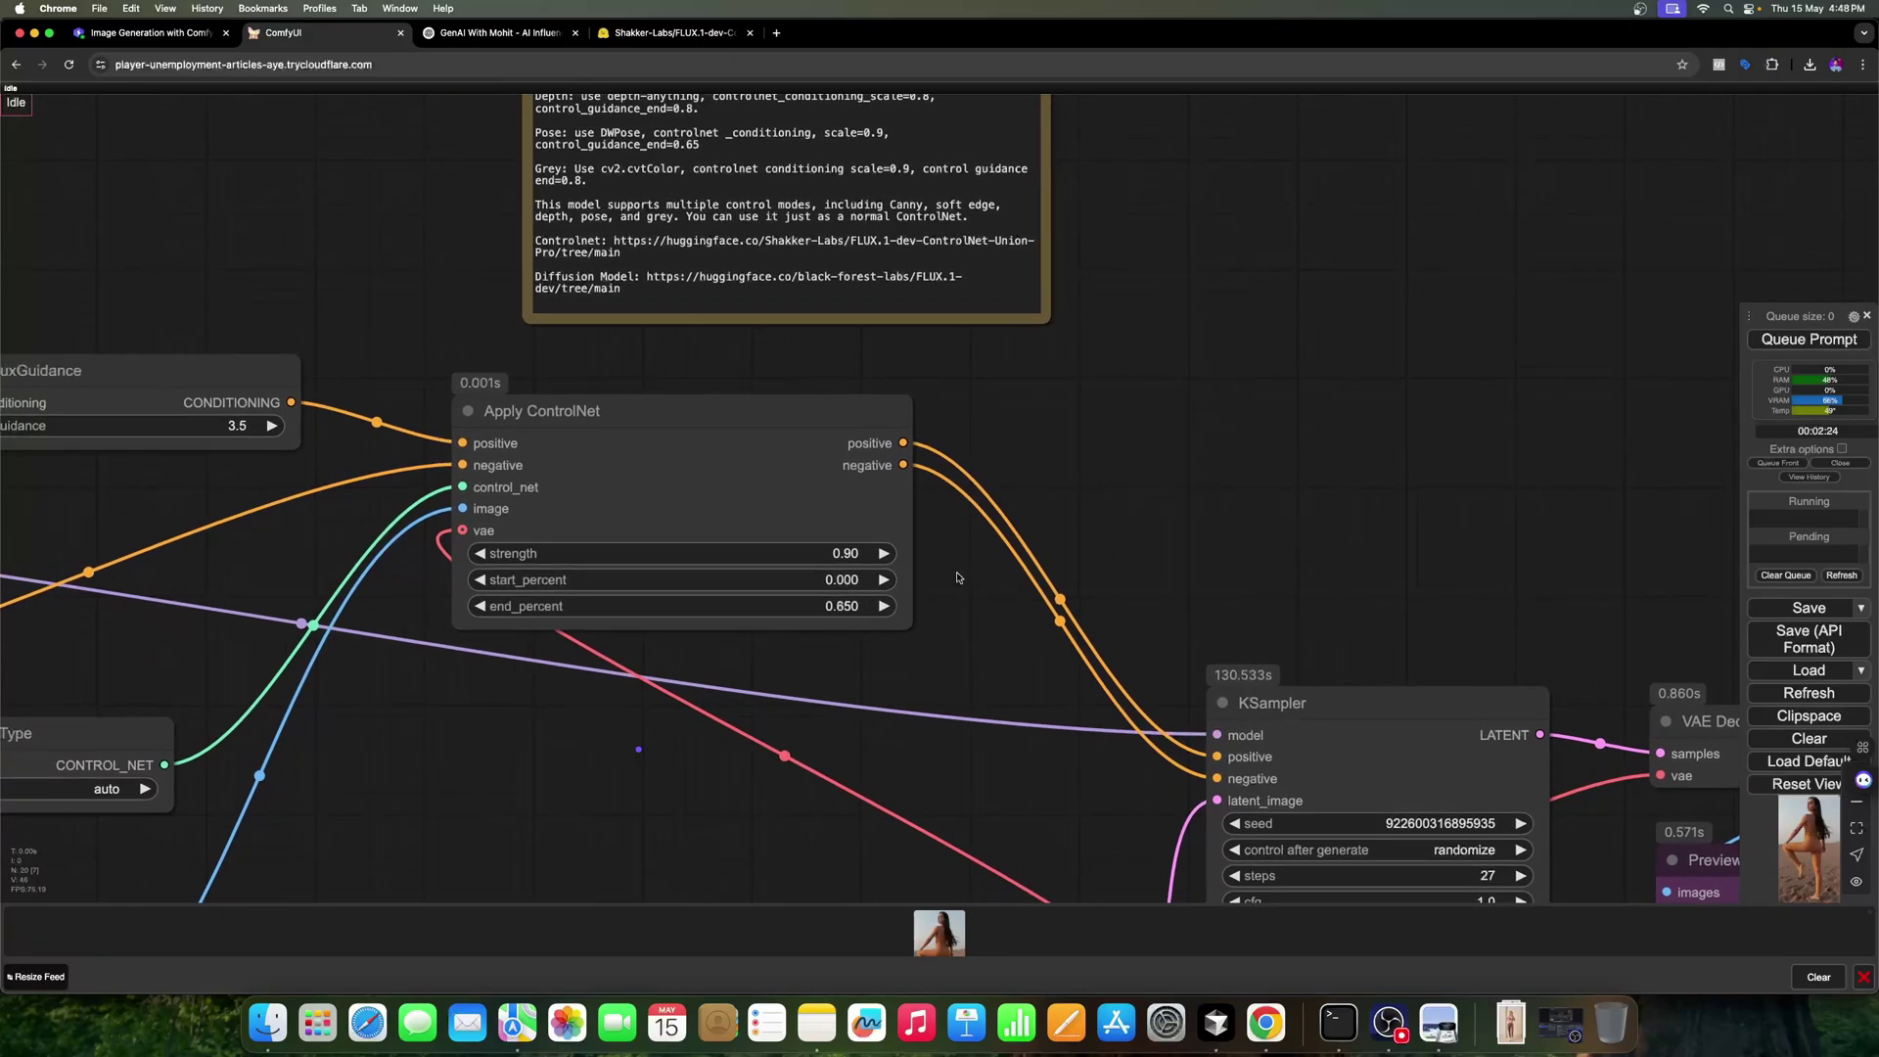
pyautogui.moveTo(959, 577); pyautogui.dragTo(1431, 606)
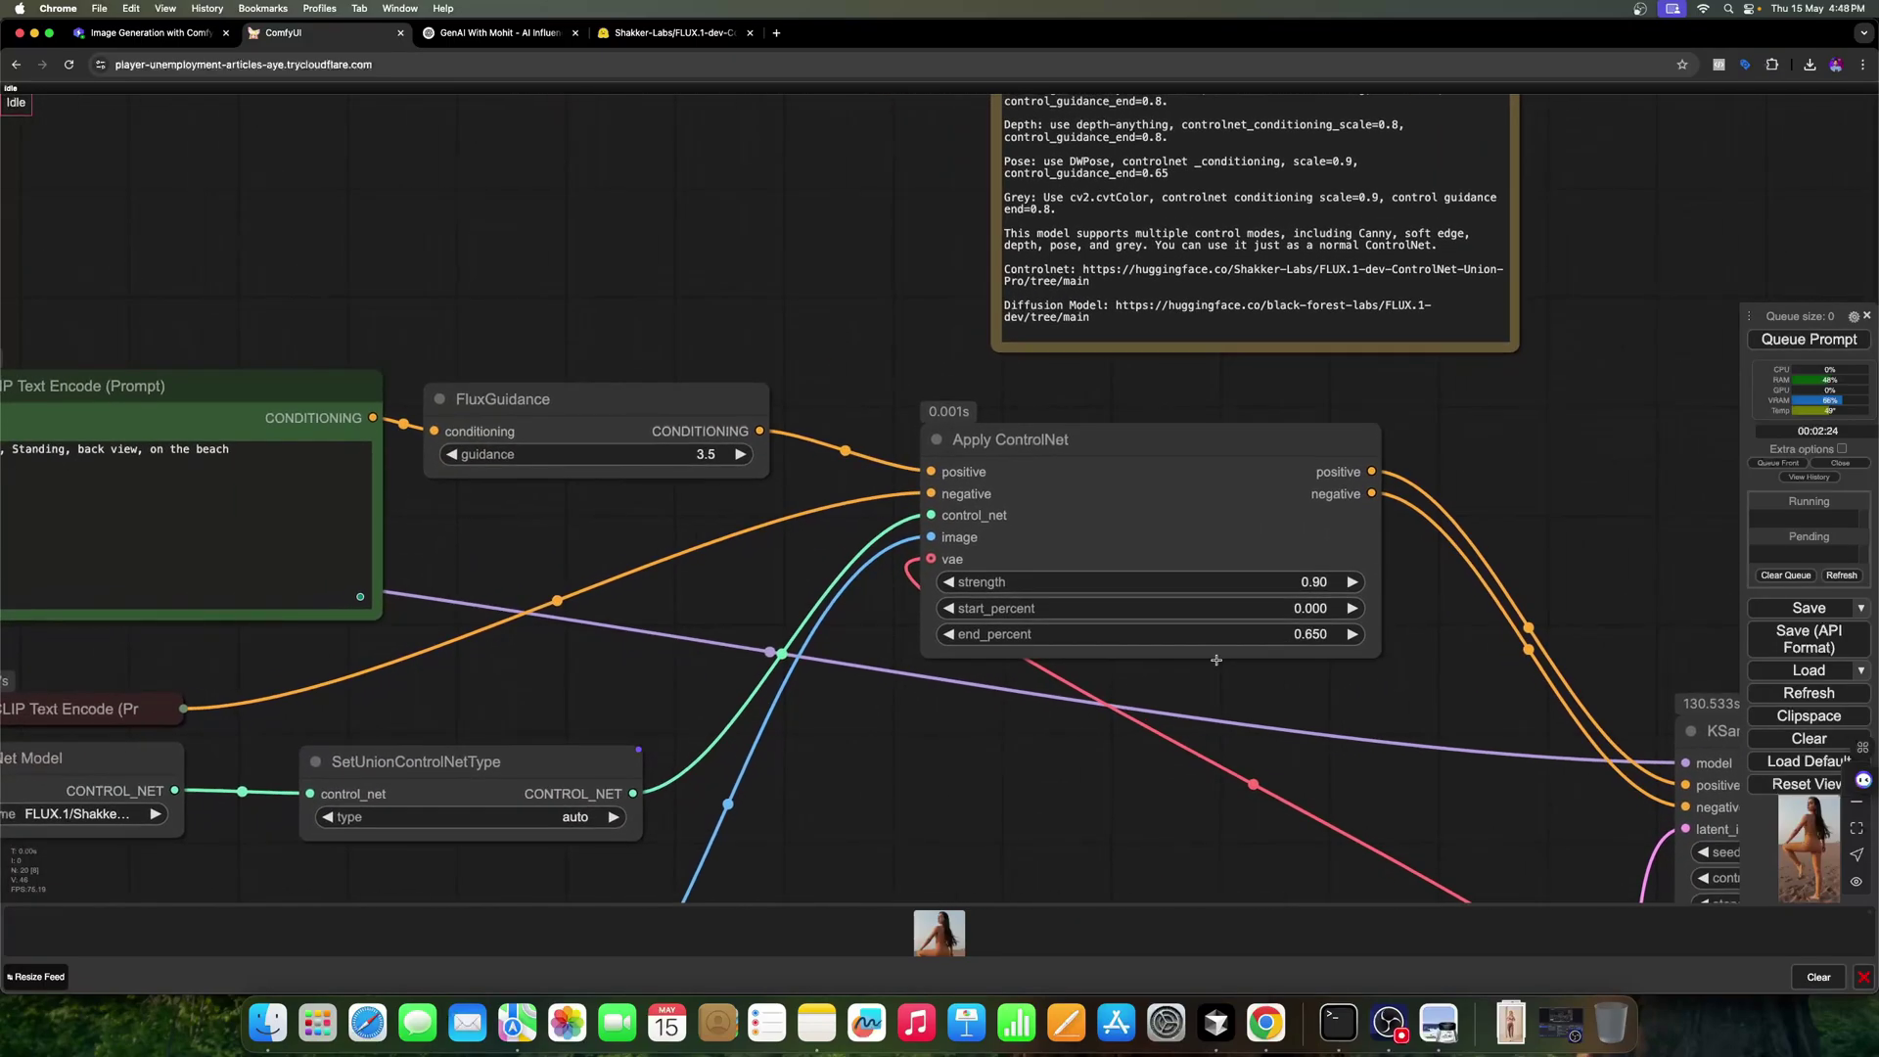
# Step: Queue the workflow with the prompt "Lalyax, Standing, back view, on the beach" and the 0.90 strength, 0.650 end_percent ControlNet settings
pyautogui.moveTo(407, 336); pyautogui.dragTo(1236, 353)
pyautogui.moveTo(442, 484); pyautogui.dragTo(149, 332)
pyautogui.hscroll(3, 1322, 707)
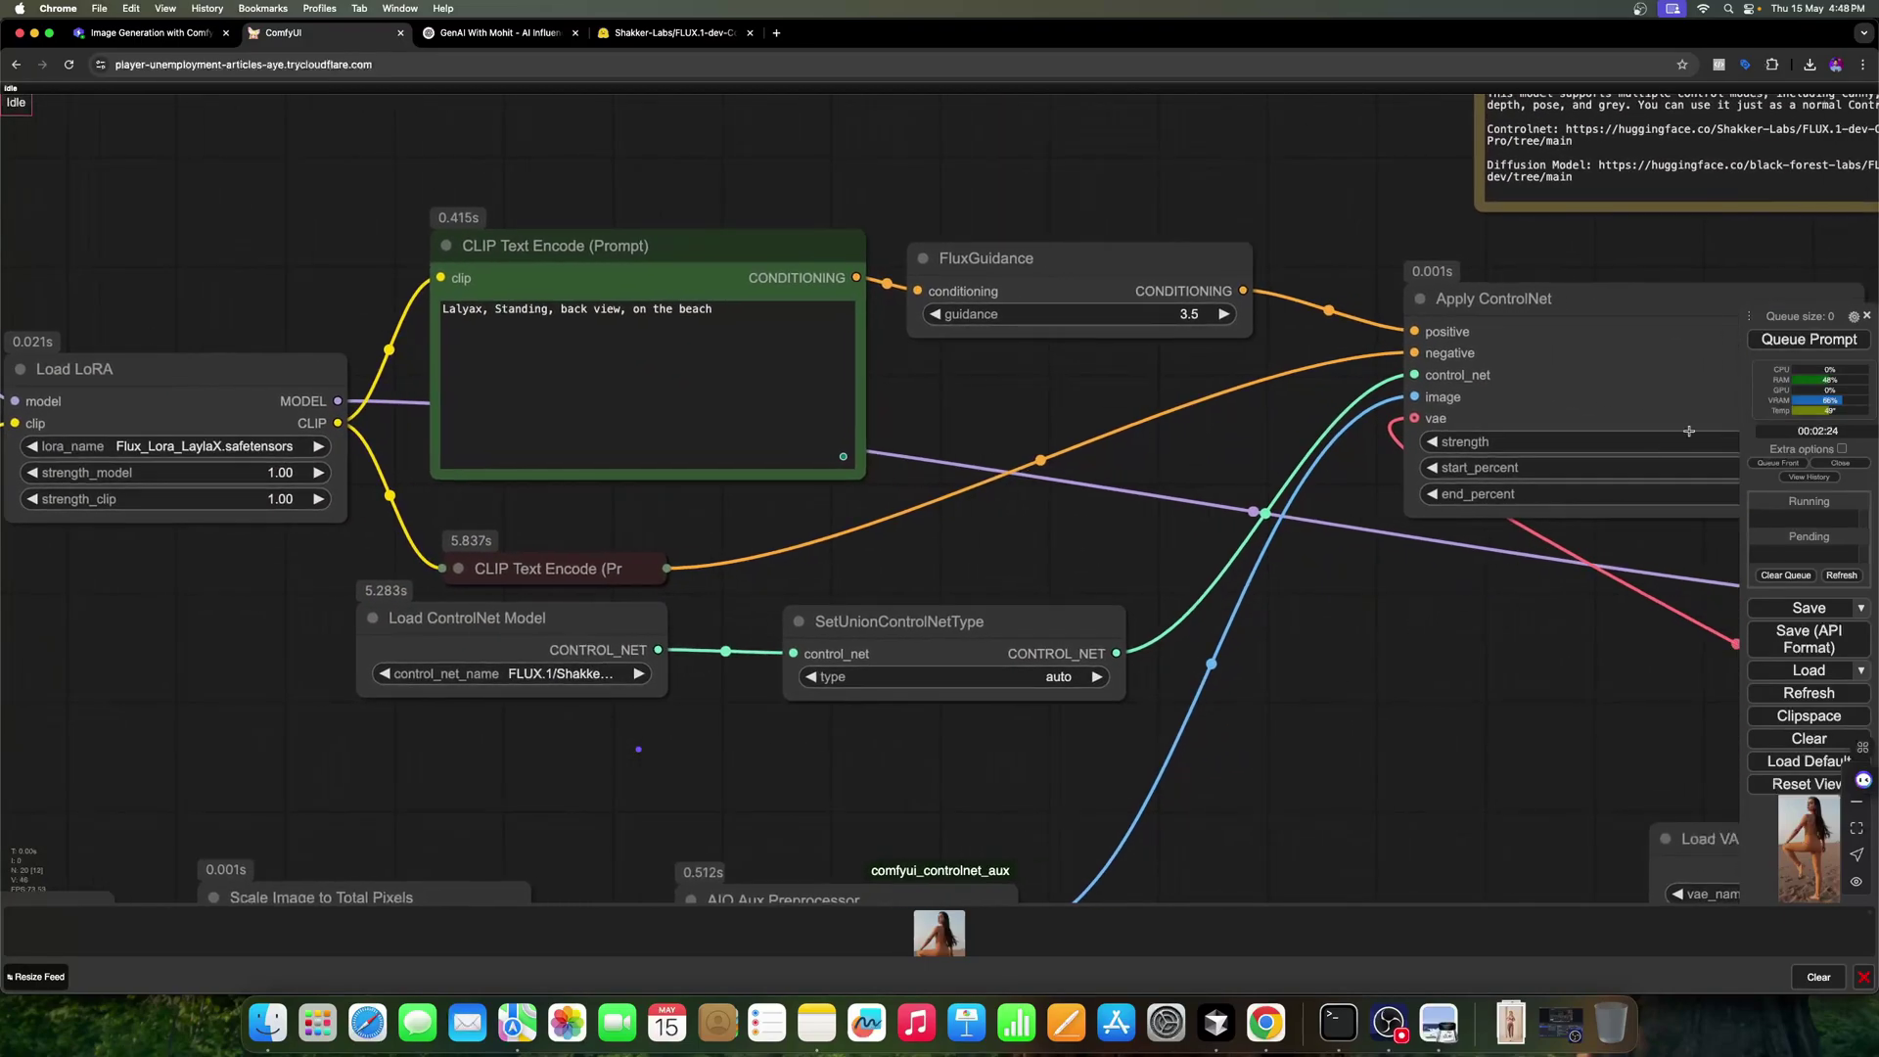
pyautogui.moveTo(1525, 629); pyautogui.dragTo(1357, 669)
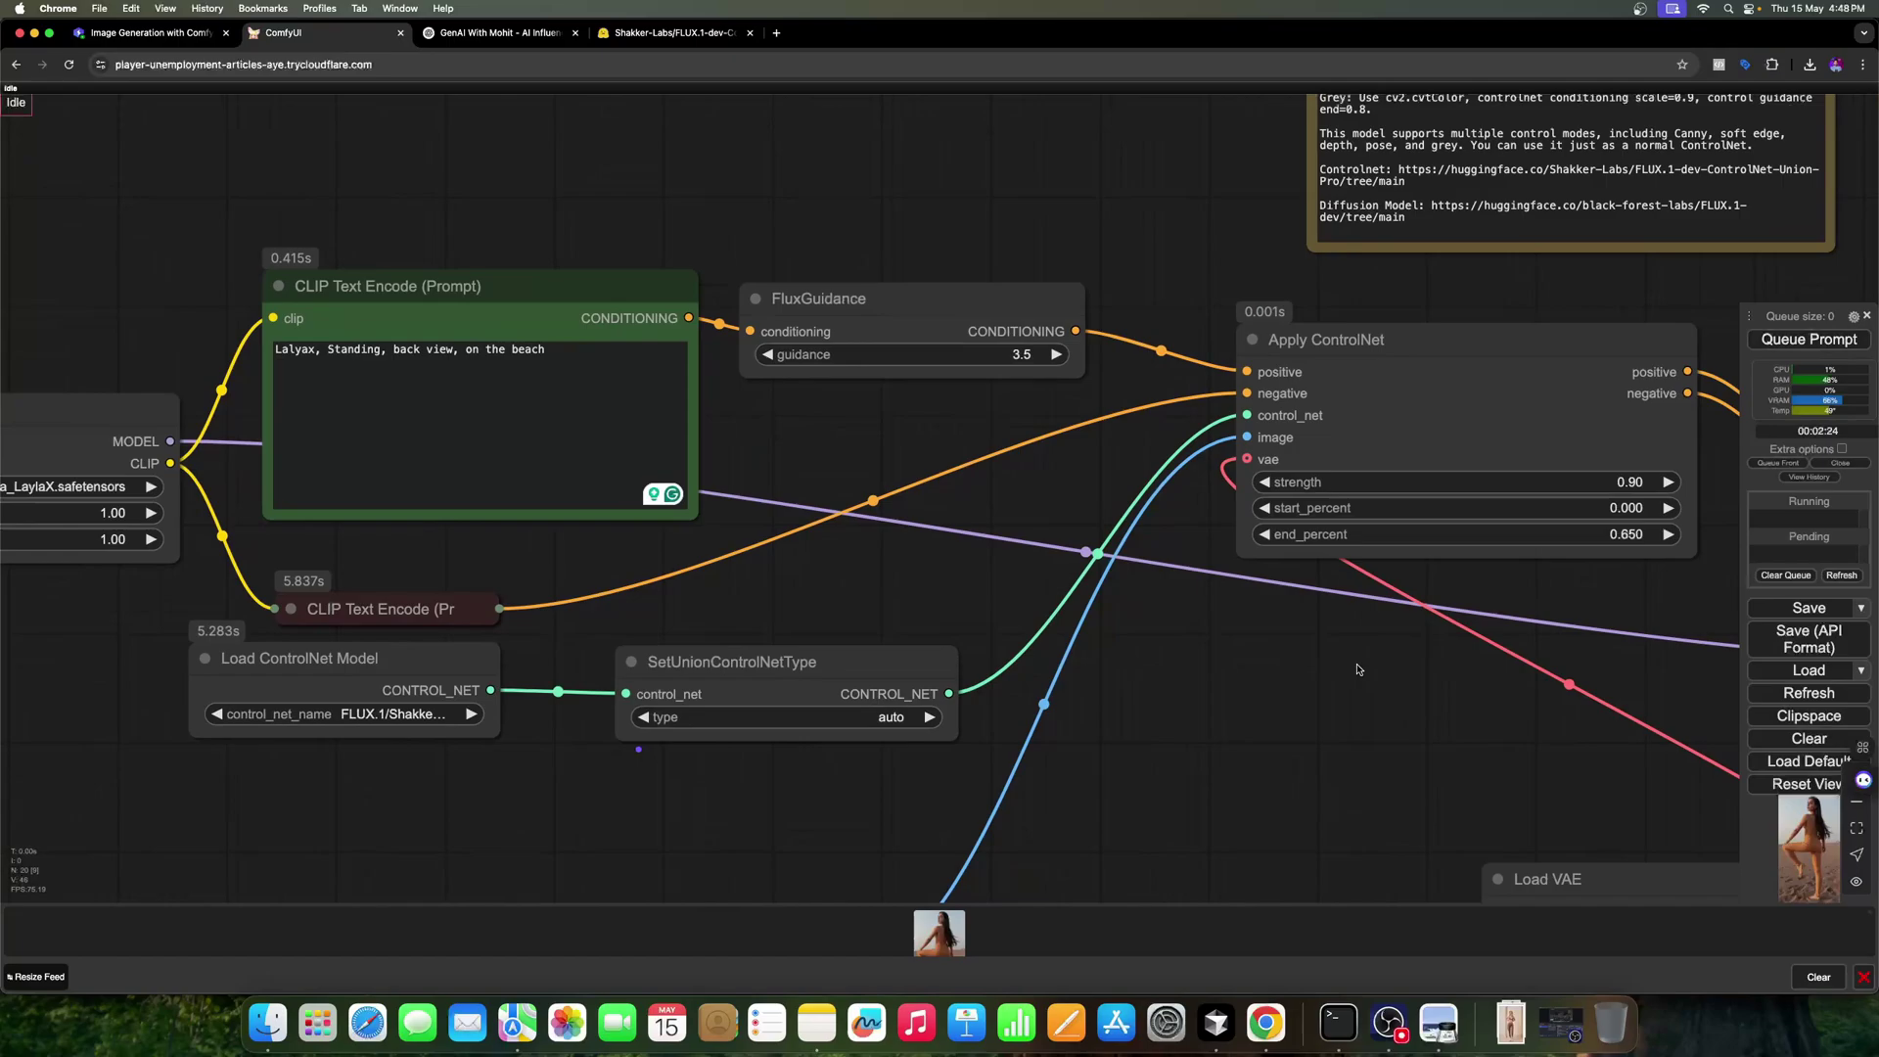
pyautogui.hotkey('ctrl', 'Return')
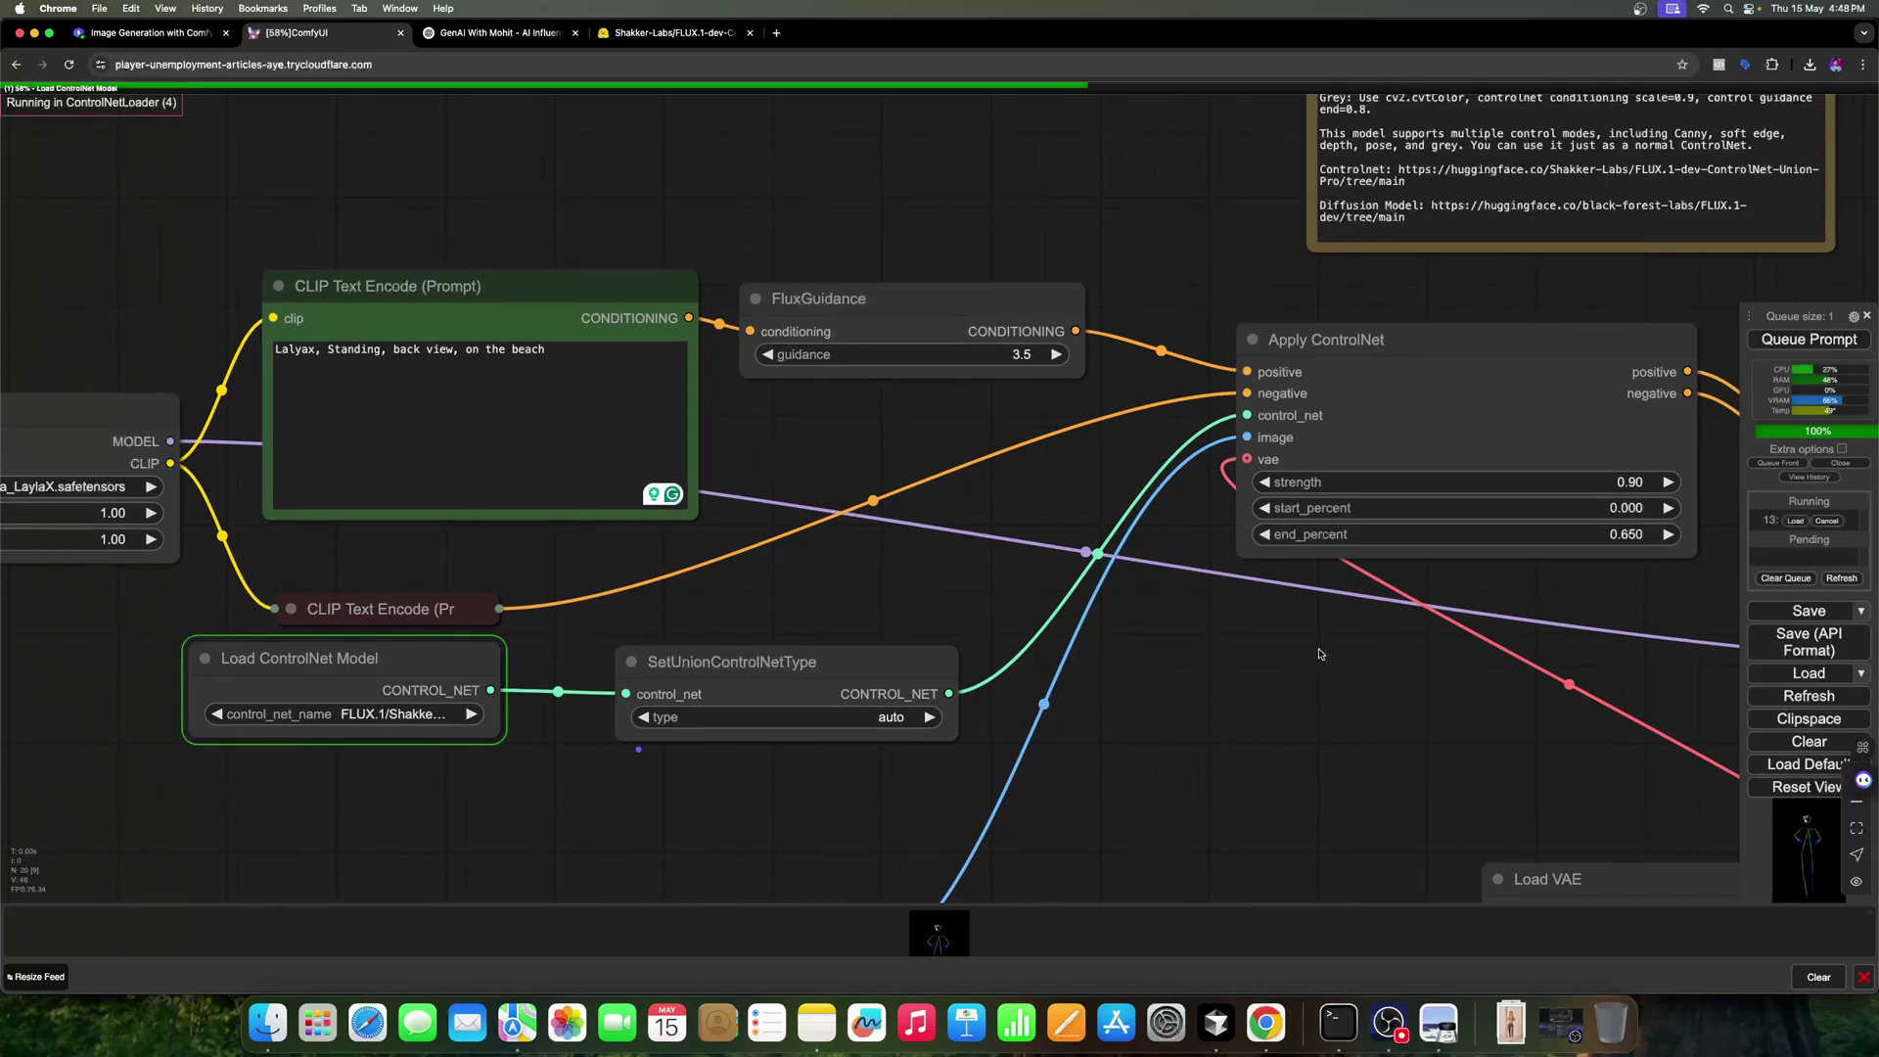
# Step: Shift the Load Image node slightly away from Scale Image to Total Pixels and enlarge the pose skeleton's Preview Image node
pyautogui.scroll(-8, 1321, 646)
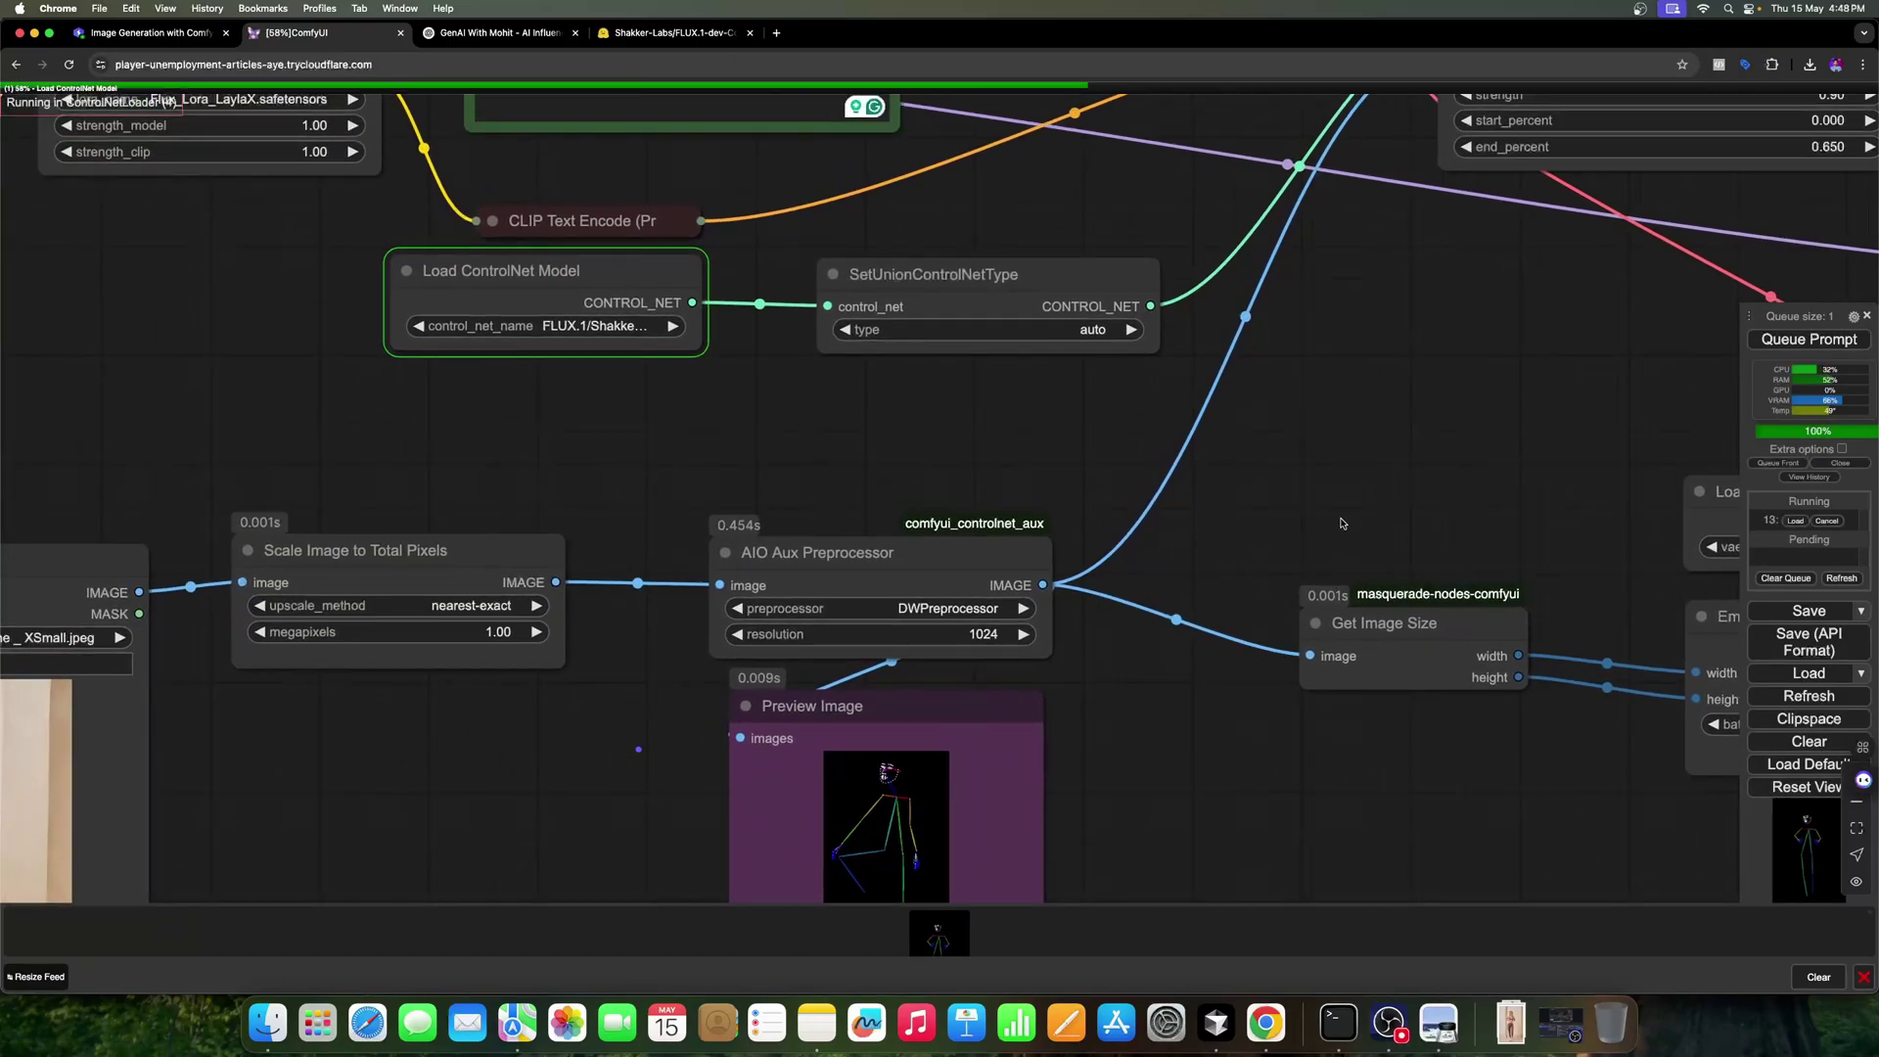
pyautogui.scroll(-4, 1342, 523)
pyautogui.hscroll(-8, 448, 356)
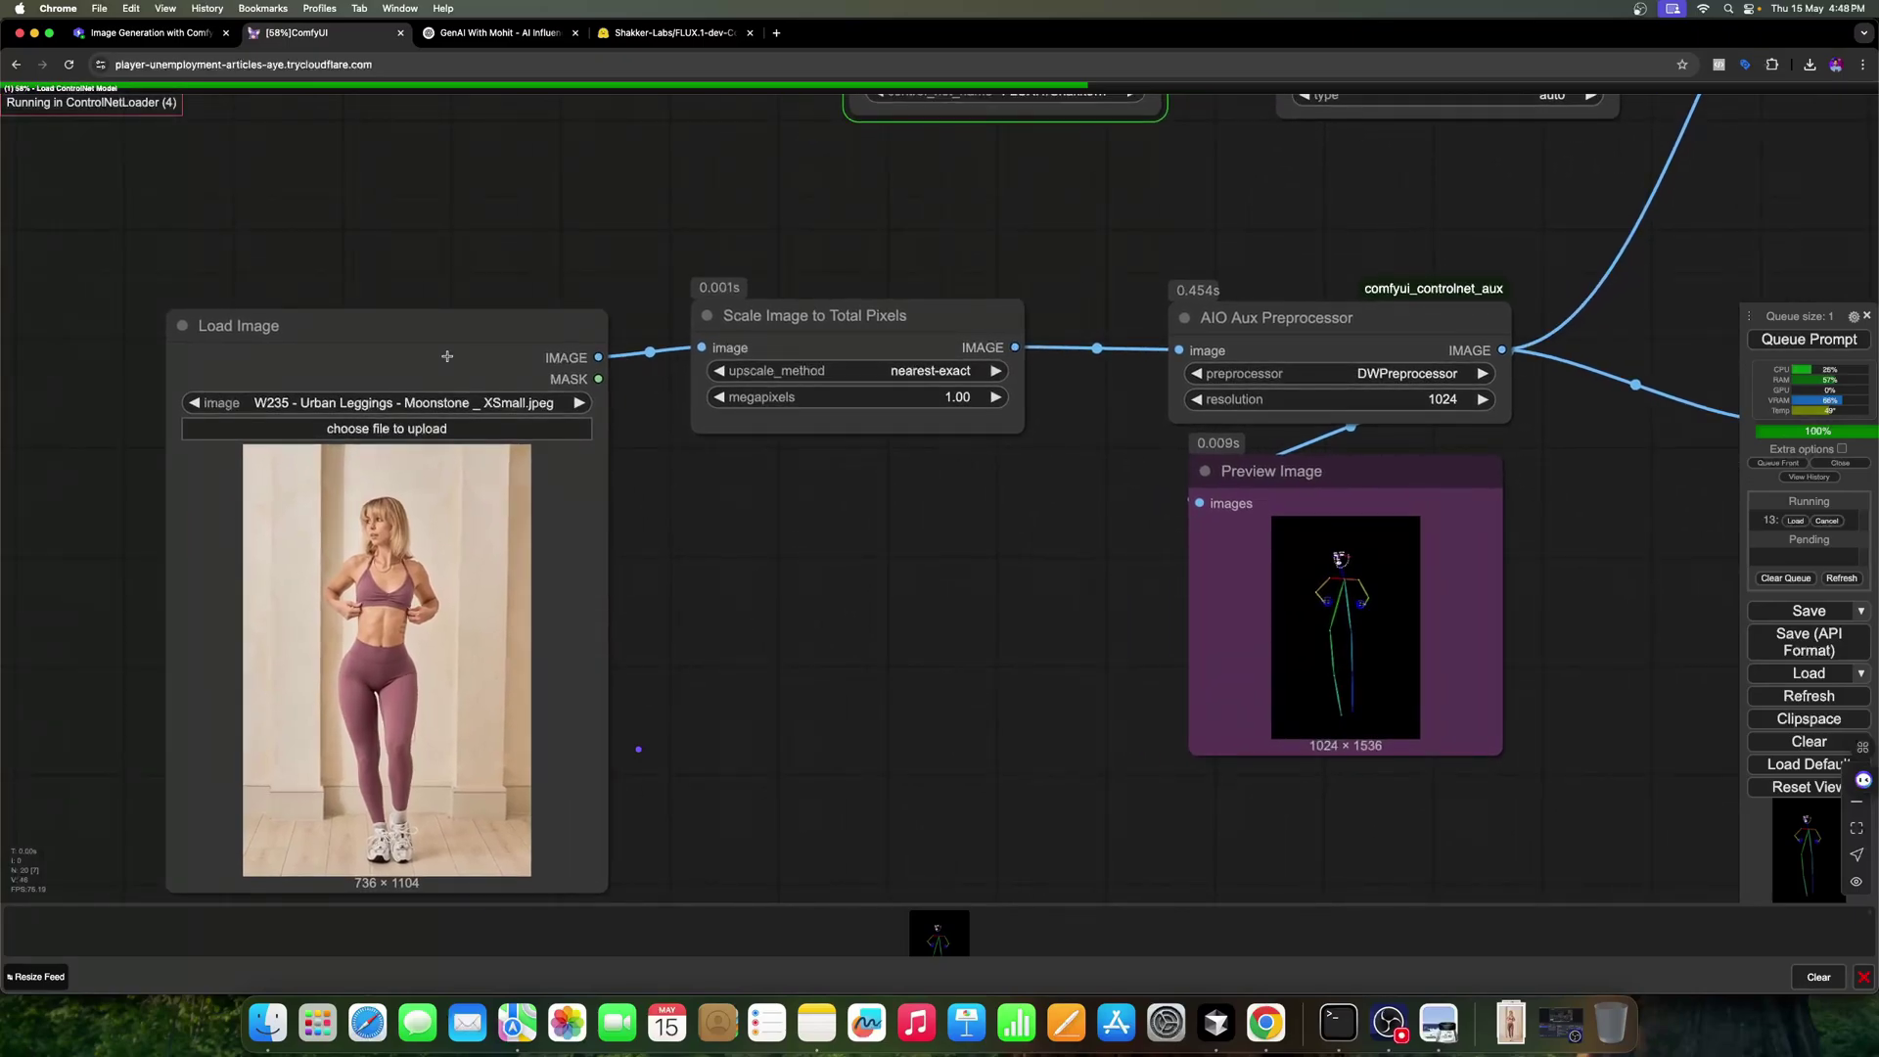
pyautogui.moveTo(447, 356); pyautogui.dragTo(431, 335)
pyautogui.hscroll(2, 1504, 573)
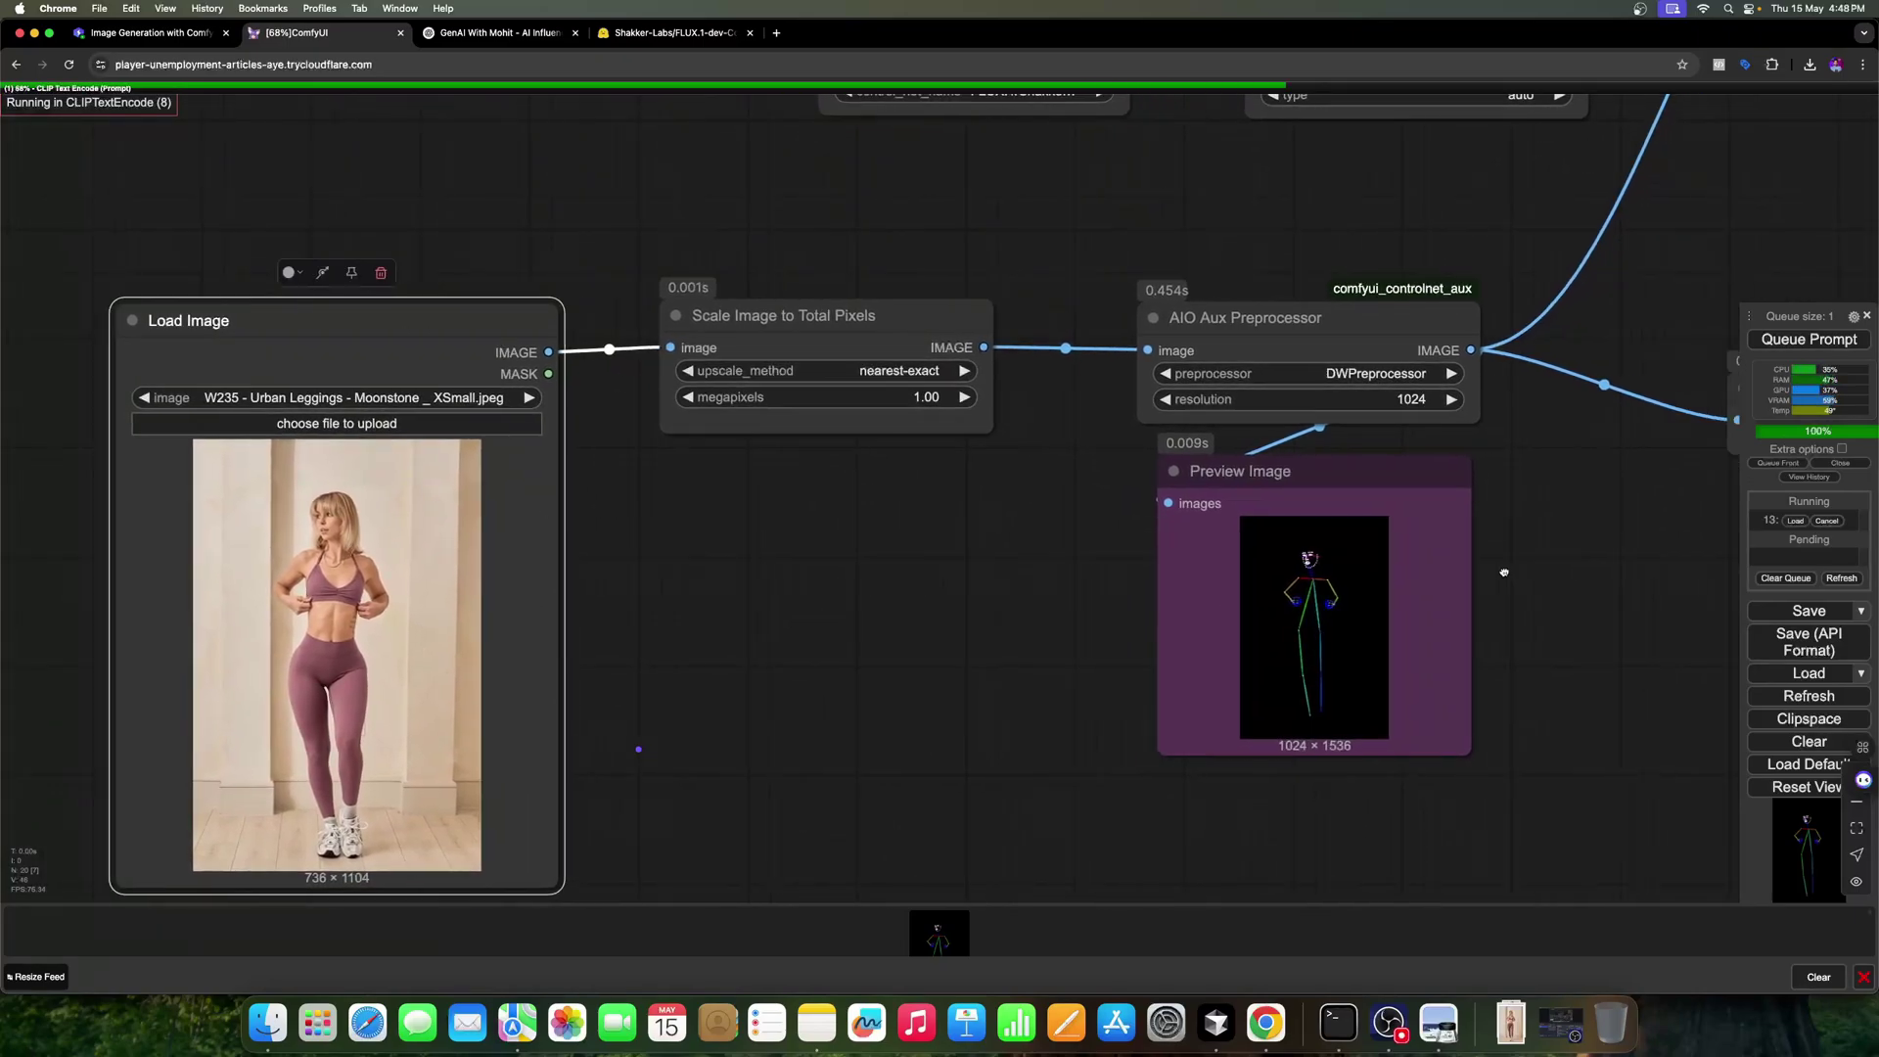
pyautogui.hscroll(5, 1504, 573)
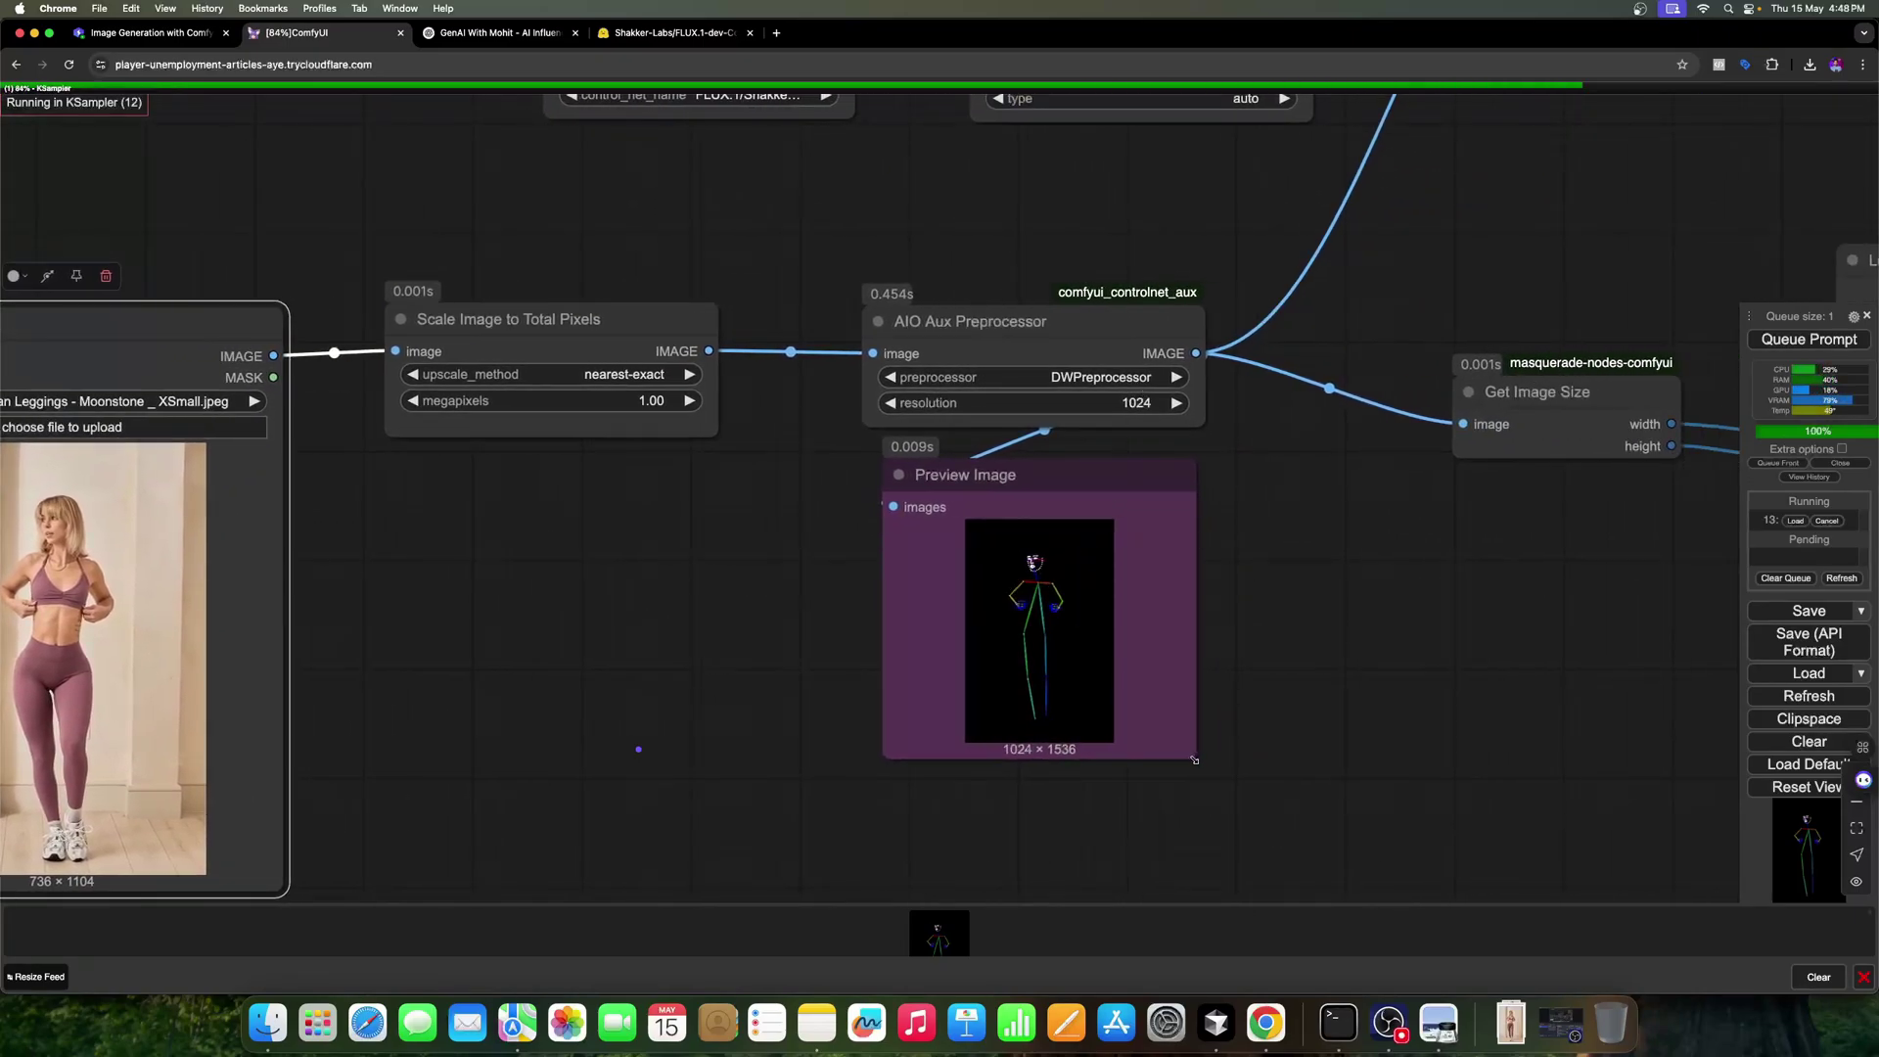
pyautogui.hscroll(12, 1299, 784)
# Step: Examine how Get Image Size passes the preprocessed image's width and height to EmptySD3LatentImage
pyautogui.scroll(3, 1299, 784)
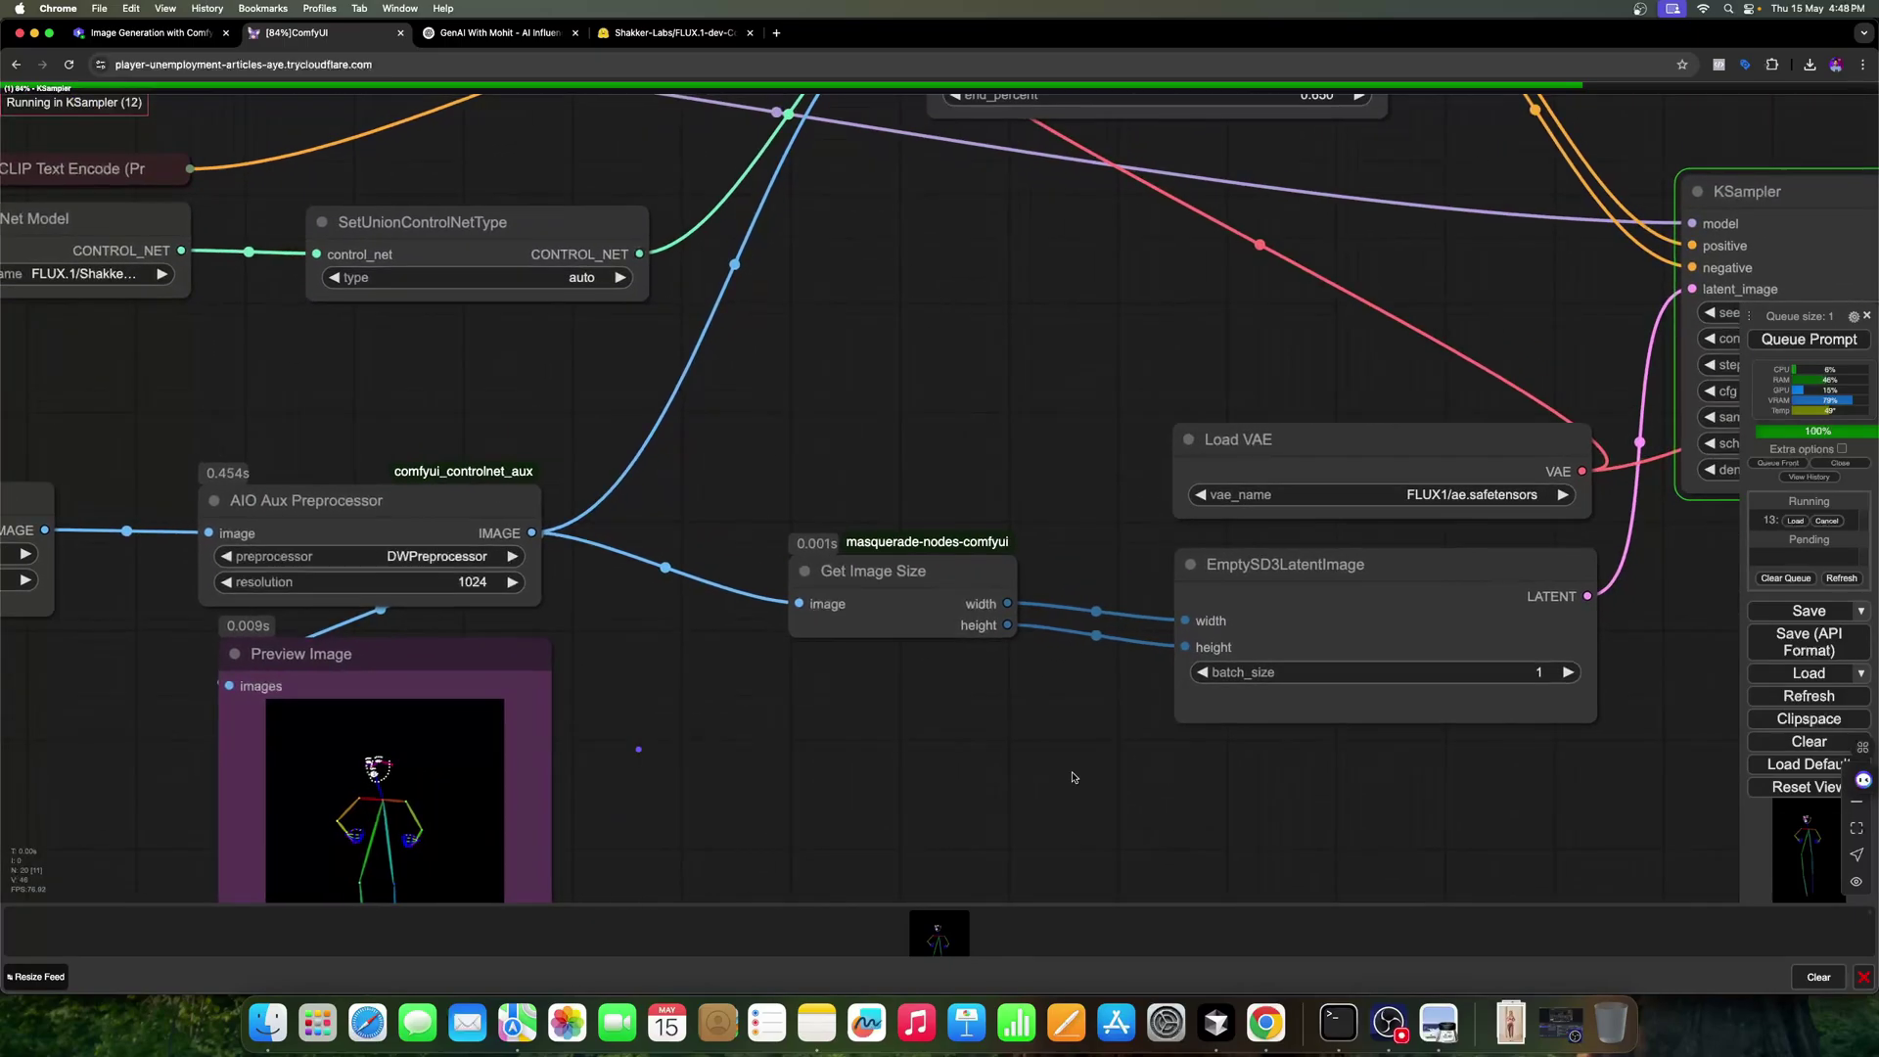
pyautogui.hscroll(3, 1207, 595)
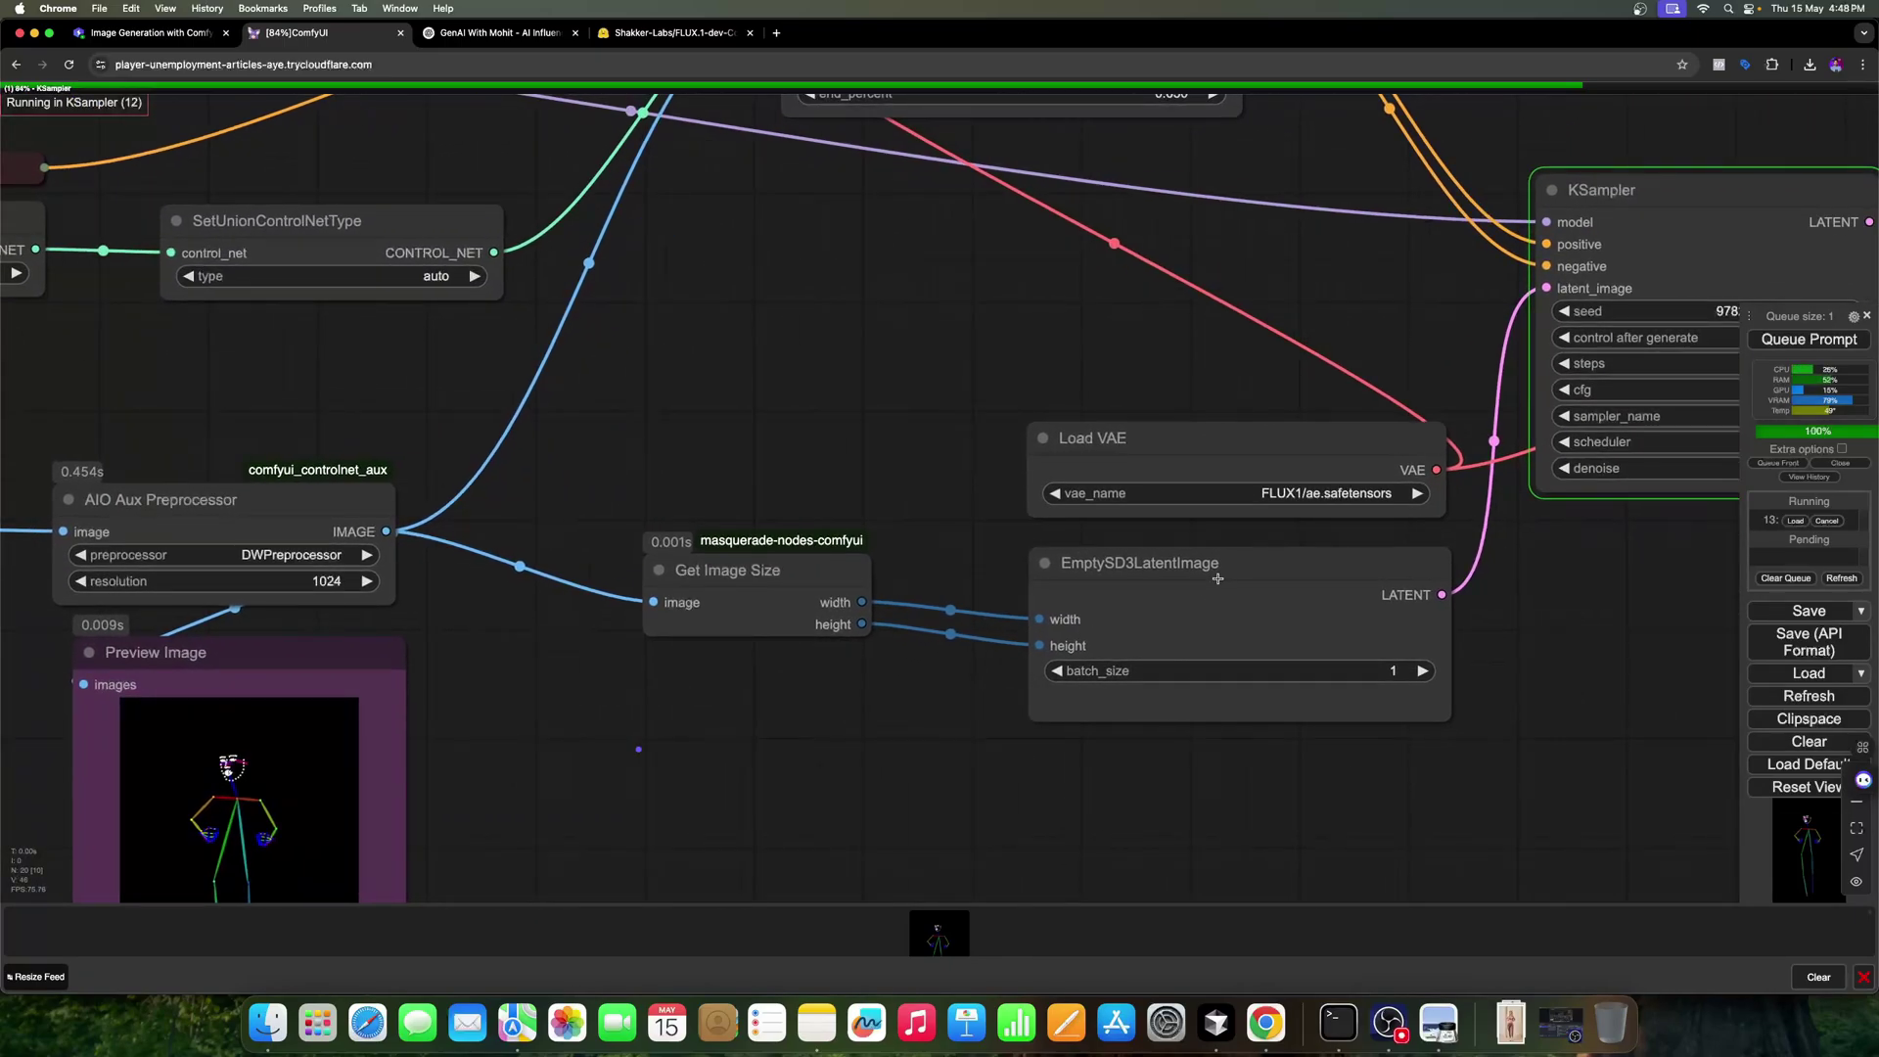
pyautogui.click(1218, 578)
pyautogui.hscroll(-20, 655, 746)
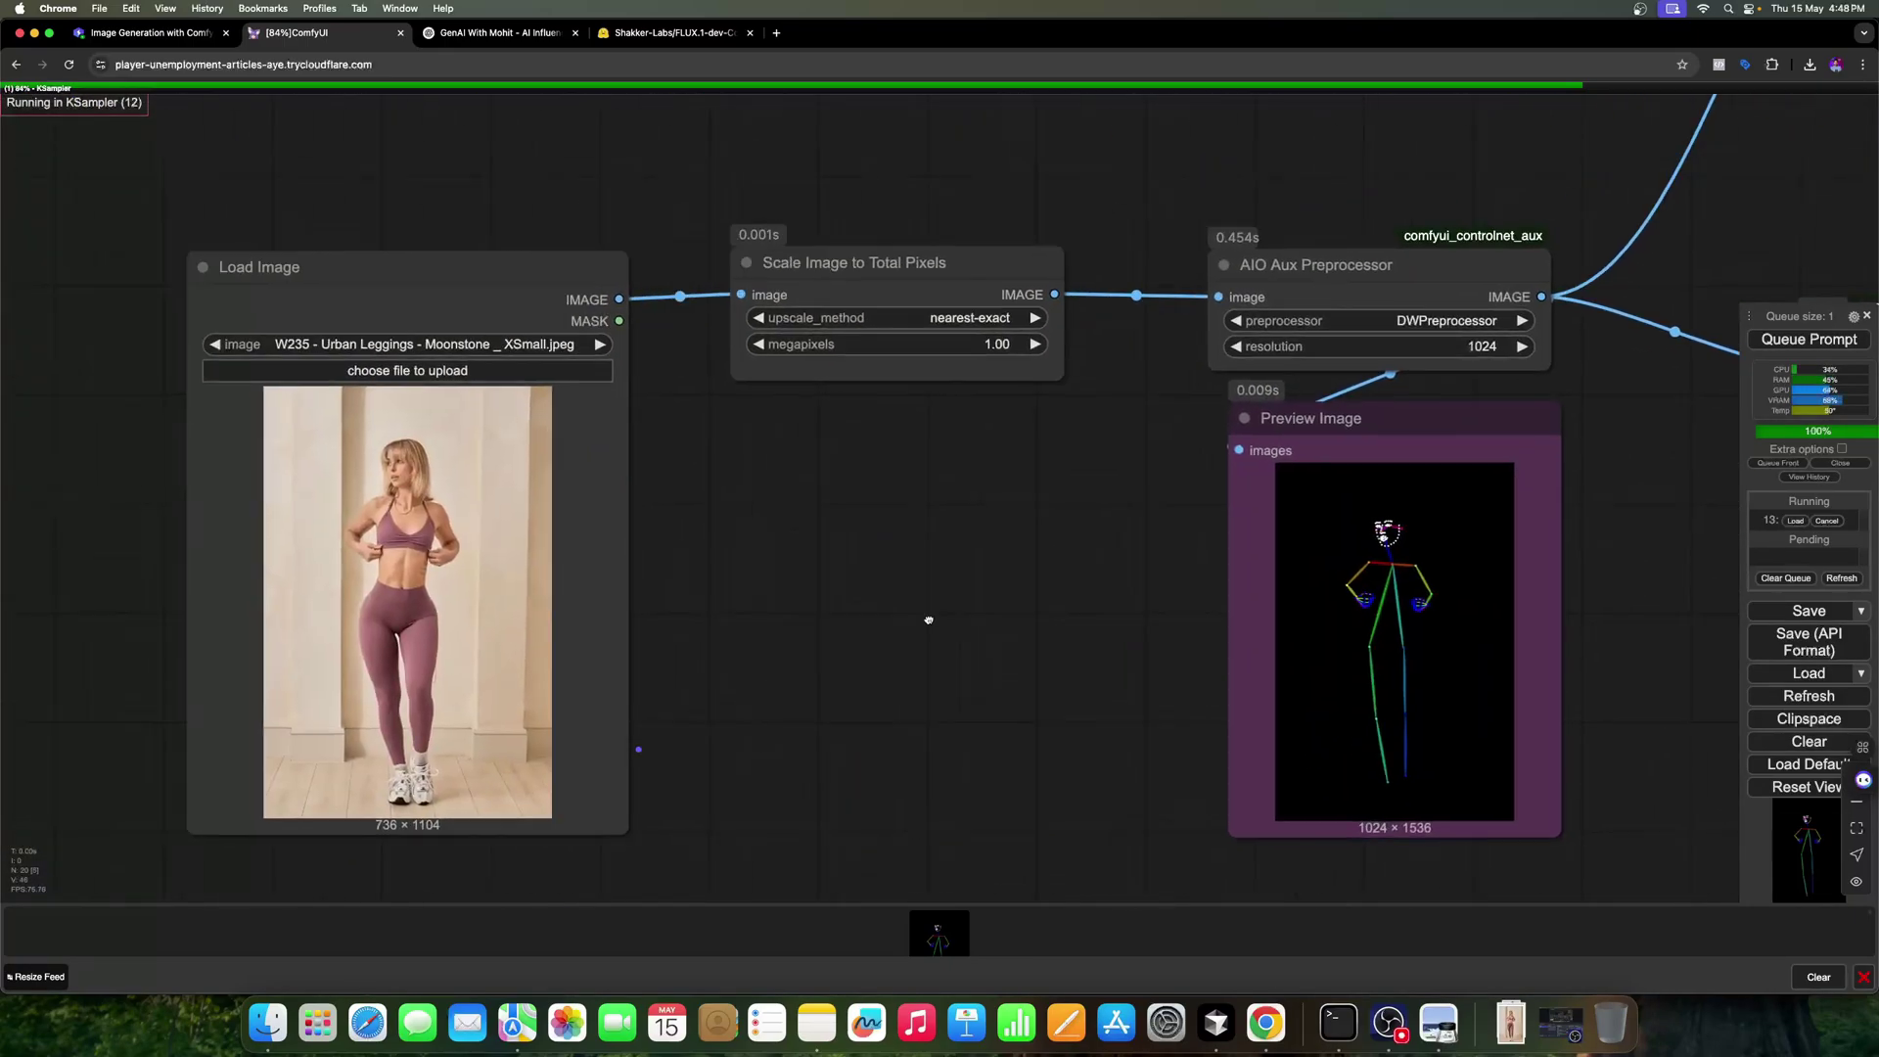
pyautogui.hscroll(20, 556, 564)
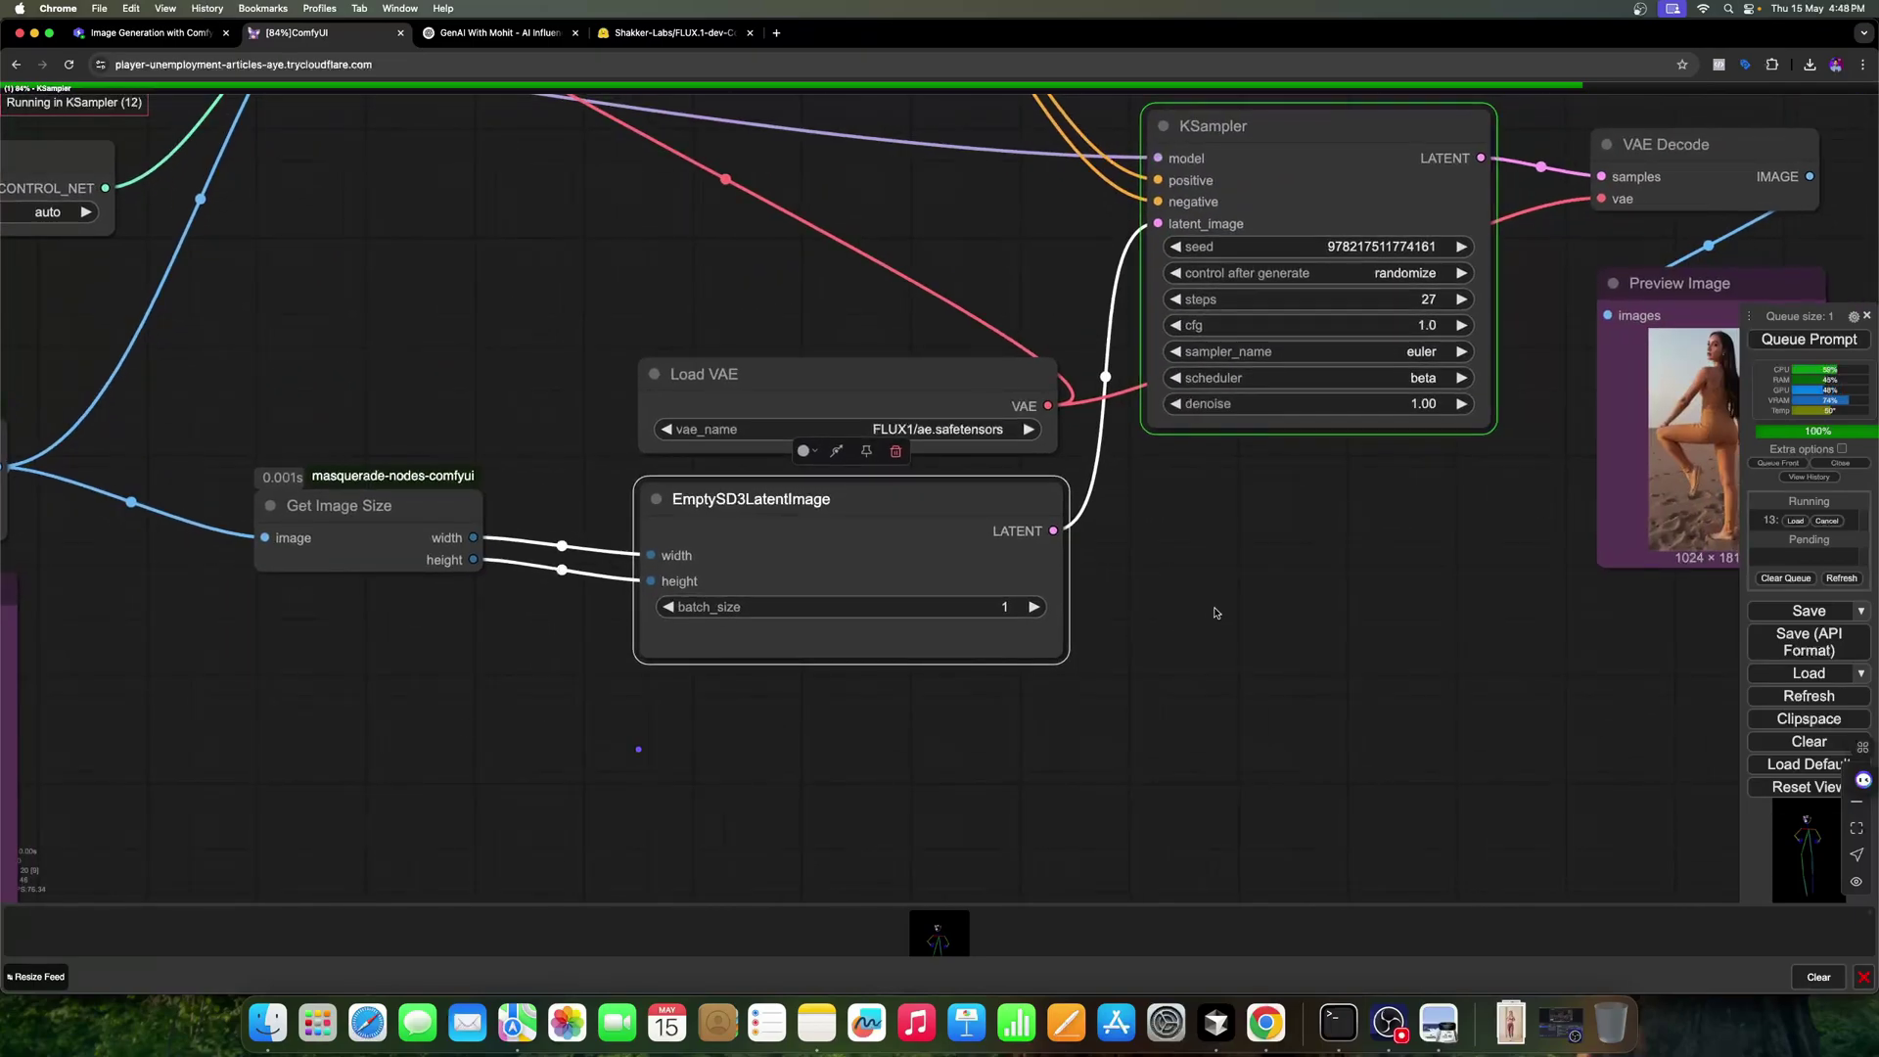
pyautogui.moveTo(1366, 629); pyautogui.dragTo(1389, 834)
# Step: Review the Load LoRA, text prompt and ControlNet nodes and follow their connections to KSampler
pyautogui.hscroll(-5, 798, 472)
pyautogui.scroll(4, 799, 472)
pyautogui.hscroll(-10, 798, 472)
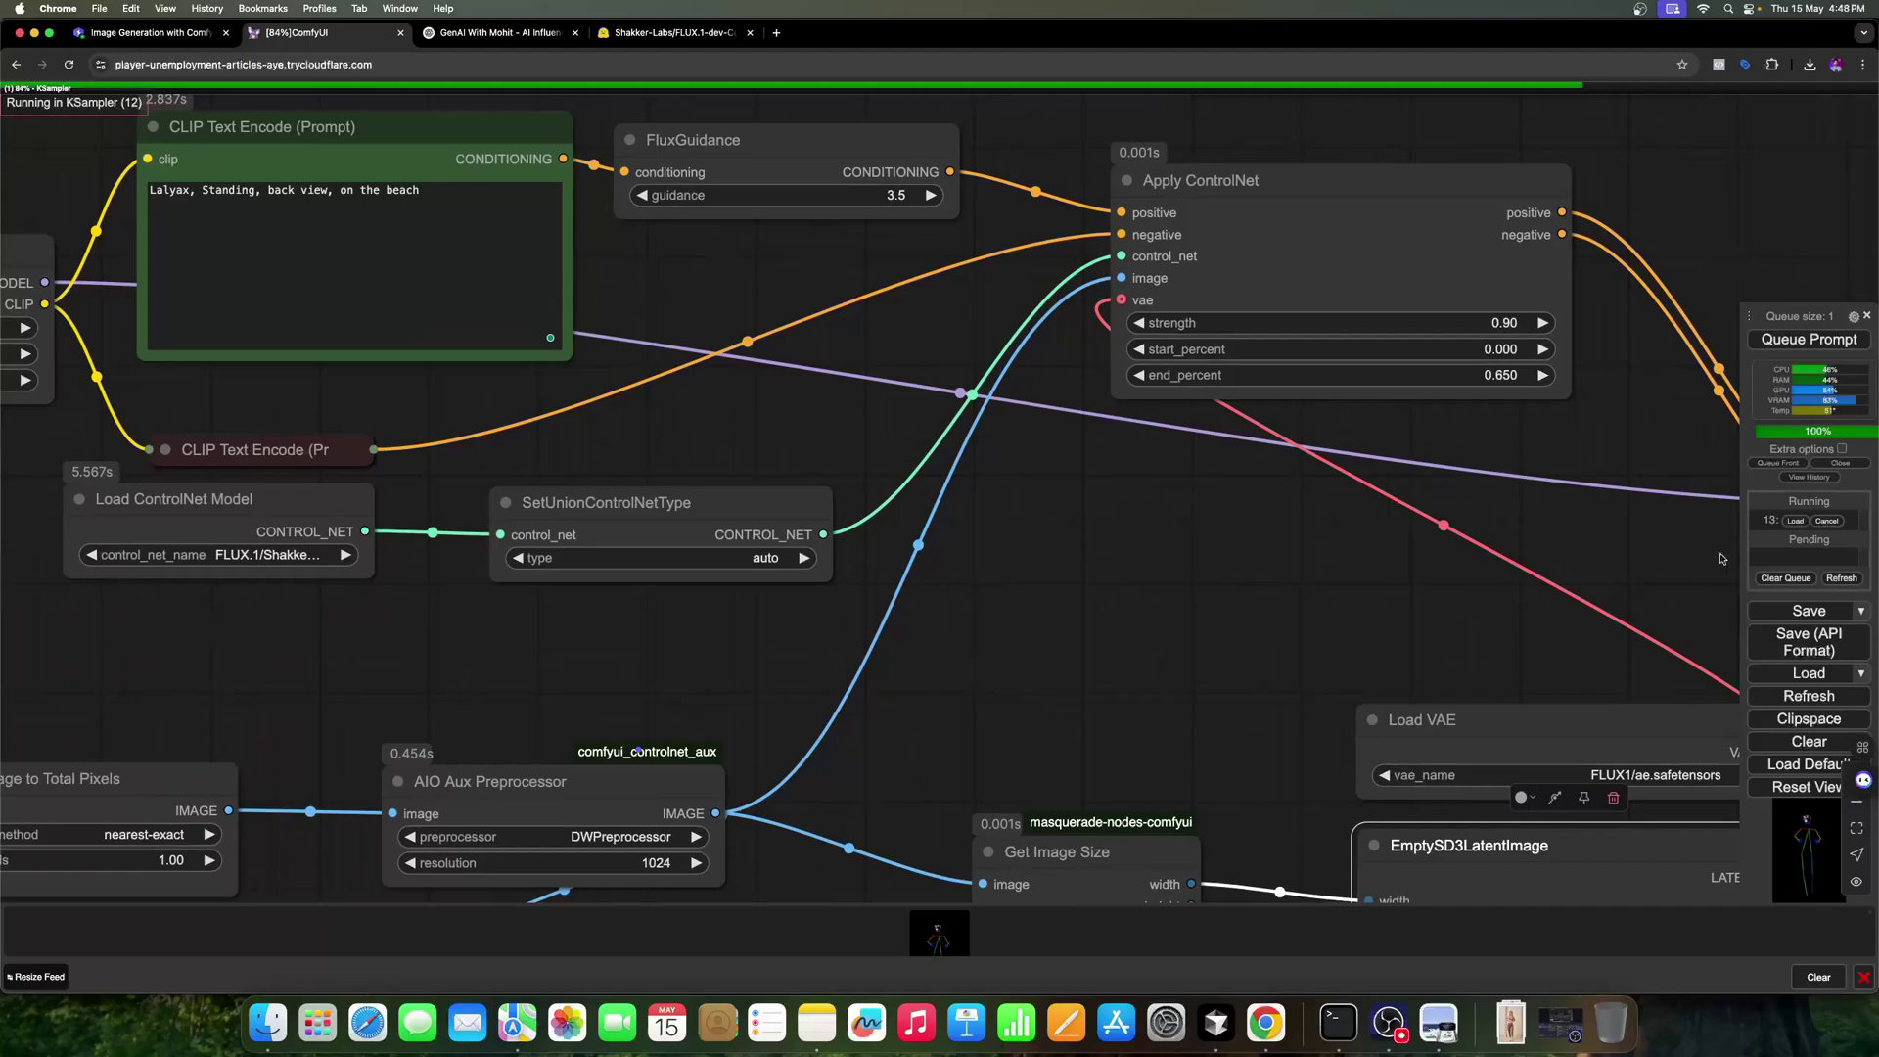
pyautogui.hscroll(-7, 493, 335)
pyautogui.scroll(2, 493, 336)
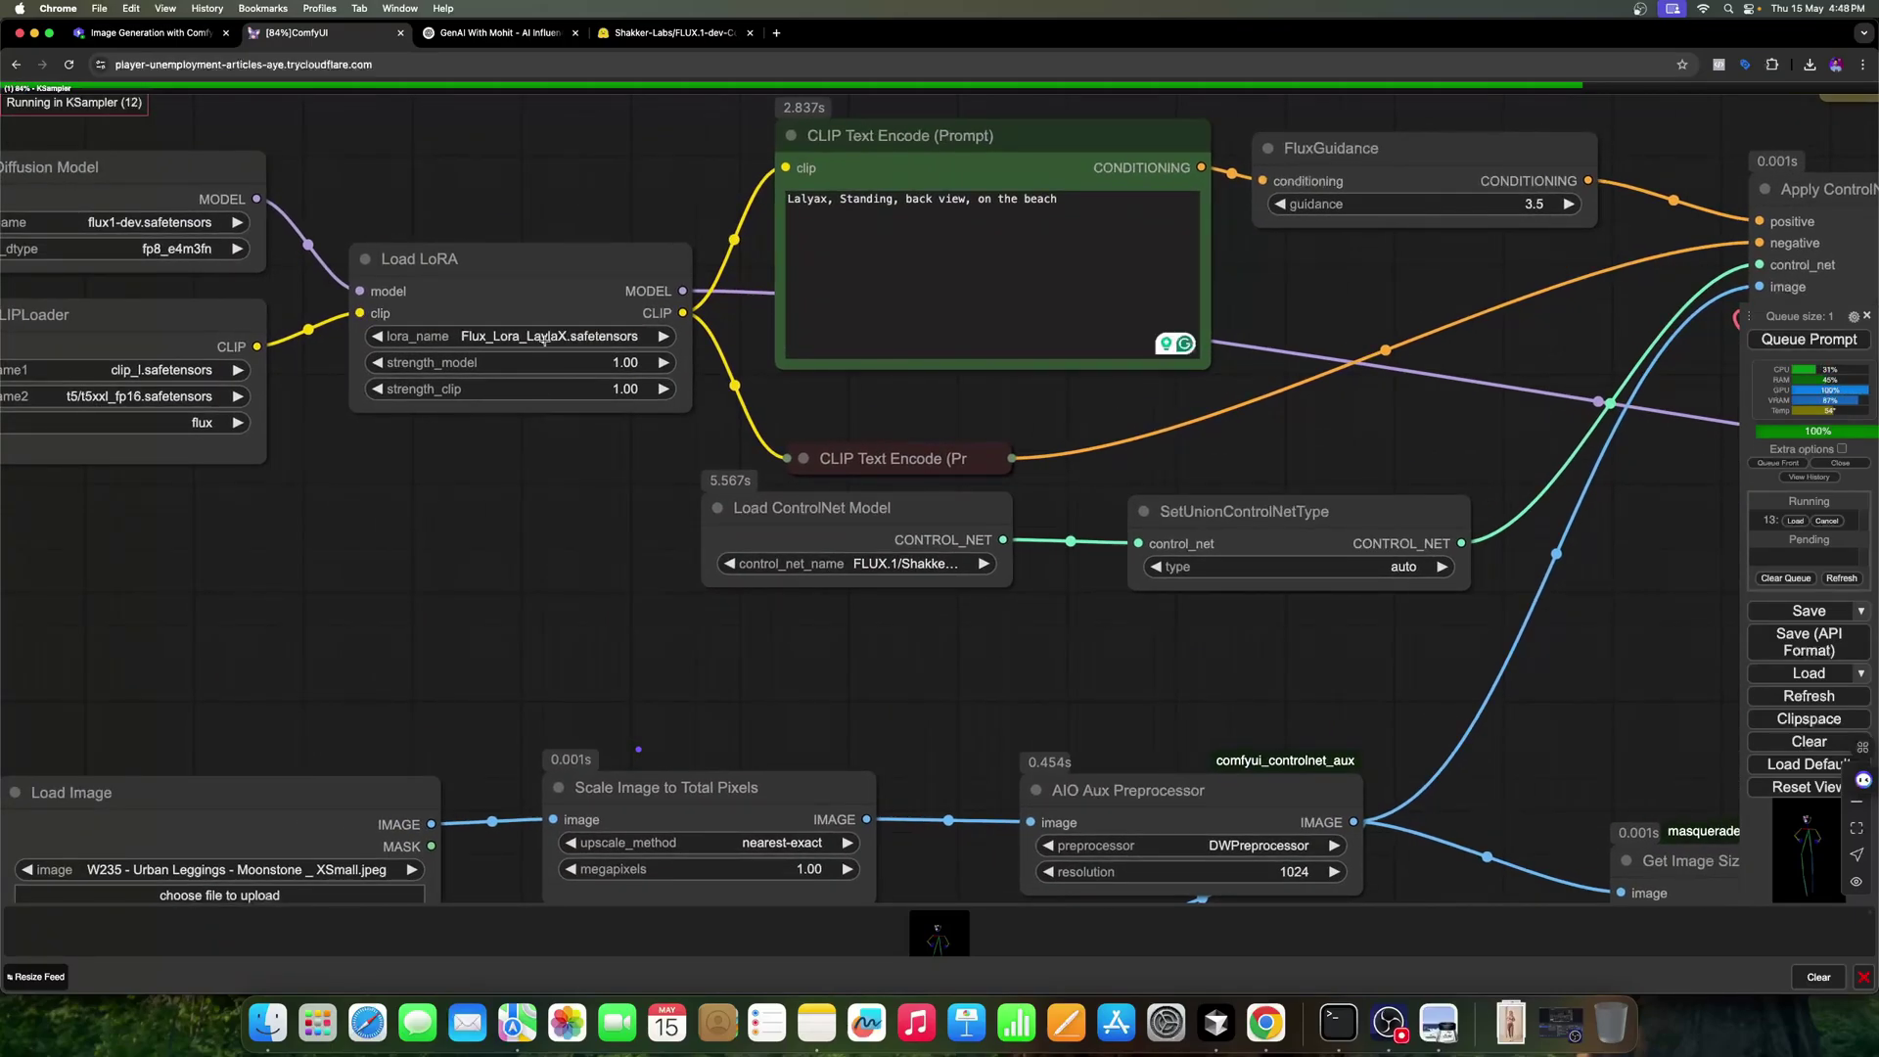
pyautogui.hscroll(12, 1219, 471)
pyautogui.scroll(-3, 1218, 472)
pyautogui.hscroll(18, 1218, 471)
pyautogui.scroll(1, 1218, 471)
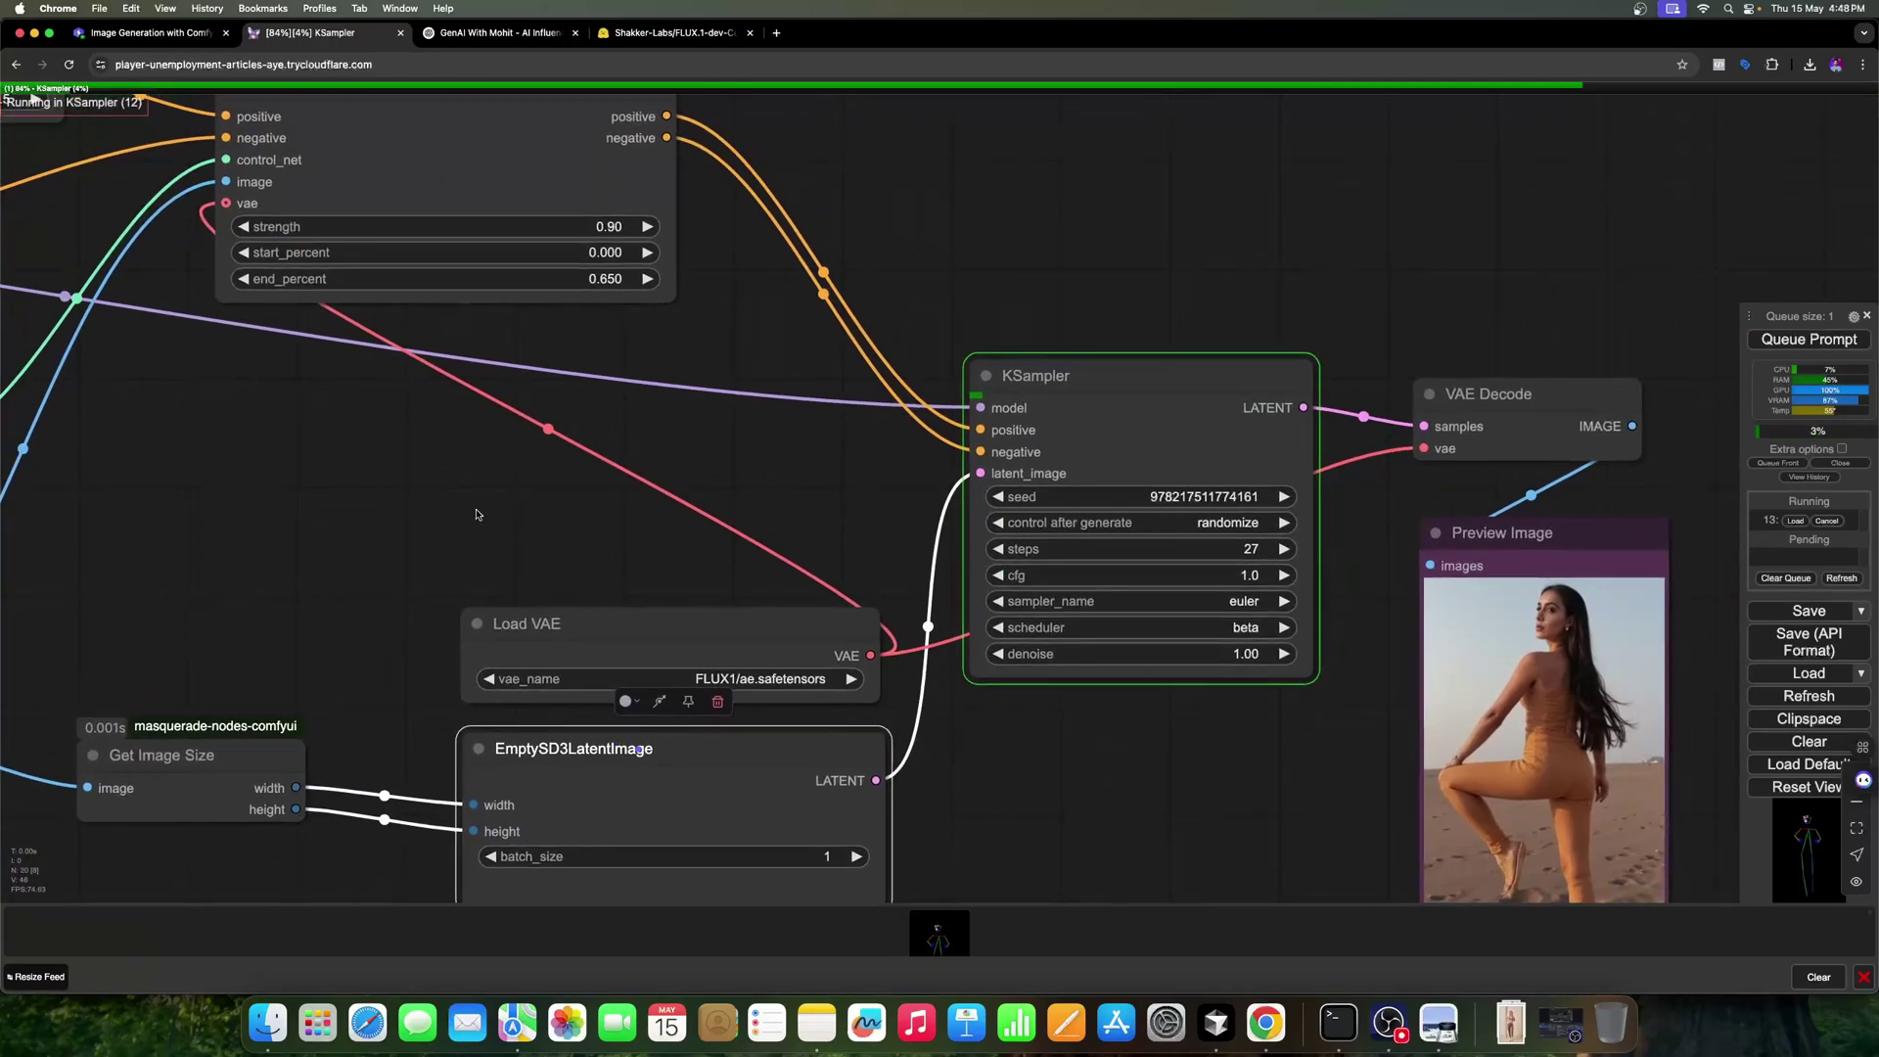
# Step: Examine KSampler's sampling settings and its incoming connections from Apply ControlNet, Load VAE and EmptySD3LatentImage
pyautogui.hscroll(2, 1187, 742)
pyautogui.scroll(1, 1187, 742)
pyautogui.scroll(2, 902, 419)
pyautogui.hscroll(-1, 902, 419)
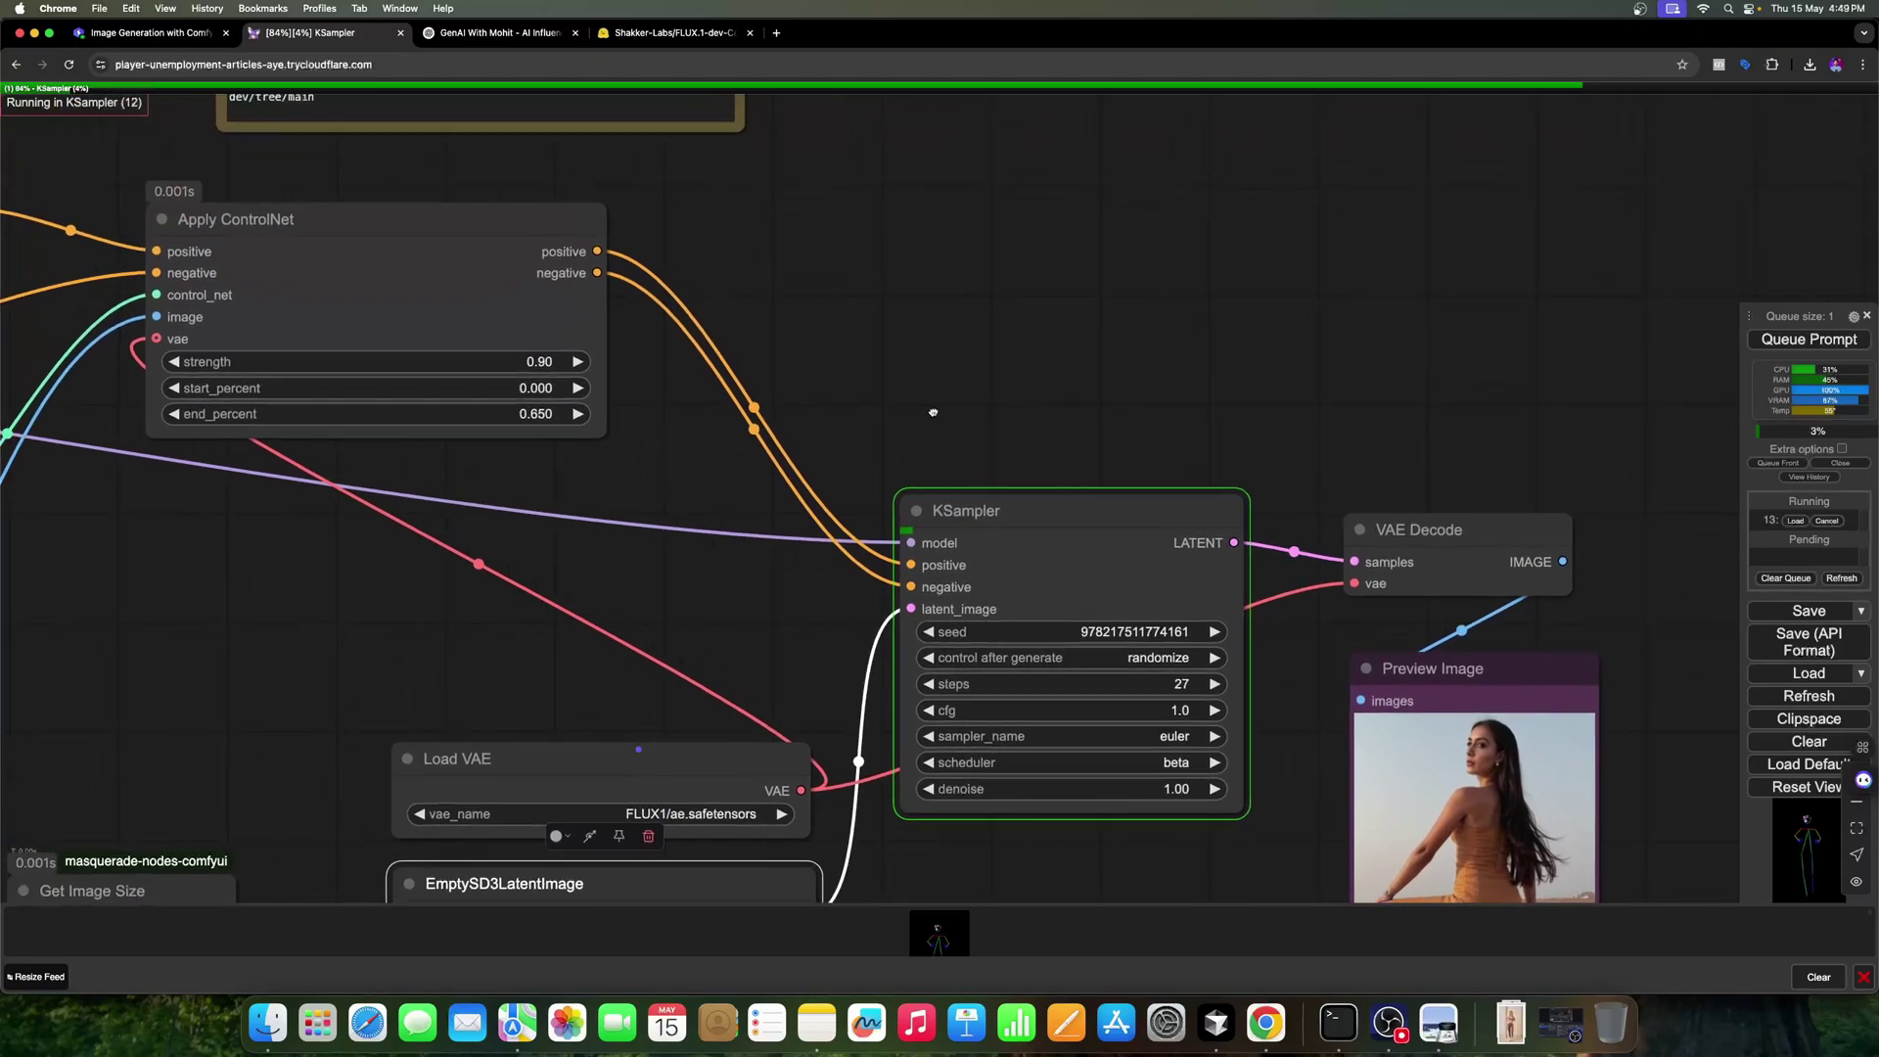
pyautogui.hscroll(-1, 978, 440)
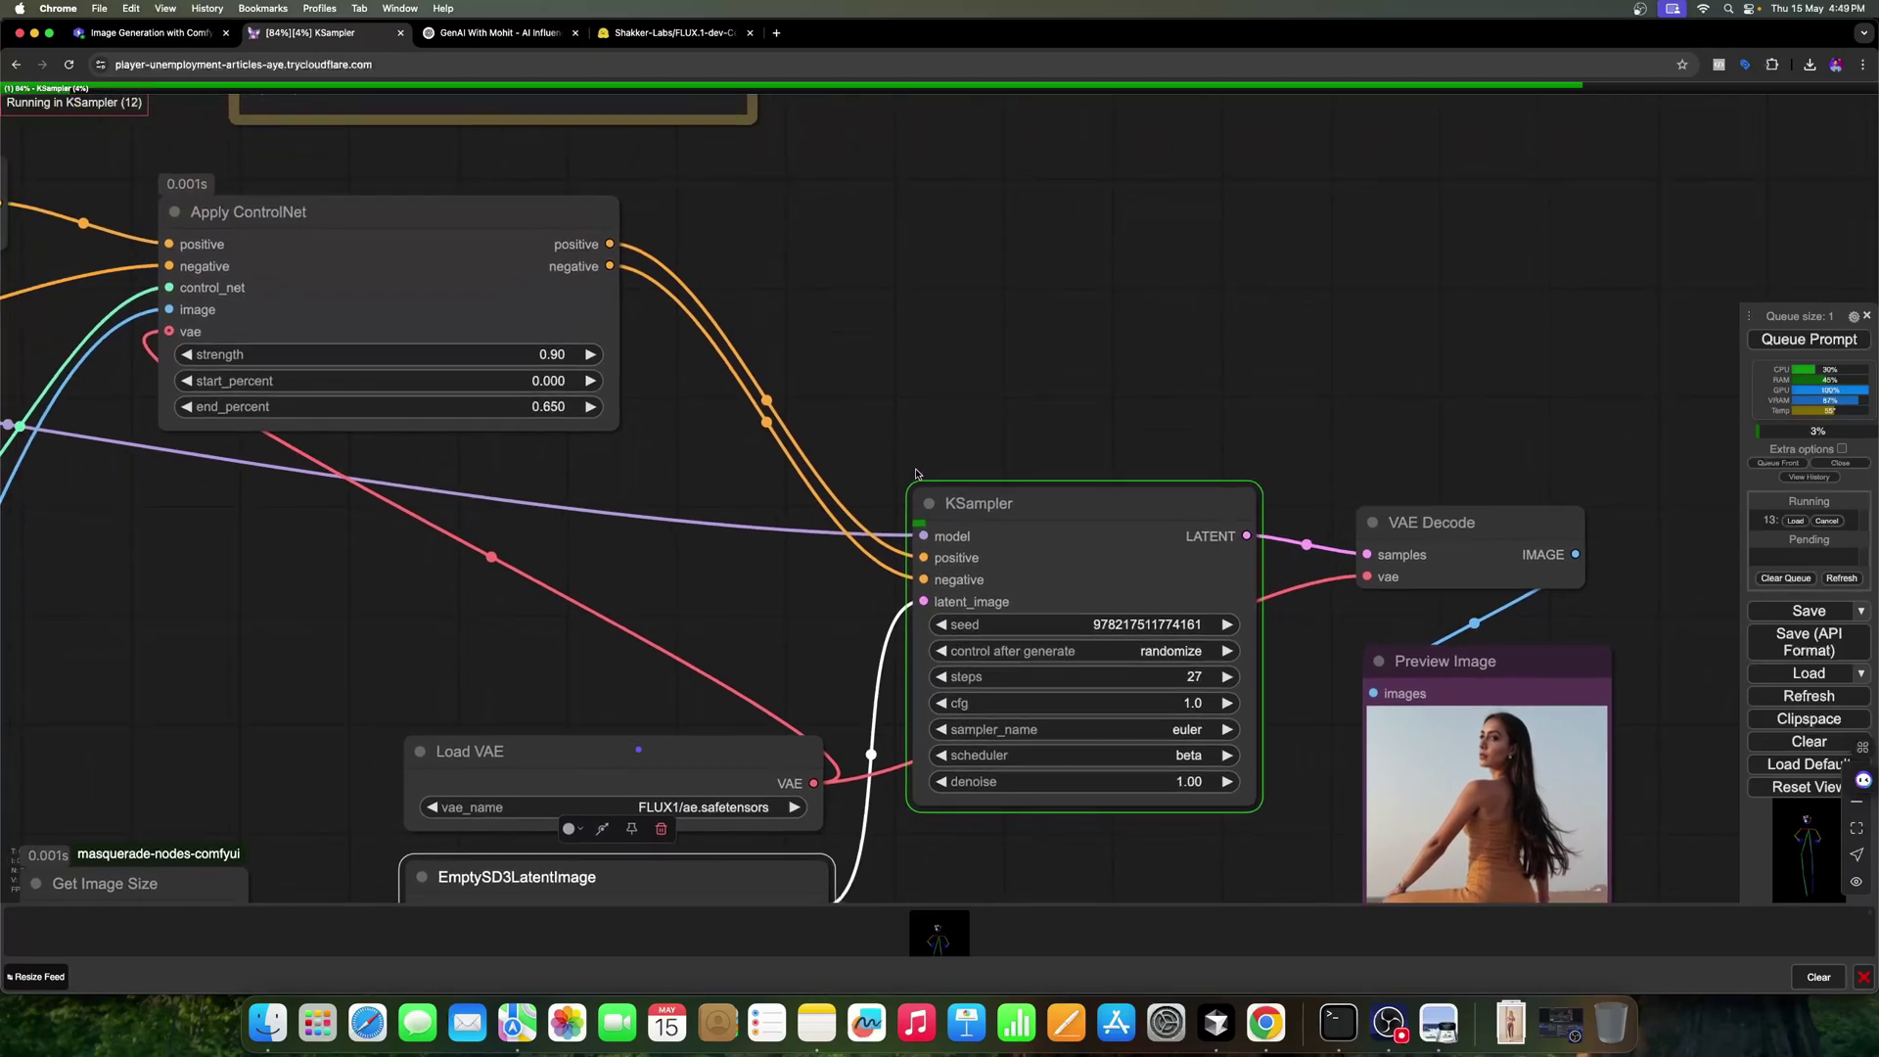
pyautogui.click(1080, 525)
pyautogui.scroll(-3, 1003, 719)
pyautogui.hscroll(1, 1003, 719)
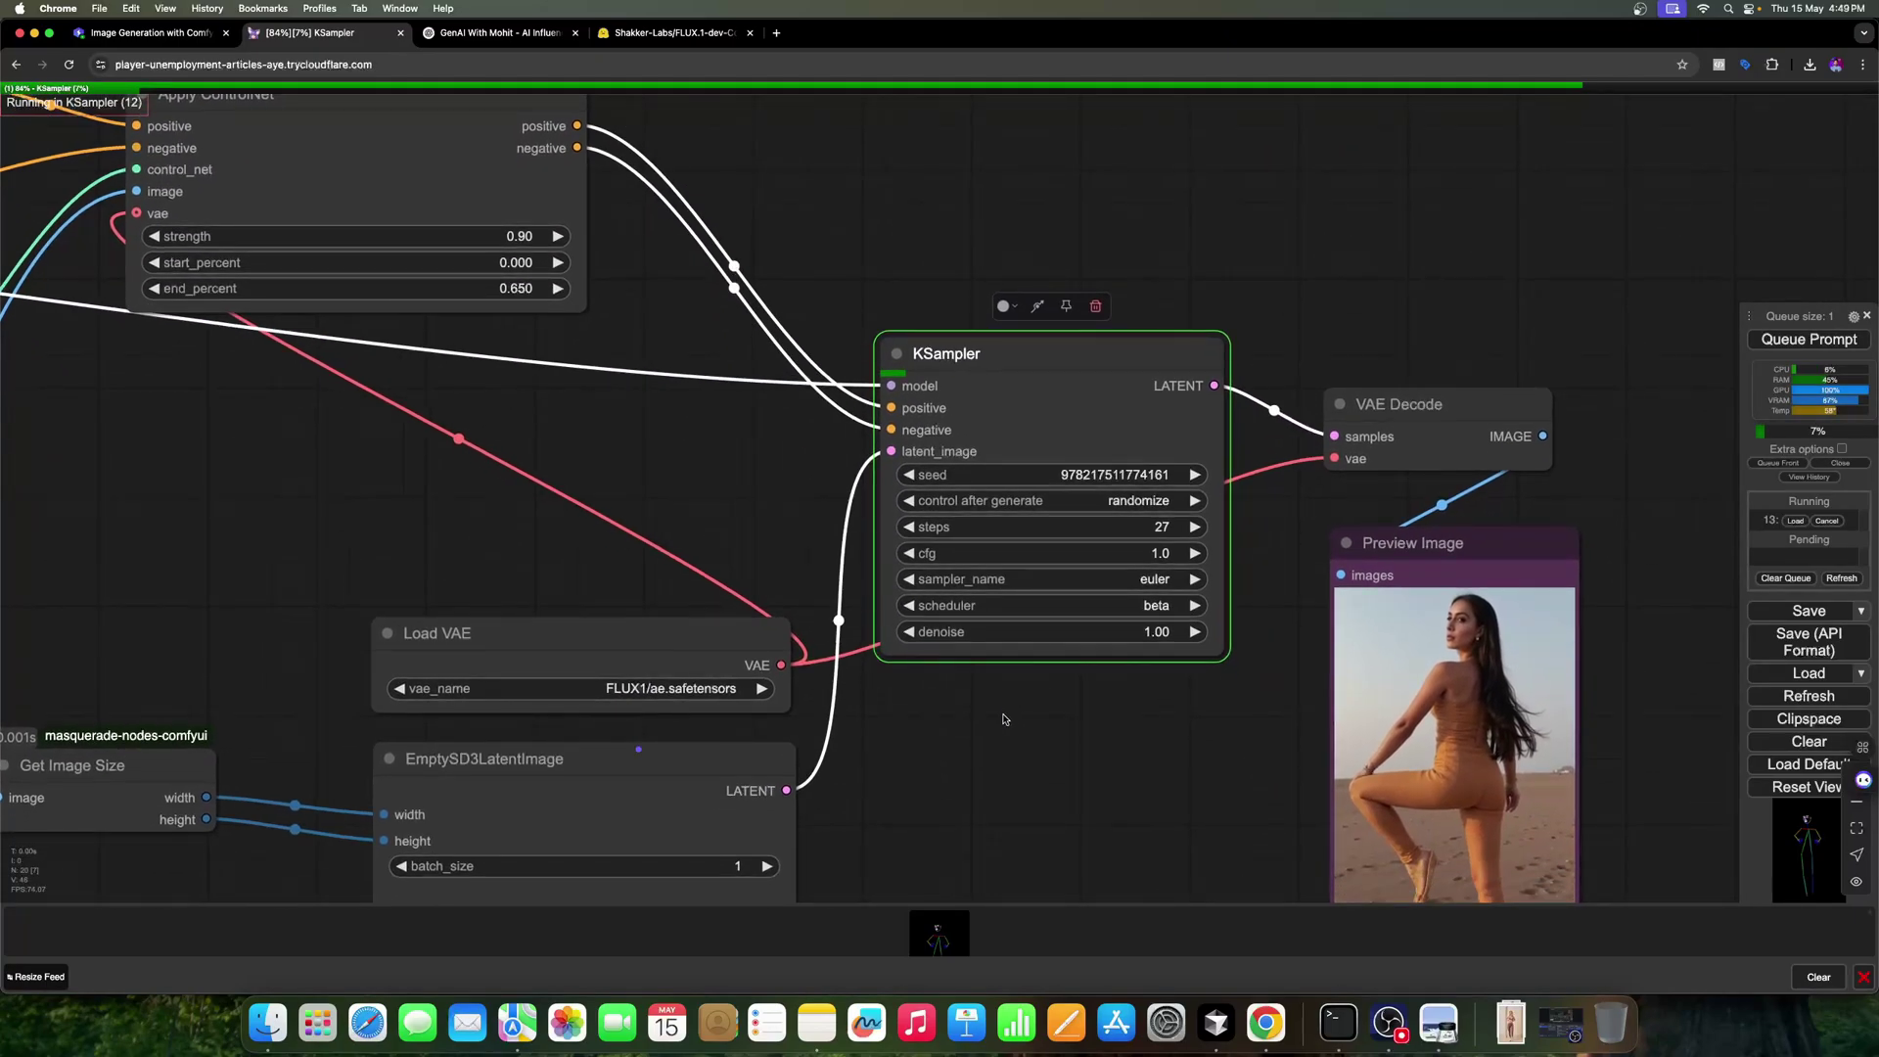
pyautogui.scroll(-3, 1003, 719)
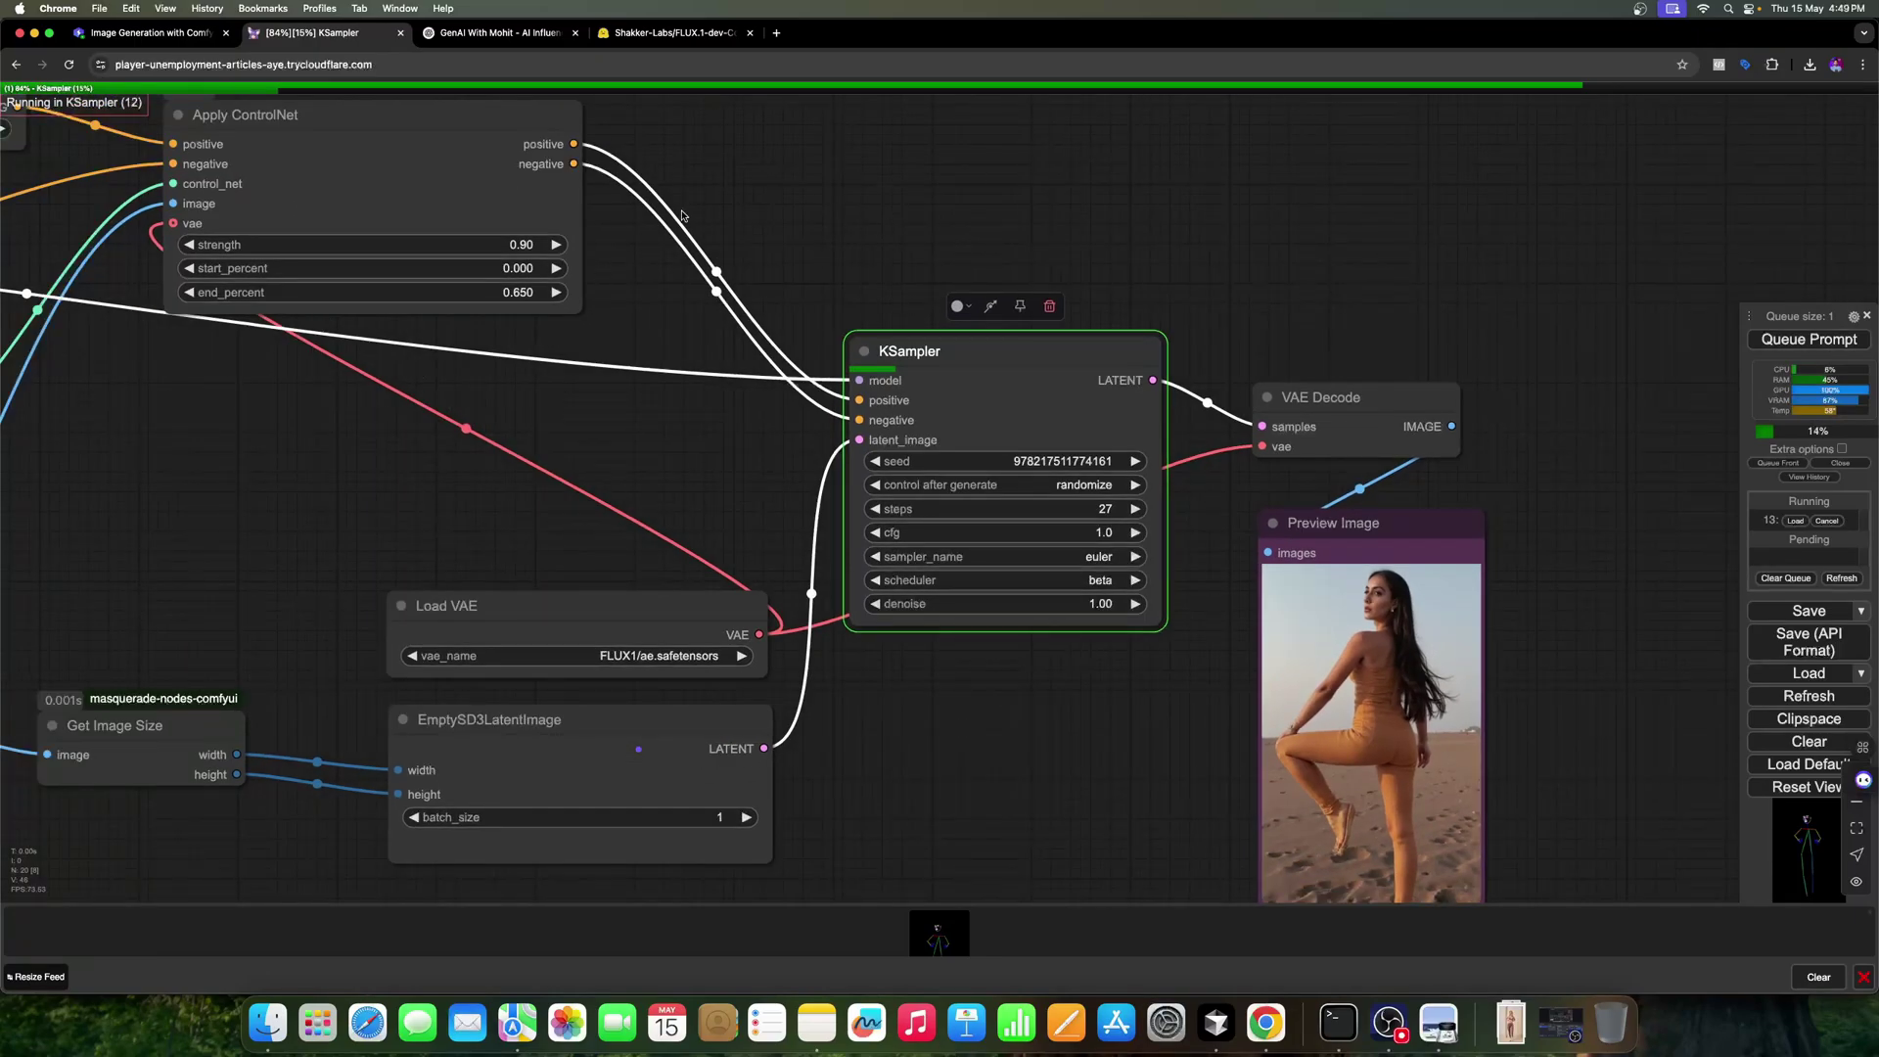
pyautogui.moveTo(1079, 672); pyautogui.dragTo(947, 634)
pyautogui.scroll(4, 947, 633)
pyautogui.scroll(-5, 947, 633)
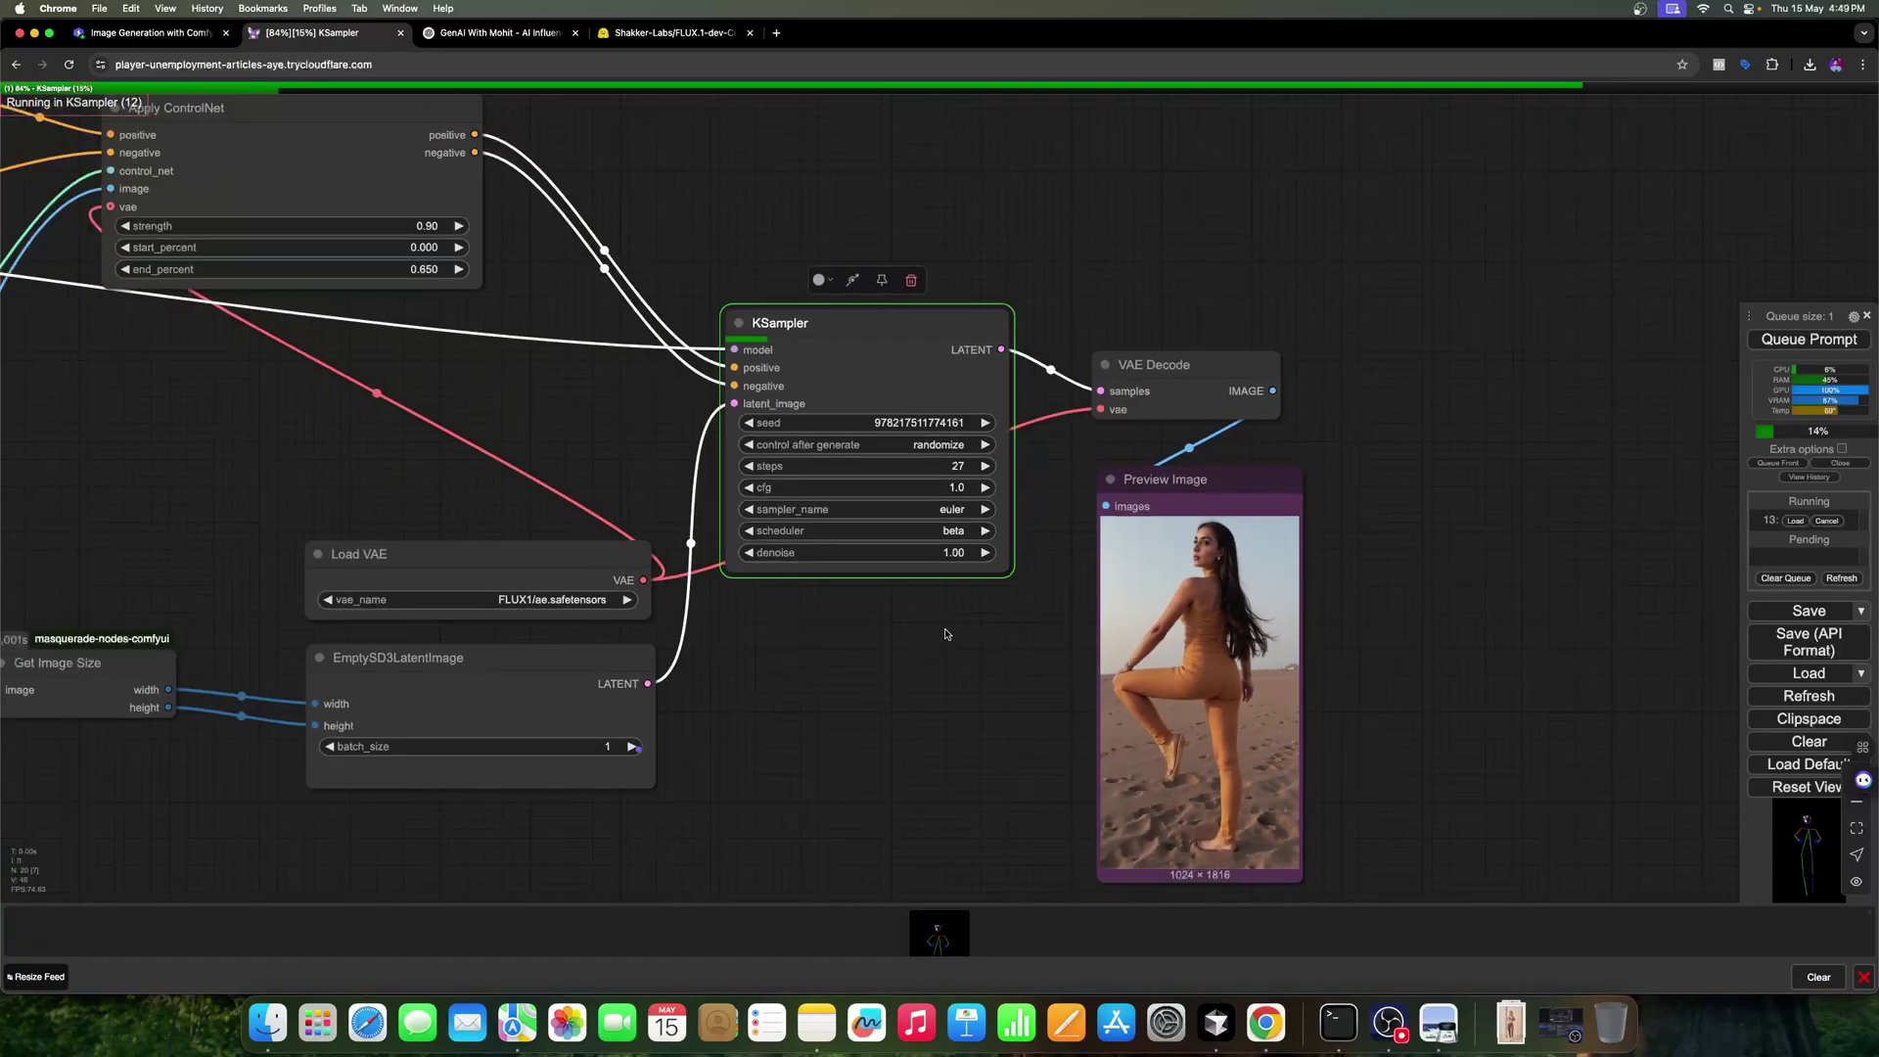
# Step: Switch to the ChatGPT conversation and copy the detailed prompt written for the reference photo, from "fit and toned" to "photo shoot quality."
pyautogui.moveTo(817, 681); pyautogui.dragTo(1418, 817)
pyautogui.moveTo(714, 650); pyautogui.dragTo(1378, 805)
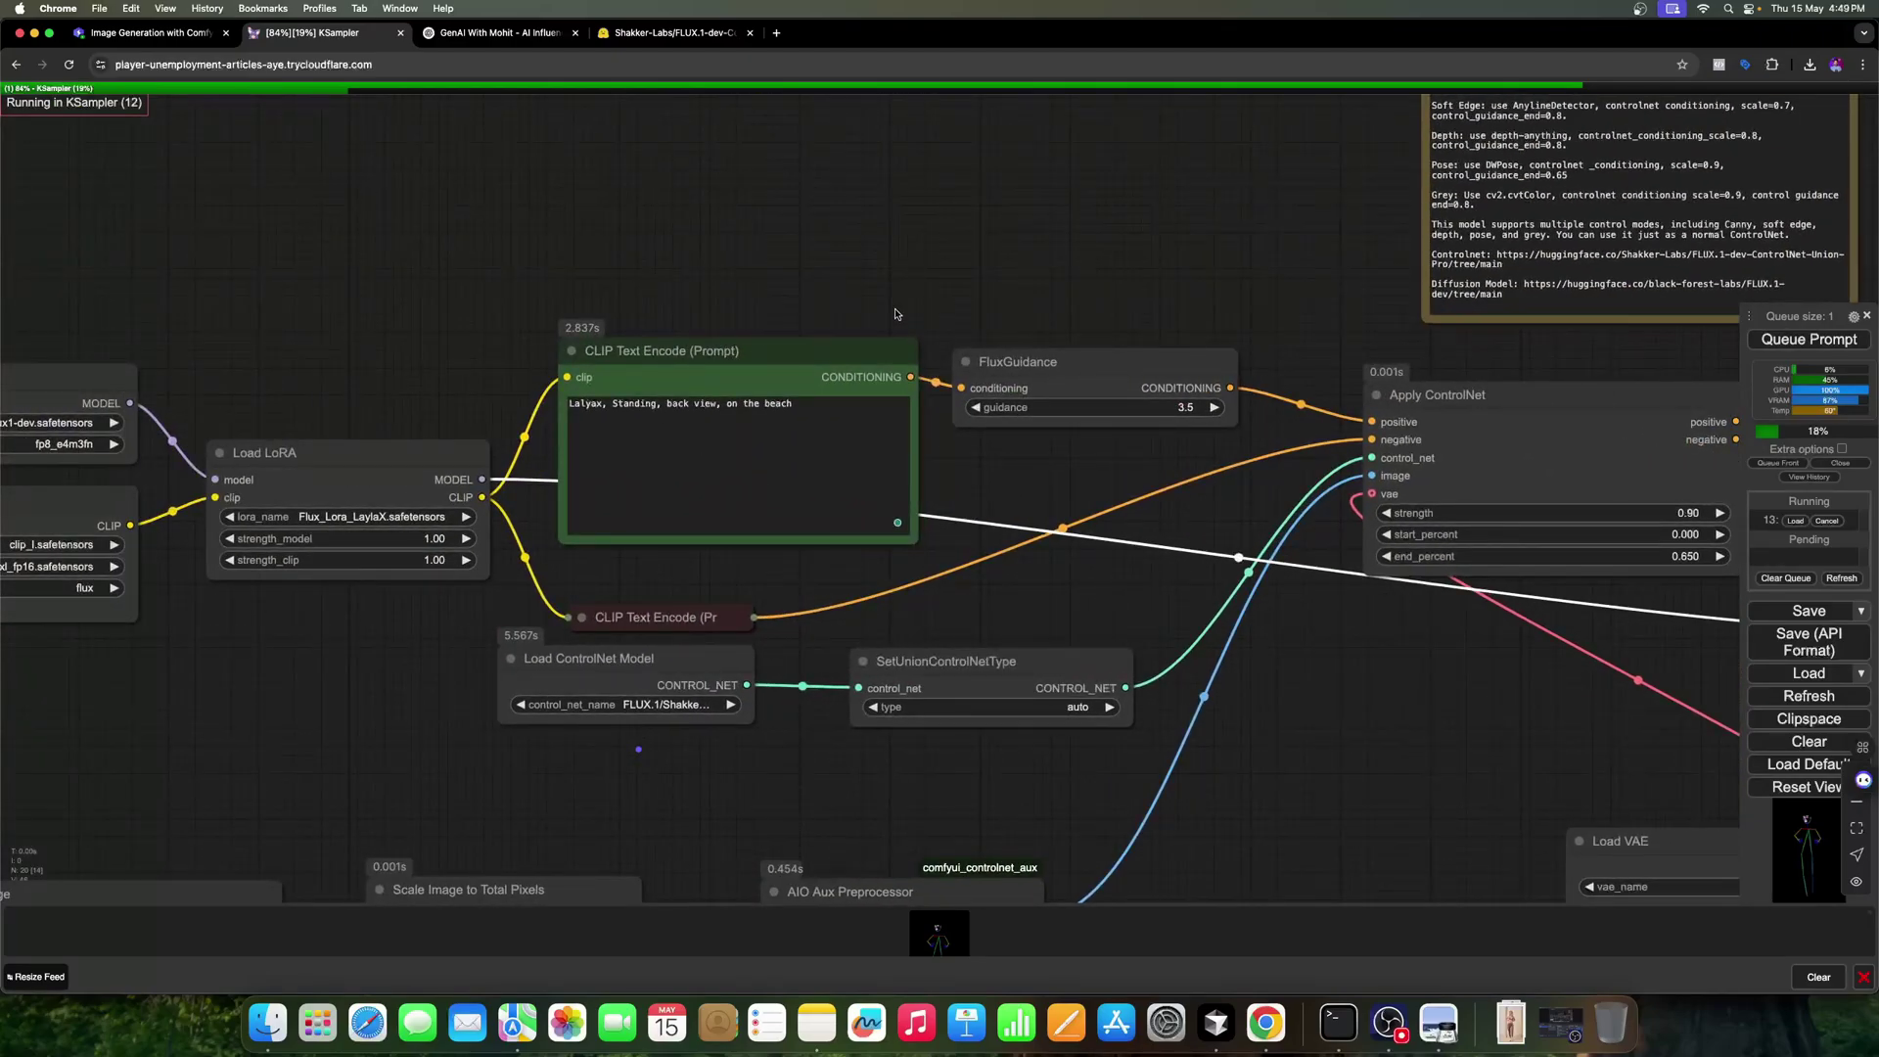
pyautogui.hscroll(5, 894, 314)
pyautogui.scroll(-2, 895, 314)
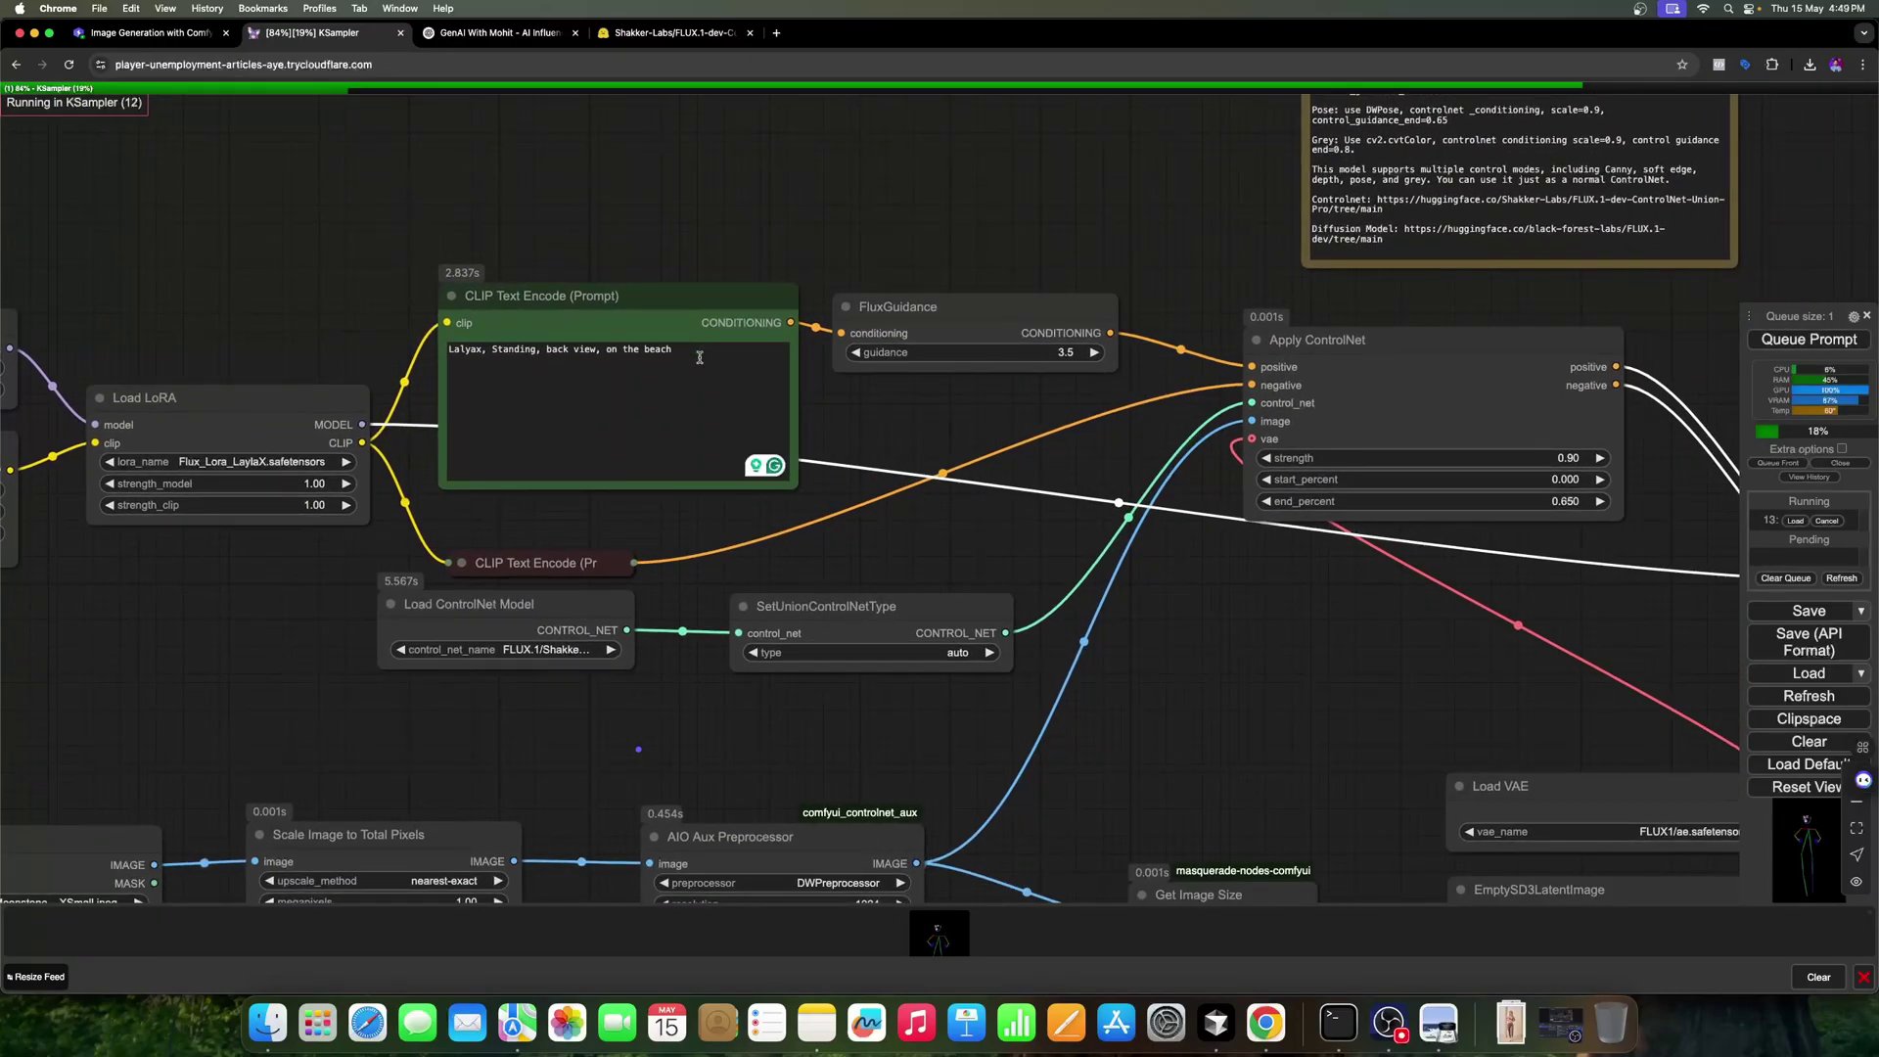
pyautogui.click(498, 35)
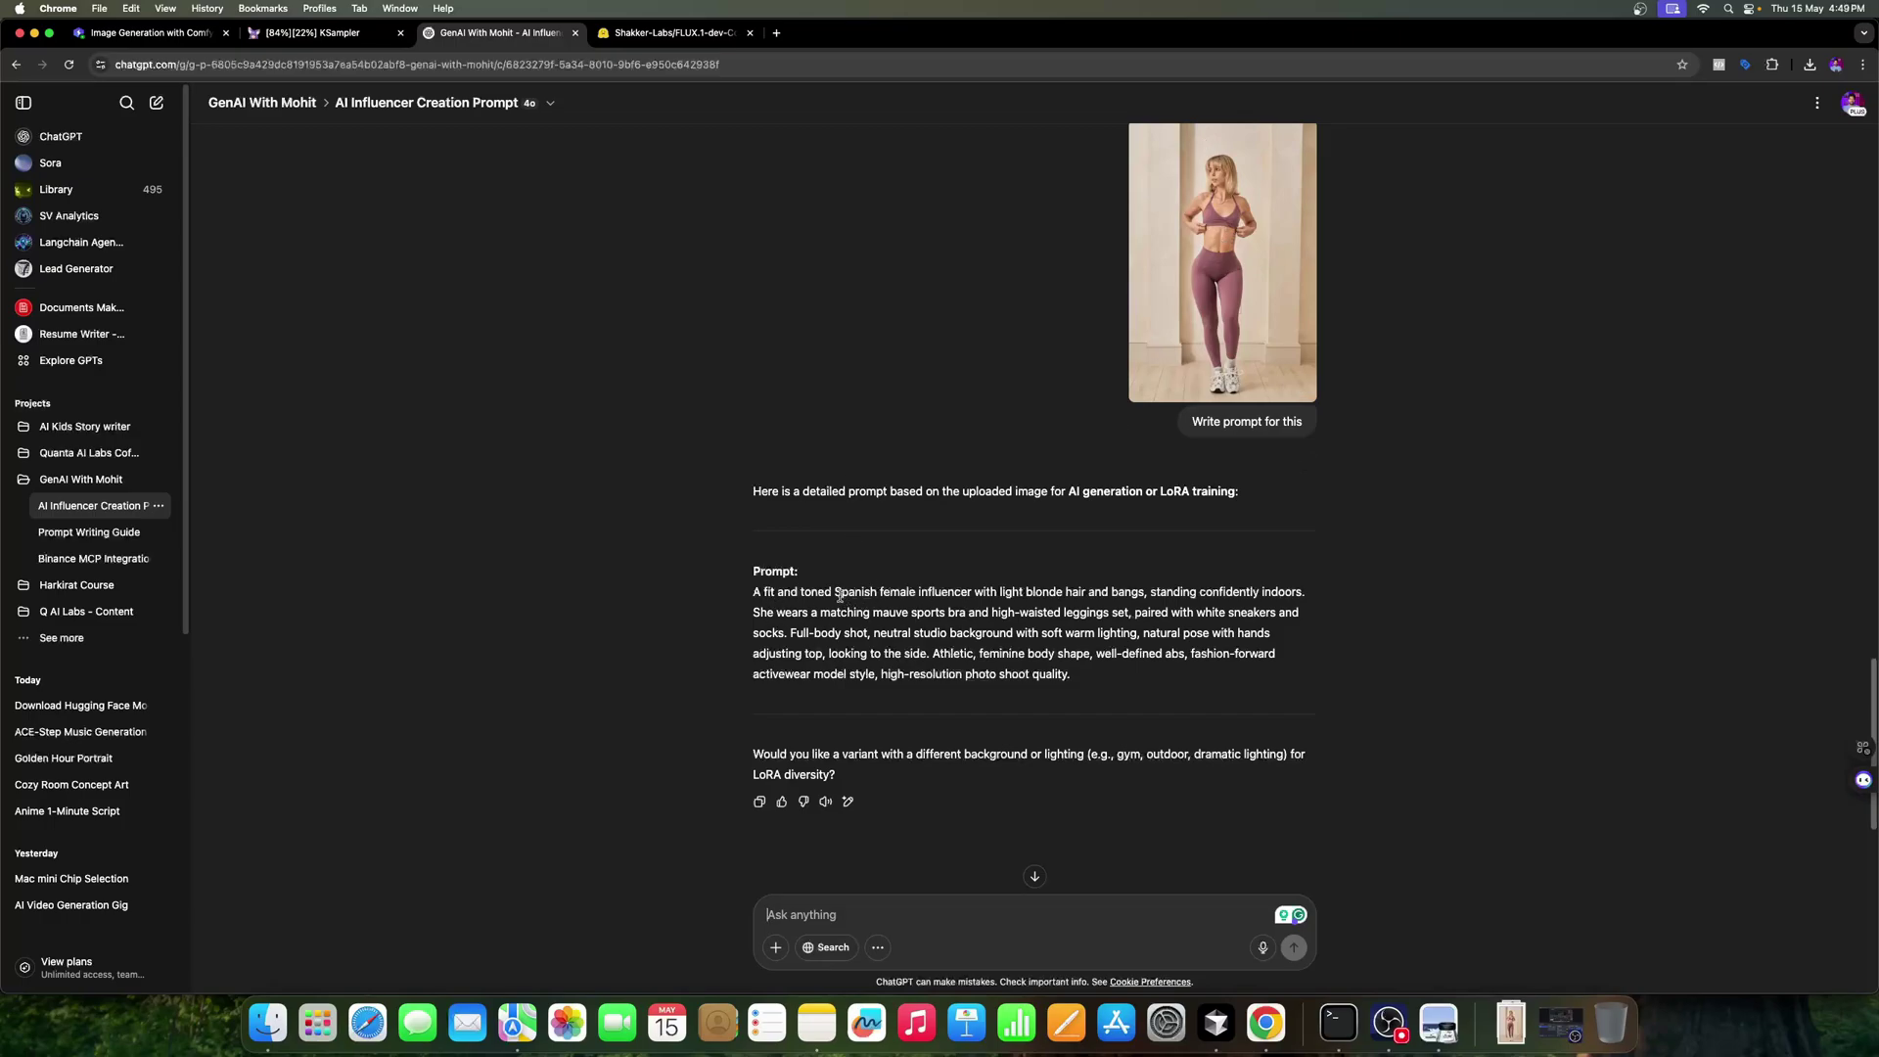
pyautogui.moveTo(765, 591); pyautogui.dragTo(1071, 682)
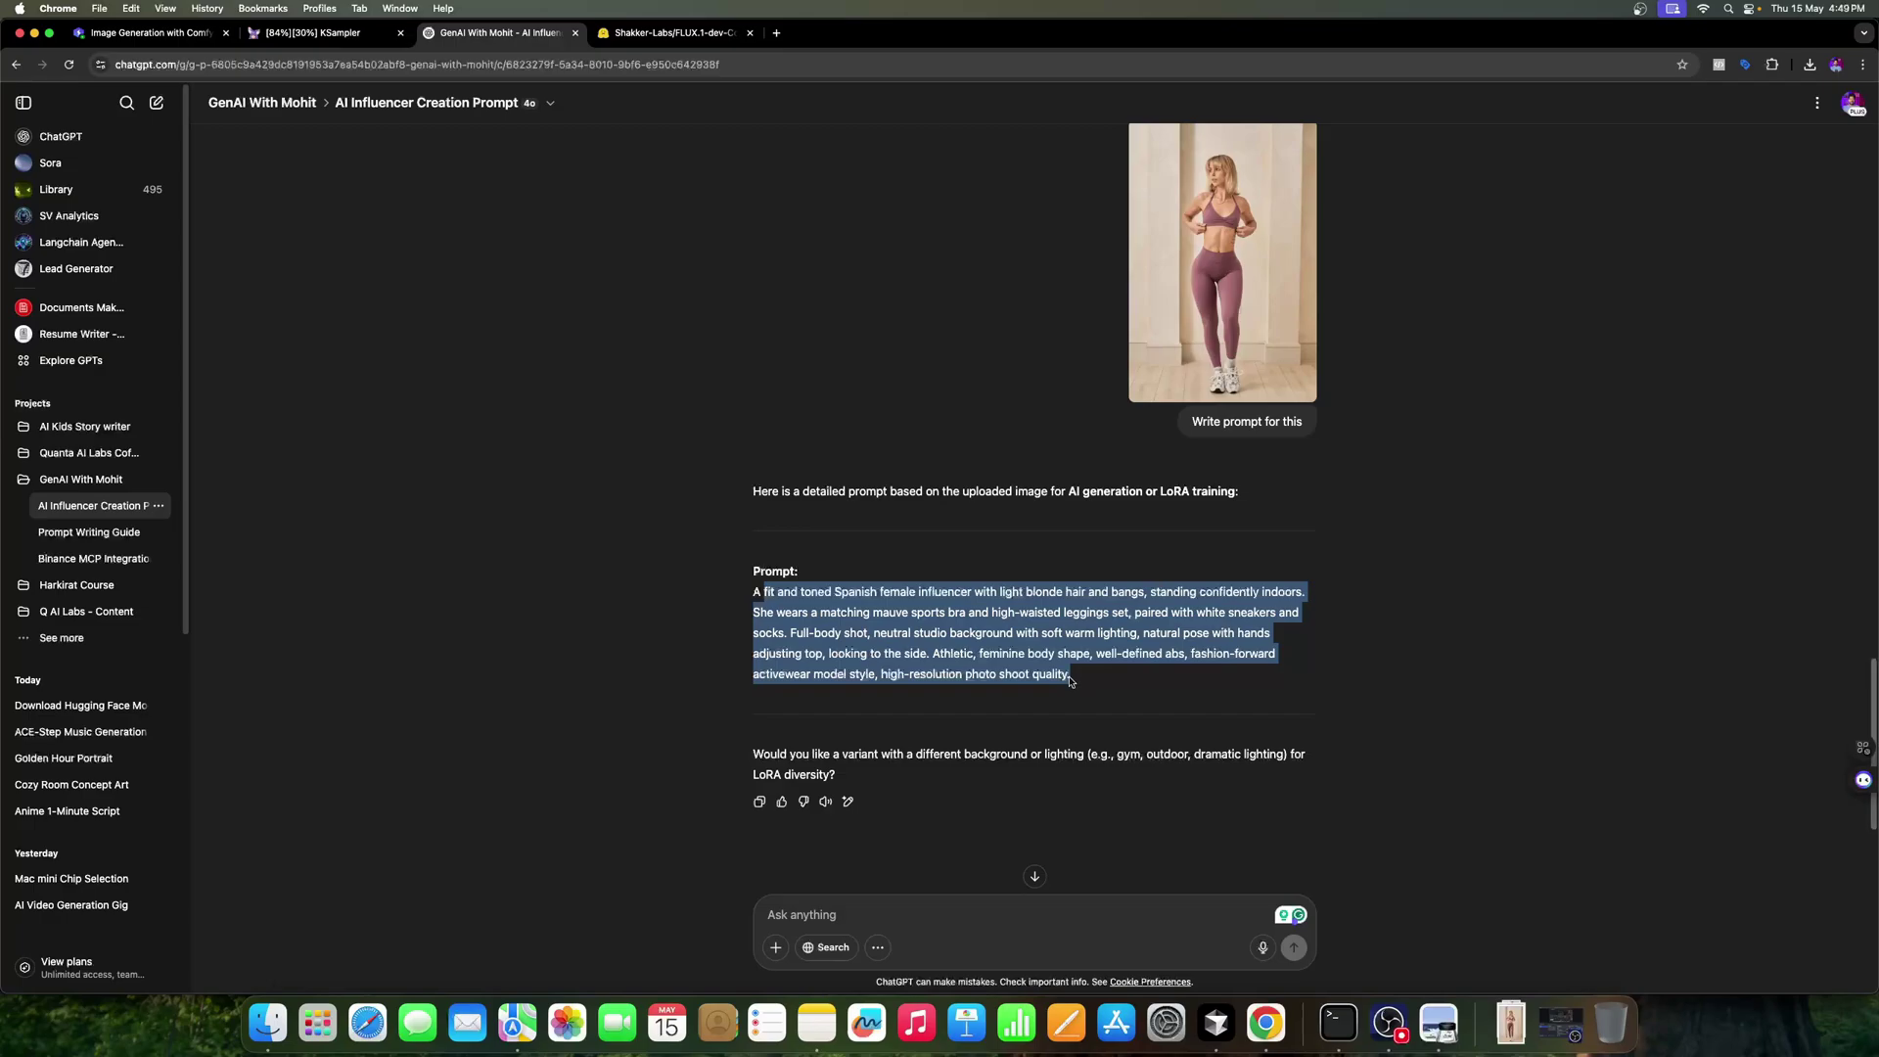
pyautogui.press('super+c')
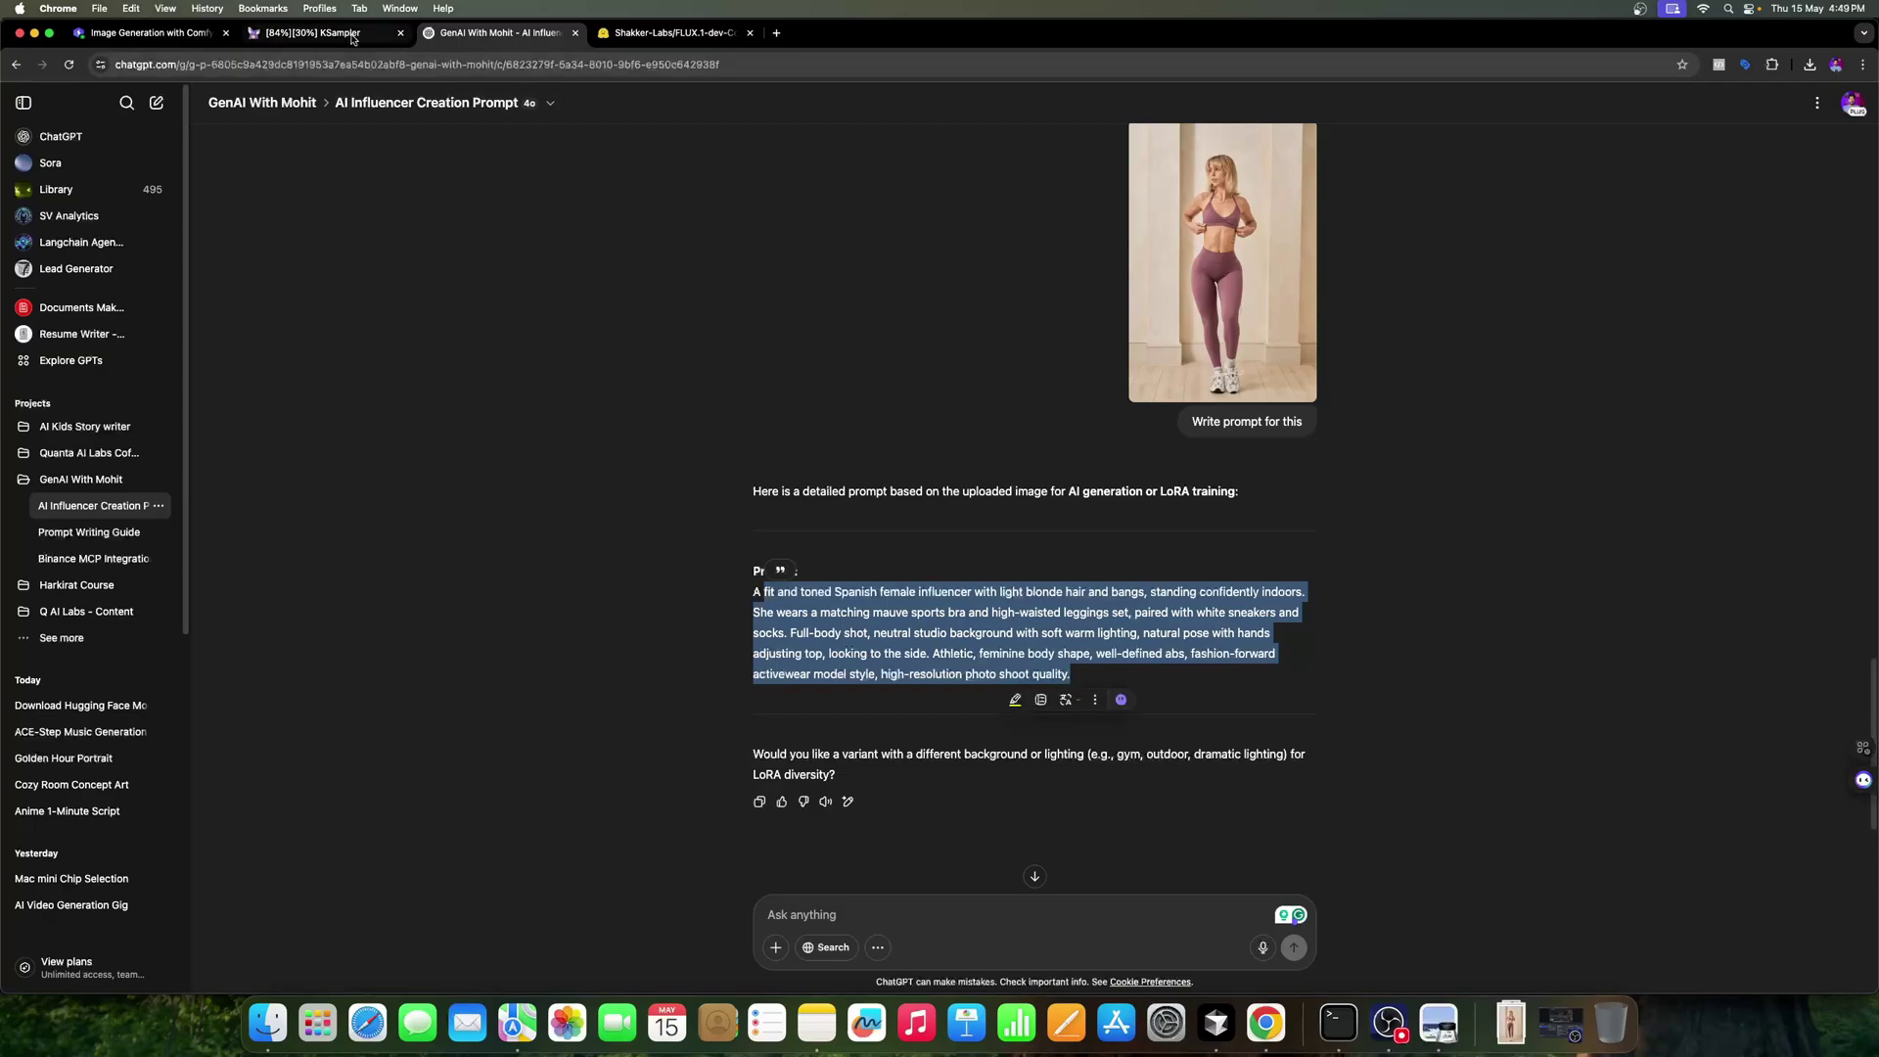
# Step: Back in ComfyUI, replace the text after "Lalyax," in the positive CLIP Text Encode prompt with the copied description
pyautogui.click(313, 32)
pyautogui.moveTo(683, 351); pyautogui.dragTo(488, 353)
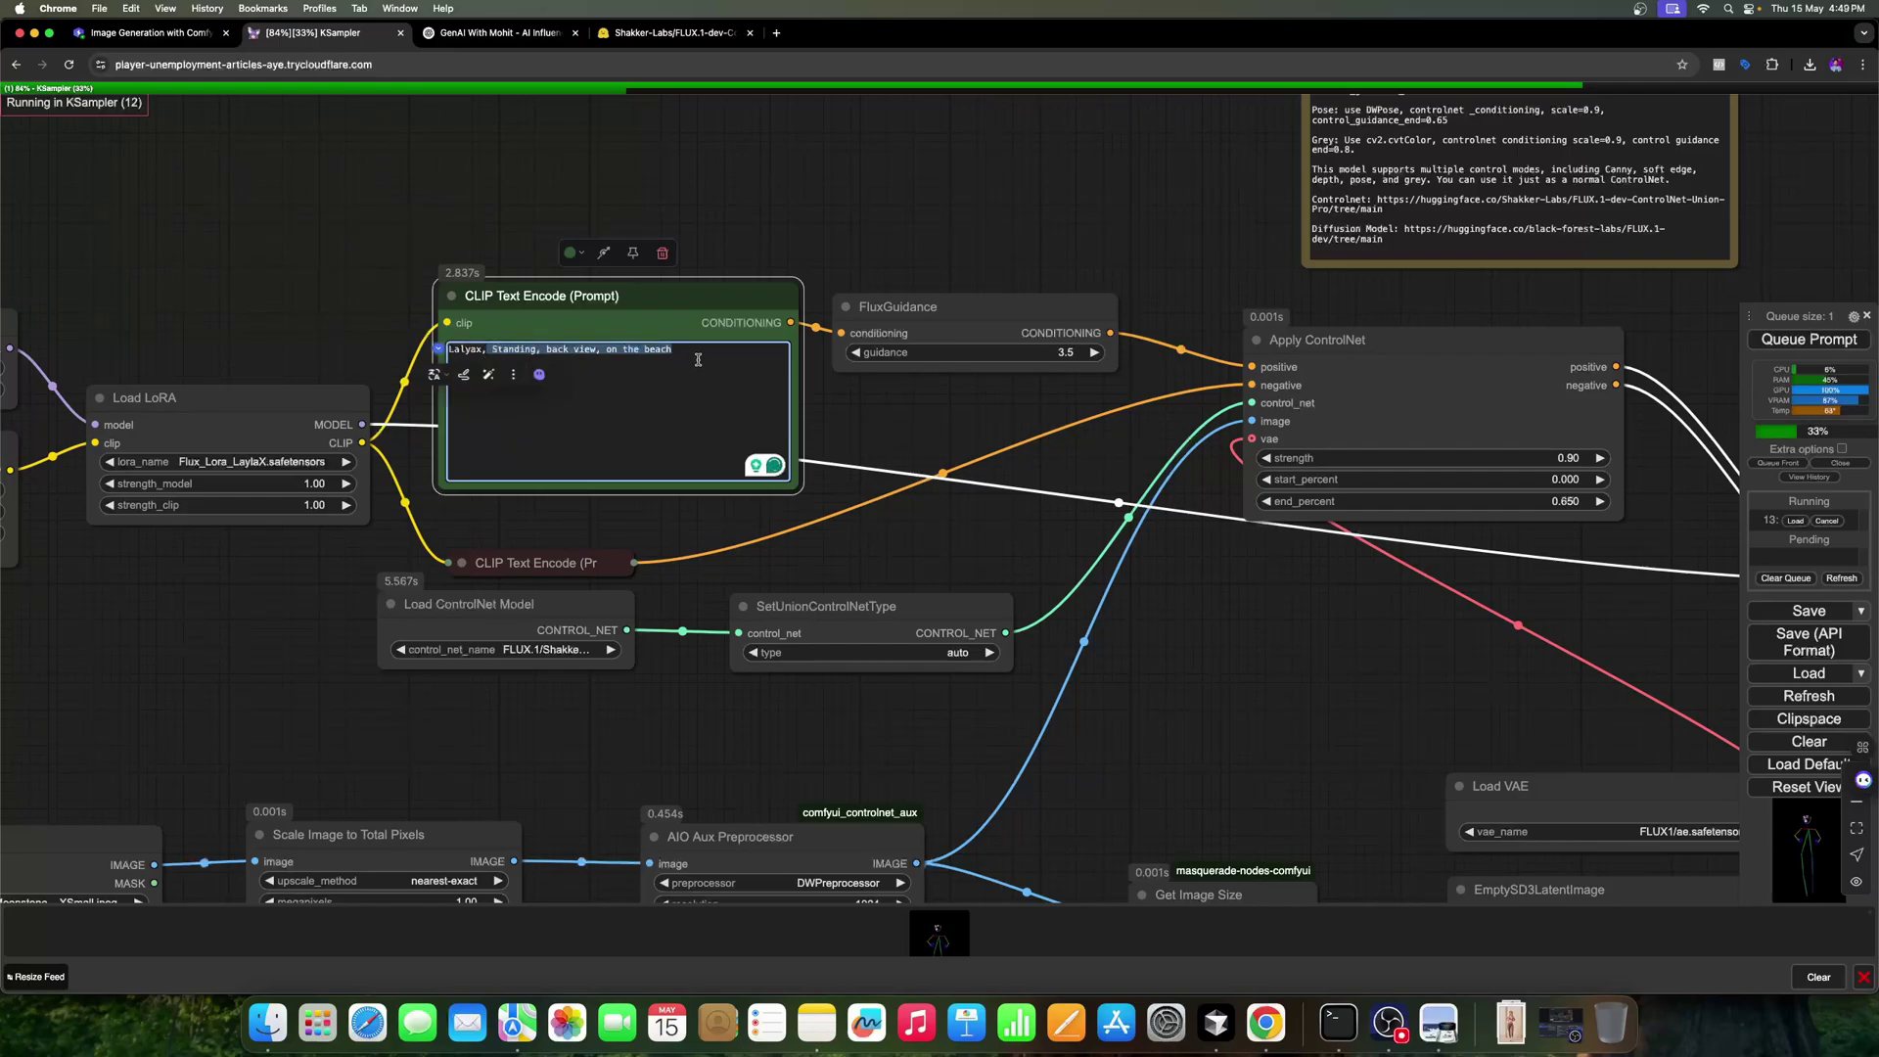
pyautogui.moveTo(692, 353); pyautogui.dragTo(492, 354)
pyautogui.press('super+v')
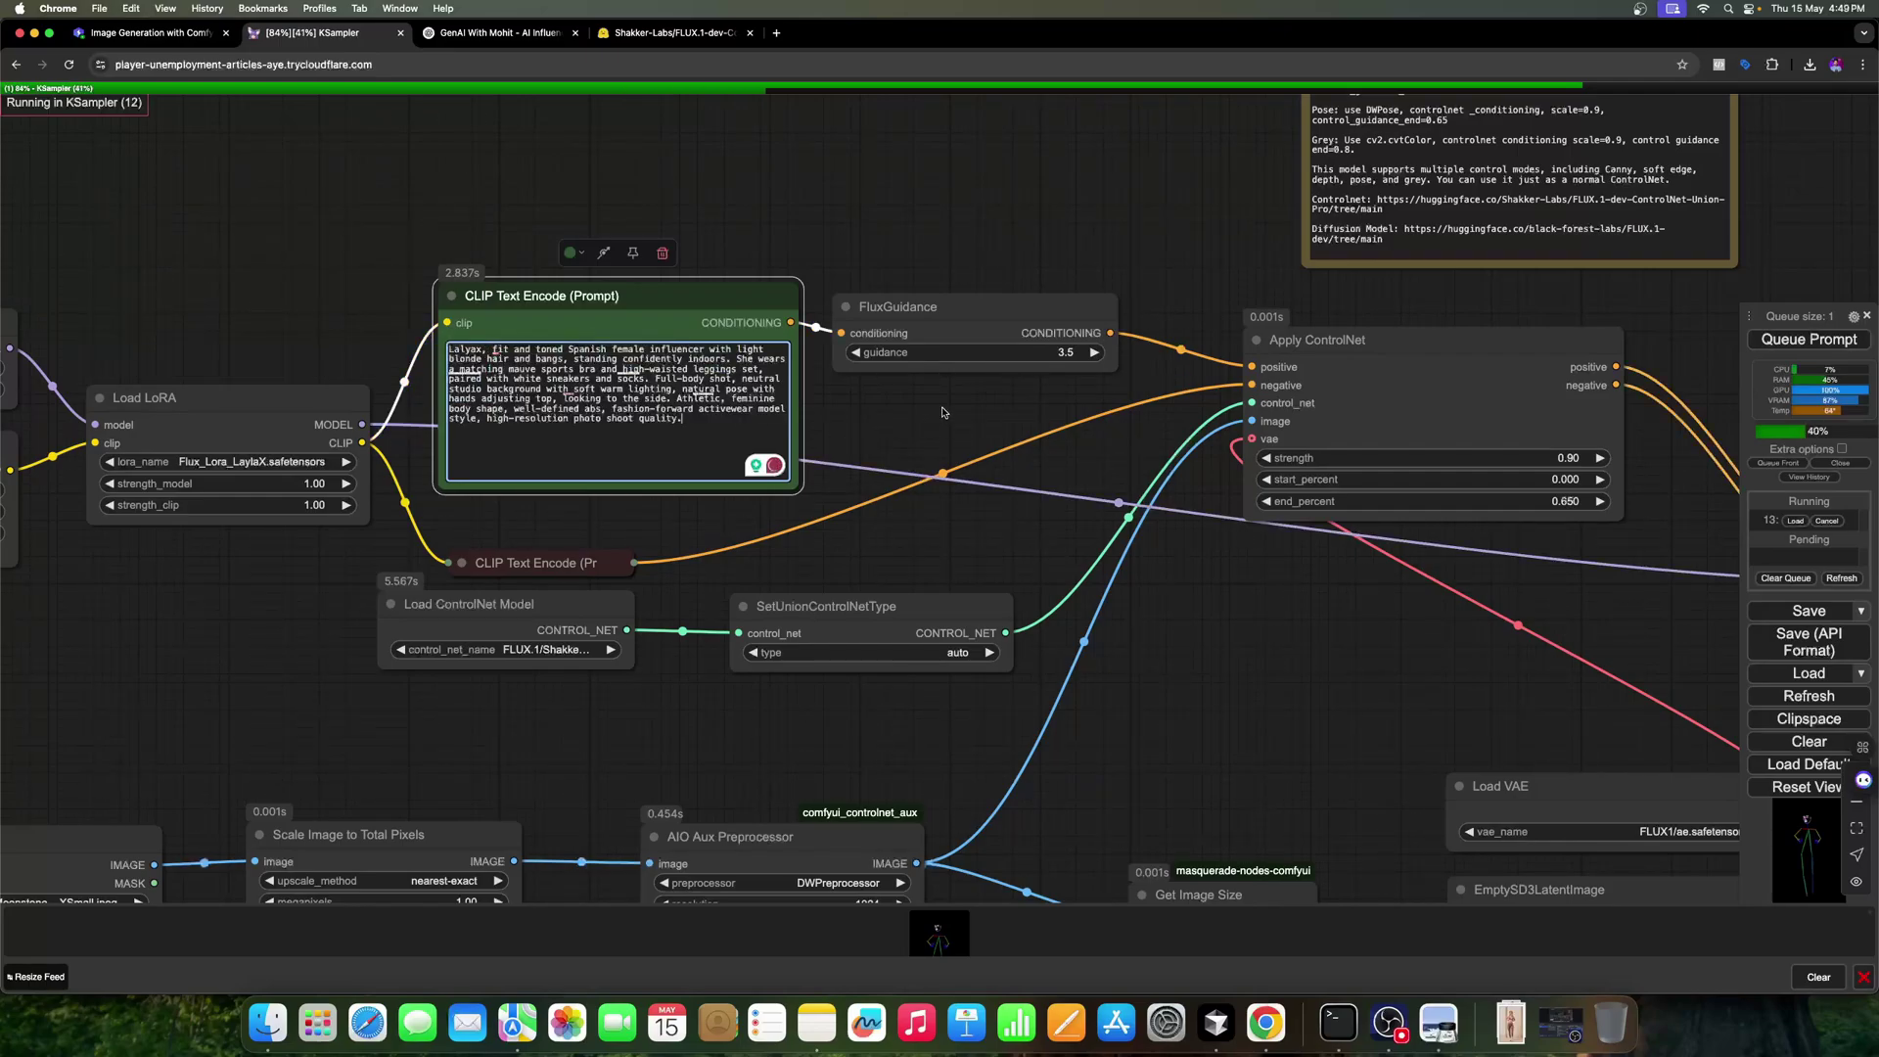
# Step: Check the finished beach image and queue the workflow again with the new detailed prompt
pyautogui.moveTo(939, 412); pyautogui.dragTo(700, 356)
pyautogui.scroll(3, 701, 356)
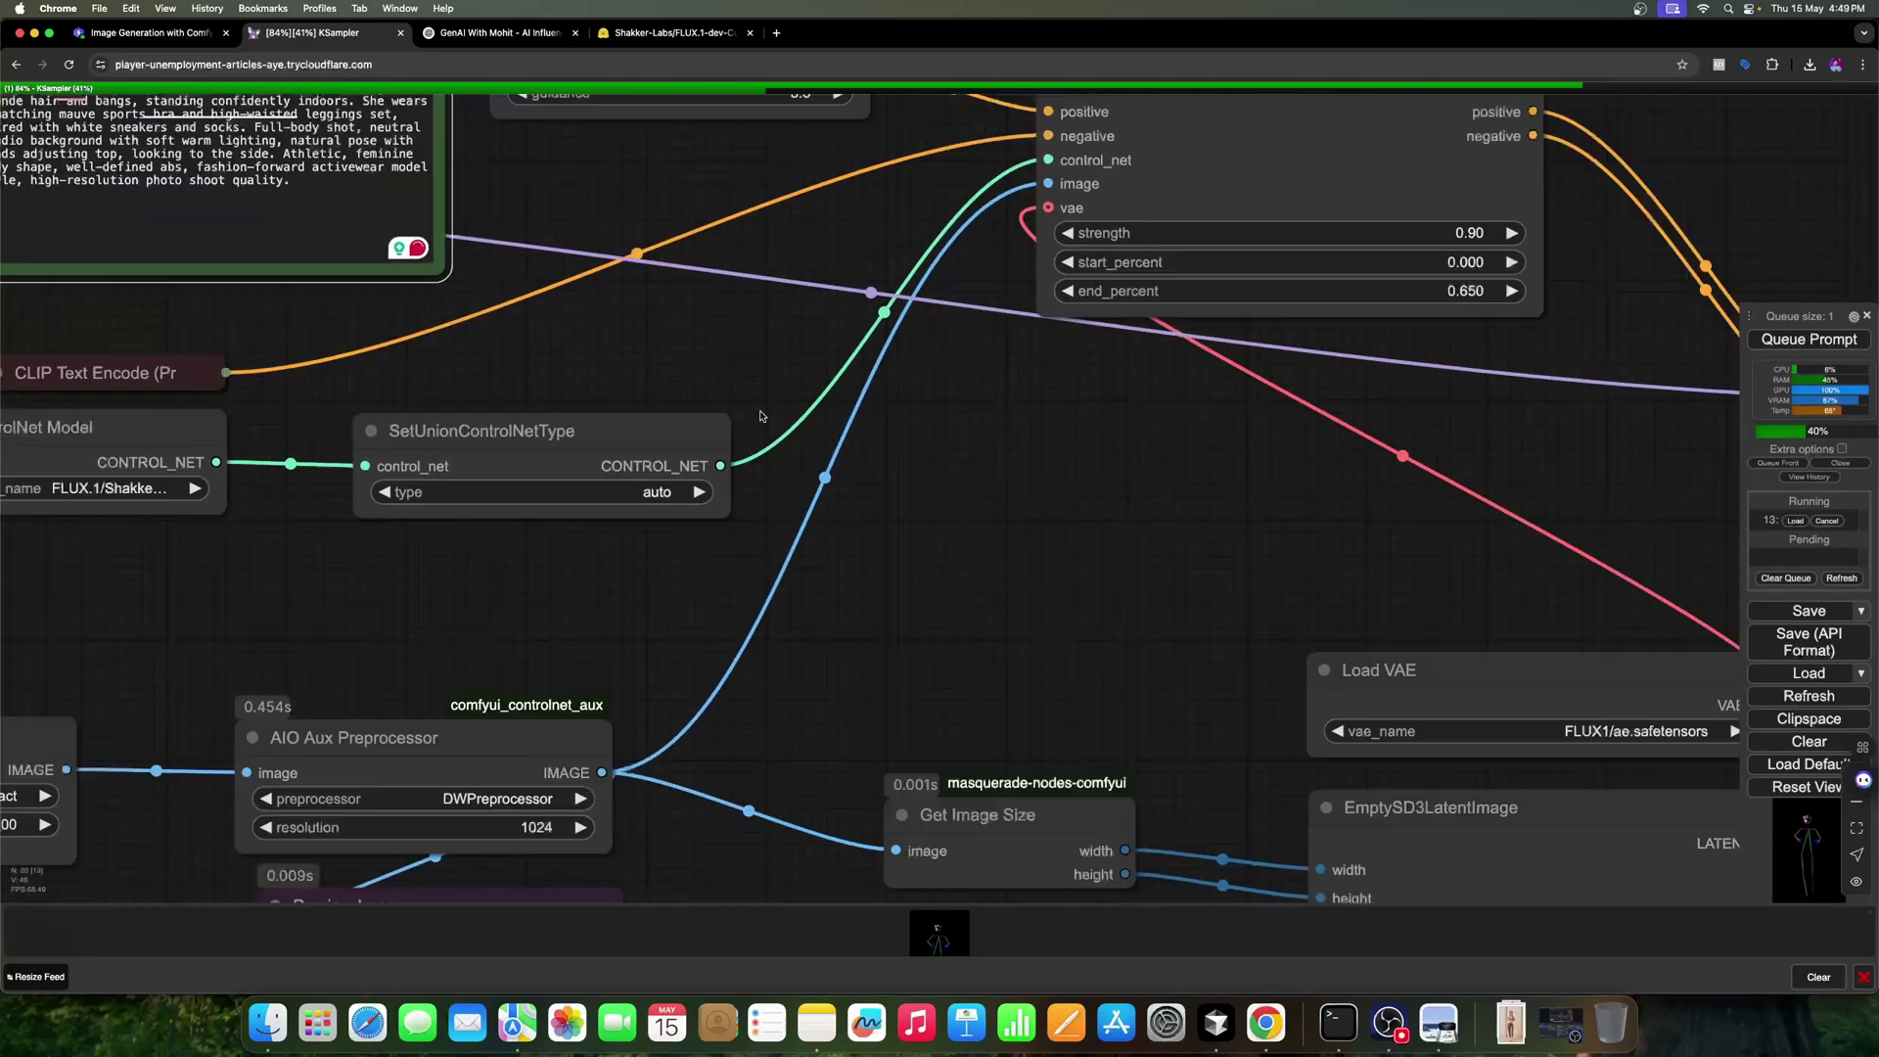
pyautogui.scroll(-3, 764, 419)
pyautogui.moveTo(947, 445); pyautogui.dragTo(941, 438)
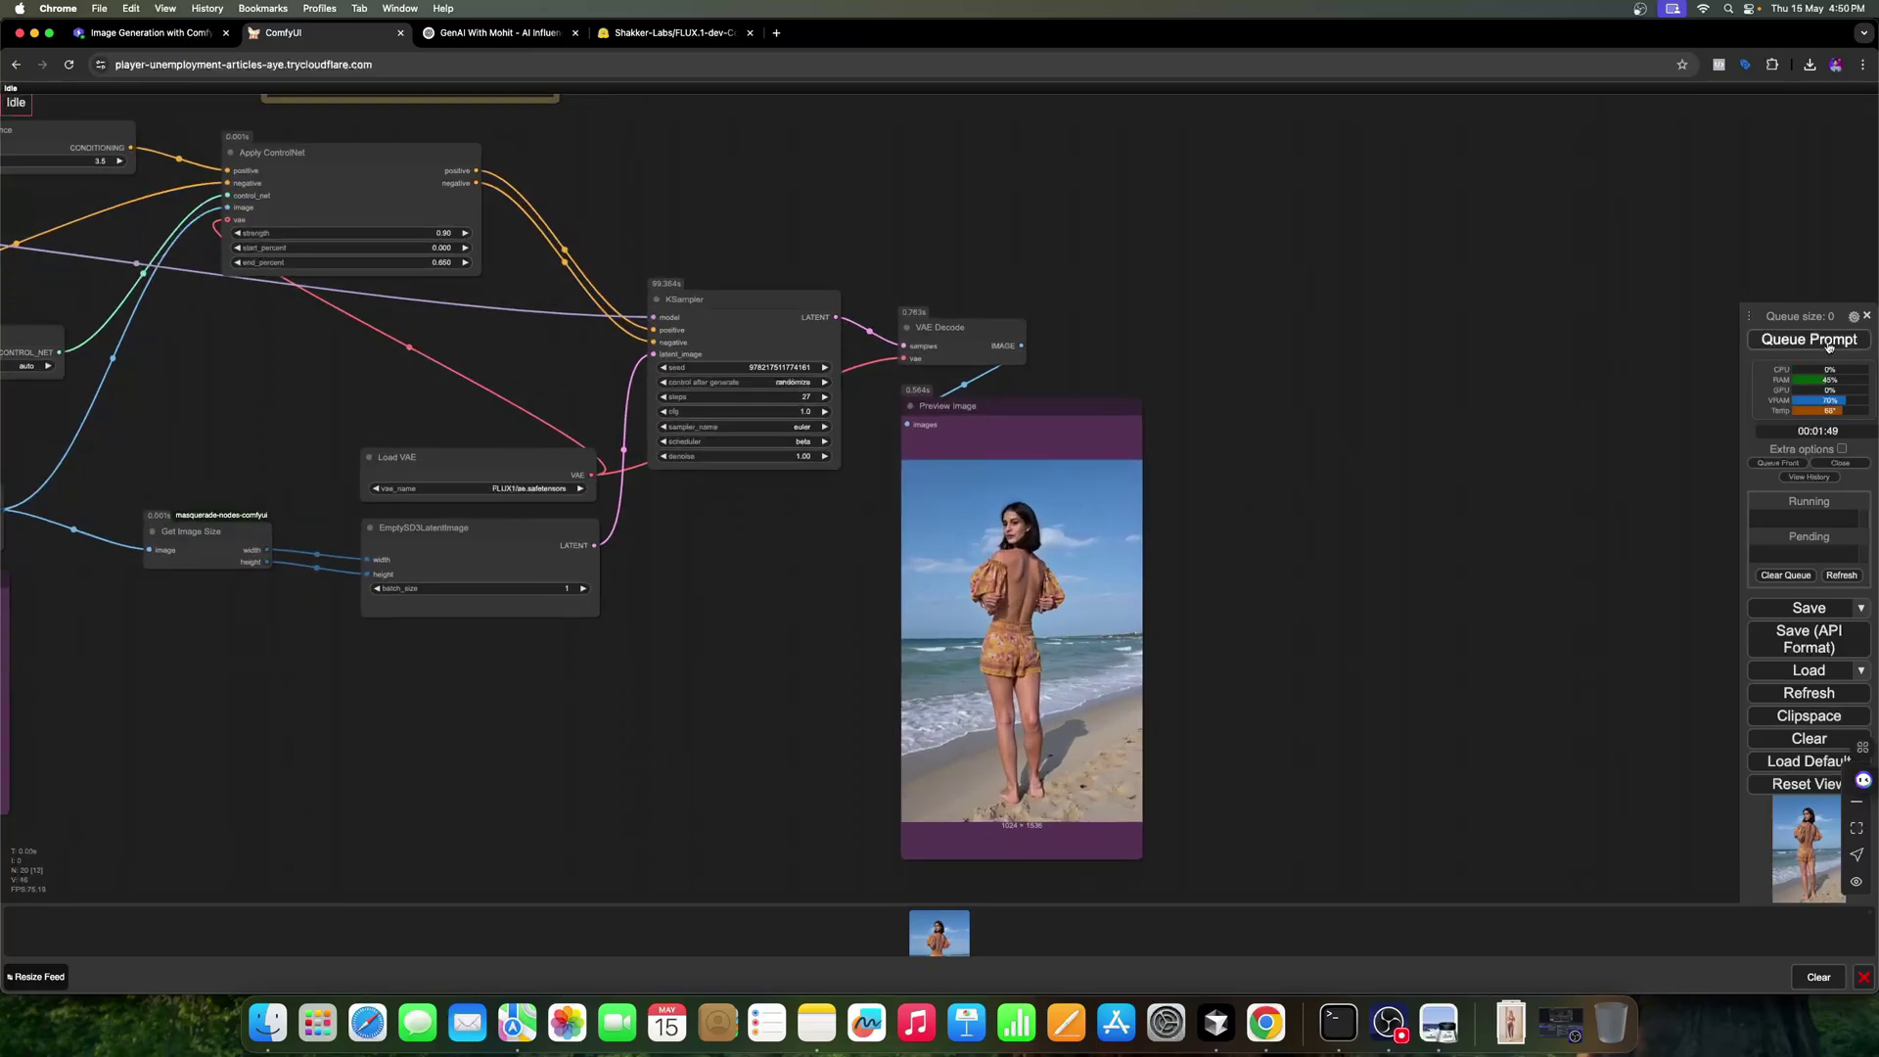
pyautogui.click(1828, 343)
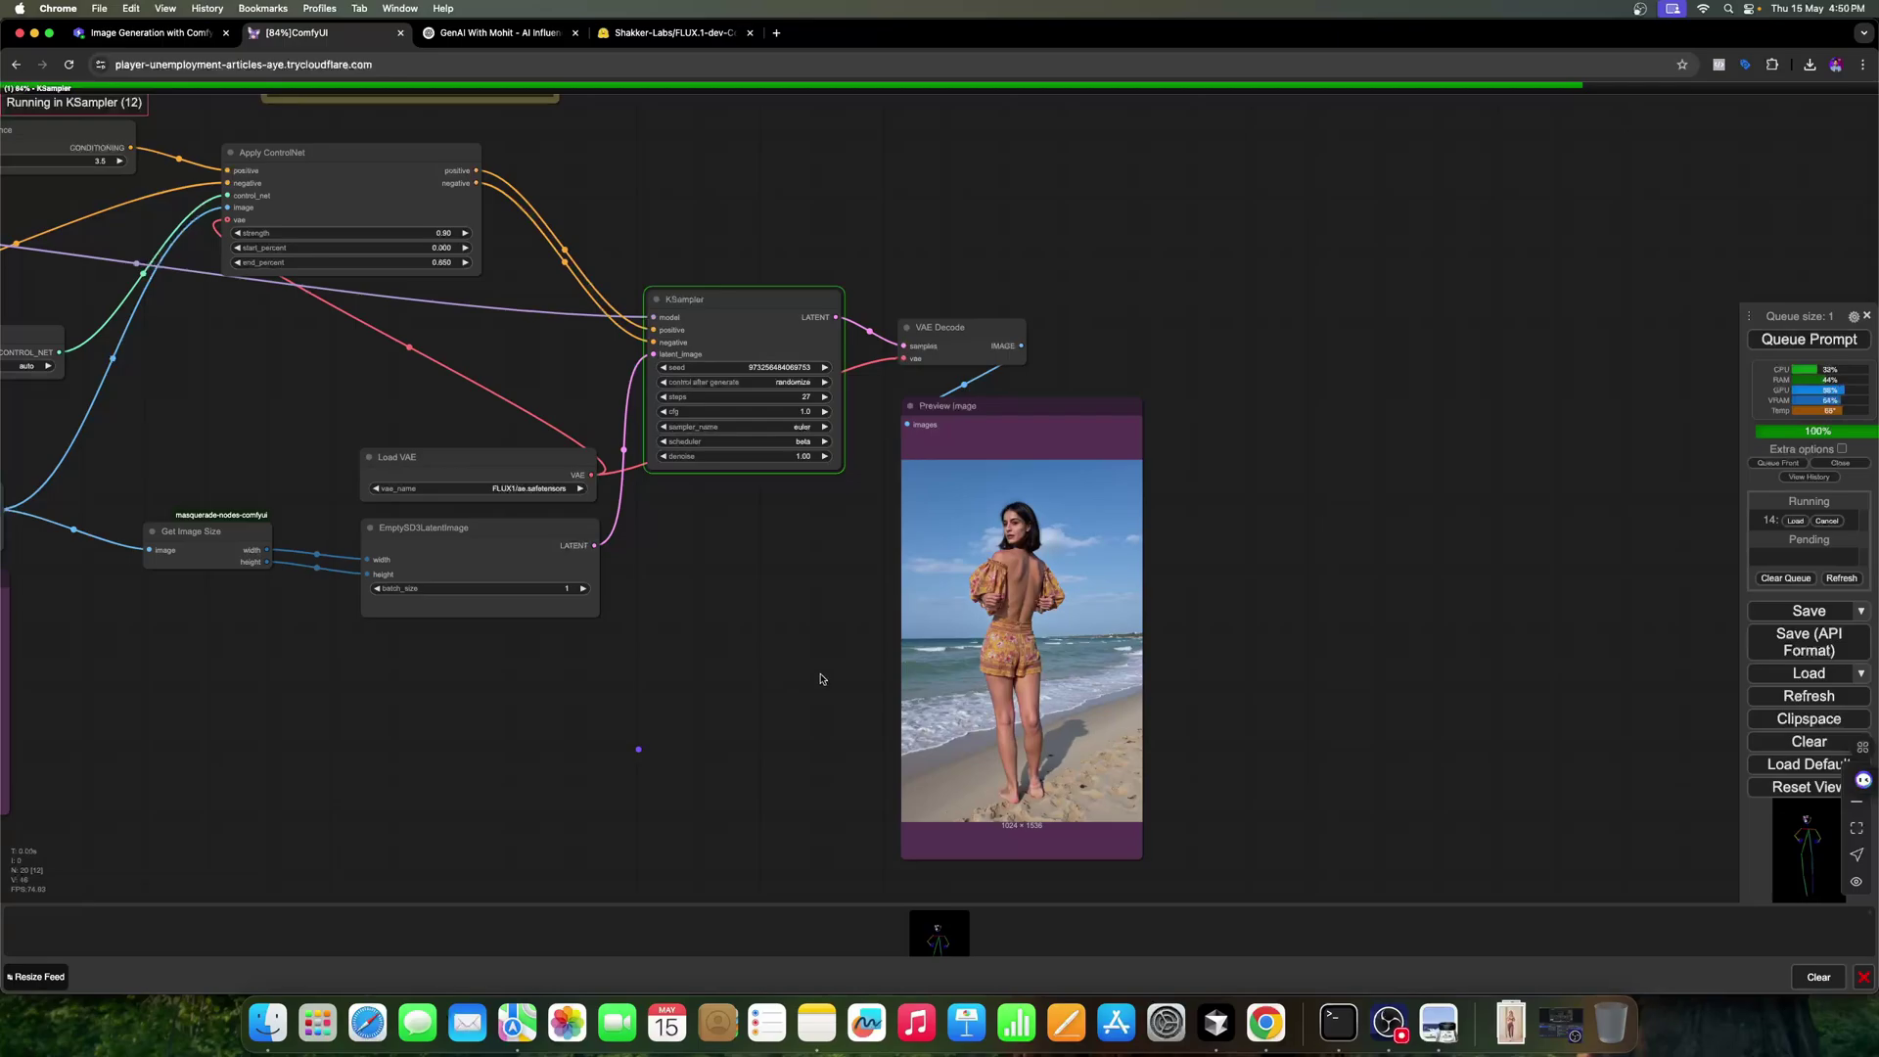
# Step: Enlarge the generated image's Preview Image node and bring the whole workflow into view
pyautogui.moveTo(1142, 858); pyautogui.dragTo(1192, 854)
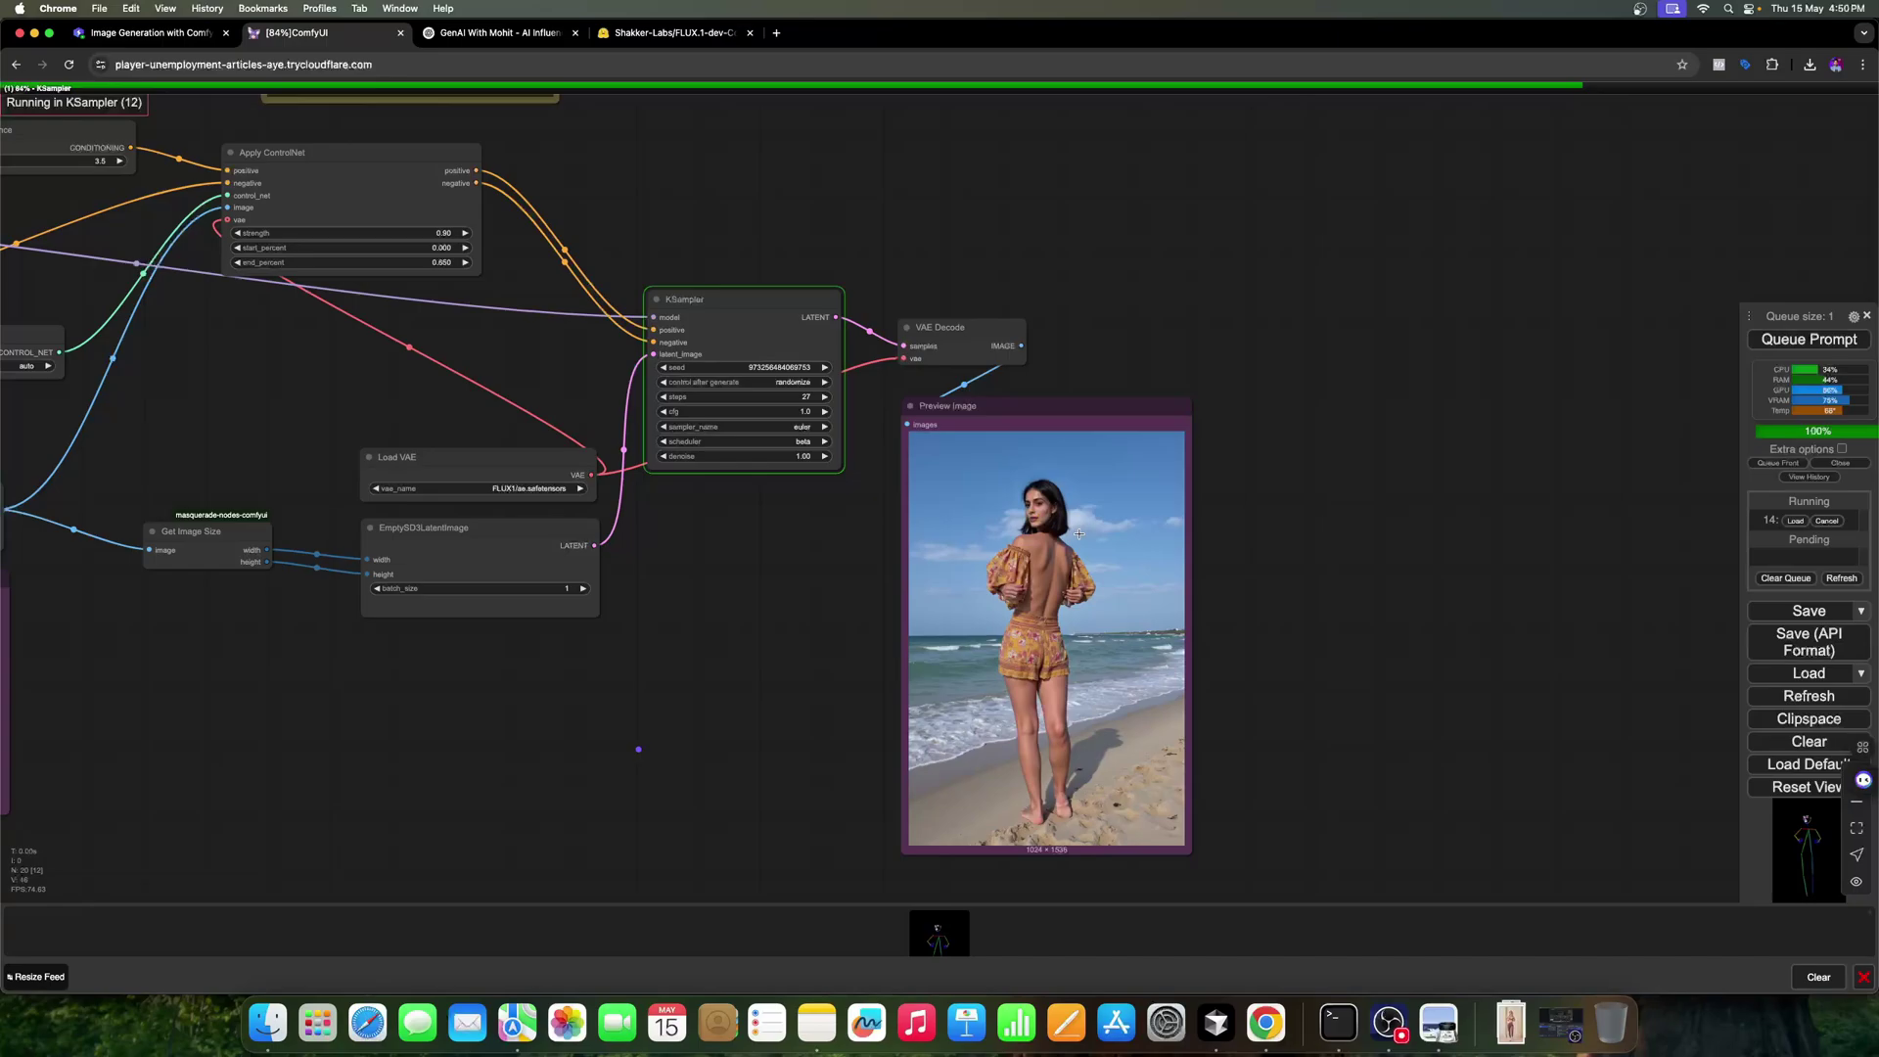
pyautogui.scroll(1, 486, 771)
pyautogui.scroll(-4, 487, 770)
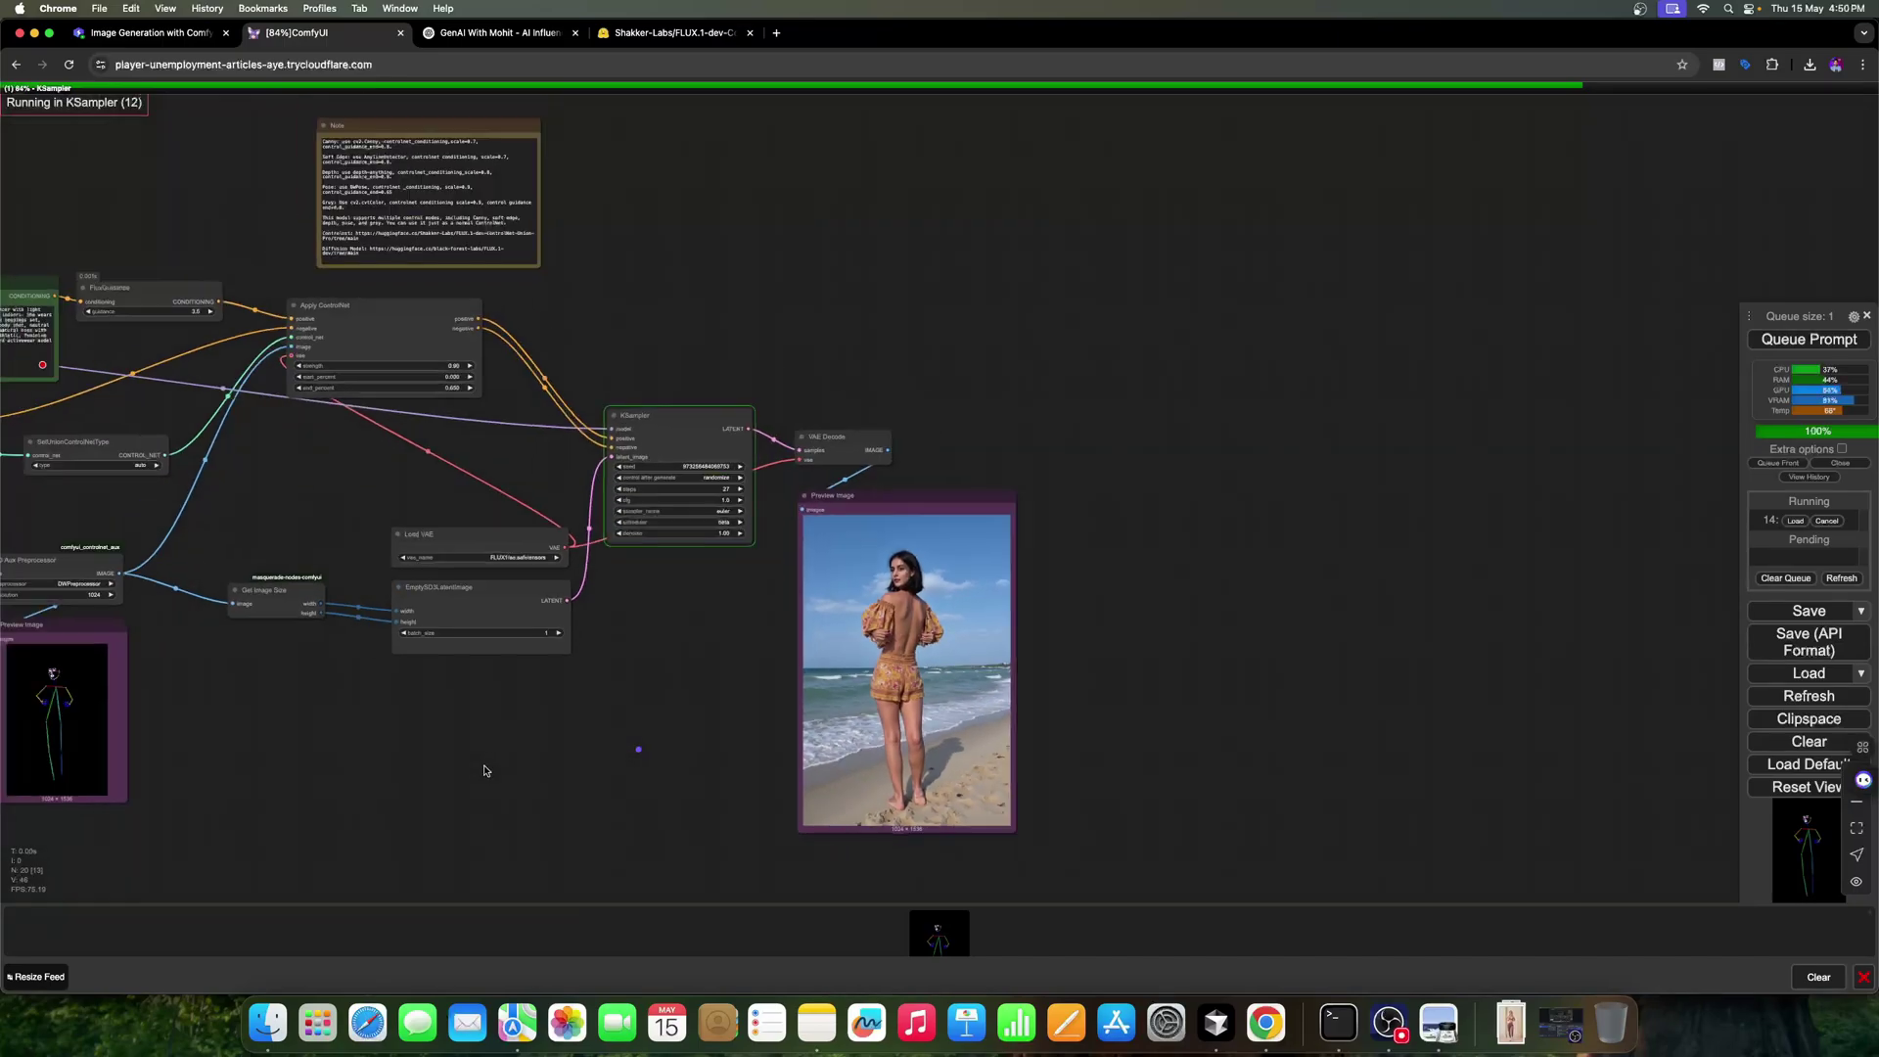
pyautogui.moveTo(401, 776); pyautogui.dragTo(987, 732)
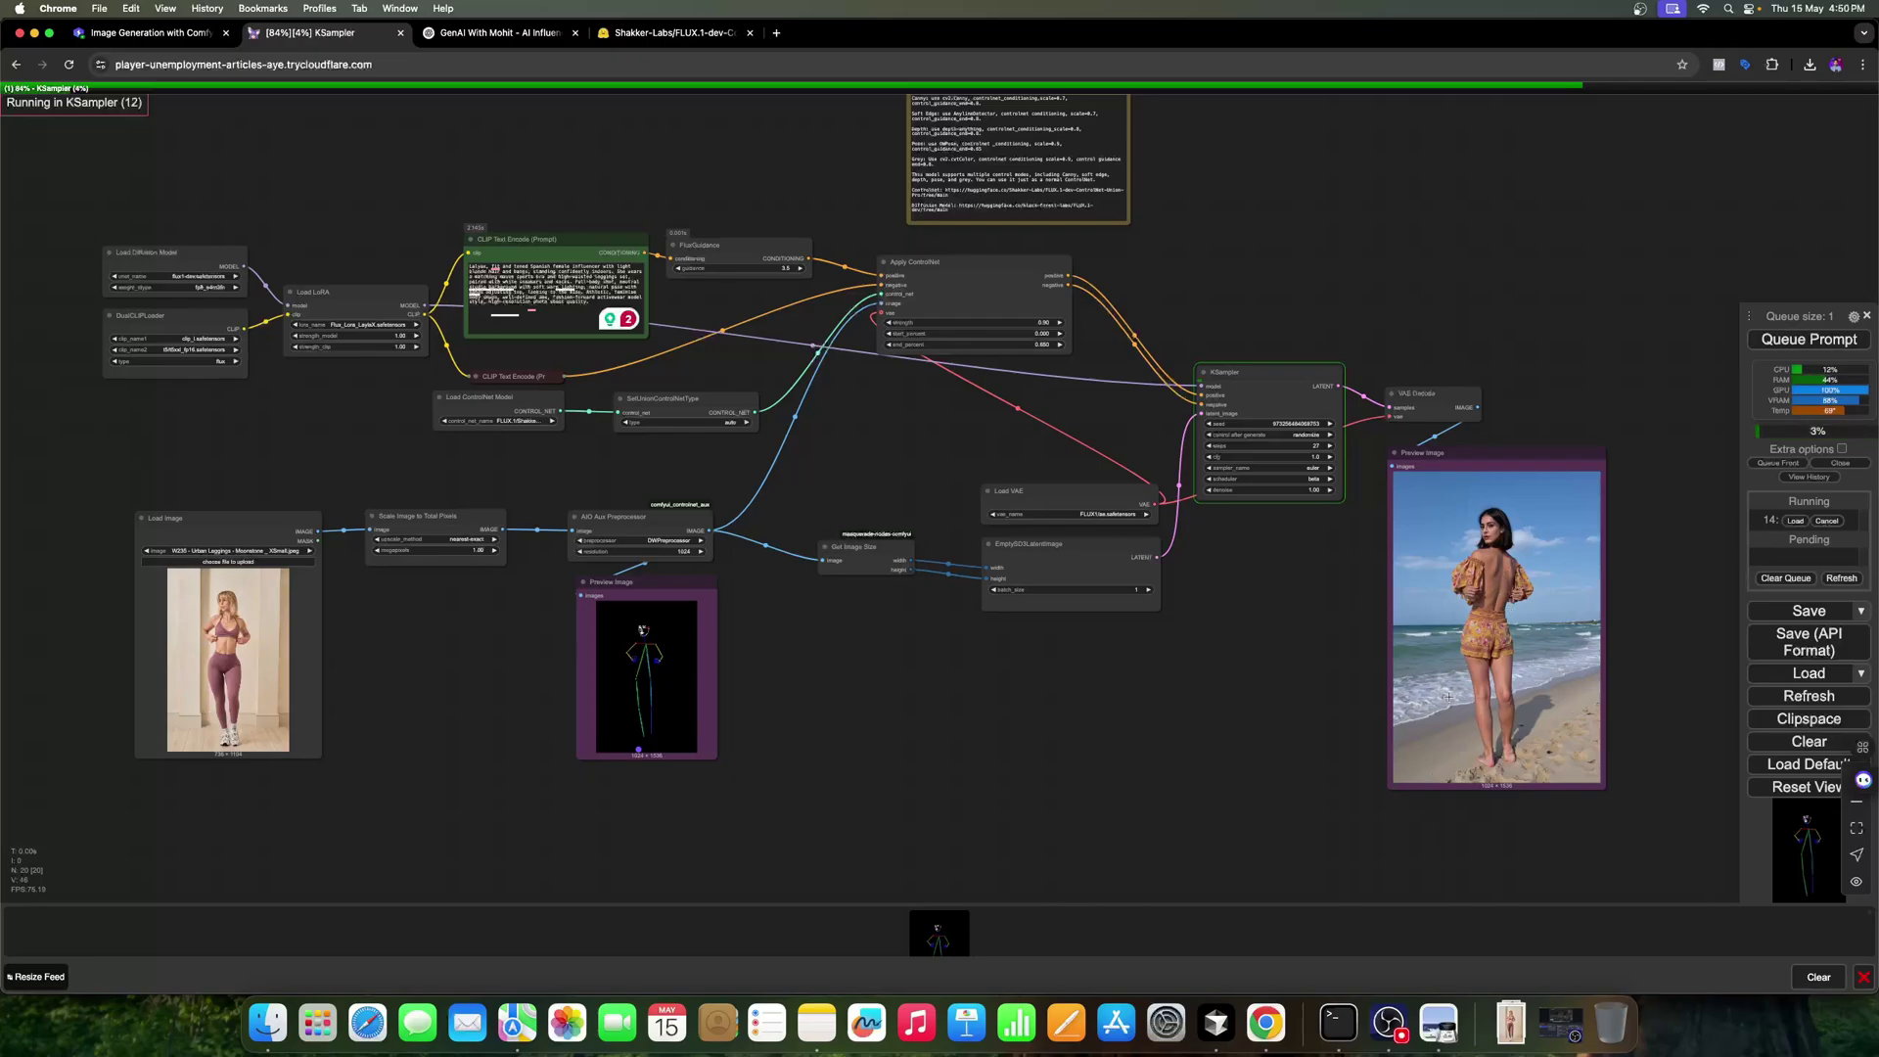
pyautogui.moveTo(1229, 732); pyautogui.dragTo(1170, 752)
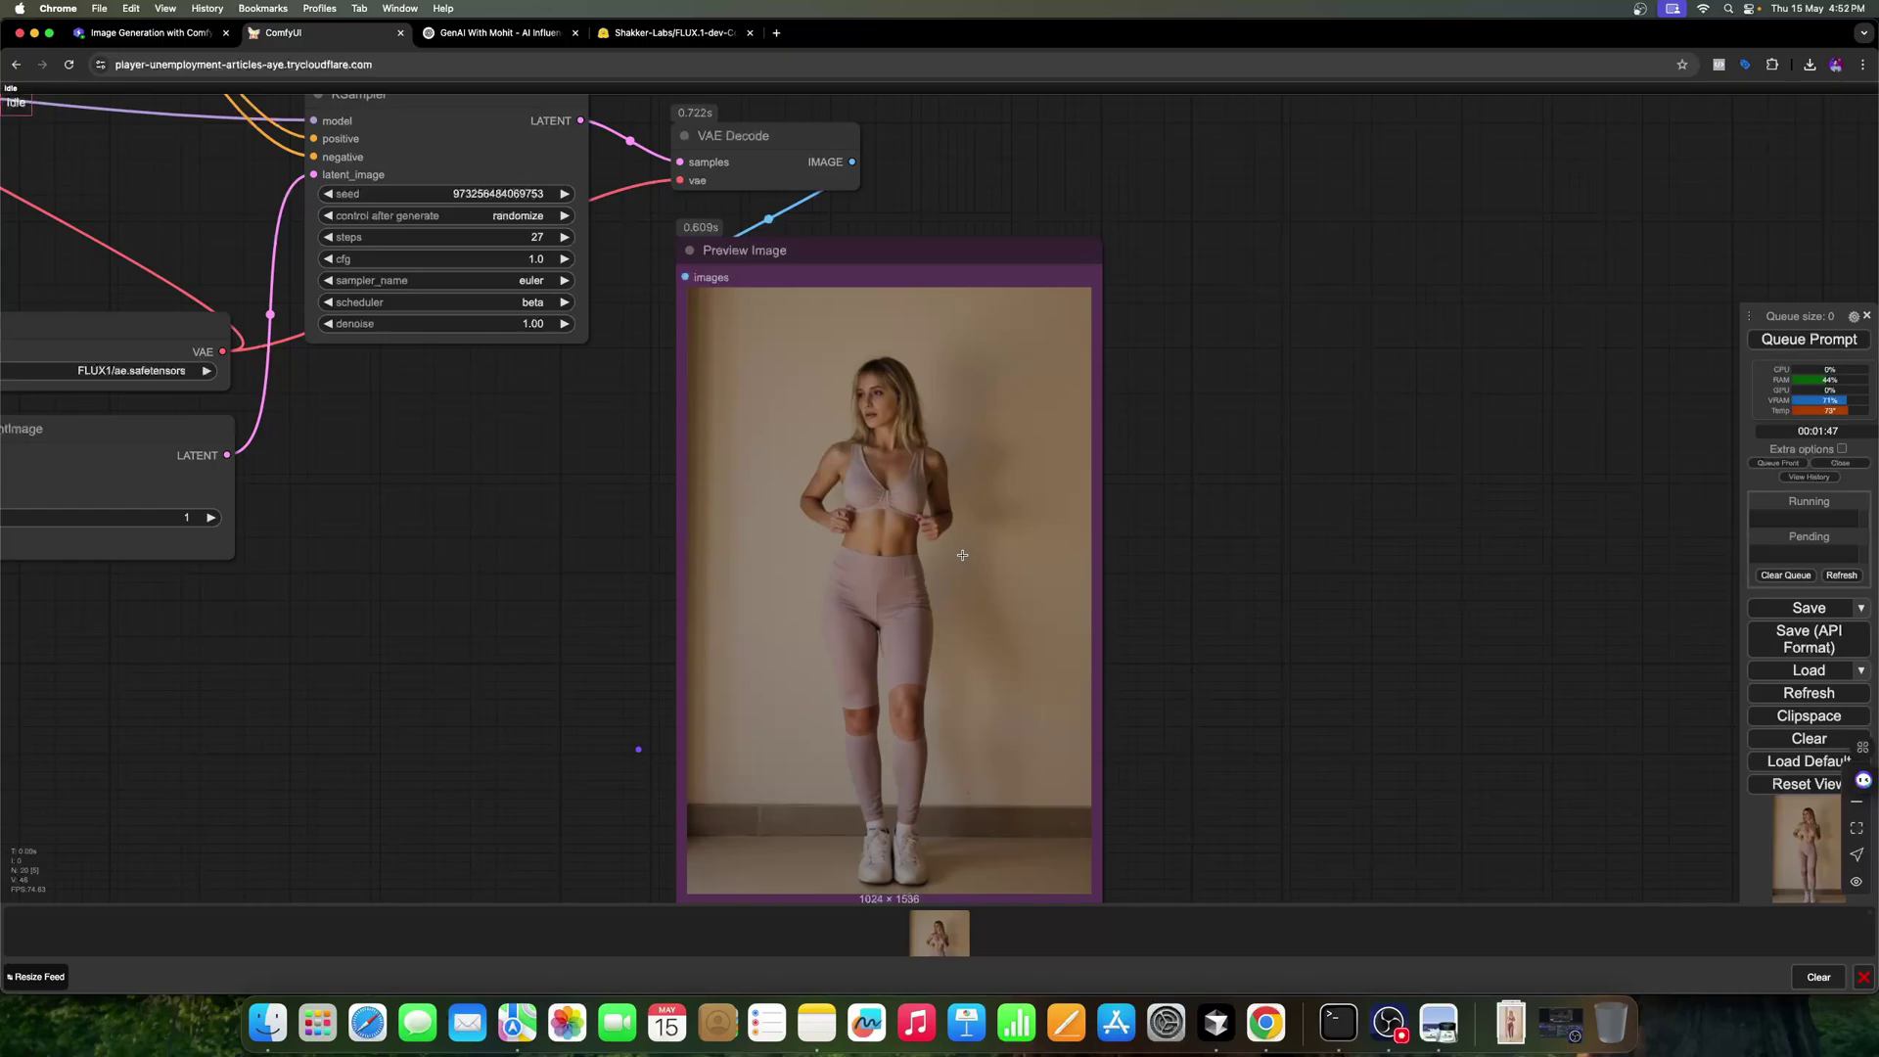
# Step: Change the AIO Aux Preprocessor's preprocessor to DepthAnythingPreprocessor and queue the workflow
pyautogui.moveTo(452, 526); pyautogui.dragTo(817, 533)
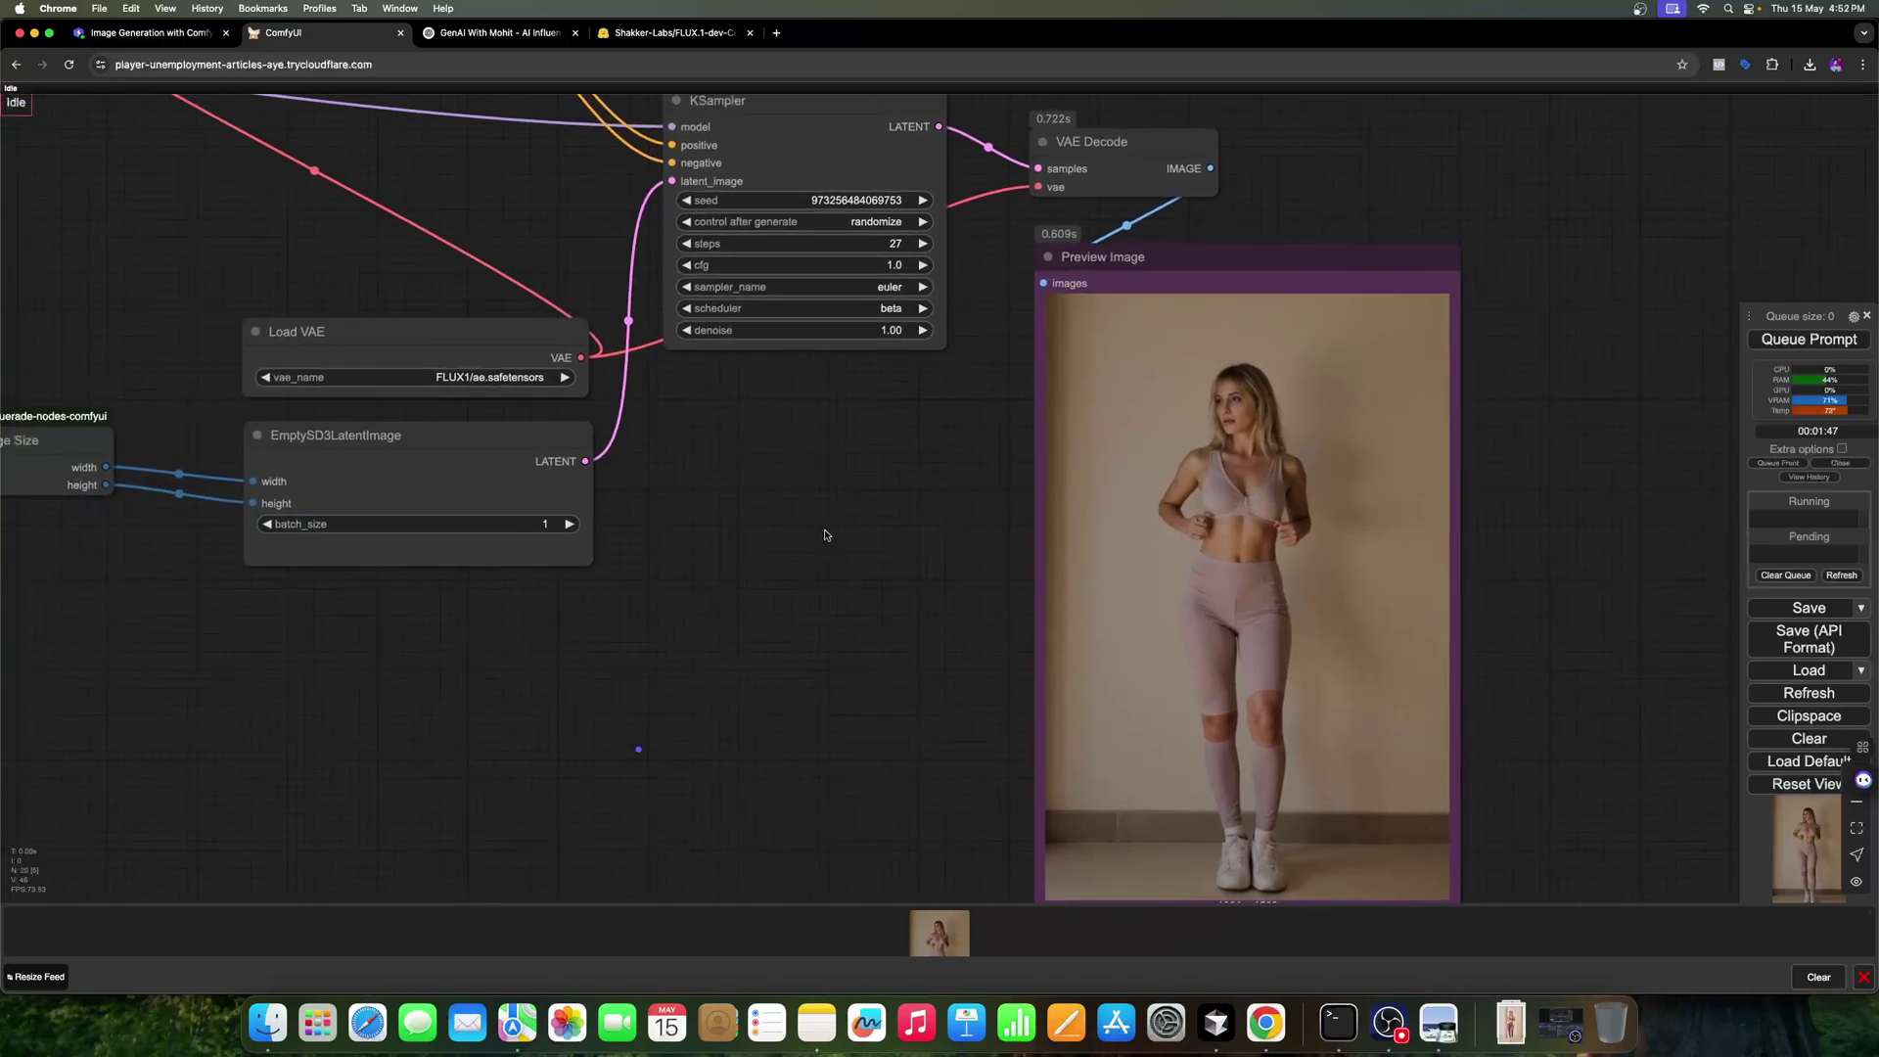
pyautogui.moveTo(675, 547); pyautogui.dragTo(1350, 477)
pyautogui.moveTo(576, 557); pyautogui.dragTo(795, 614)
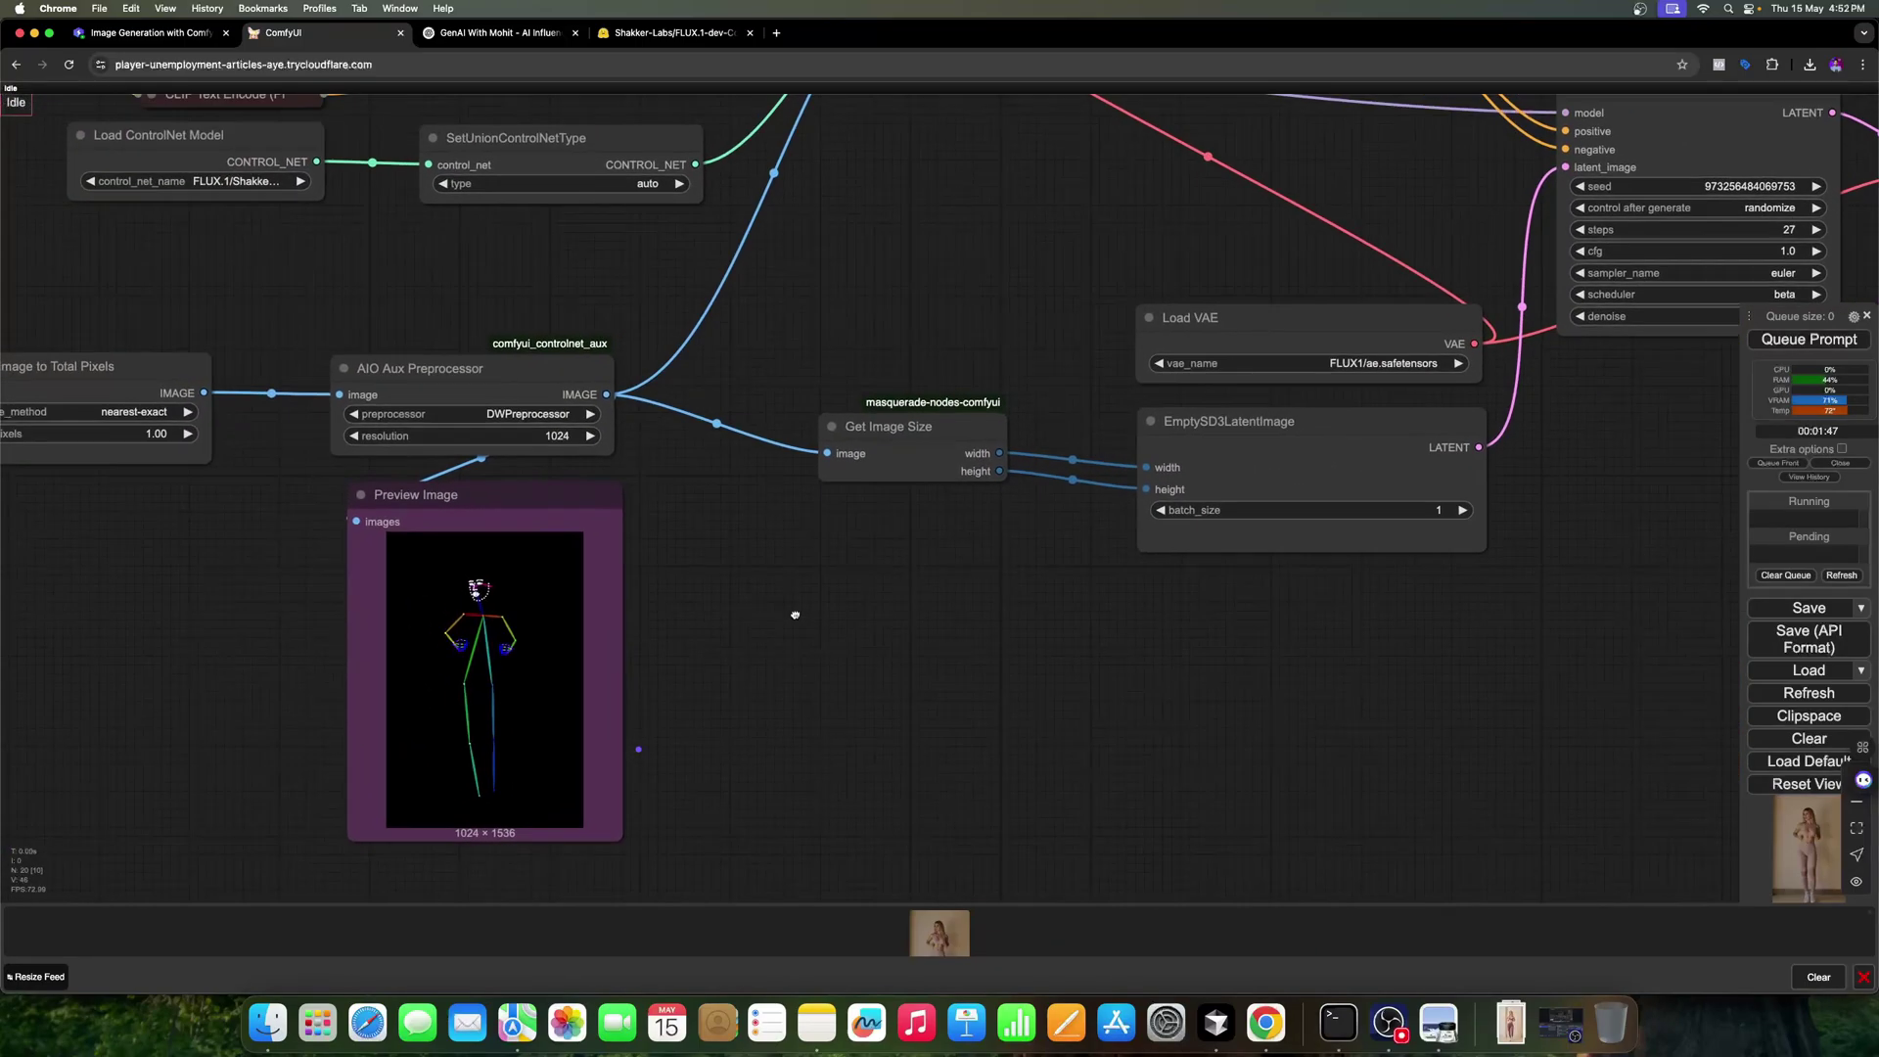
pyautogui.click(516, 422)
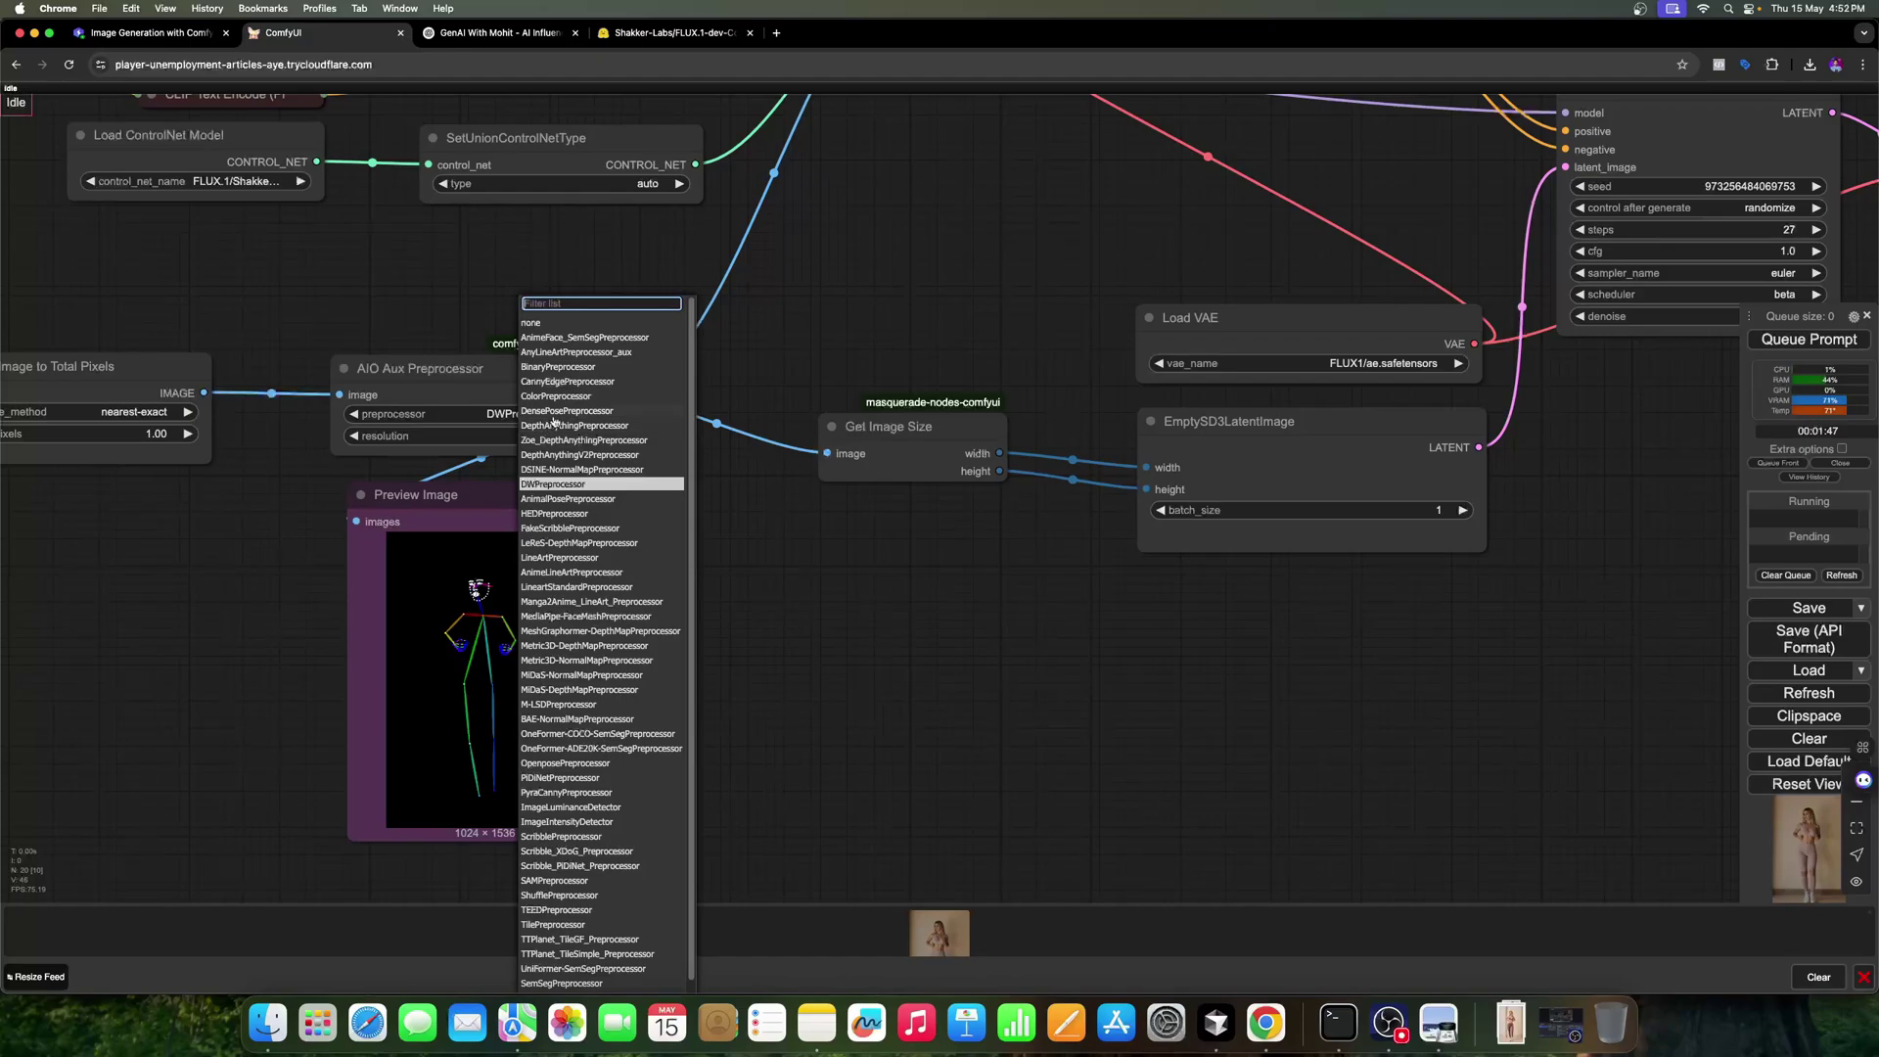
pyautogui.click(563, 427)
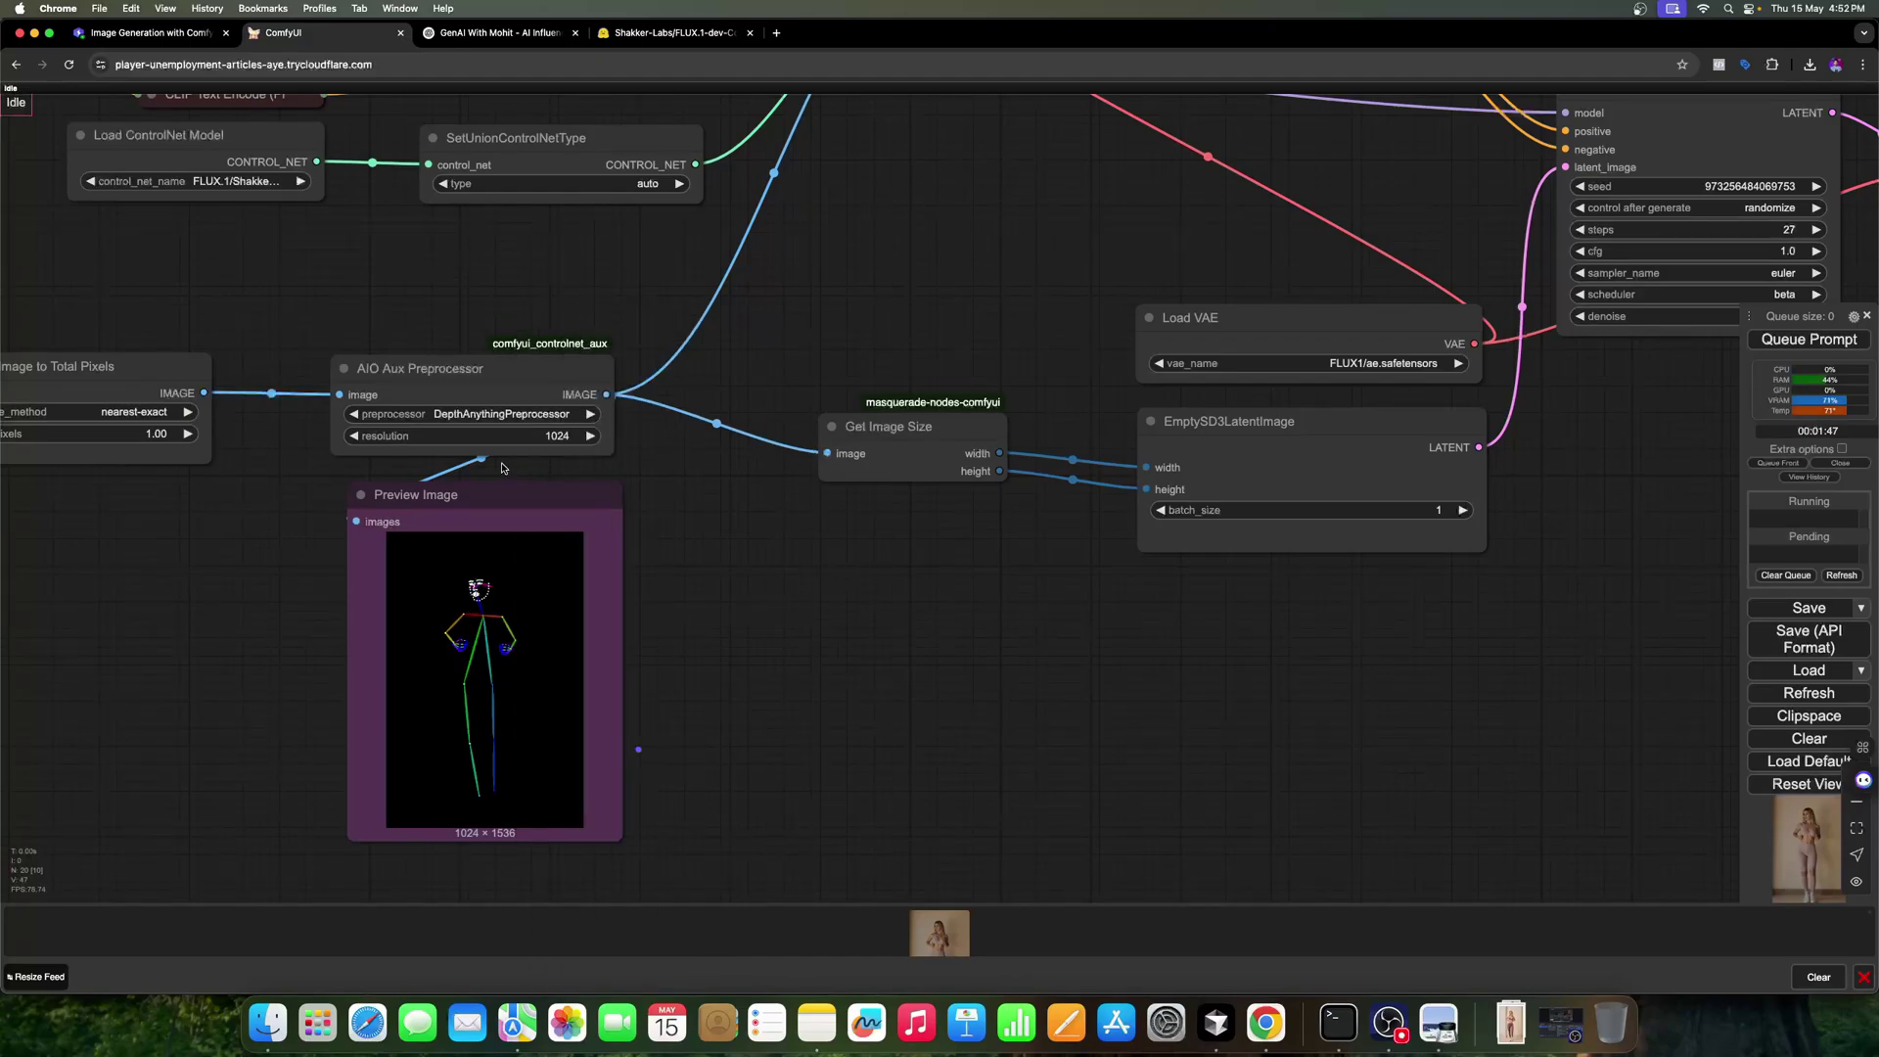
pyautogui.moveTo(706, 553); pyautogui.dragTo(719, 616)
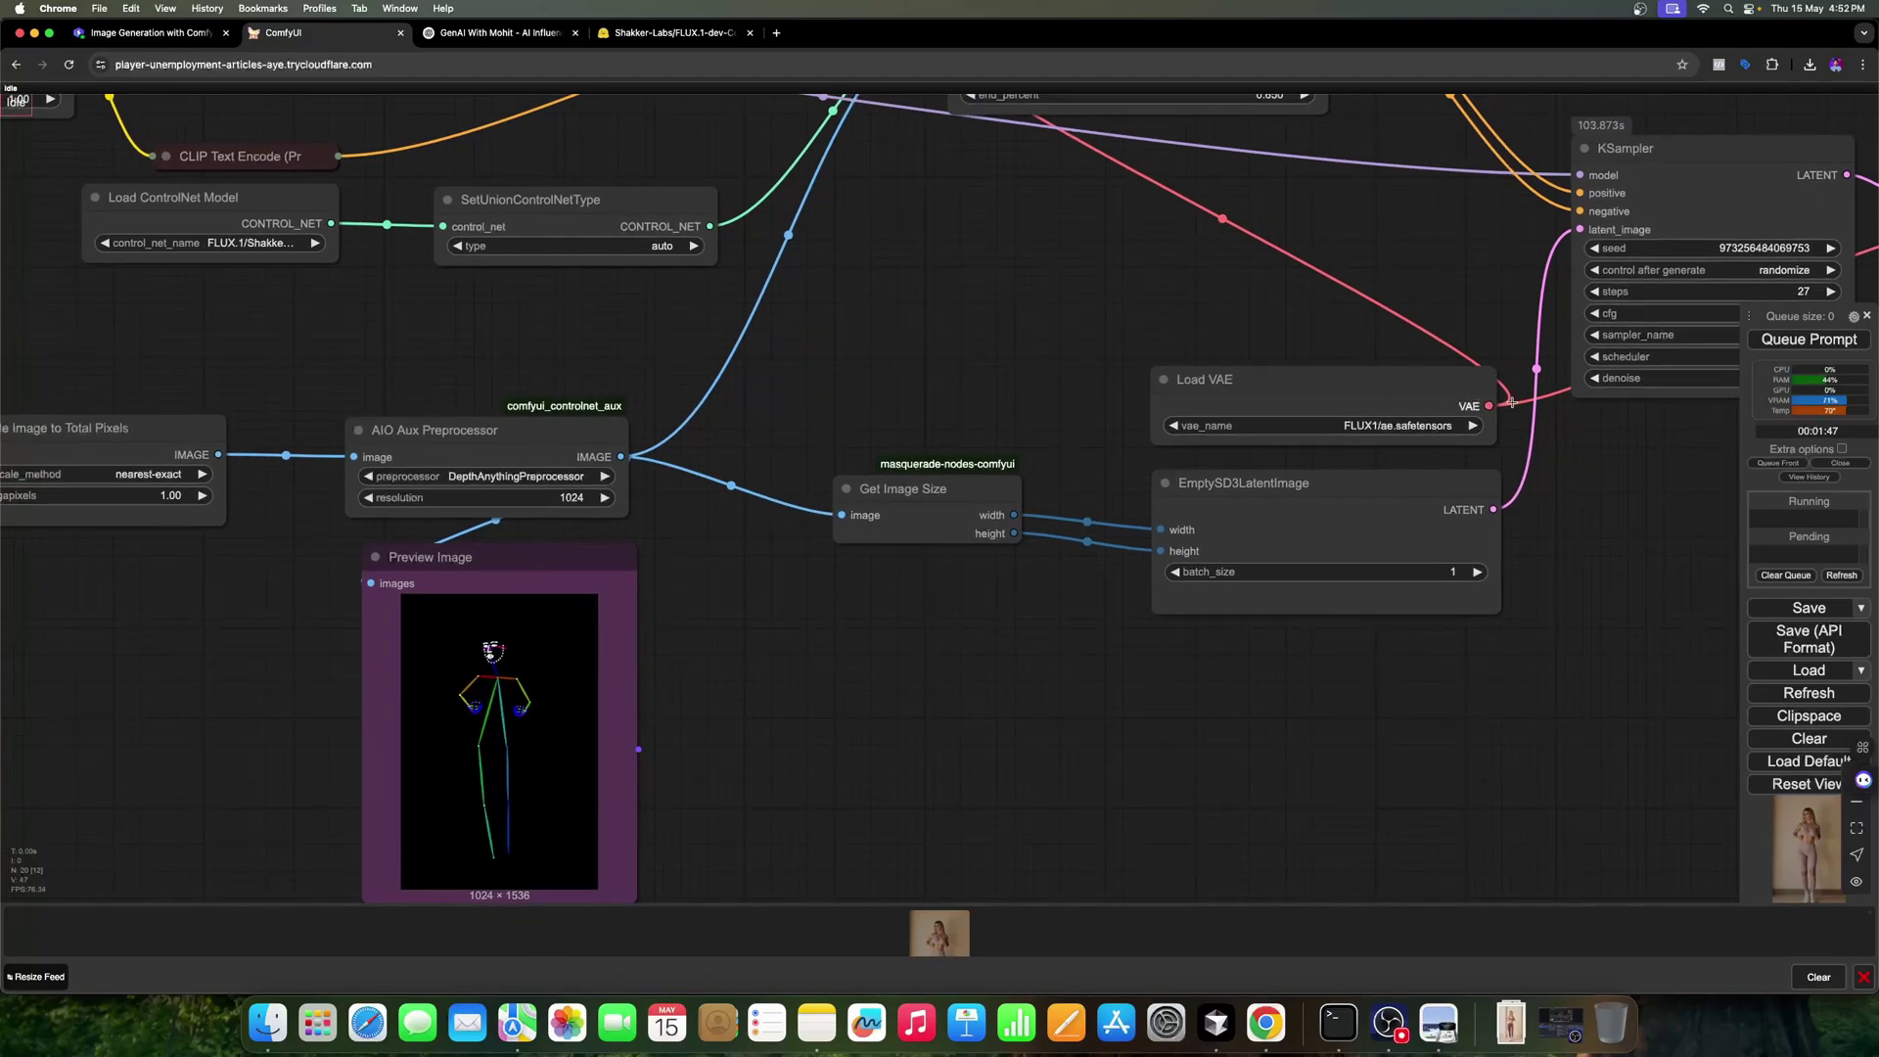
pyautogui.click(1808, 340)
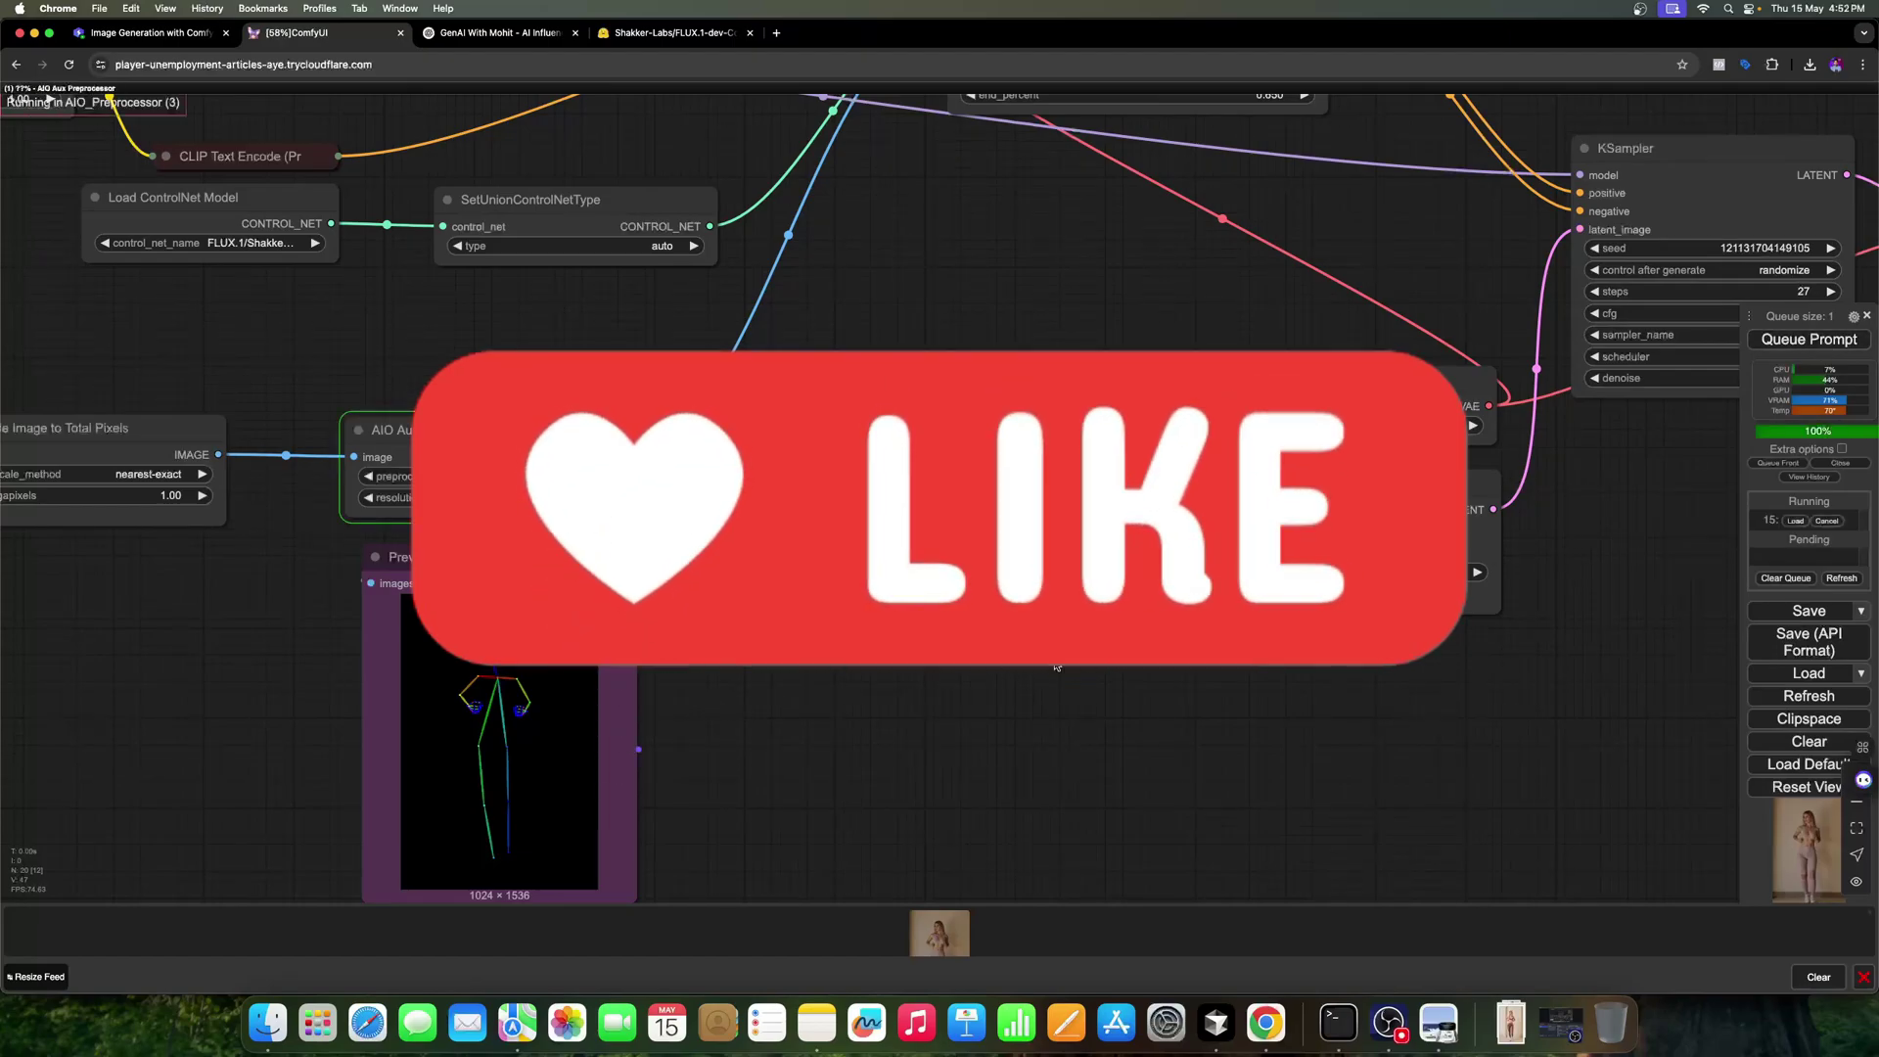
# Step: Examine the depth map preview under the AIO Aux Preprocessor and the image generated from it
pyautogui.moveTo(1007, 692); pyautogui.dragTo(1053, 523)
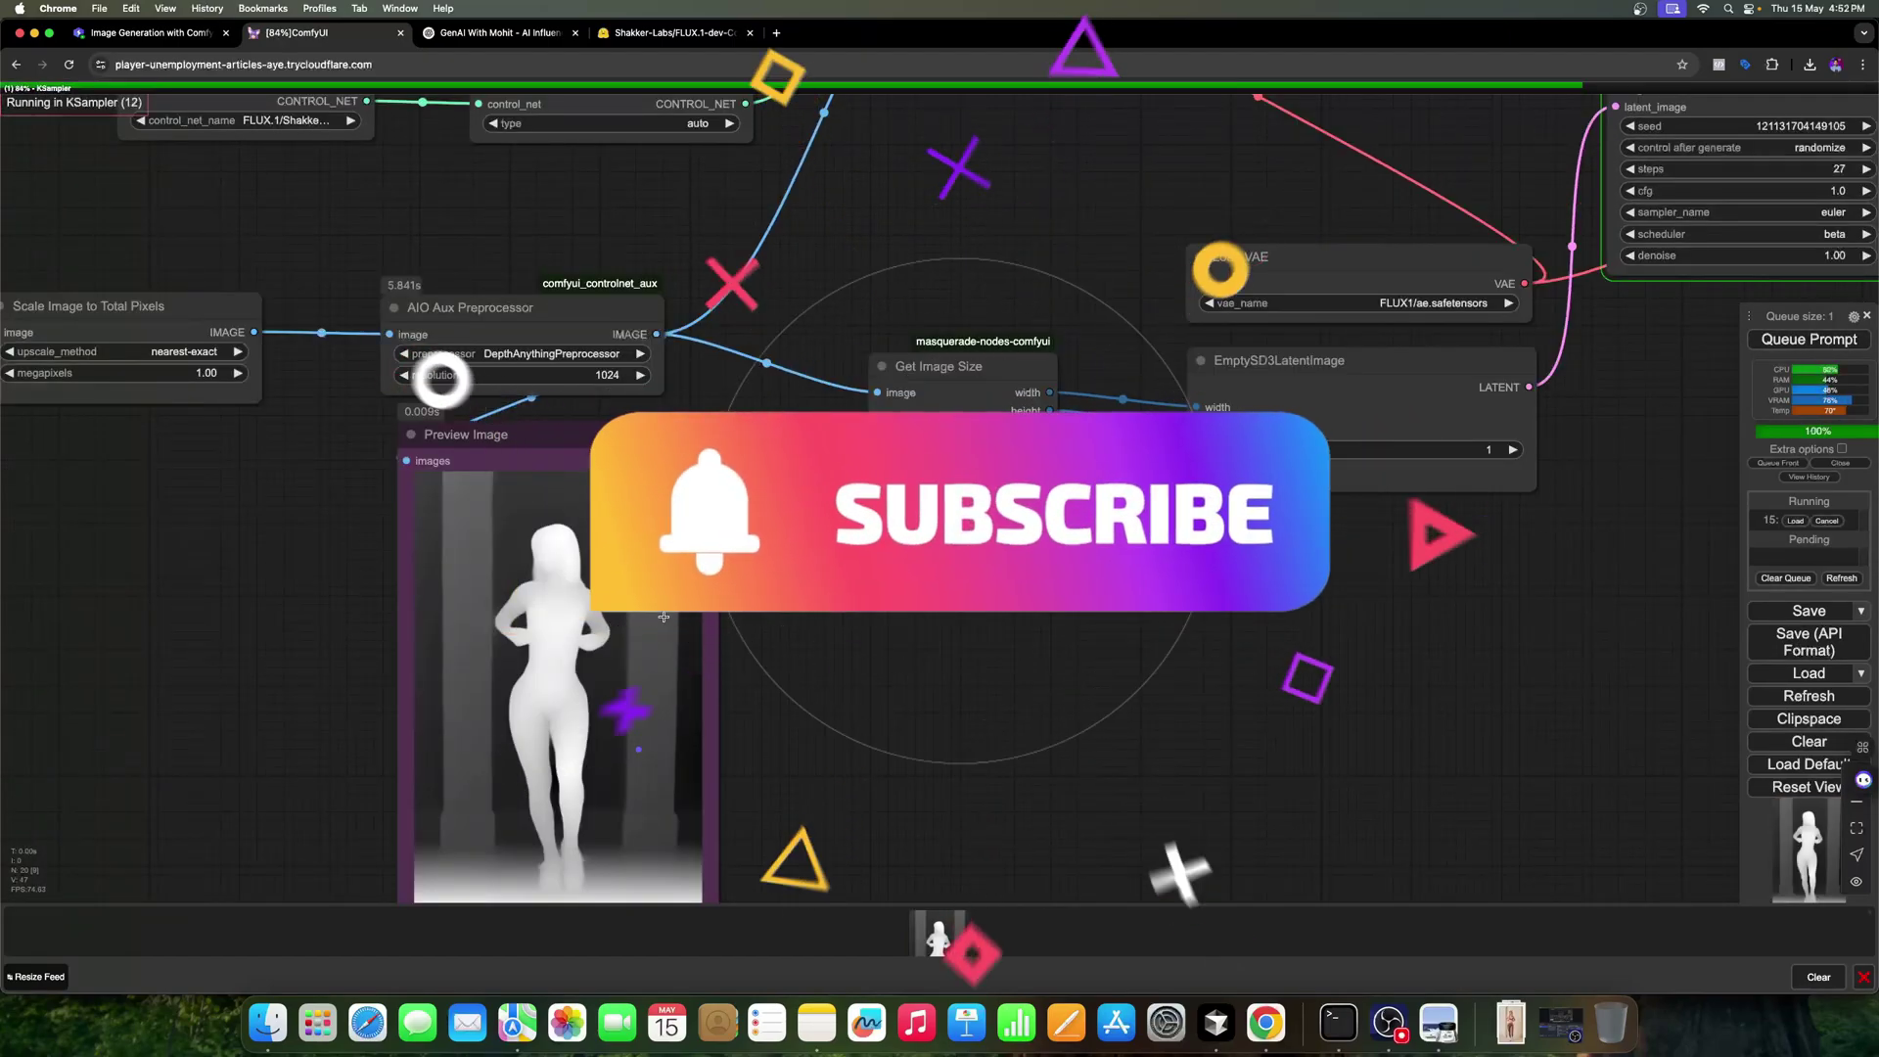
pyautogui.moveTo(1141, 599); pyautogui.dragTo(831, 653)
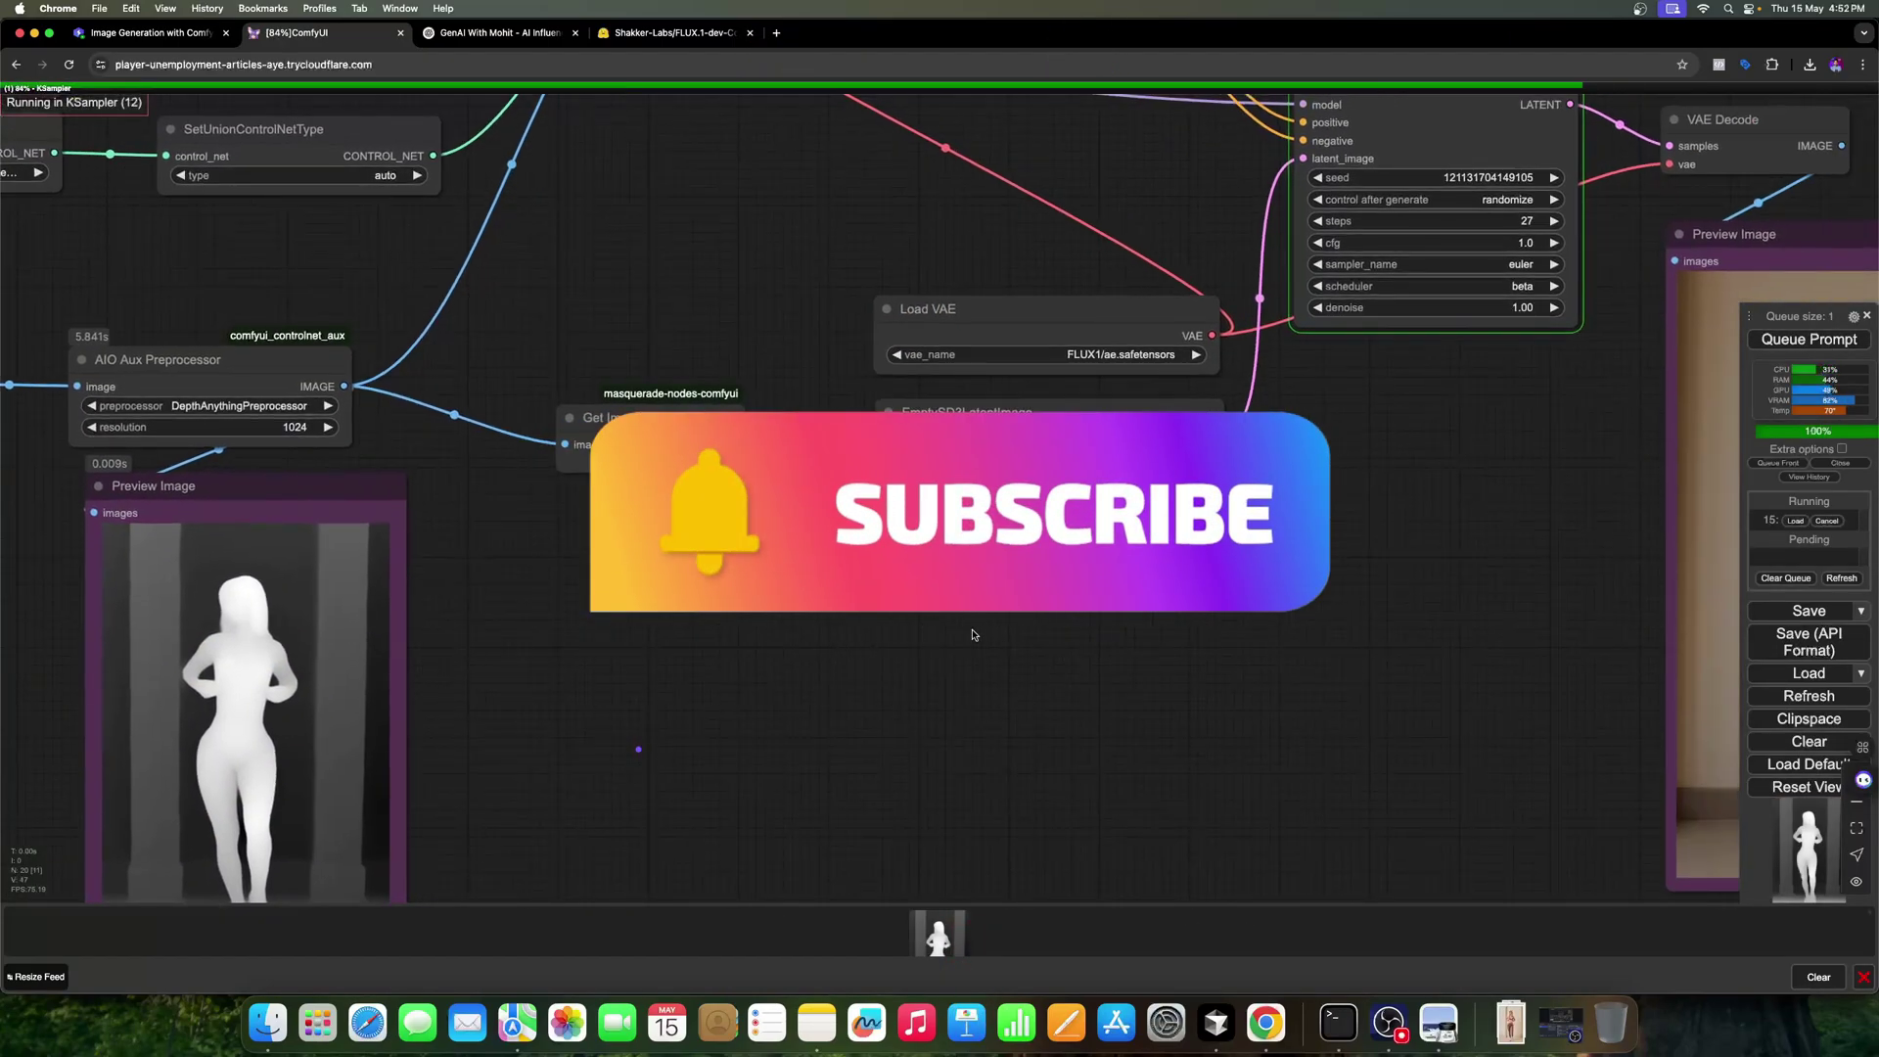
pyautogui.moveTo(974, 637); pyautogui.dragTo(1039, 909)
pyautogui.scroll(1, 891, 656)
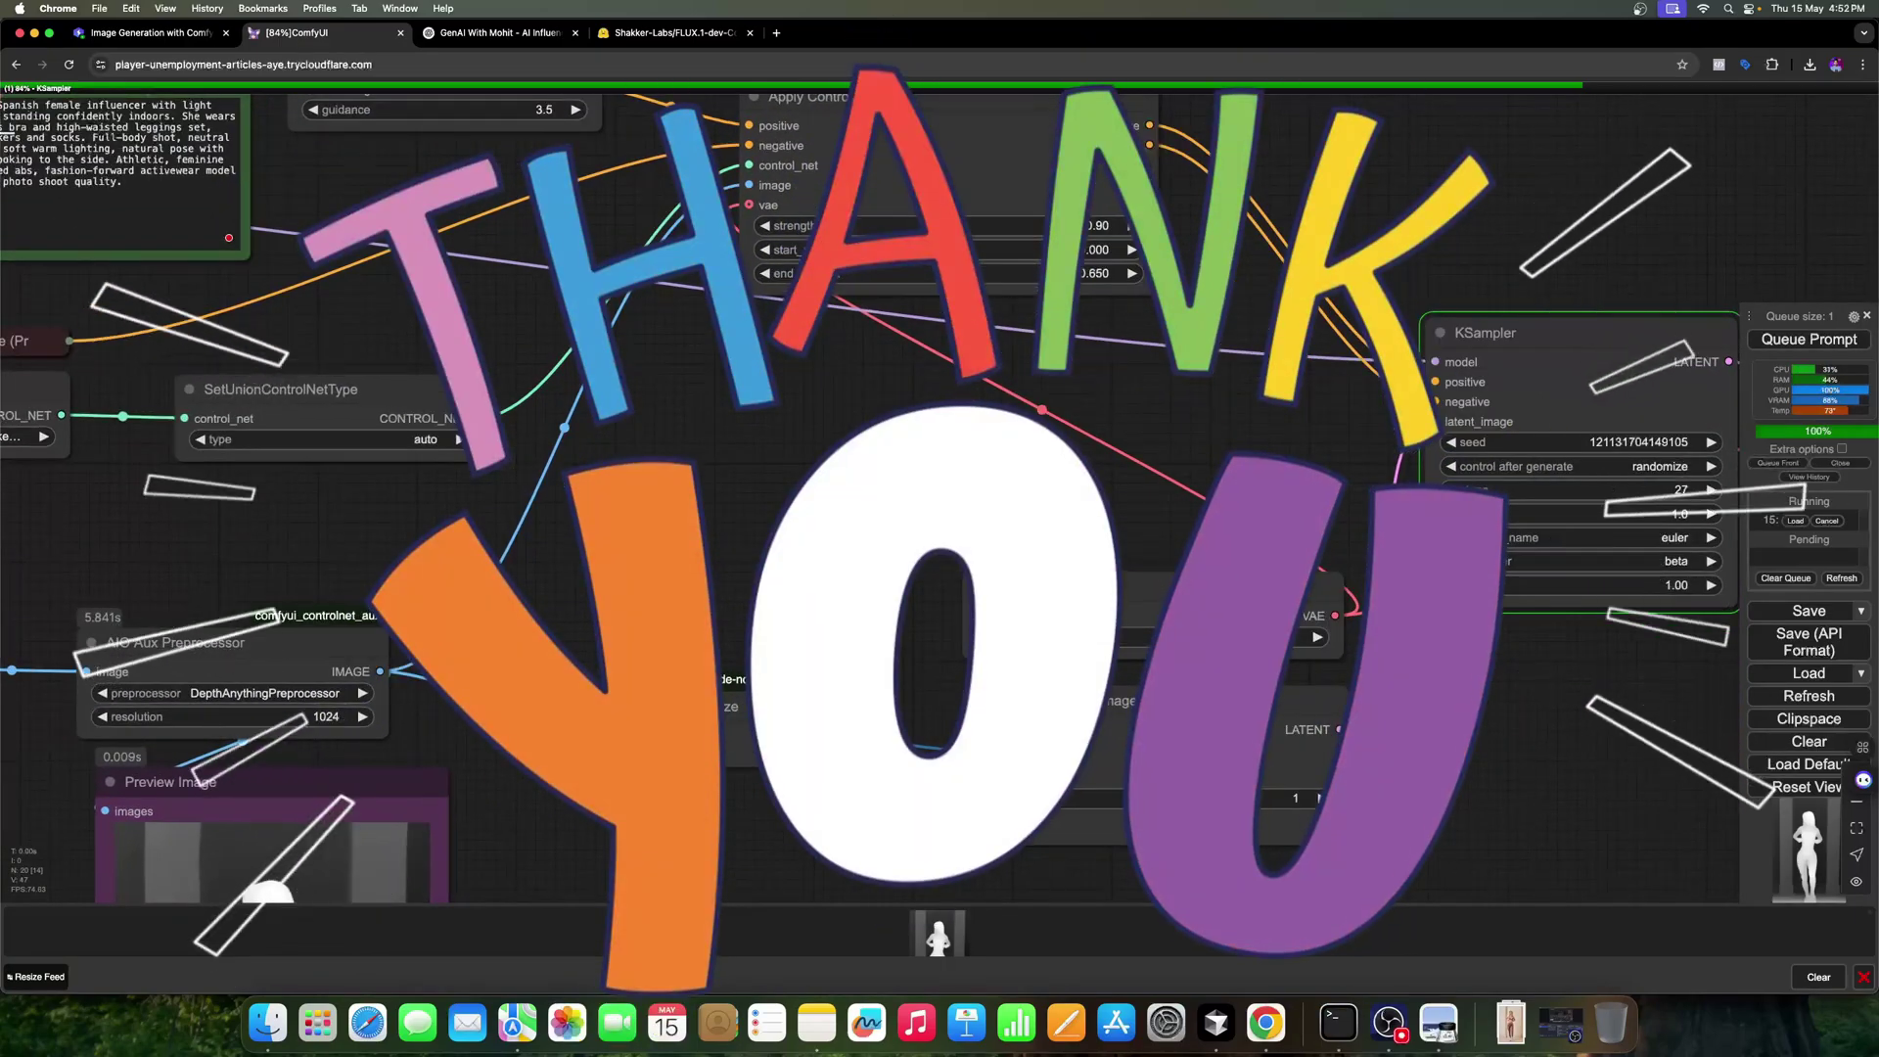
pyautogui.scroll(-2, 891, 656)
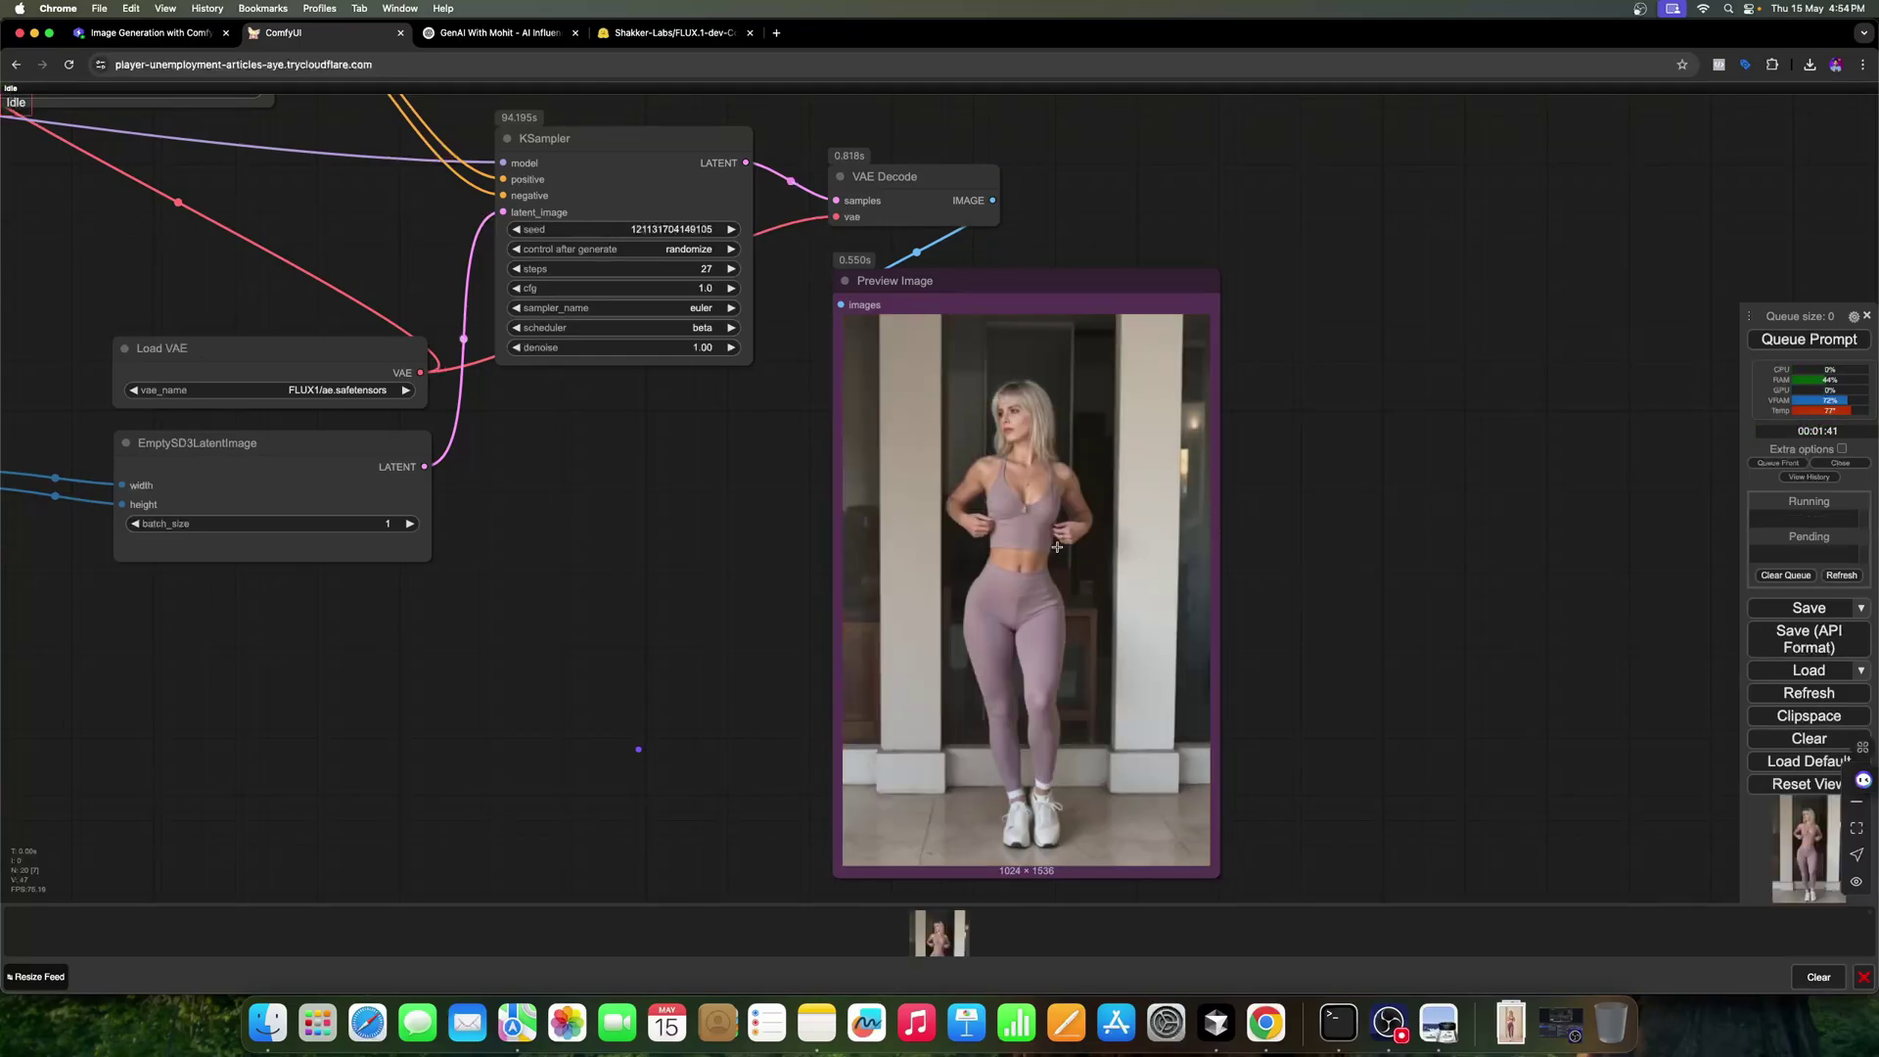
pyautogui.scroll(2, 1058, 594)
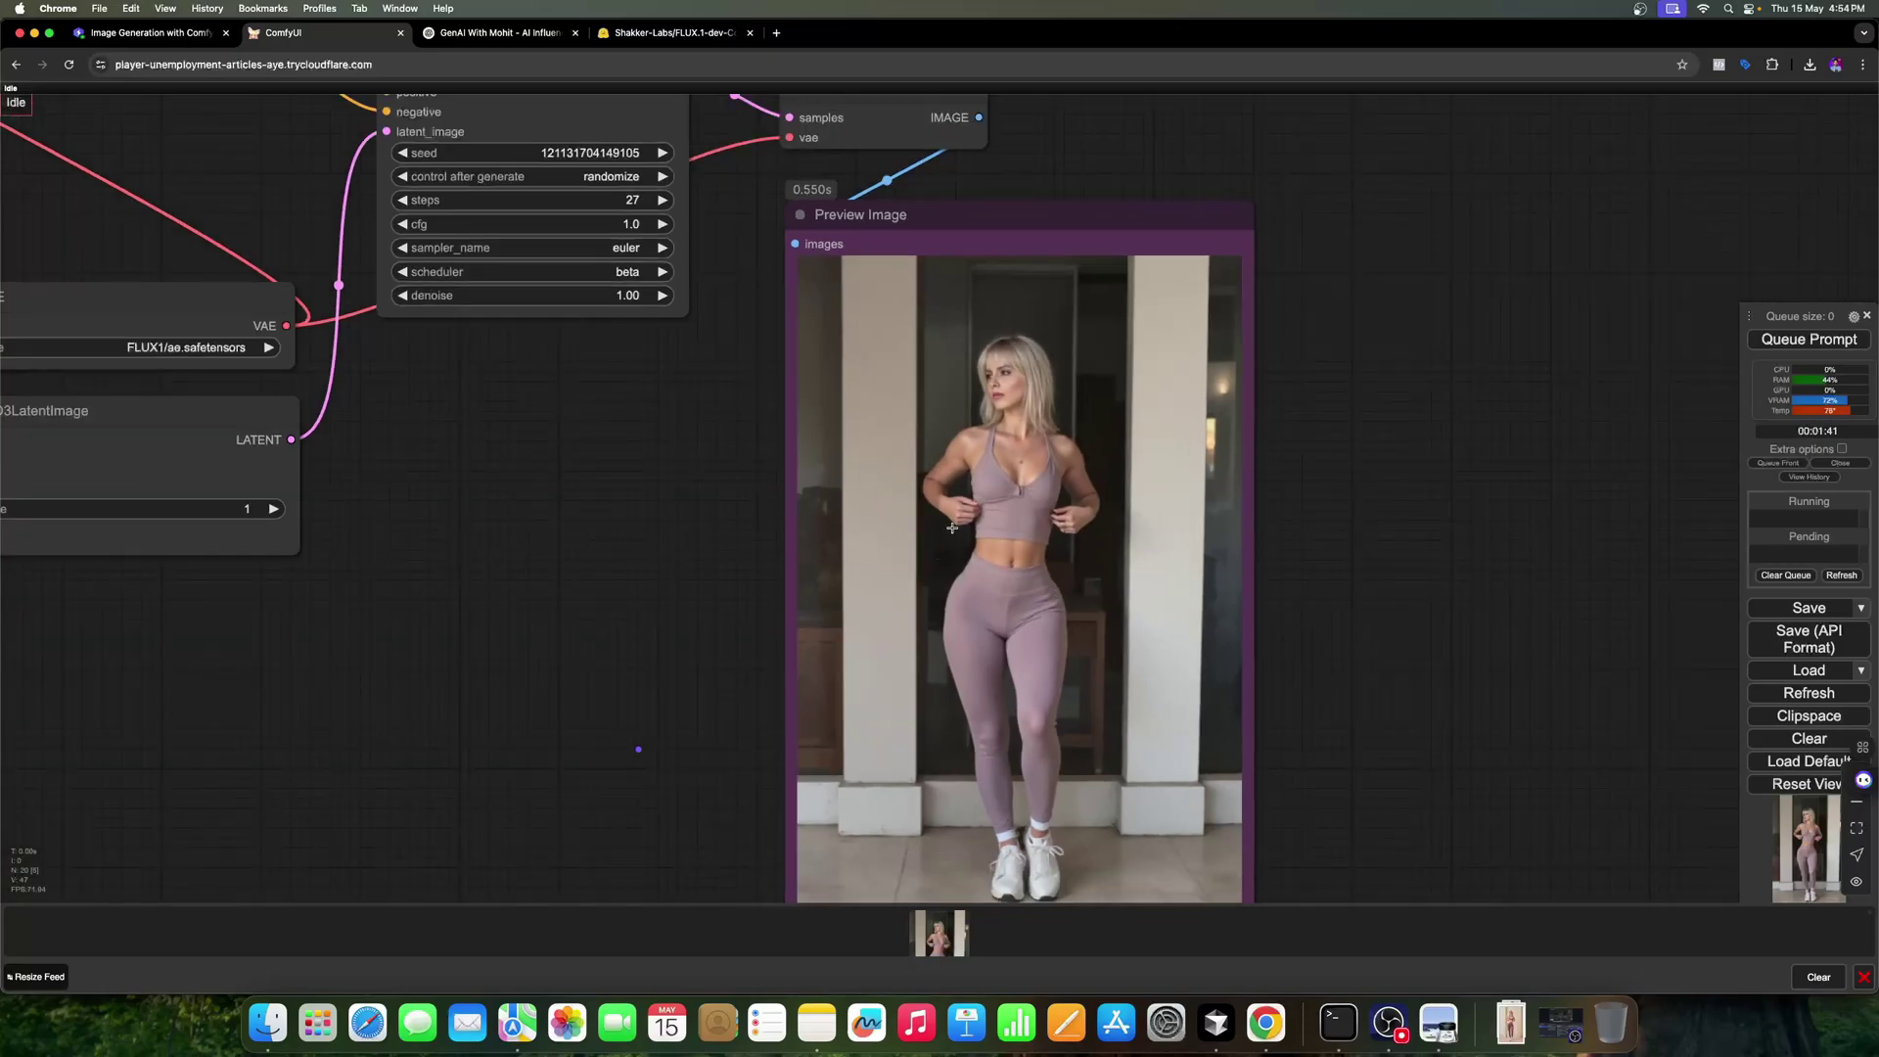
pyautogui.scroll(-3, 1008, 529)
# Step: Raise the Load LoRA node's strength_model to 1.10 and queue the workflow again
pyautogui.moveTo(776, 554); pyautogui.dragTo(1409, 689)
pyautogui.moveTo(728, 497); pyautogui.dragTo(1353, 748)
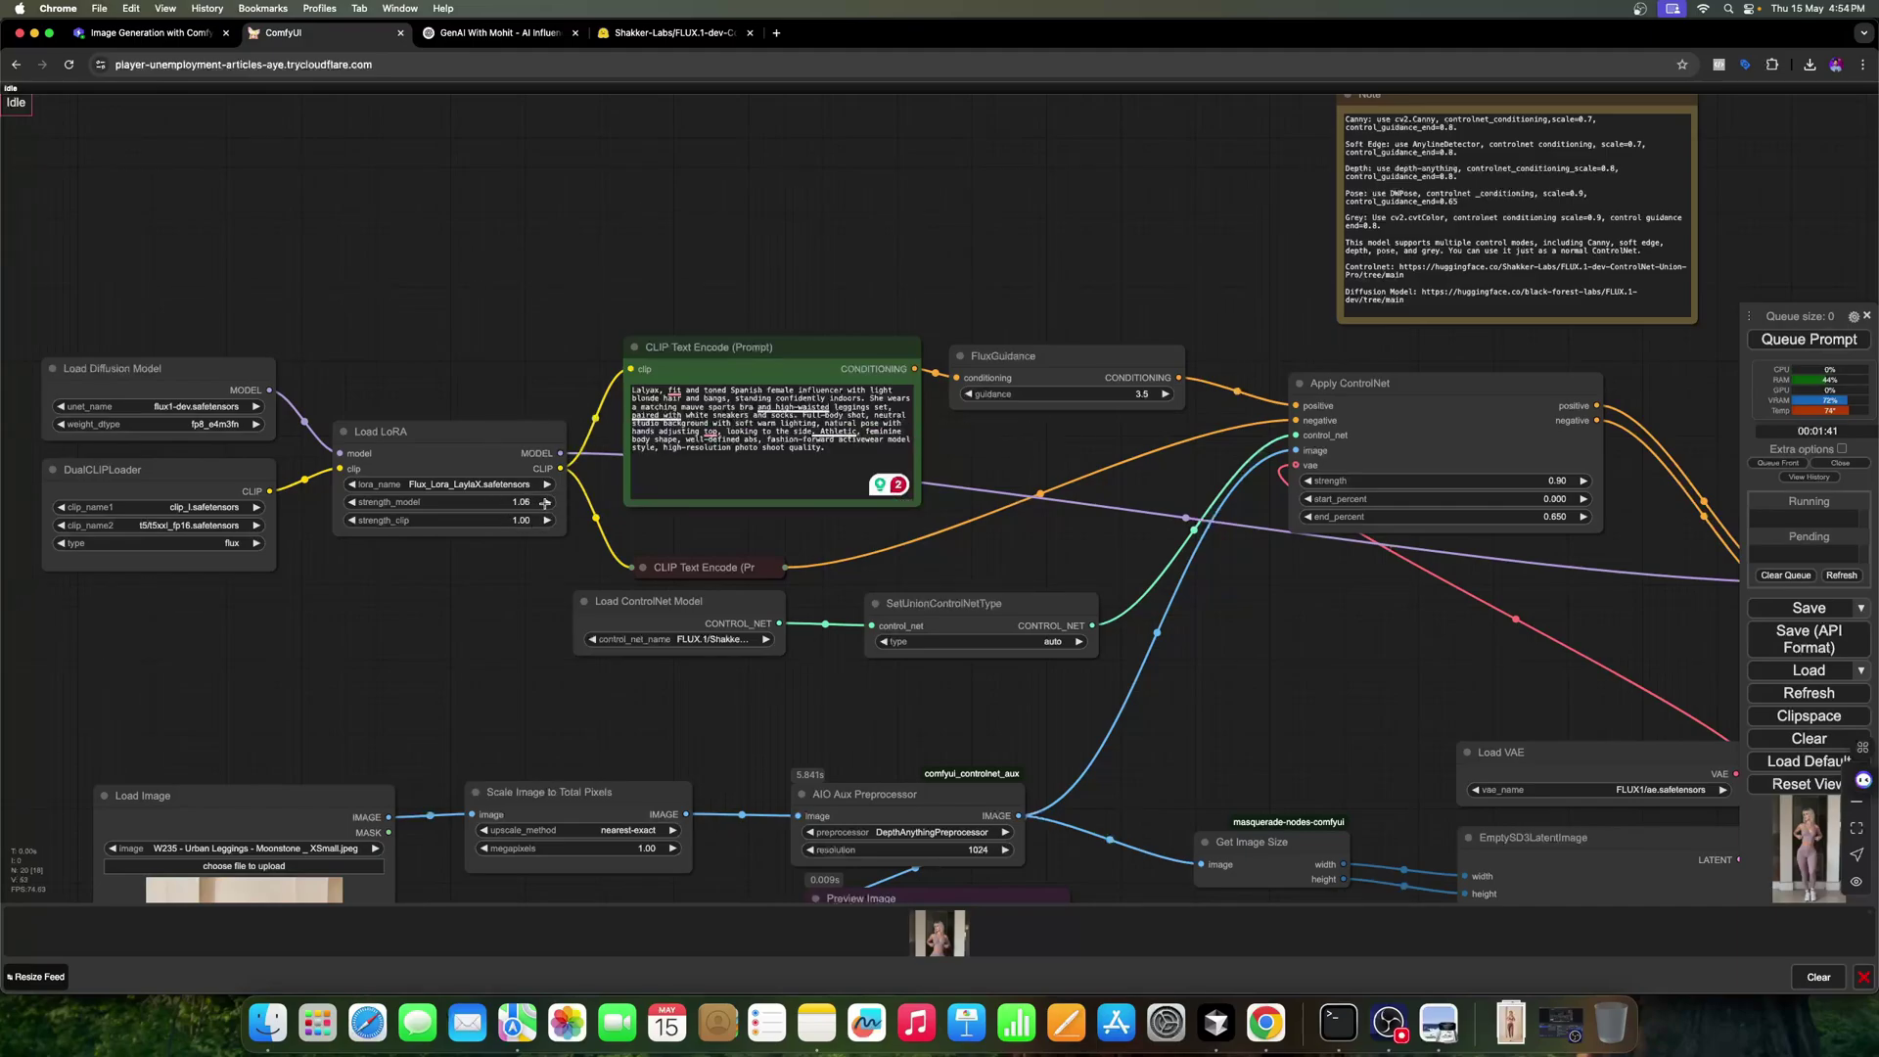
pyautogui.click(545, 502)
pyautogui.click(1809, 339)
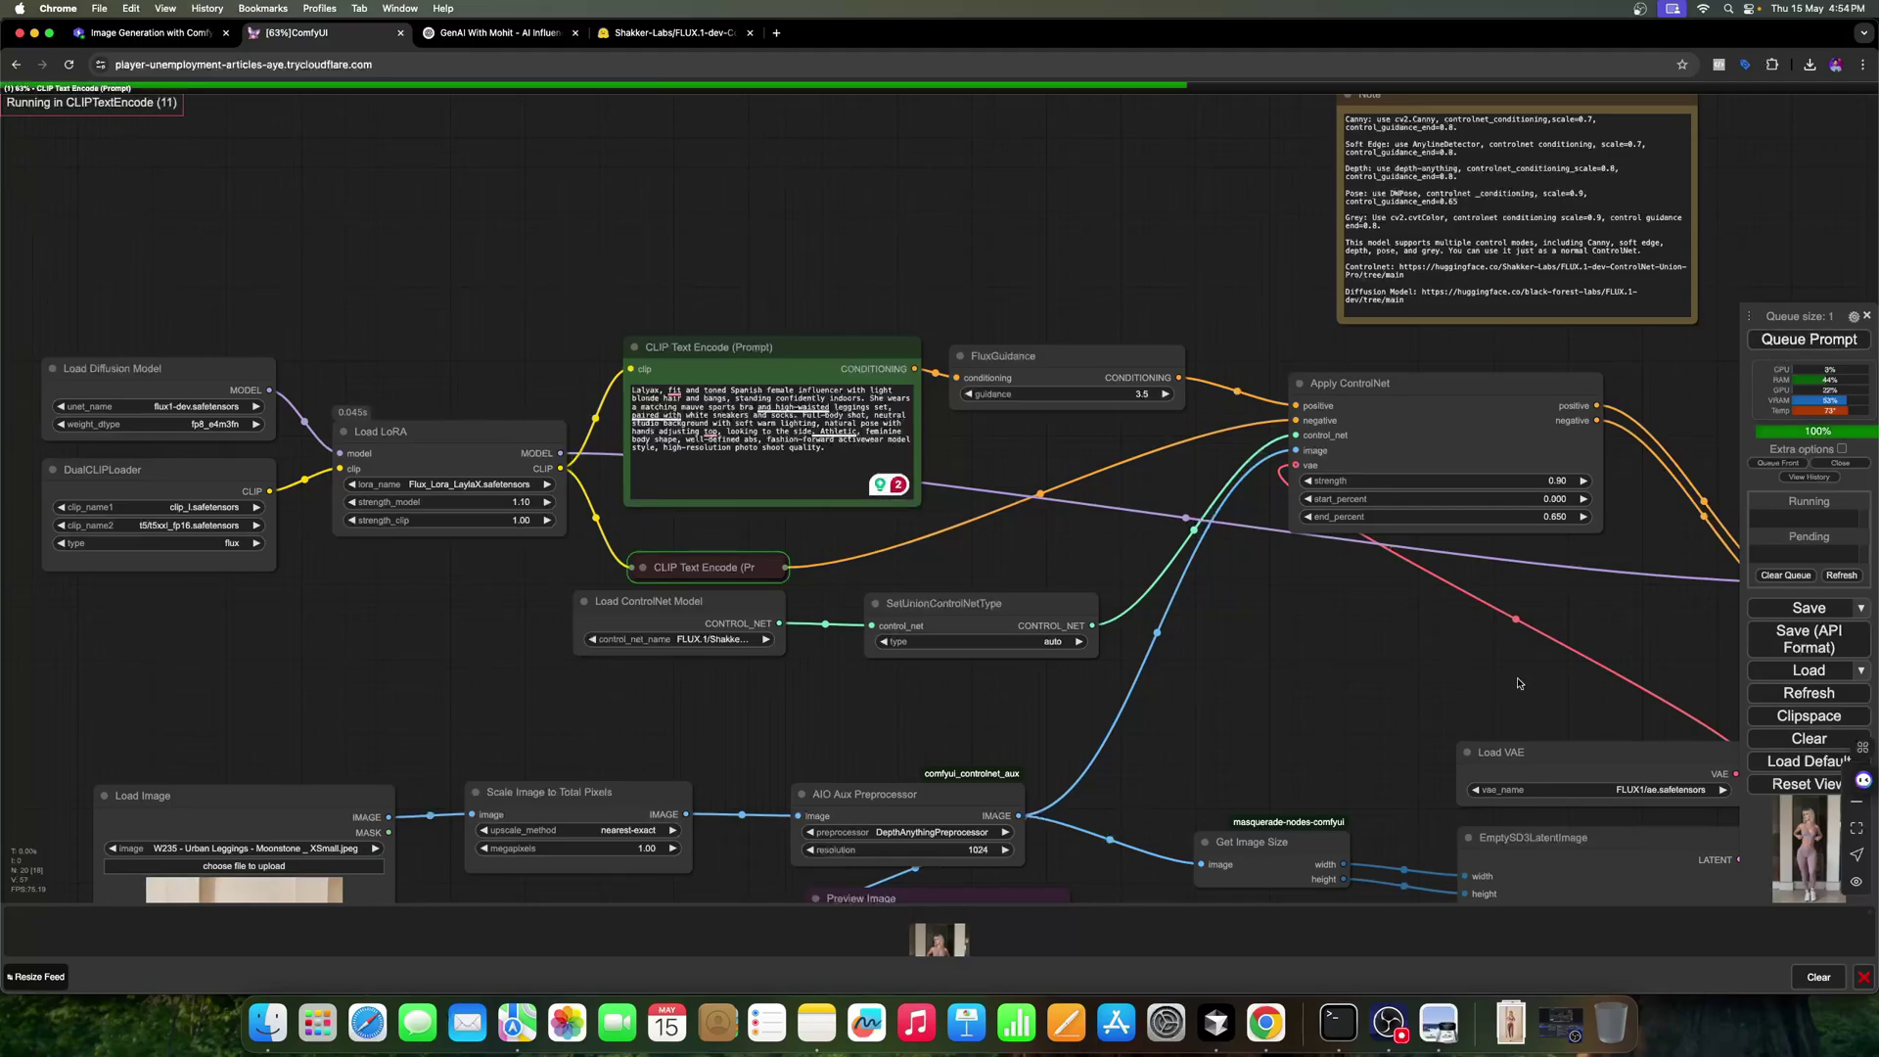
# Step: Follow the run to the VAE Decode output and inspect the regenerated image close up
pyautogui.moveTo(1500, 670); pyautogui.dragTo(786, 503)
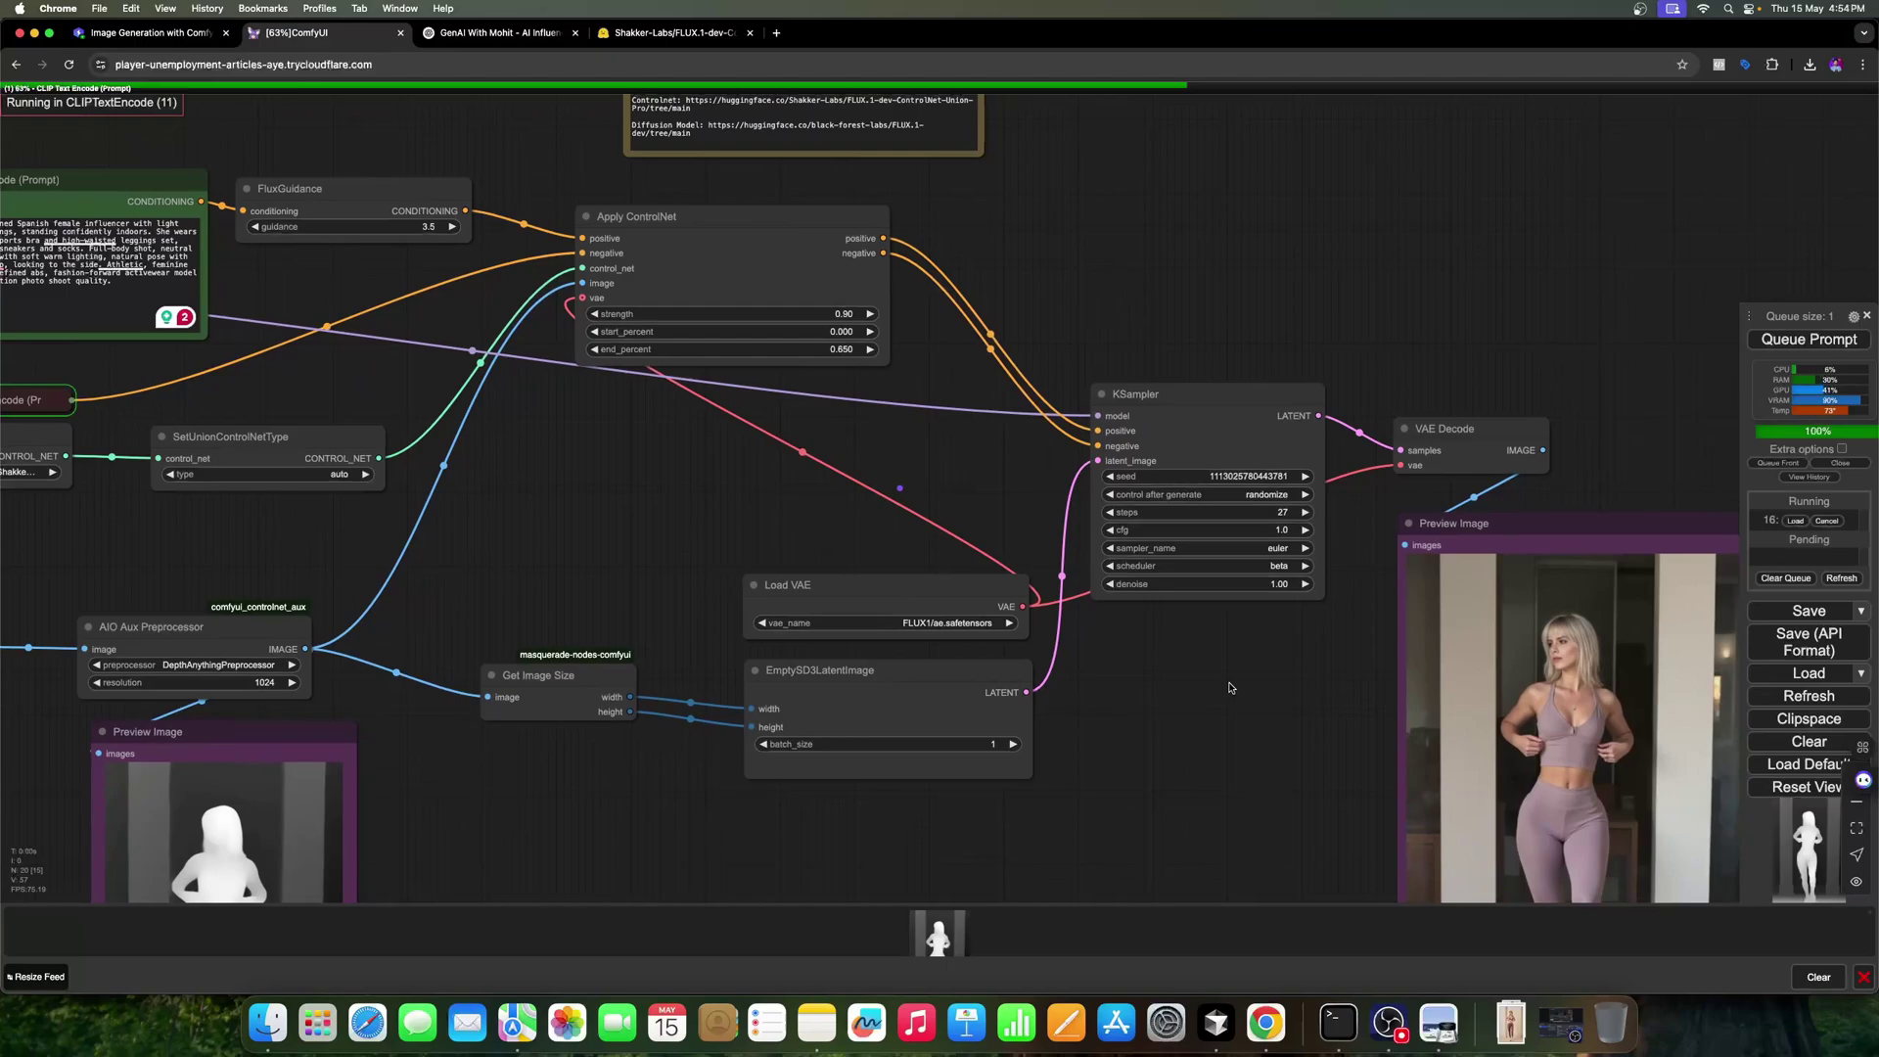
pyautogui.moveTo(1231, 688); pyautogui.dragTo(921, 521)
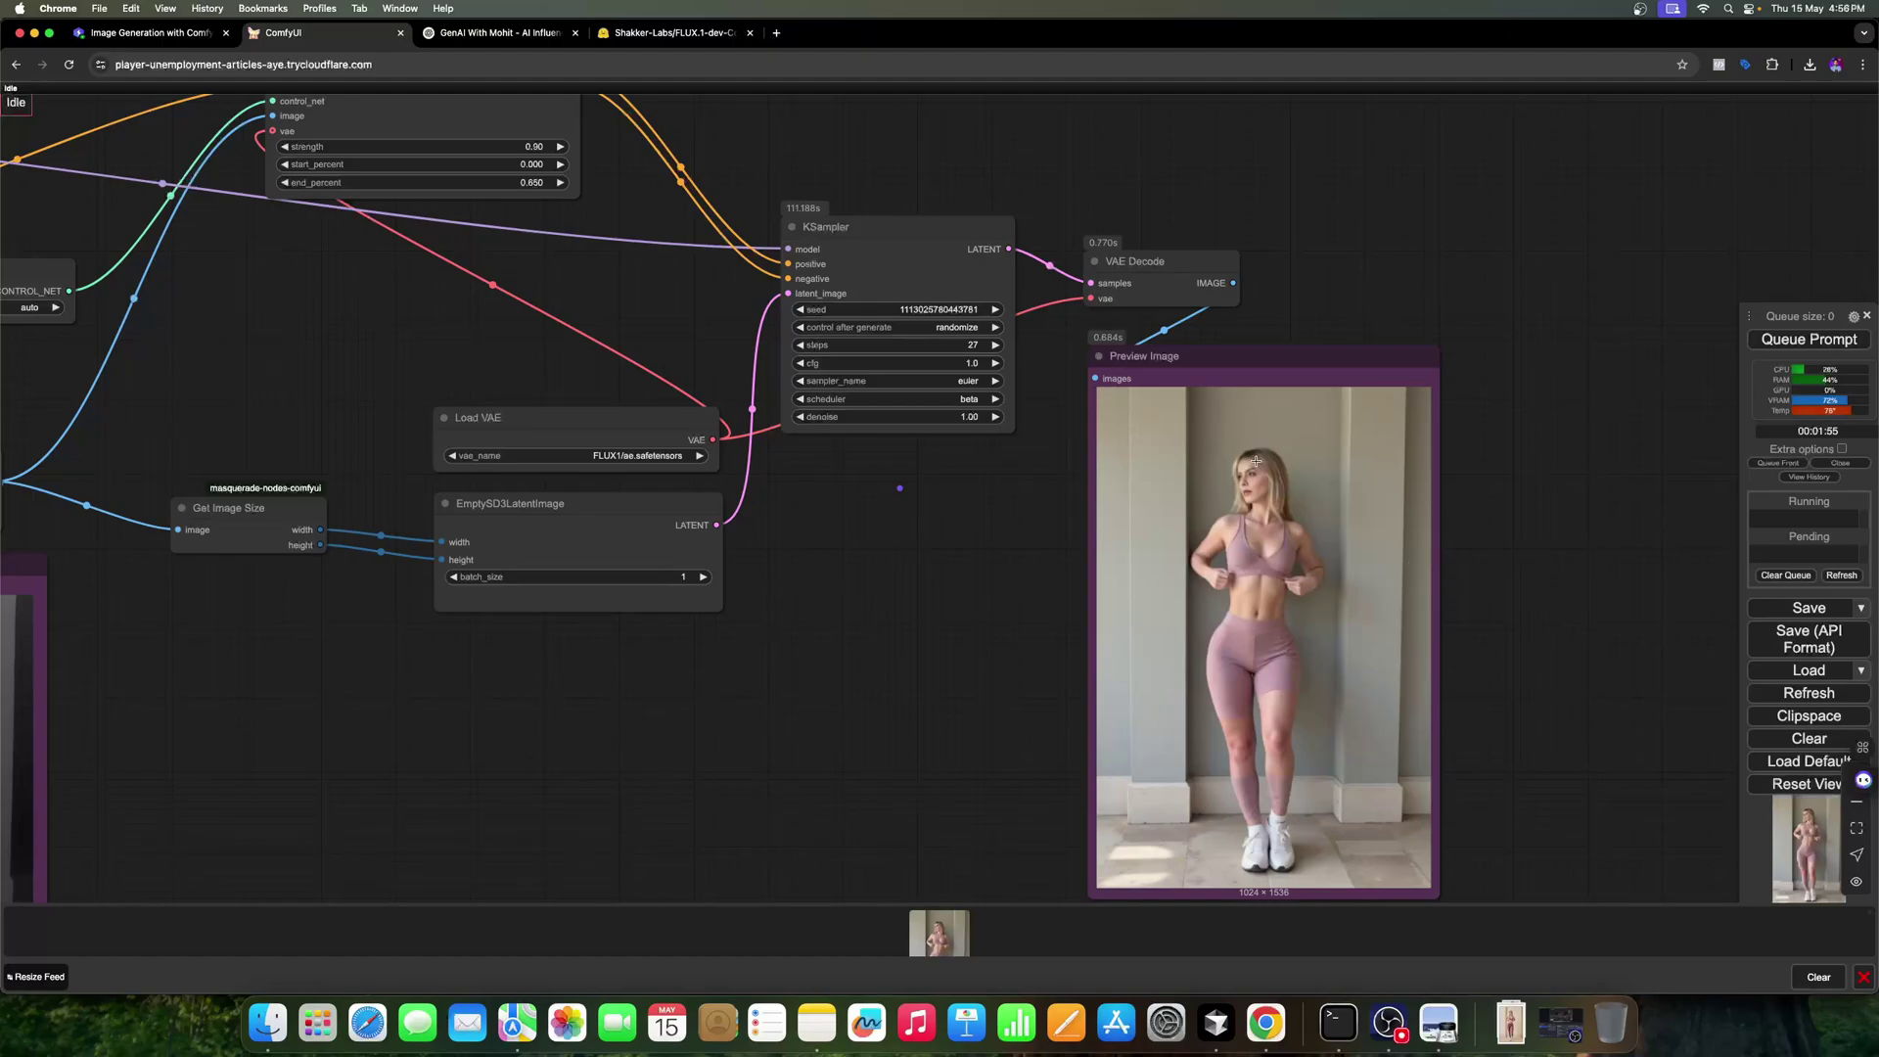
pyautogui.scroll(3, 873, 613)
pyautogui.scroll(-4, 865, 619)
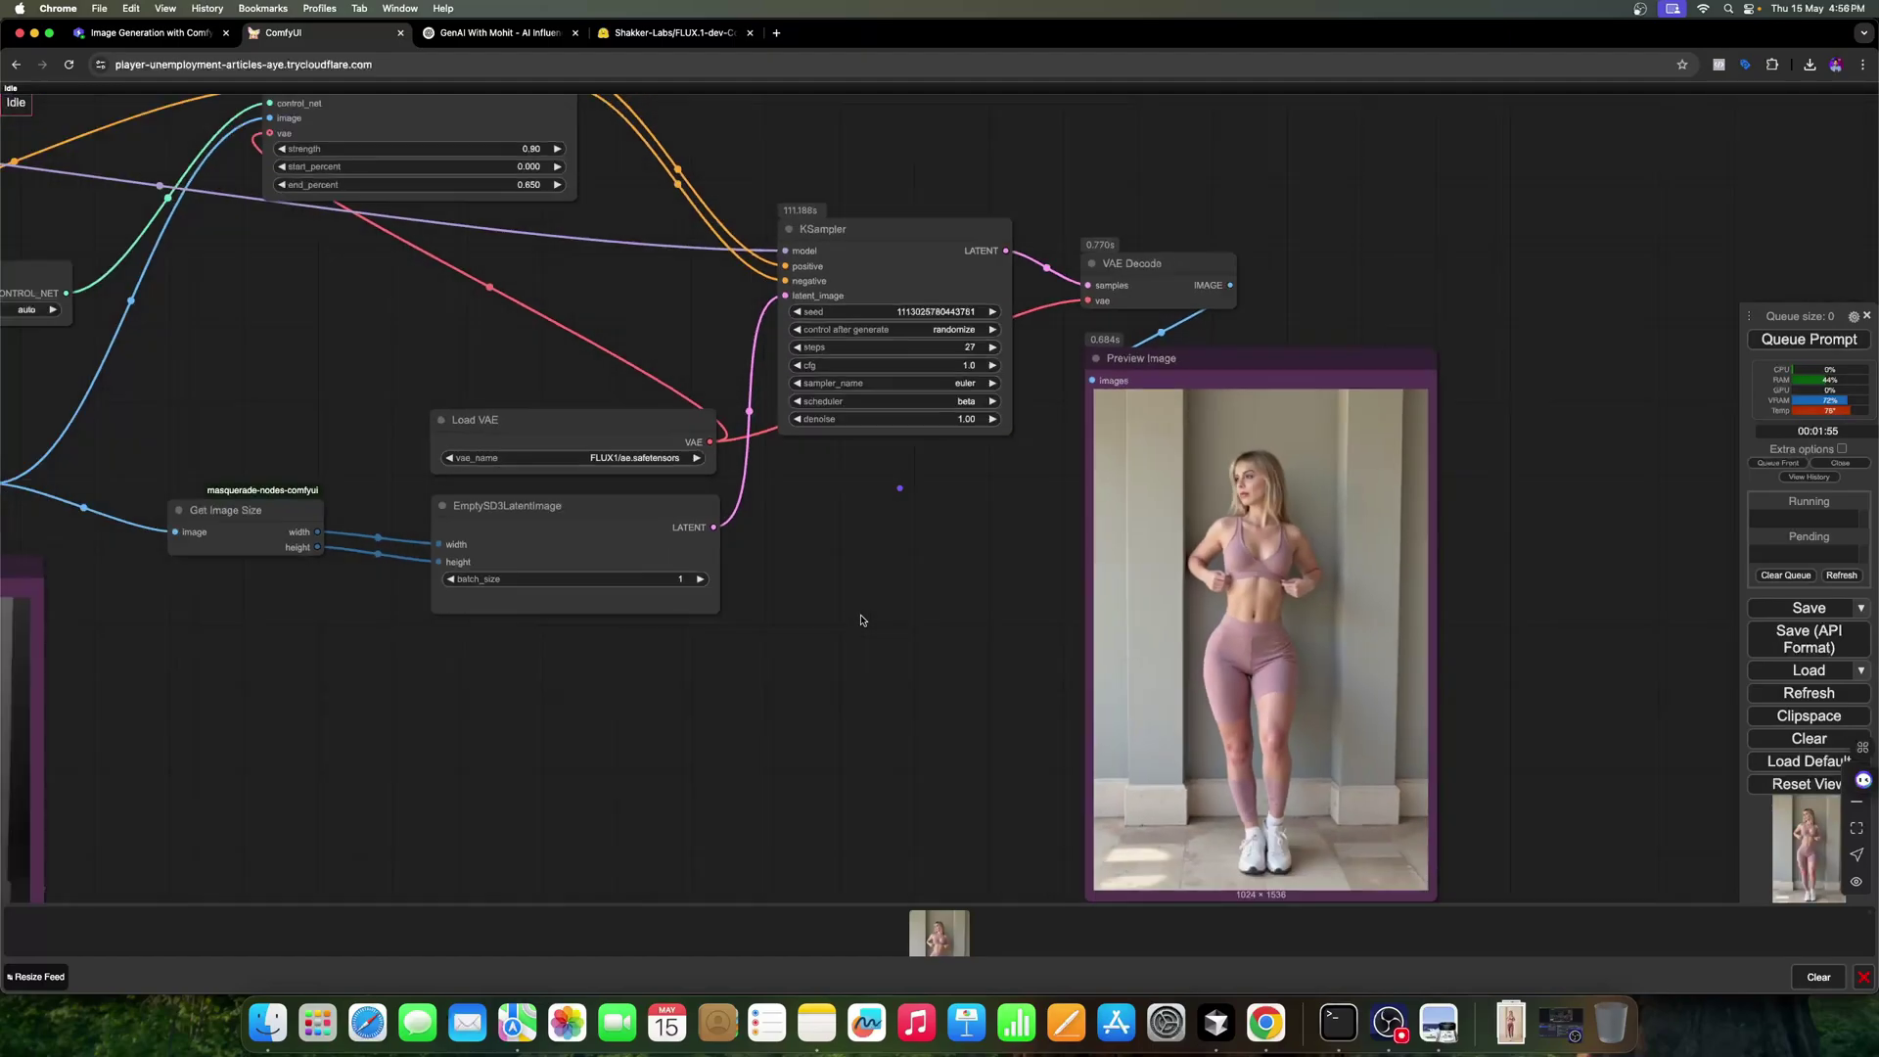
# Step: Review the LoRA model strength and the Note's recommended ControlNet settings for each control mode
pyautogui.moveTo(853, 619); pyautogui.dragTo(1347, 667)
pyautogui.moveTo(706, 464); pyautogui.dragTo(1135, 560)
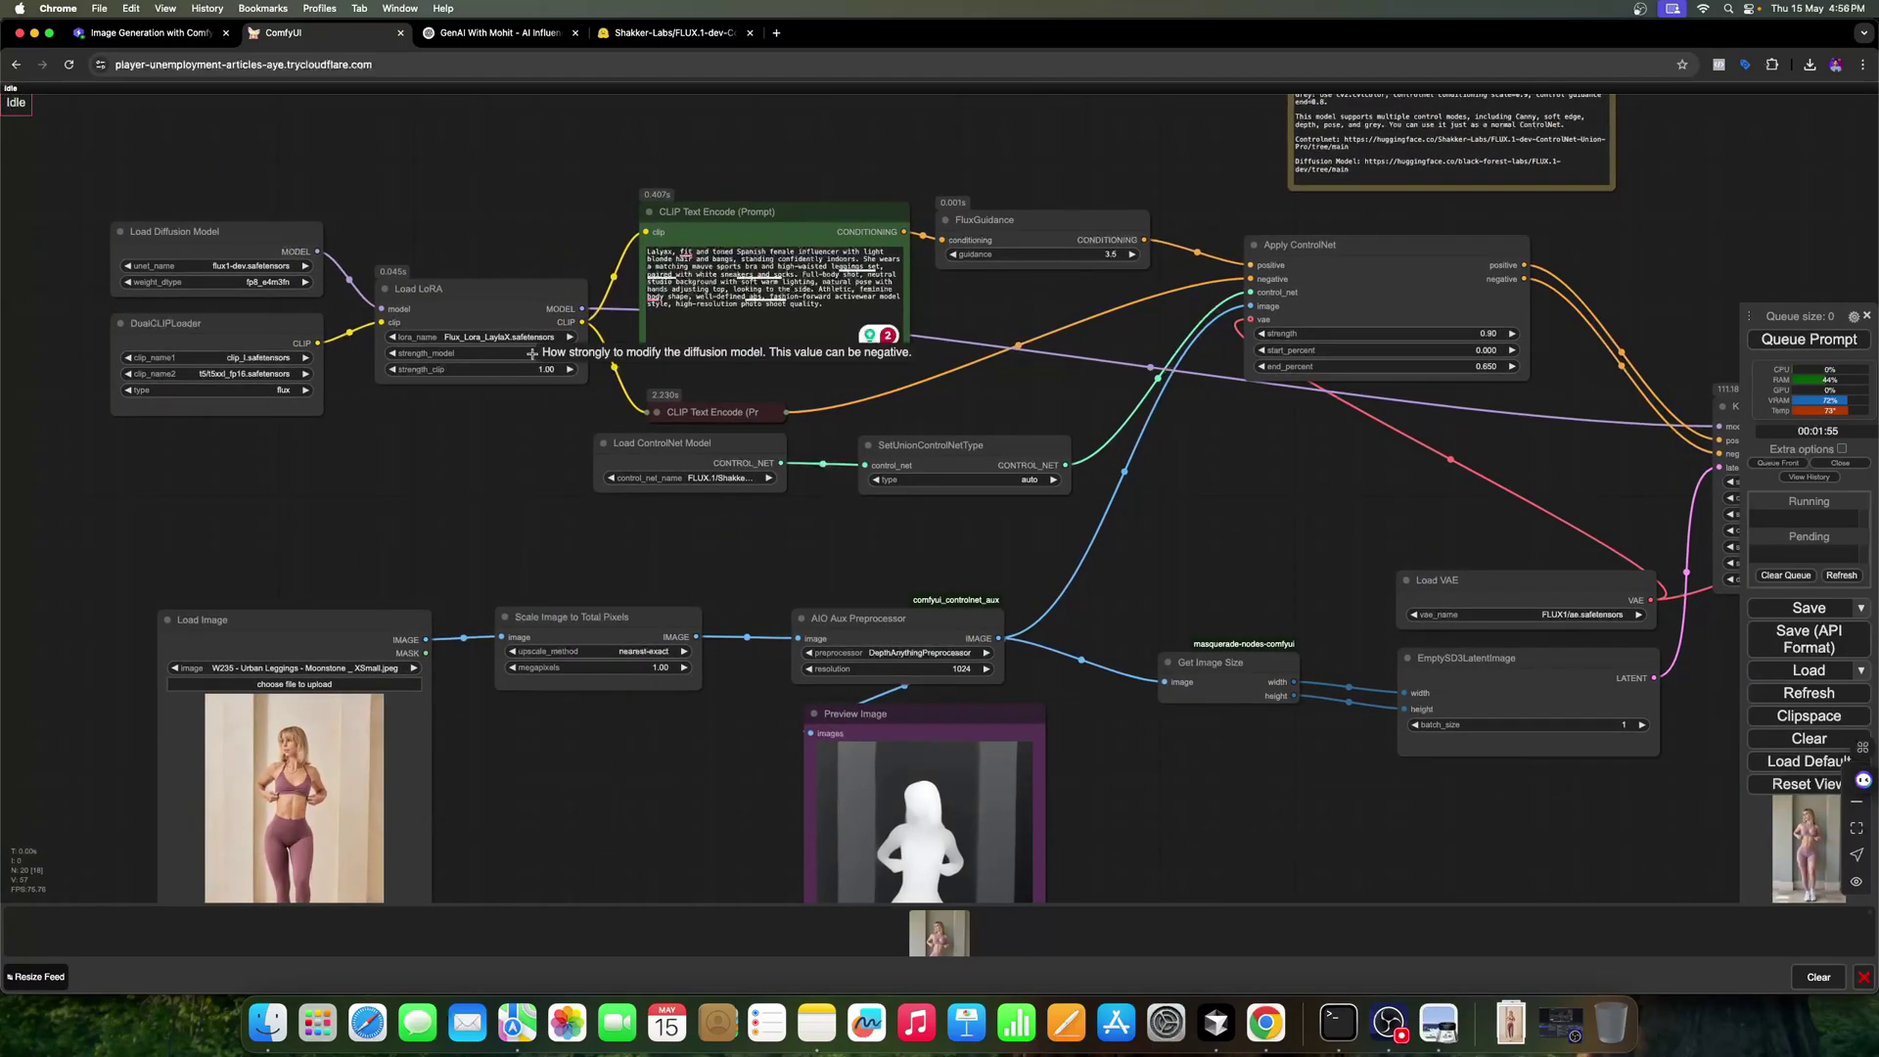
pyautogui.moveTo(531, 354); pyautogui.dragTo(554, 360)
pyautogui.moveTo(1157, 497); pyautogui.dragTo(732, 712)
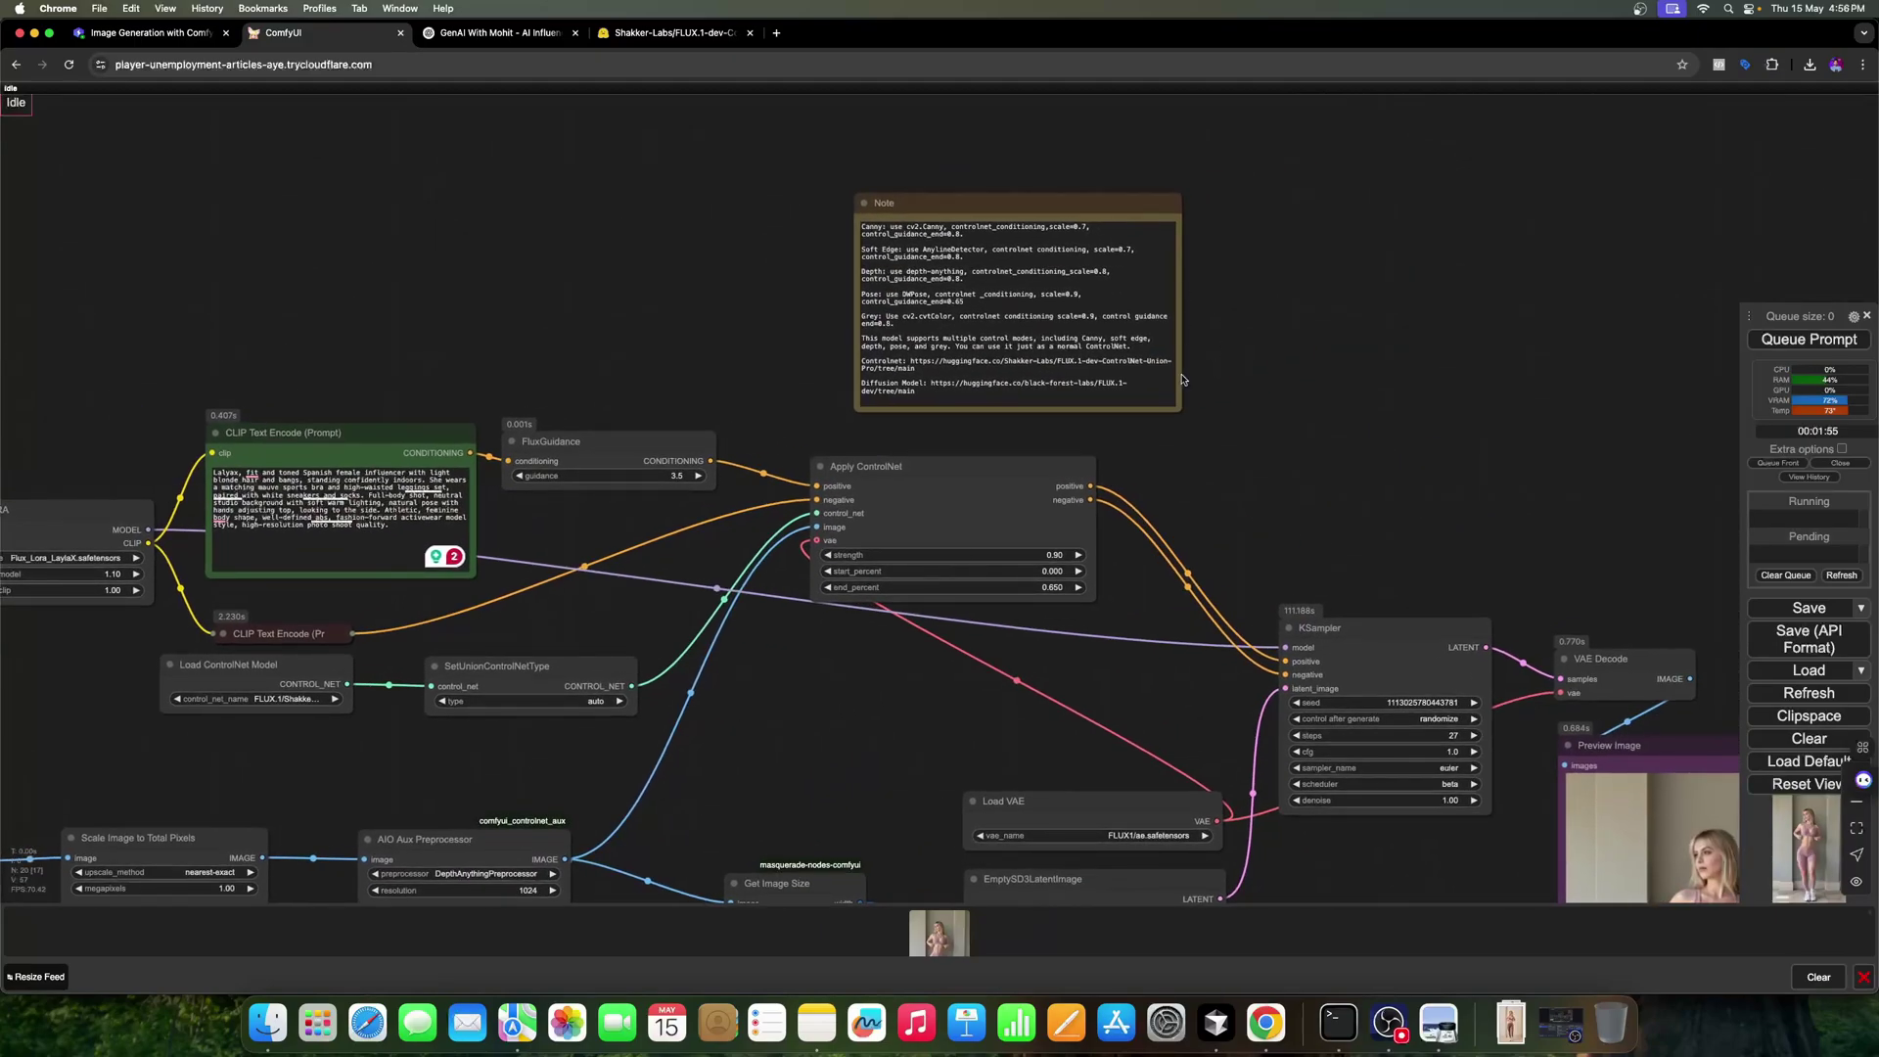
pyautogui.scroll(-1, 1237, 399)
pyautogui.scroll(2, 1238, 399)
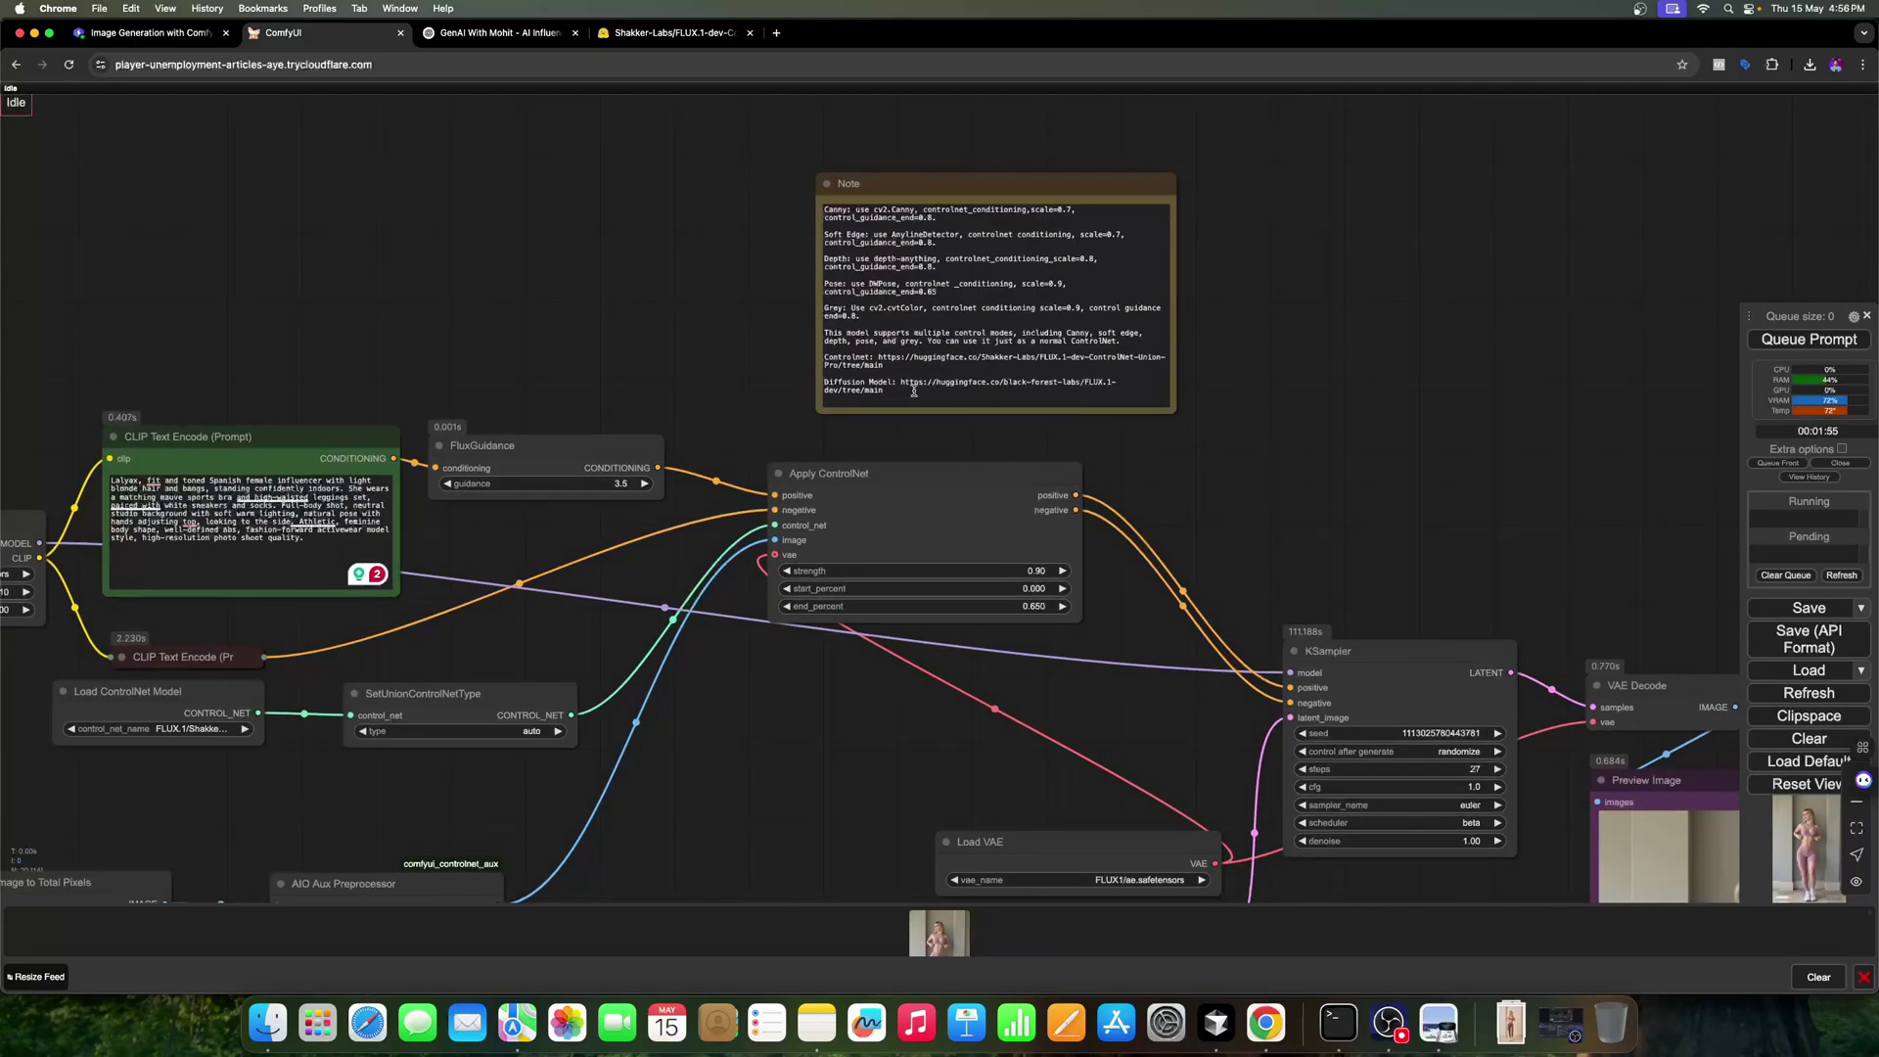
pyautogui.moveTo(916, 390); pyautogui.dragTo(825, 227)
pyautogui.click(1296, 349)
pyautogui.scroll(-3, 1076, 460)
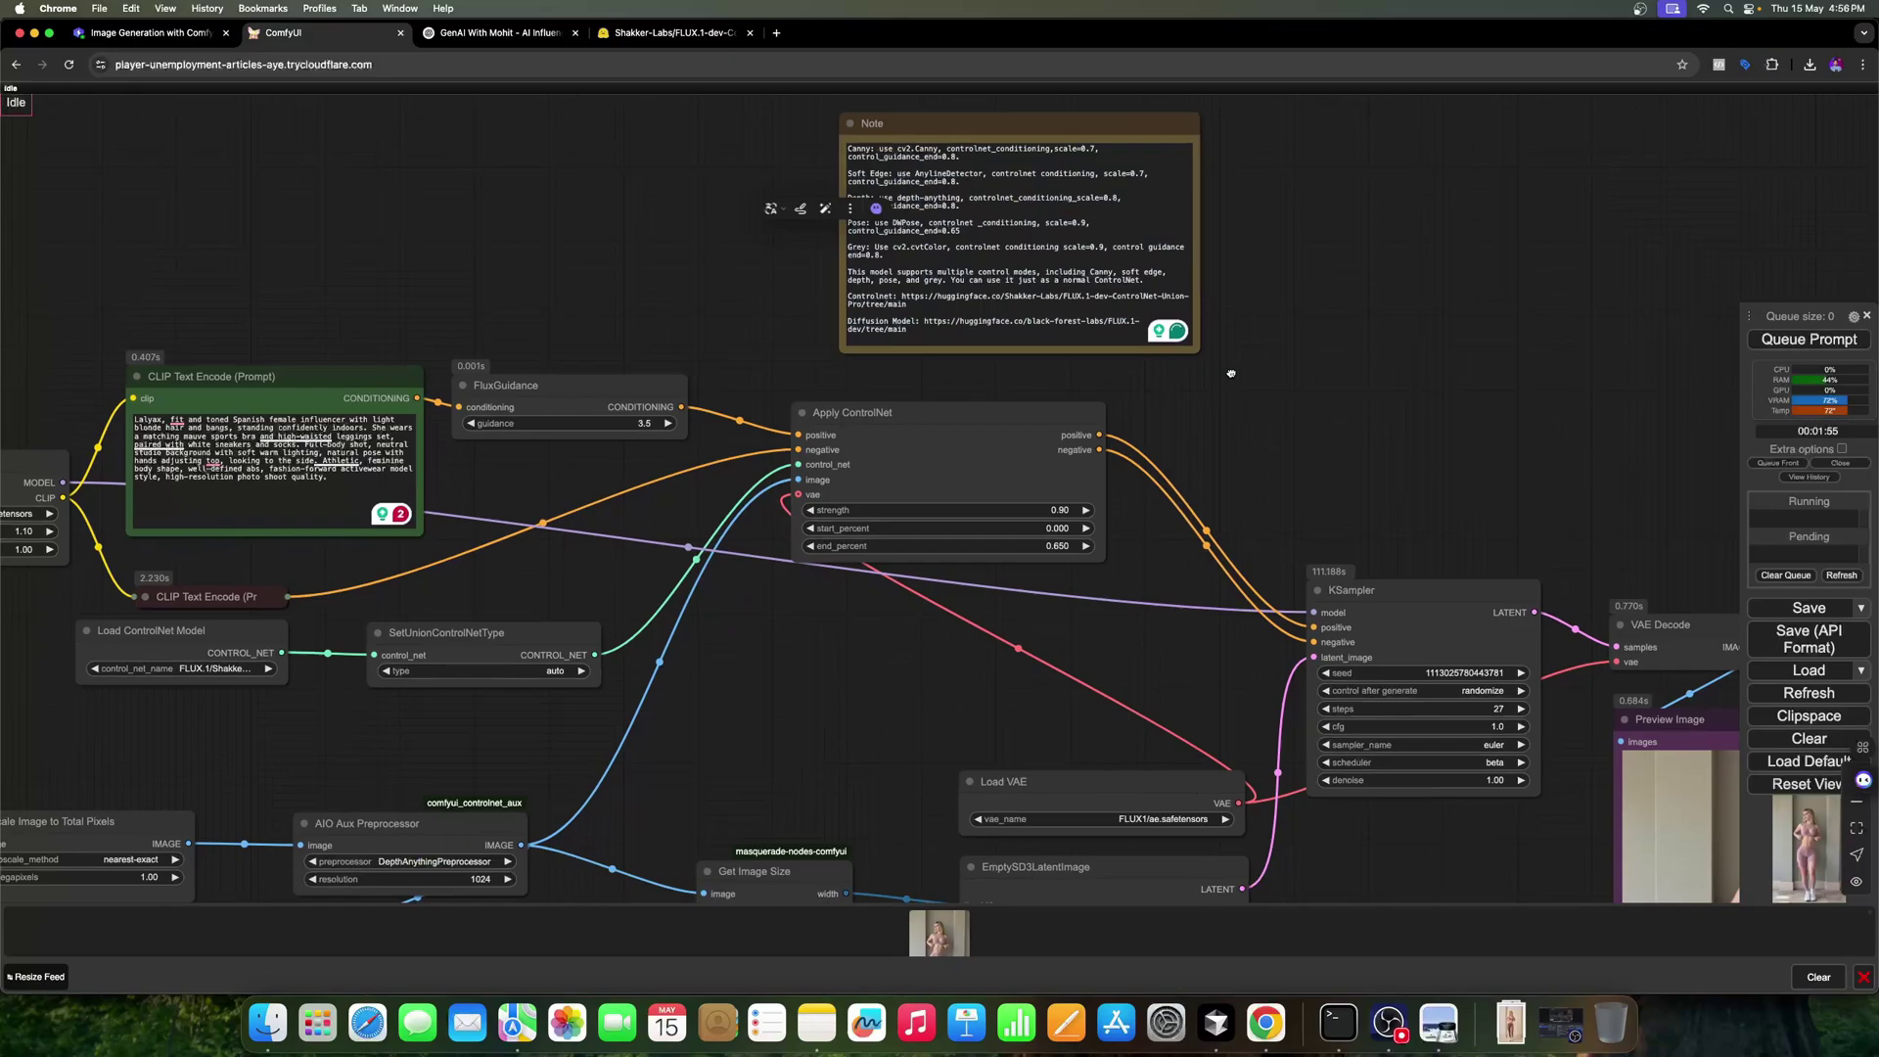
# Step: Shift the Load VAE node slightly away from the KSampler, keeping it above EmptySD3LatentImage
pyautogui.scroll(2, 879, 574)
pyautogui.scroll(-3, 861, 580)
pyautogui.scroll(1, 861, 587)
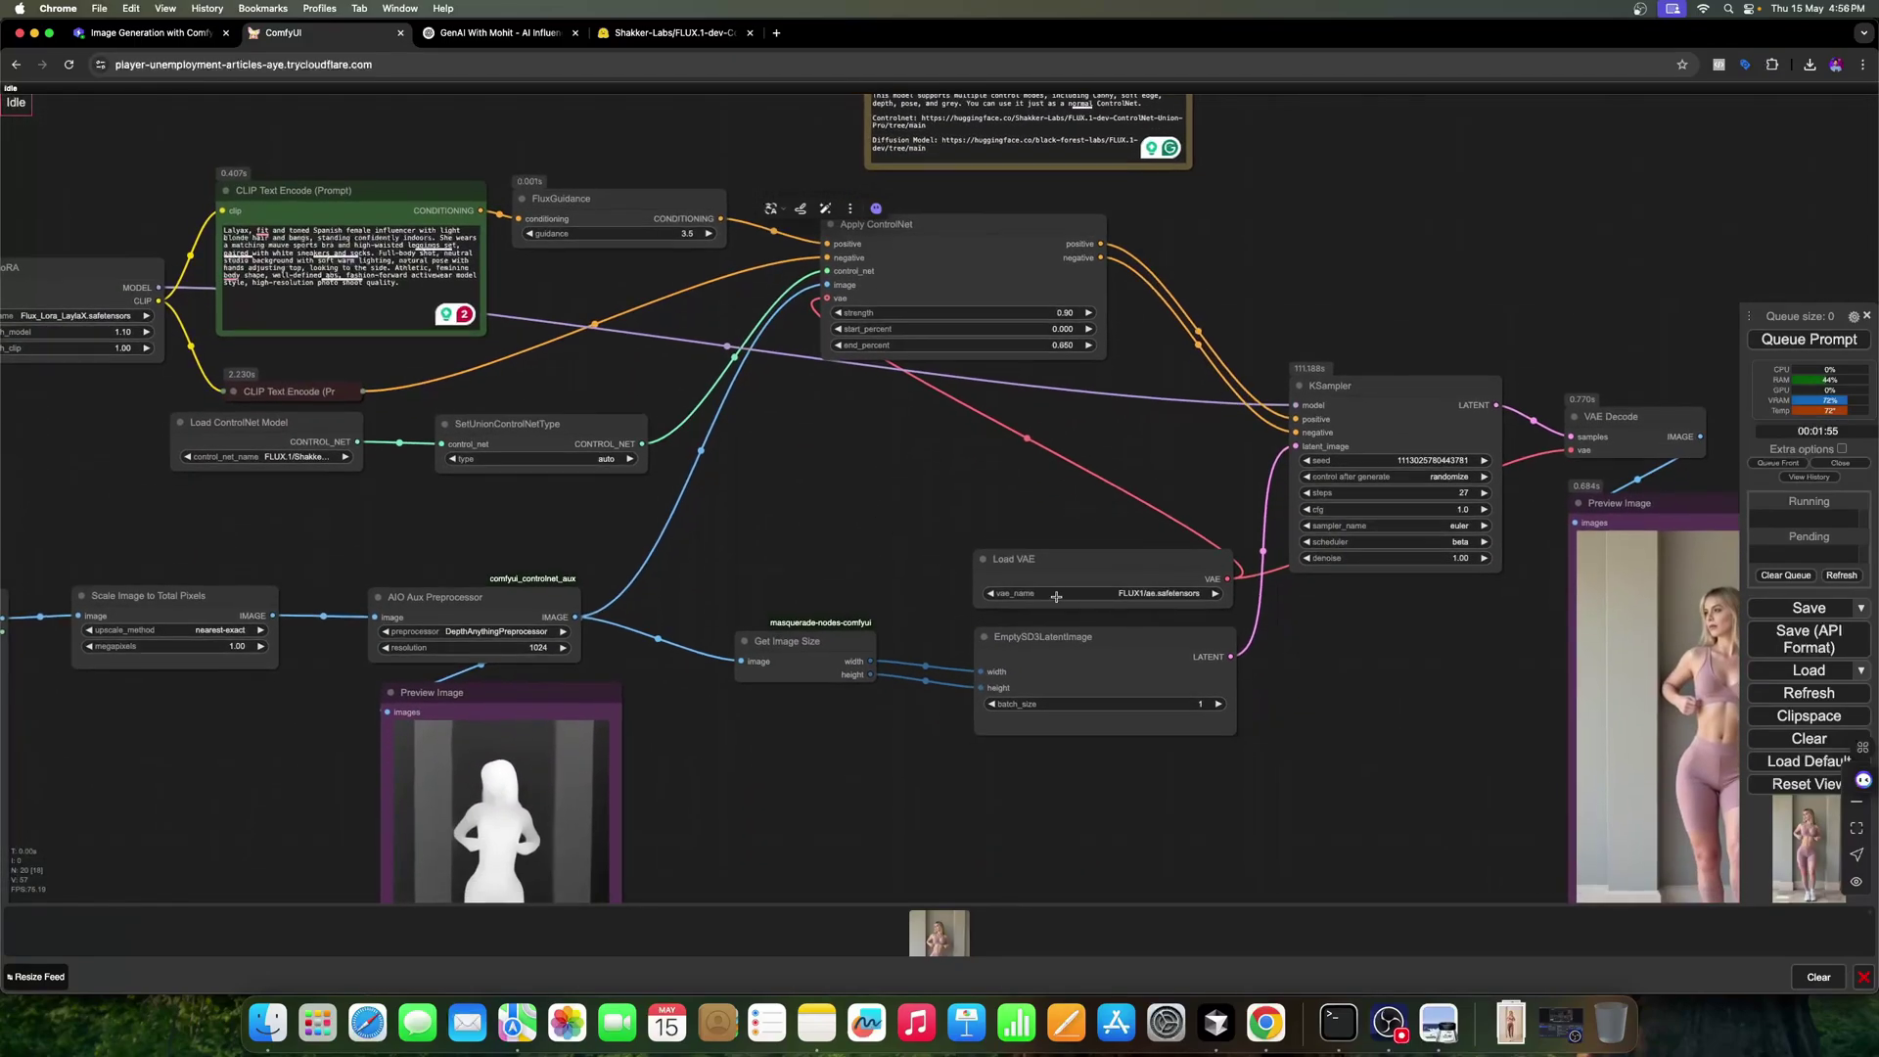
pyautogui.click(1013, 552)
pyautogui.moveTo(1168, 588); pyautogui.dragTo(1094, 569)
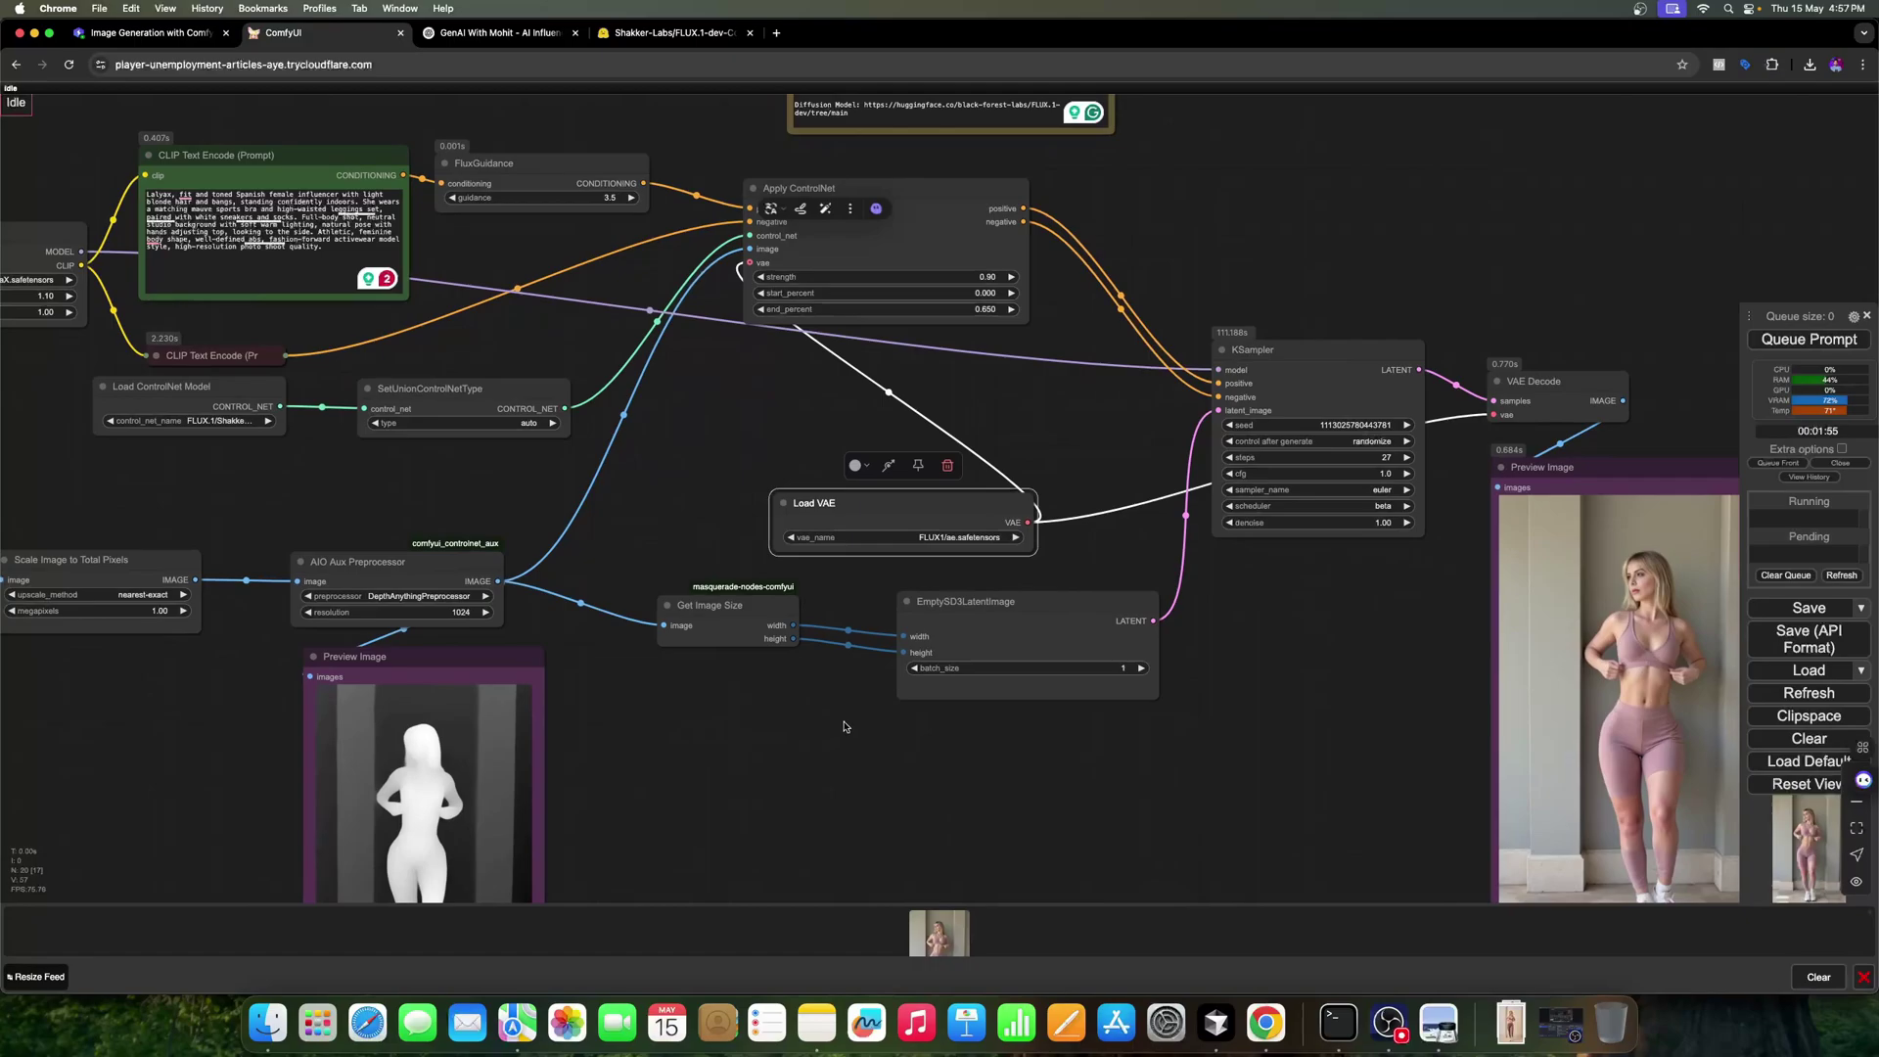